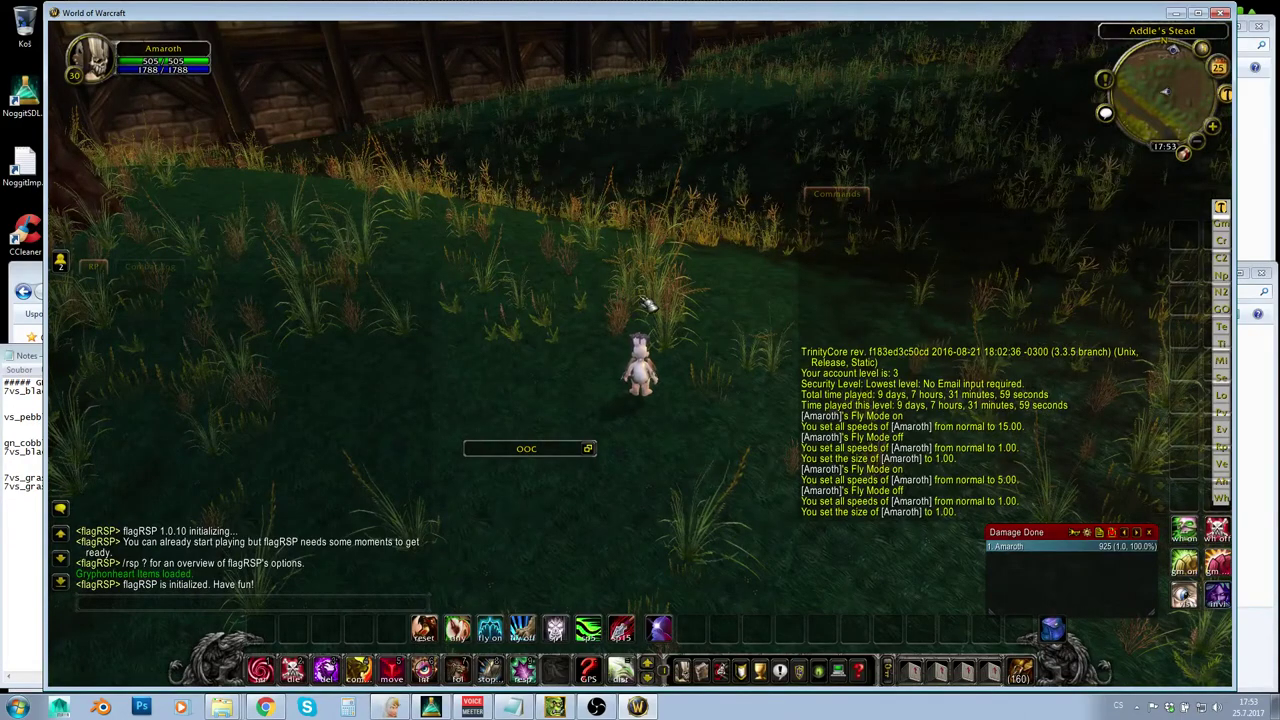
Step: Walk the character through the meadow at Addle's Stead and examine the grass growing on the ground textures
{"action": "right_click_drag", "start_coordinate": [674, 297], "coordinate": [638, 310]}
{"action": "key", "text": "w"}
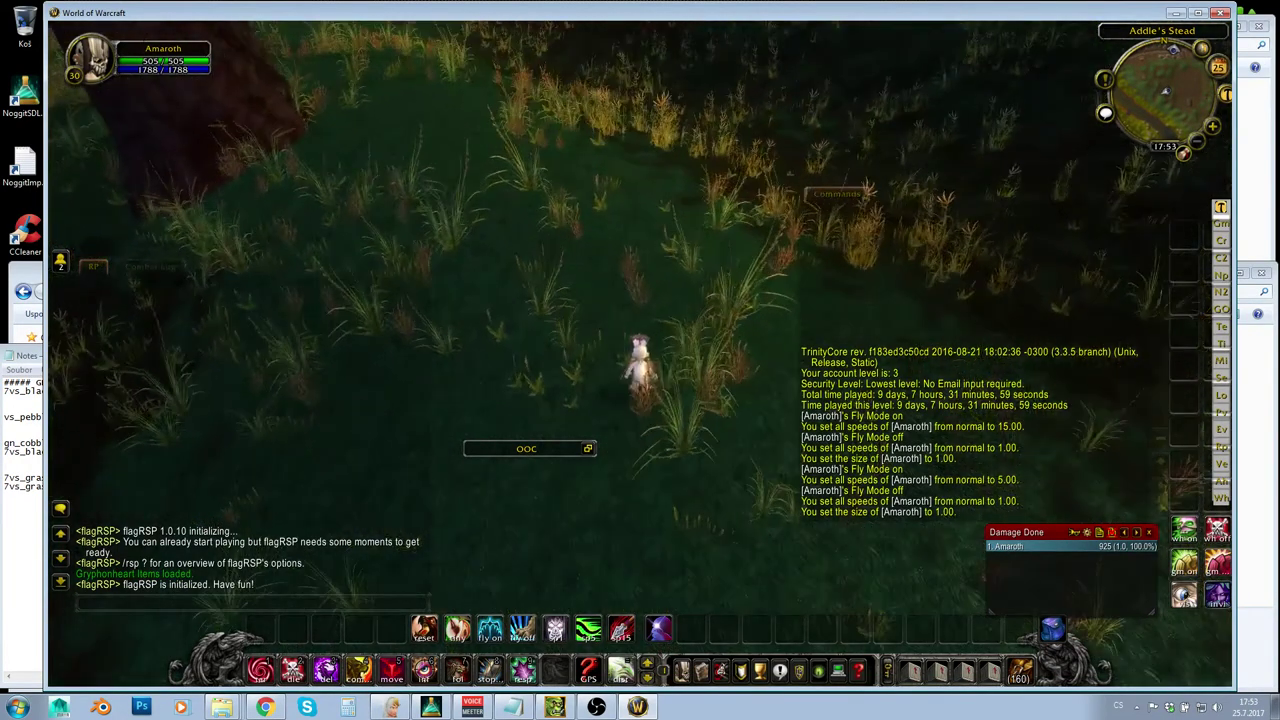
{"action": "left_click_drag", "start_coordinate": [674, 370], "coordinate": [676, 203]}
{"action": "mouse_move", "coordinate": [573, 232]}
{"action": "left_mouse_down"}
{"action": "mouse_move", "coordinate": [590, 245]}
{"action": "mouse_move", "coordinate": [598, 232]}
{"action": "left_mouse_up"}
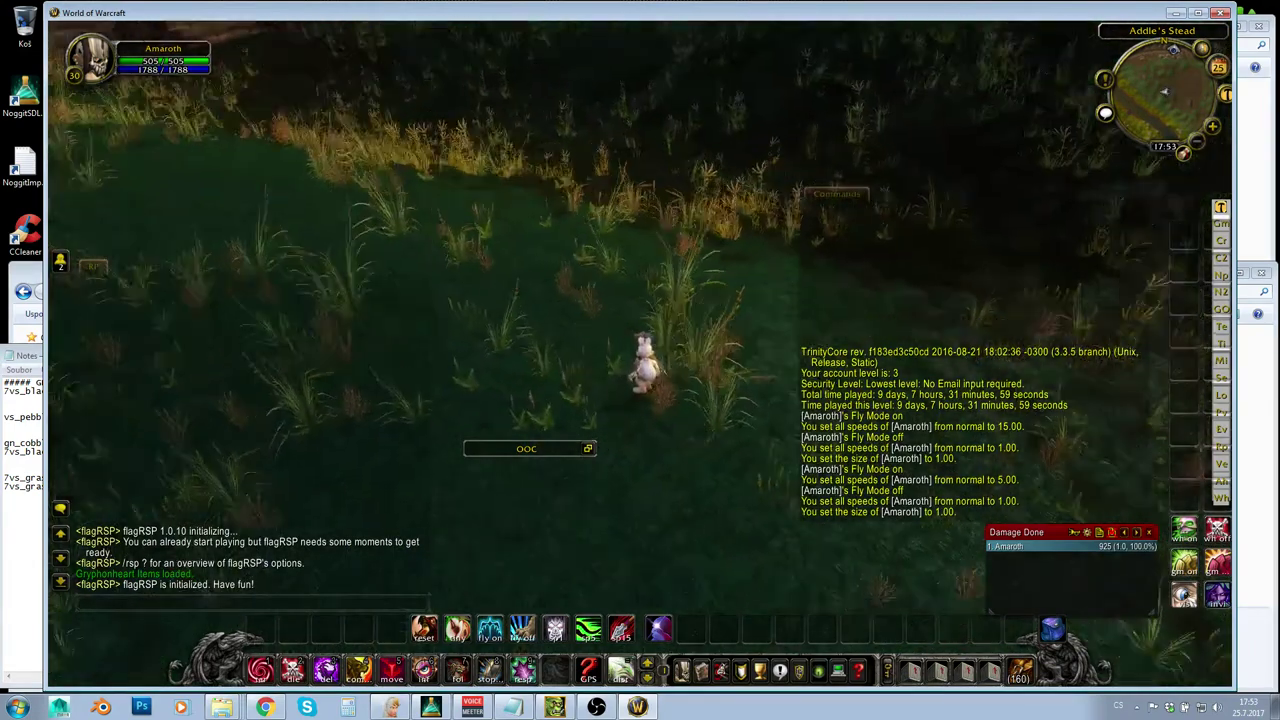
{"action": "left_click_drag", "start_coordinate": [523, 275], "coordinate": [522, 268]}
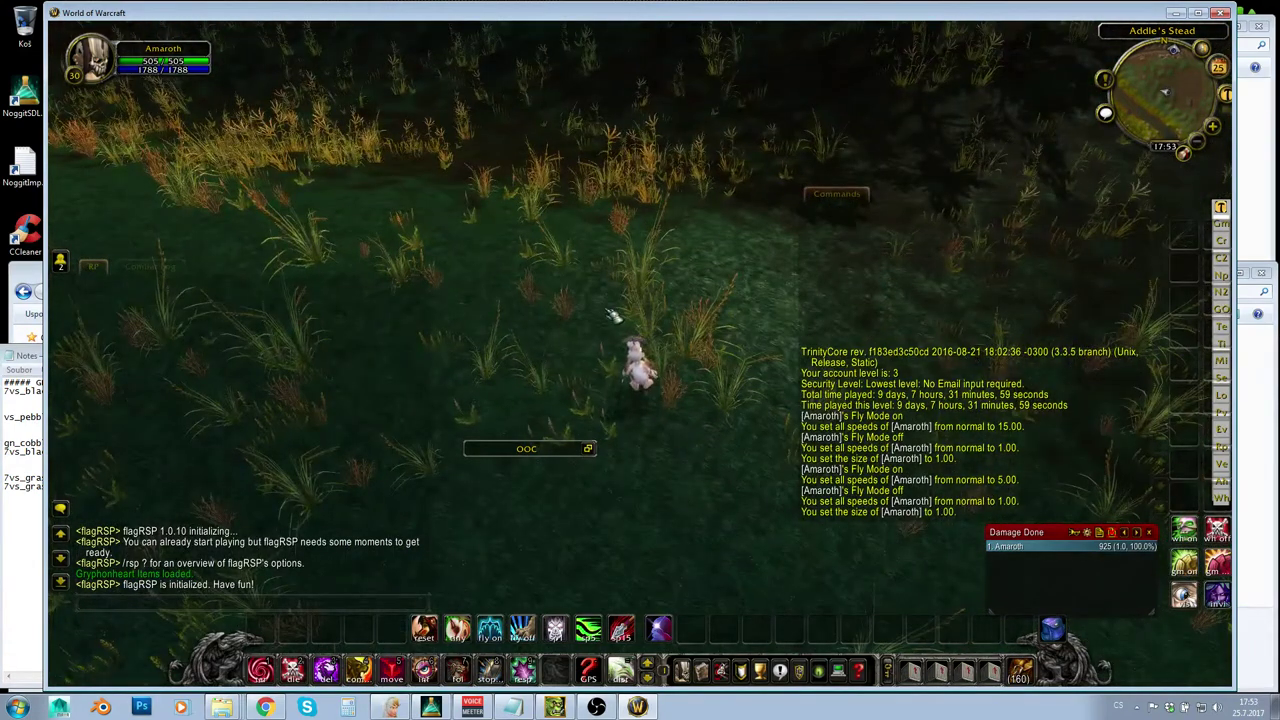
{"action": "key", "text": "w"}
{"action": "right_click_drag", "start_coordinate": [613, 316], "coordinate": [684, 304]}
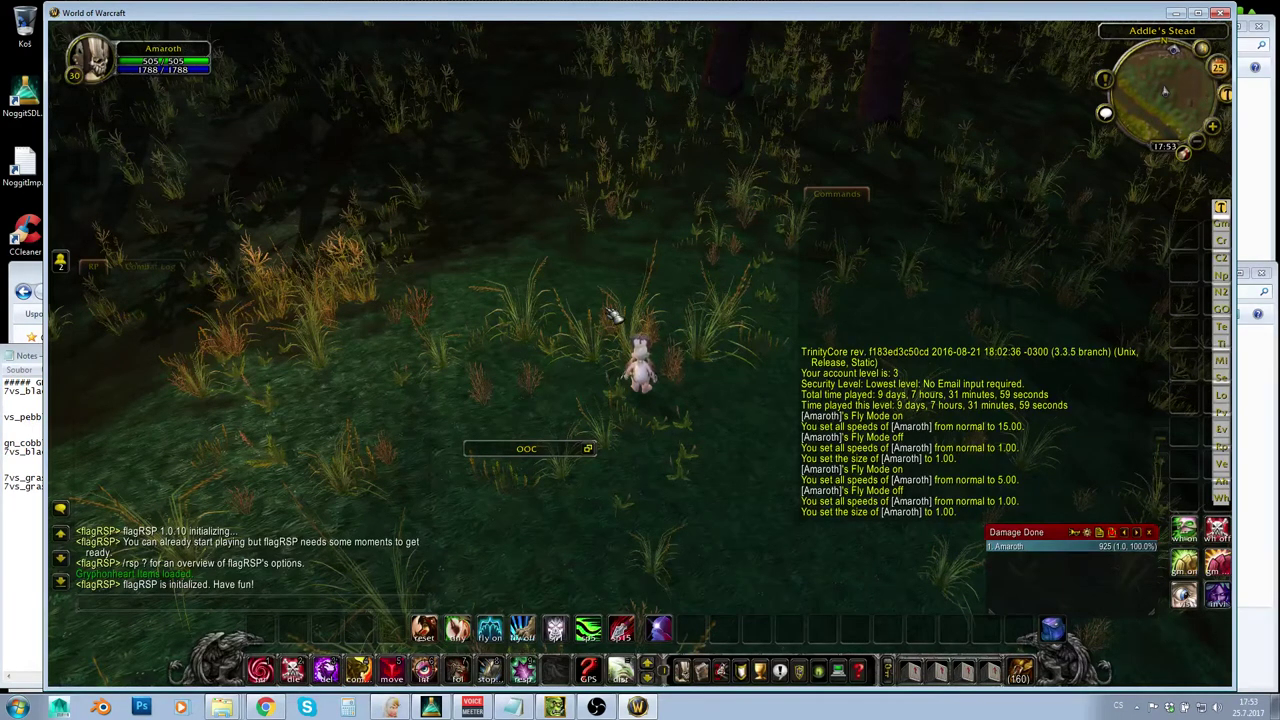
{"action": "left_click_drag", "start_coordinate": [697, 311], "coordinate": [700, 284]}
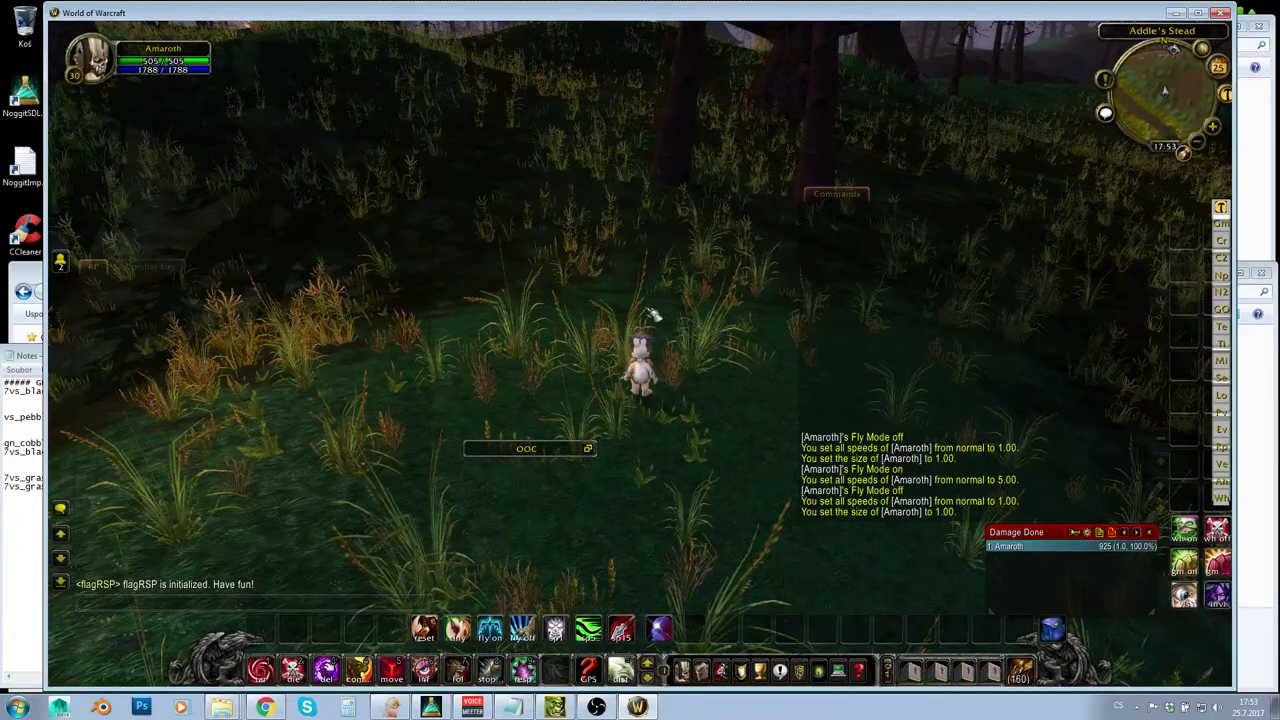
Step: Walk towards the ploughed field and examine how the ground vegetation differs between the light and dark grass areas
{"action": "left_click_drag", "start_coordinate": [652, 317], "coordinate": [830, 340]}
{"action": "key", "text": "w"}
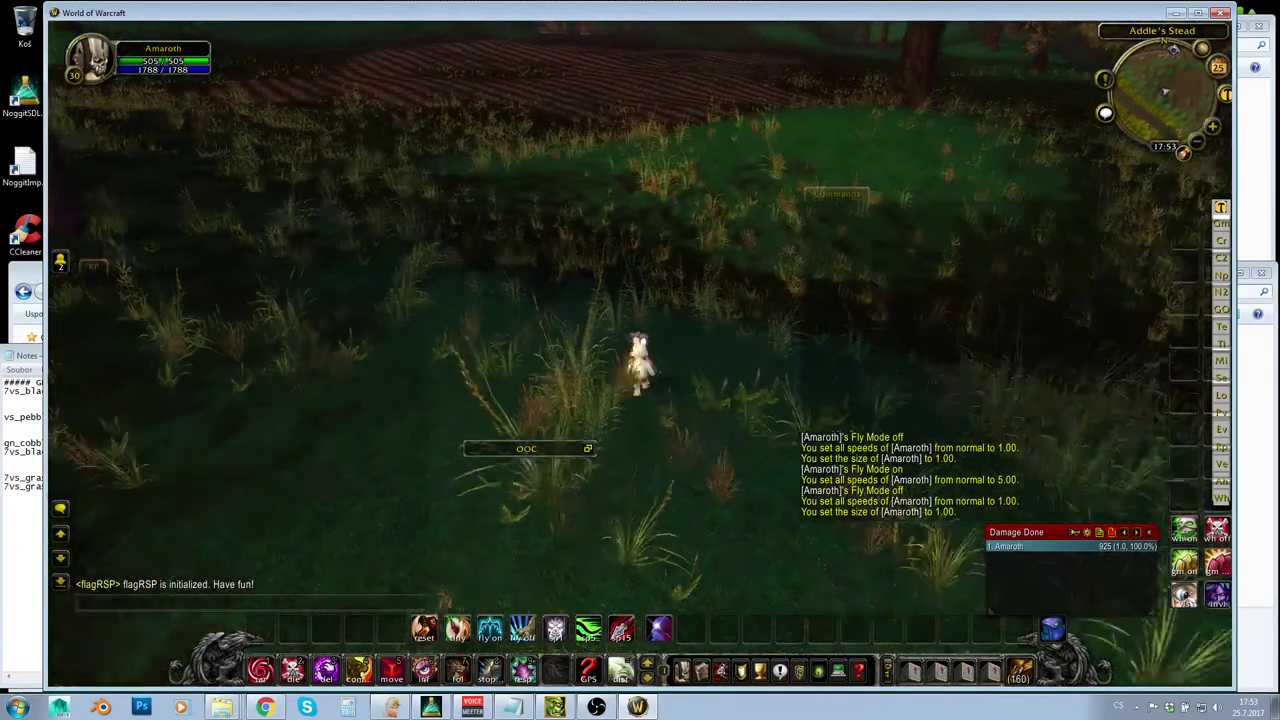
{"action": "key", "text": "w"}
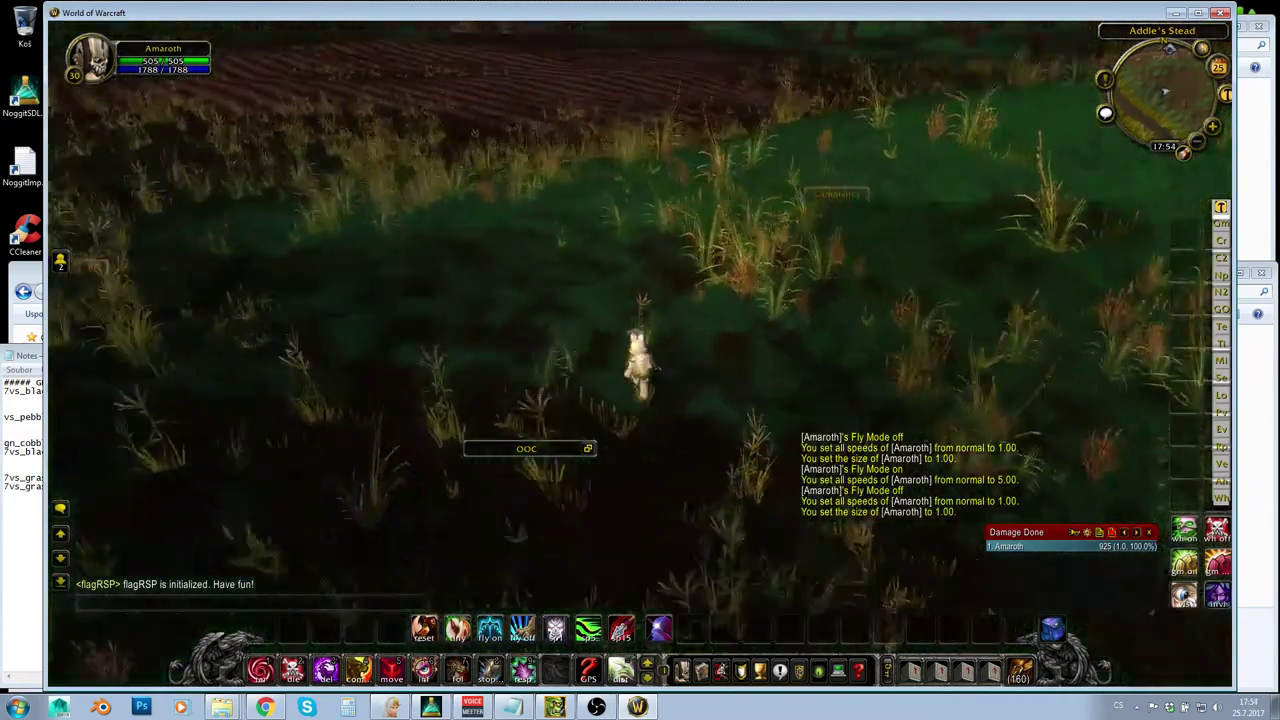
{"action": "key", "text": "w"}
{"action": "right_click_drag", "start_coordinate": [660, 317], "coordinate": [740, 317]}
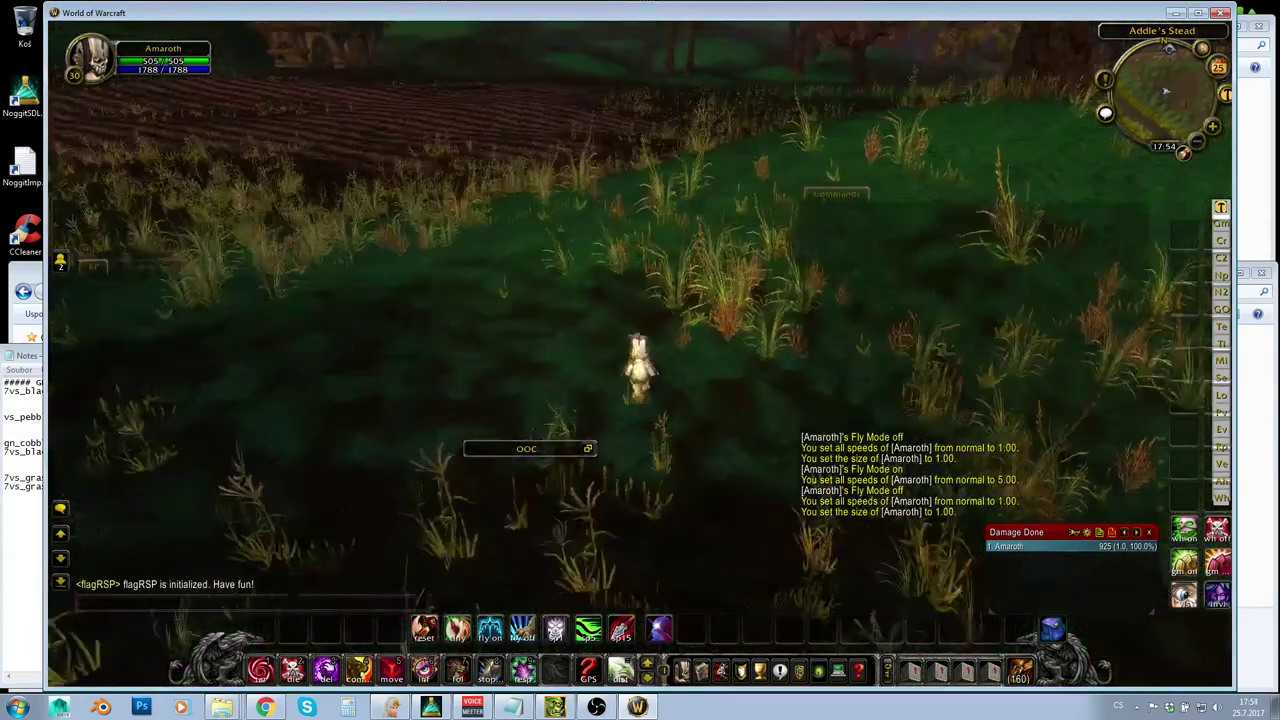
{"action": "right_click_drag", "start_coordinate": [660, 317], "coordinate": [750, 320]}
{"action": "key", "text": "w"}
{"action": "right_click_drag", "start_coordinate": [660, 320], "coordinate": [950, 318]}
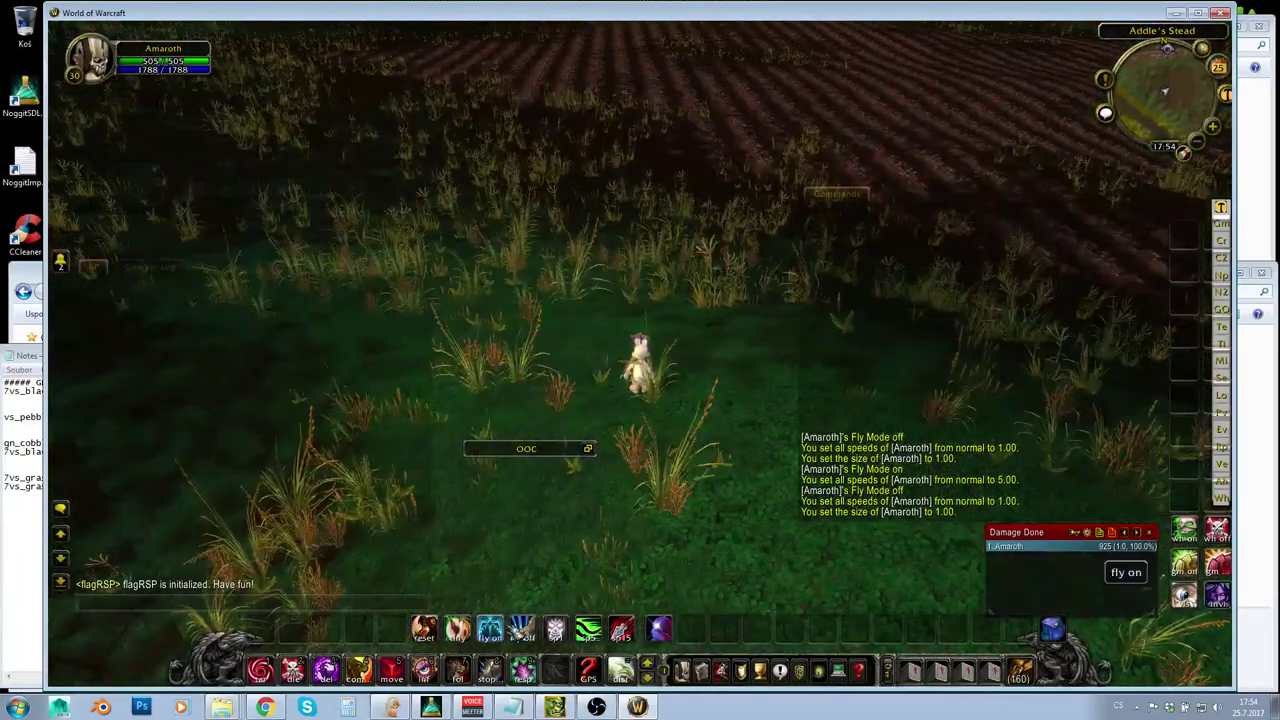
Step: Turn on fly mode, set all character speeds to 15, and fly over the woodland beside the wall
{"action": "left_click", "coordinate": [498, 631]}
{"action": "key", "text": "a"}
{"action": "left_click", "coordinate": [621, 630]}
{"action": "key", "text": "w"}
{"action": "right_click_drag", "start_coordinate": [680, 278], "coordinate": [980, 285]}
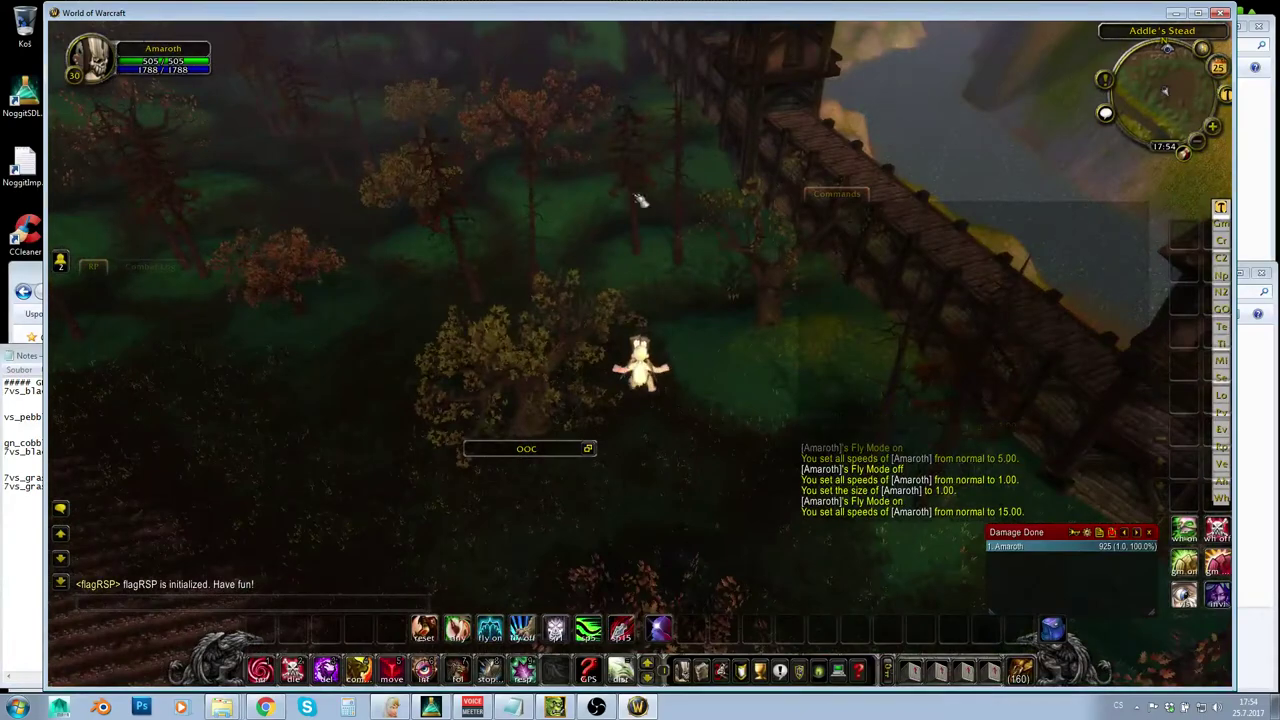
{"action": "key", "text": "w"}
{"action": "right_click_drag", "start_coordinate": [640, 200], "coordinate": [581, 222]}
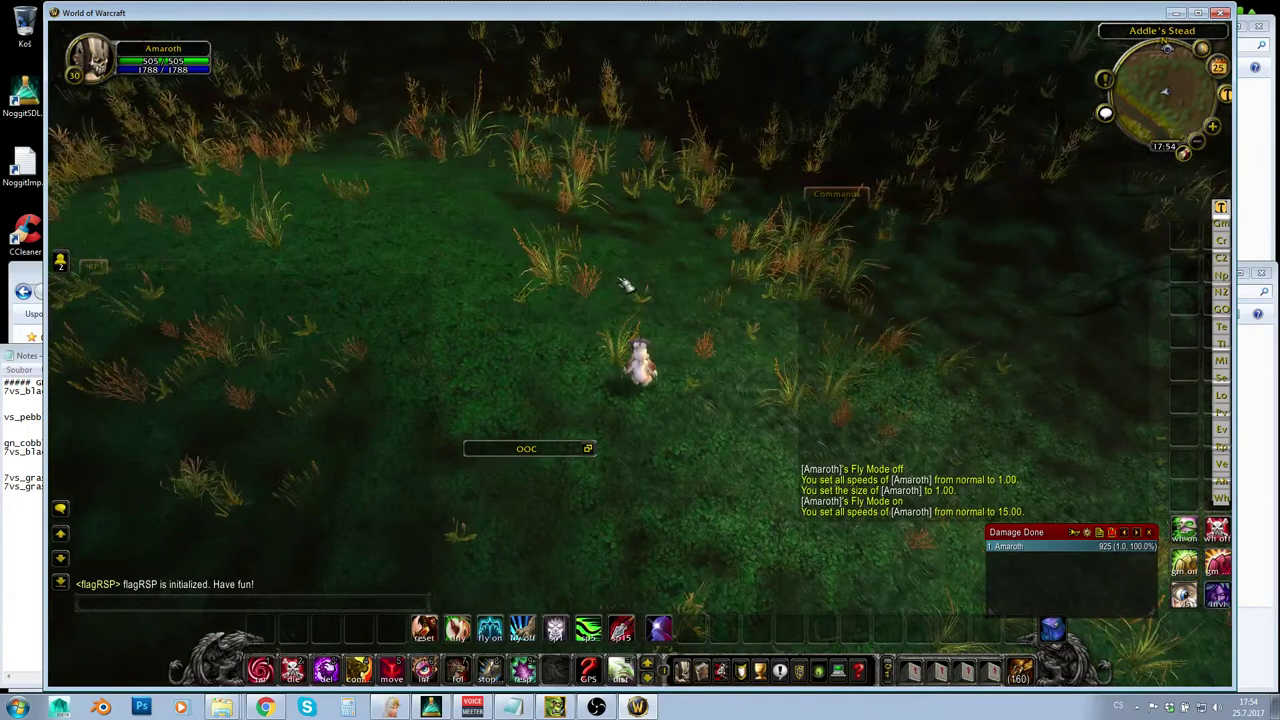
Step: Examine the grass and shrubs around the character from several angles and distances, ending near the ploughed field
{"action": "right_click_drag", "start_coordinate": [620, 281], "coordinate": [650, 251]}
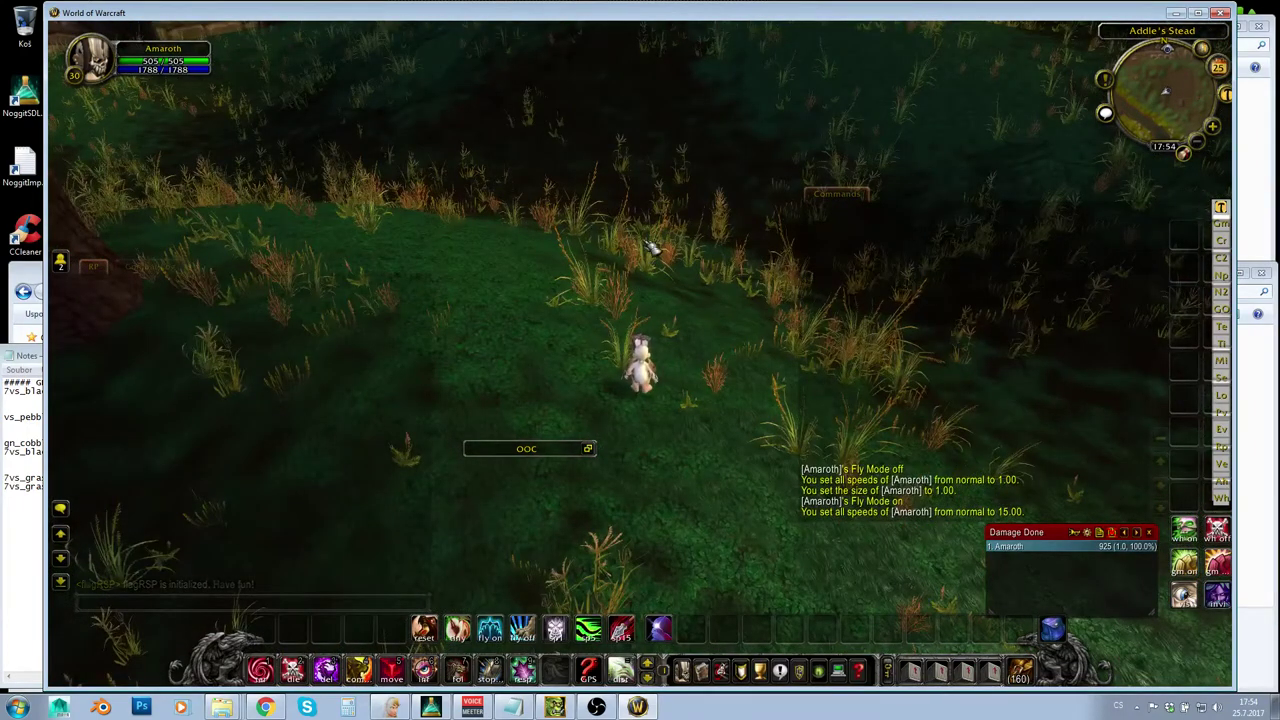
{"action": "right_click_drag", "start_coordinate": [648, 250], "coordinate": [630, 318]}
{"action": "right_click_drag", "start_coordinate": [749, 273], "coordinate": [680, 232]}
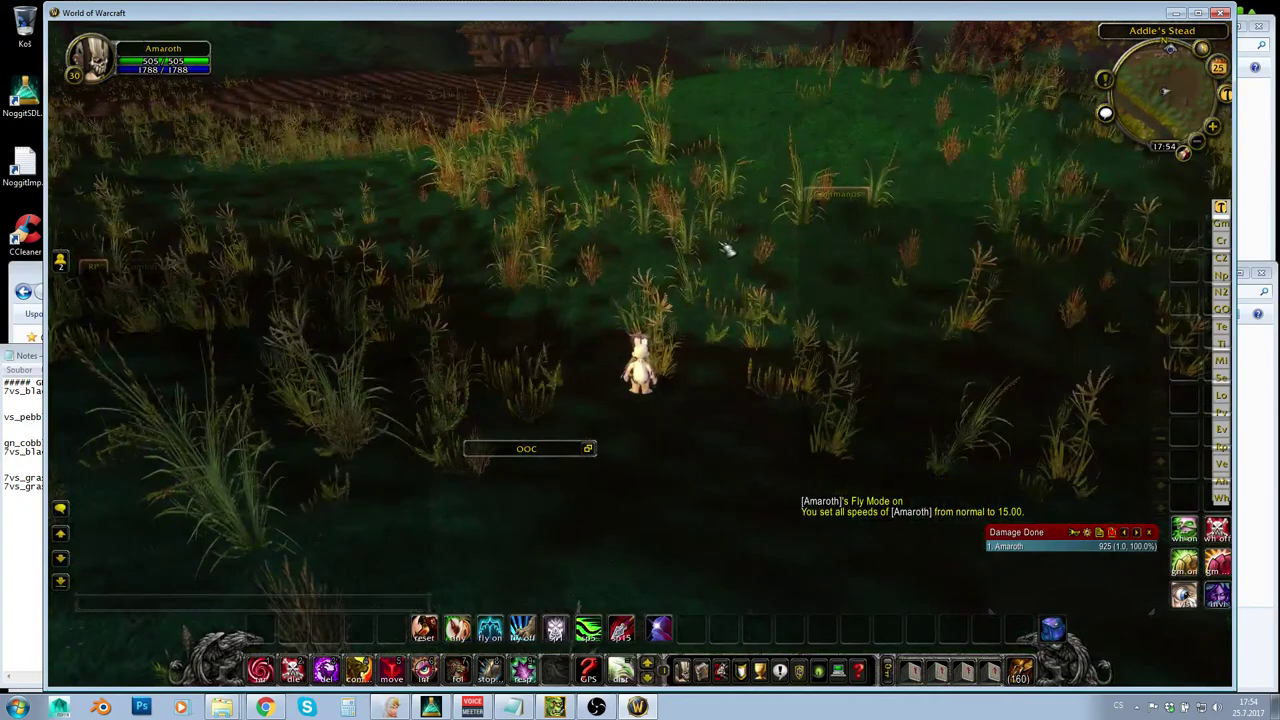
{"action": "right_click_drag", "start_coordinate": [471, 251], "coordinate": [471, 285]}
{"action": "mouse_move", "coordinate": [548, 226]}
{"action": "right_mouse_down"}
{"action": "mouse_move", "coordinate": [548, 260]}
{"action": "mouse_move", "coordinate": [548, 226]}
{"action": "right_mouse_up"}
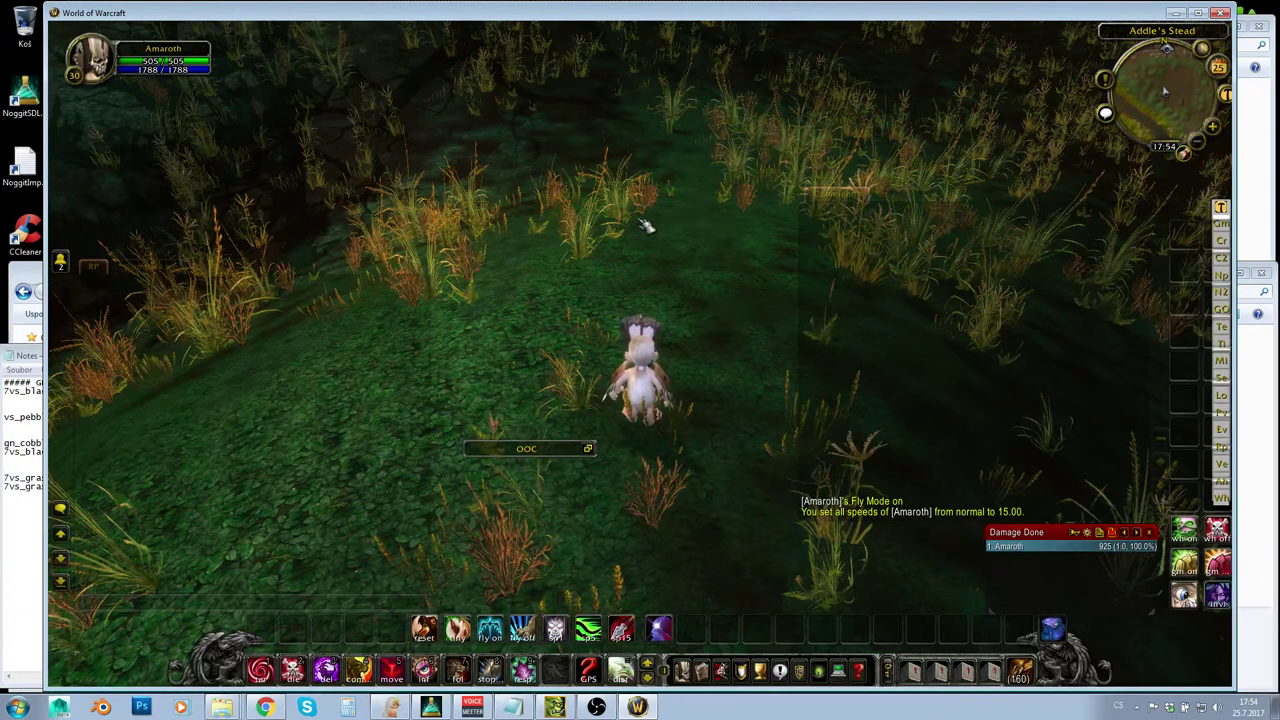
{"action": "right_click_drag", "start_coordinate": [642, 222], "coordinate": [634, 232]}
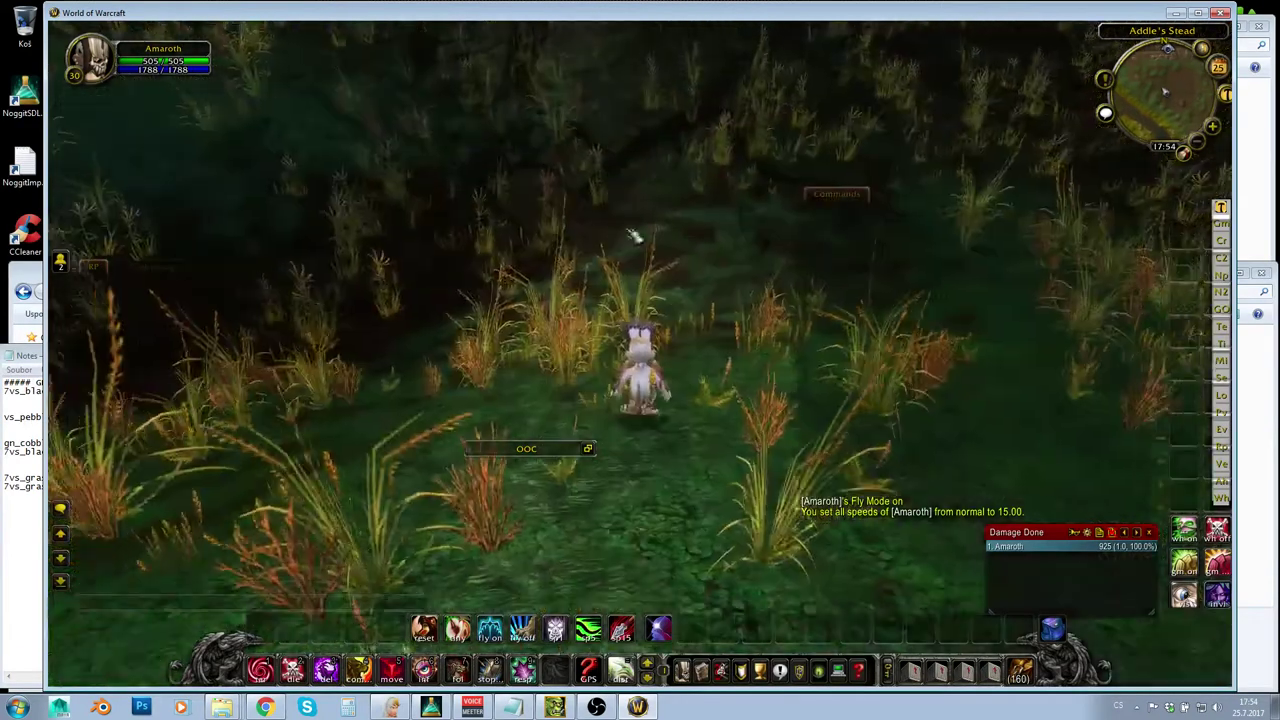
{"action": "scroll", "coordinate": [780, 263], "scroll_direction": "down", "scroll_amount": 2}
{"action": "right_click_drag", "start_coordinate": [780, 263], "coordinate": [709, 300]}
{"action": "key", "text": "Escape"}
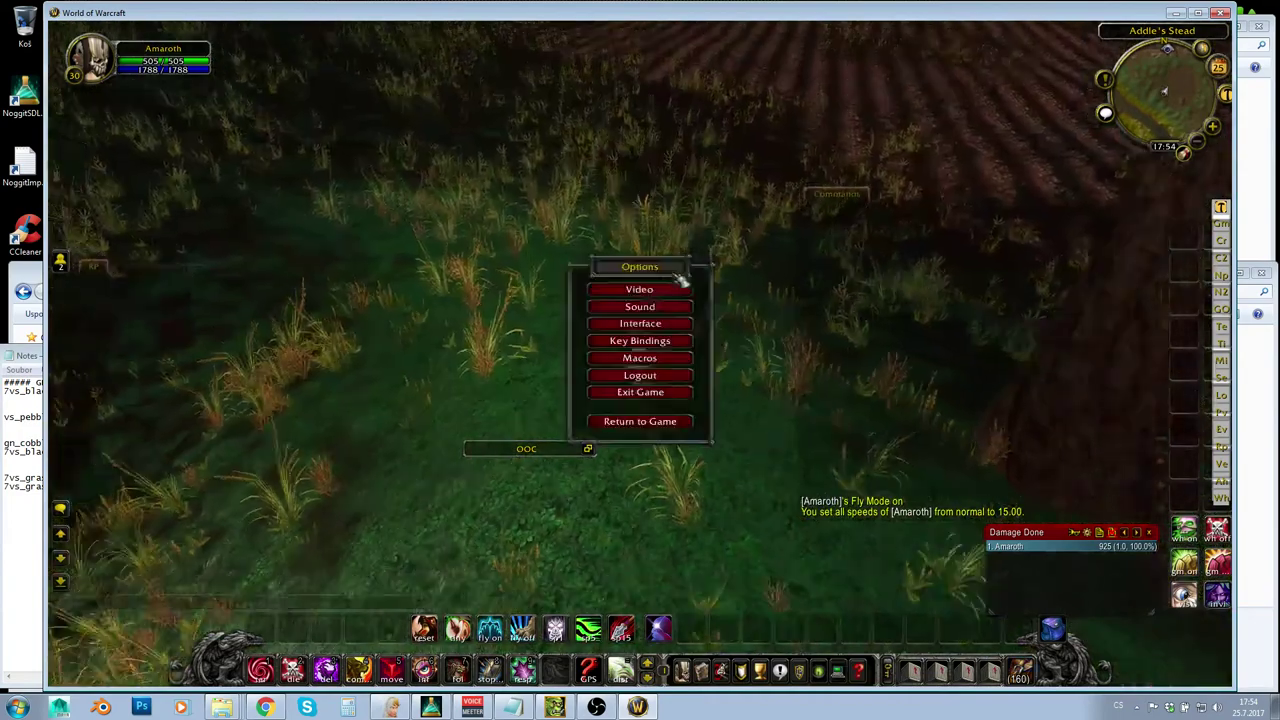
{"action": "left_click", "coordinate": [645, 418]}
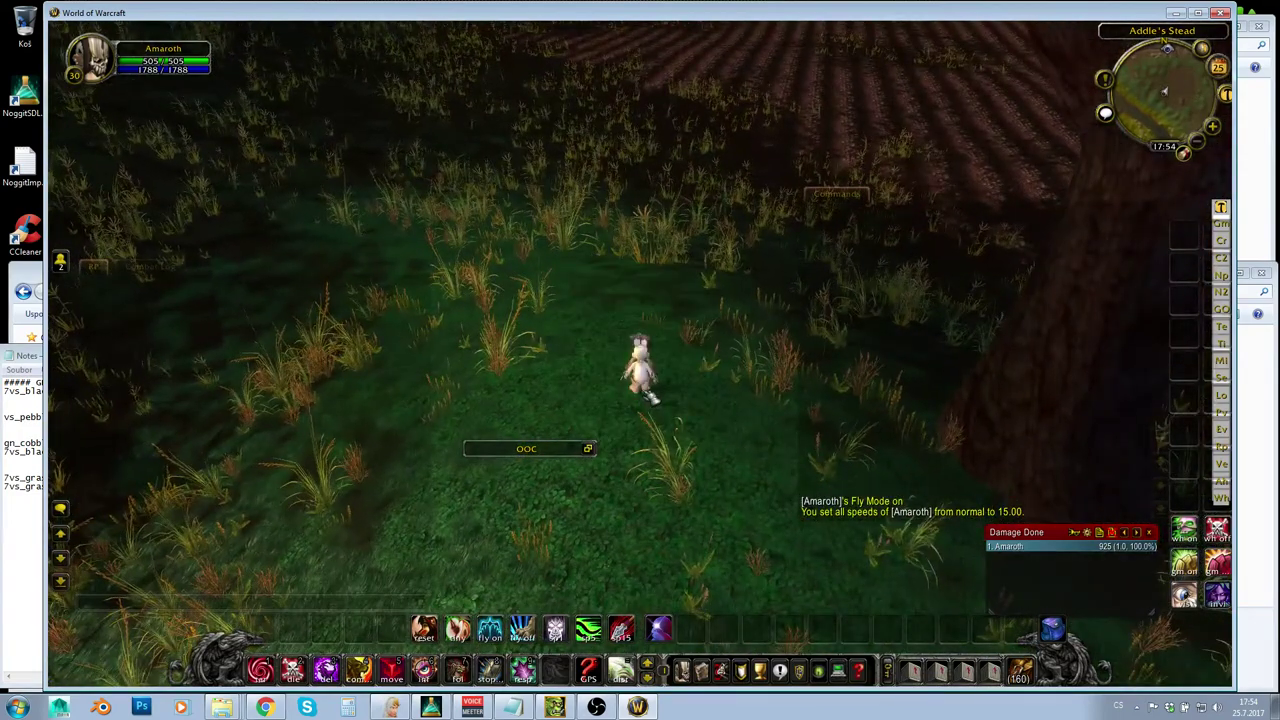
Step: Switch to Noggit Studio, hide the chunk lines over the terrain, and turn off the highlighting of paintable chunks
{"action": "key", "text": "alt+Tab"}
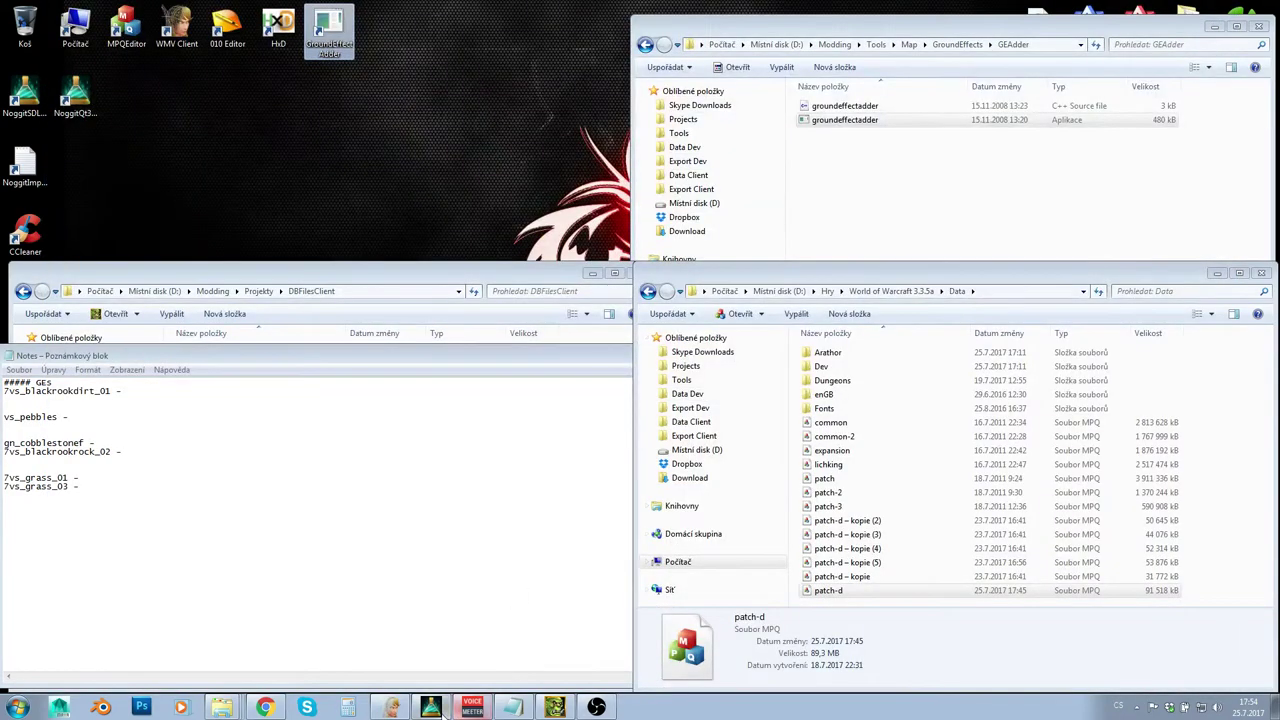
{"action": "left_click", "coordinate": [433, 707]}
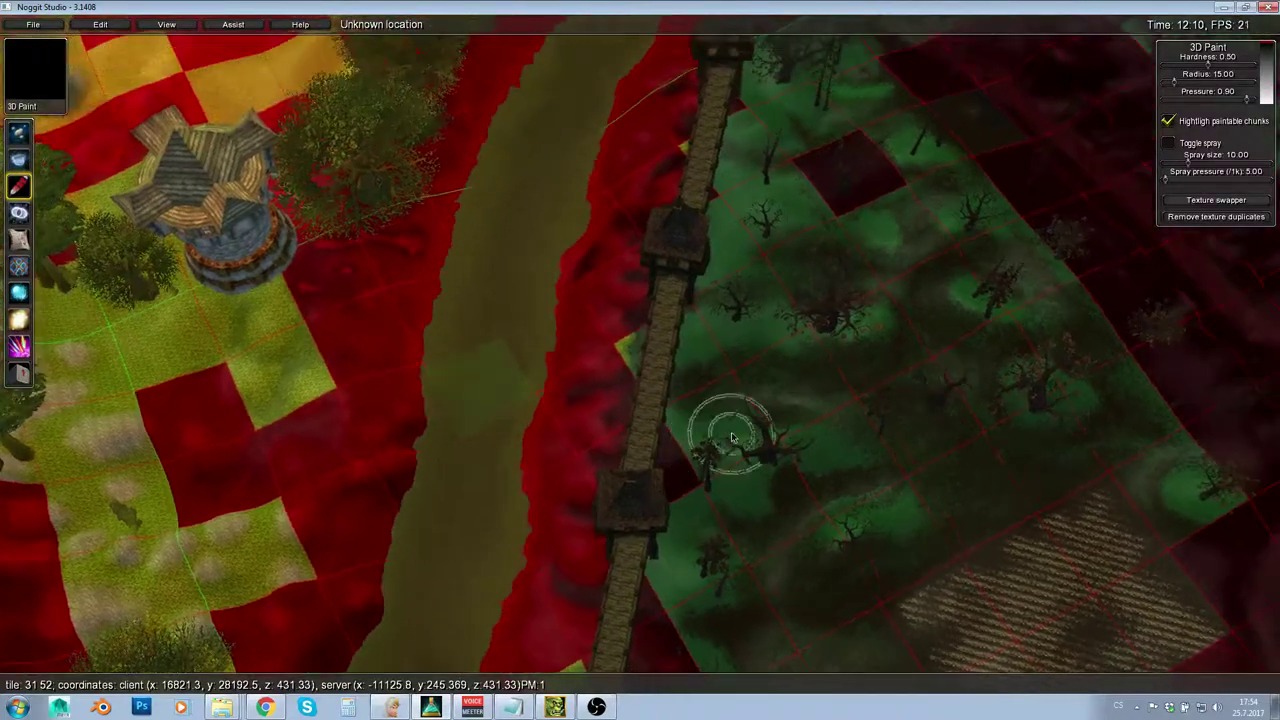
{"action": "right_click_drag", "start_coordinate": [580, 446], "coordinate": [848, 438]}
{"action": "right_click_drag", "start_coordinate": [480, 438], "coordinate": [705, 368]}
{"action": "key", "text": "s"}
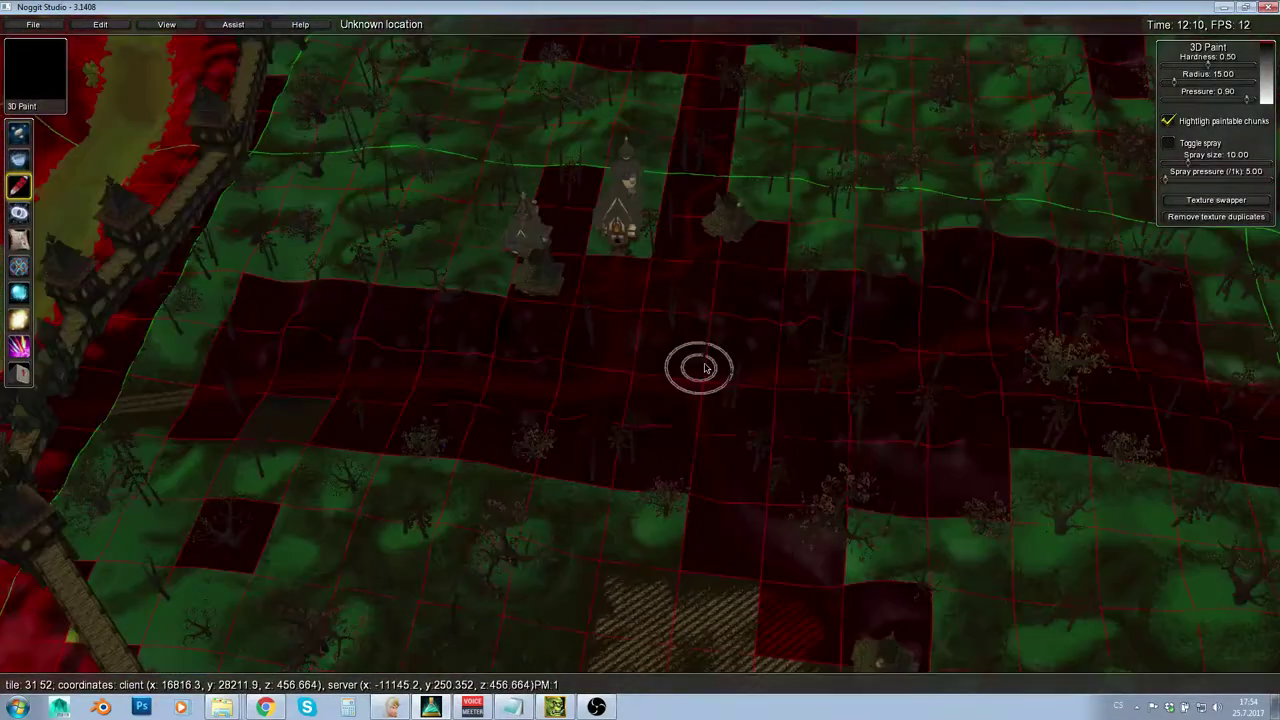
{"action": "key", "text": "F7"}
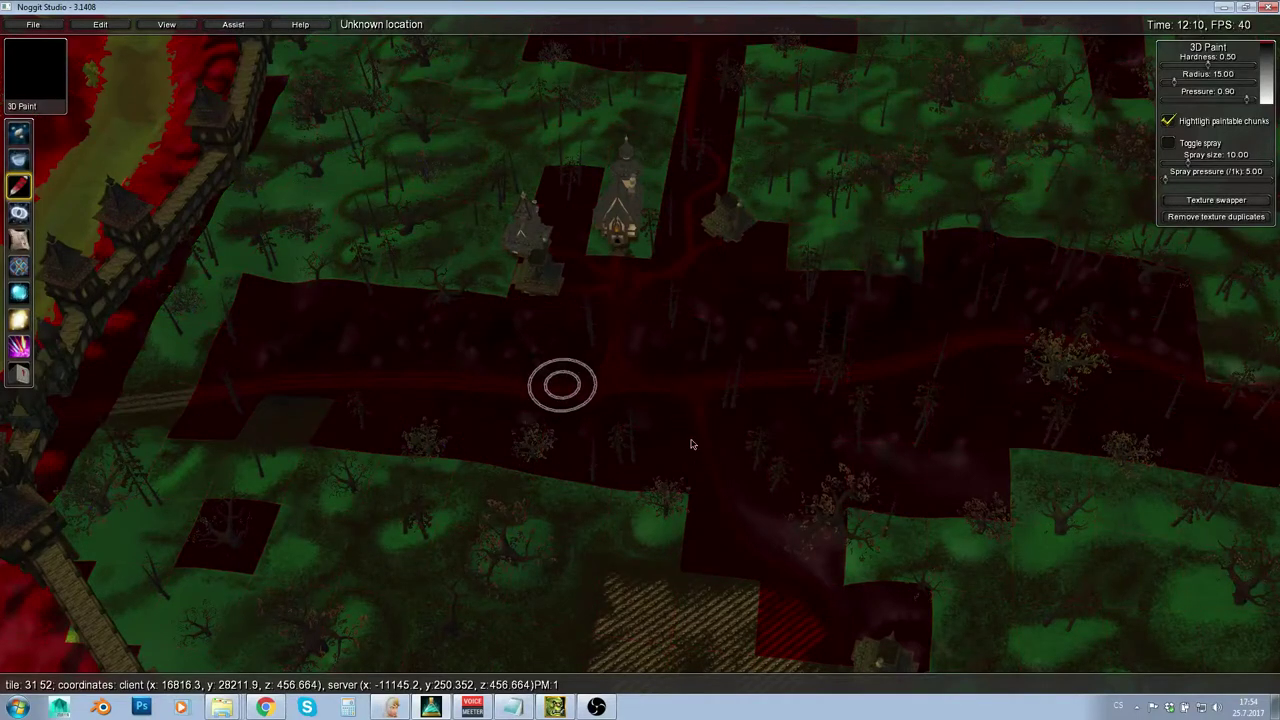
{"action": "left_click", "coordinate": [1168, 121]}
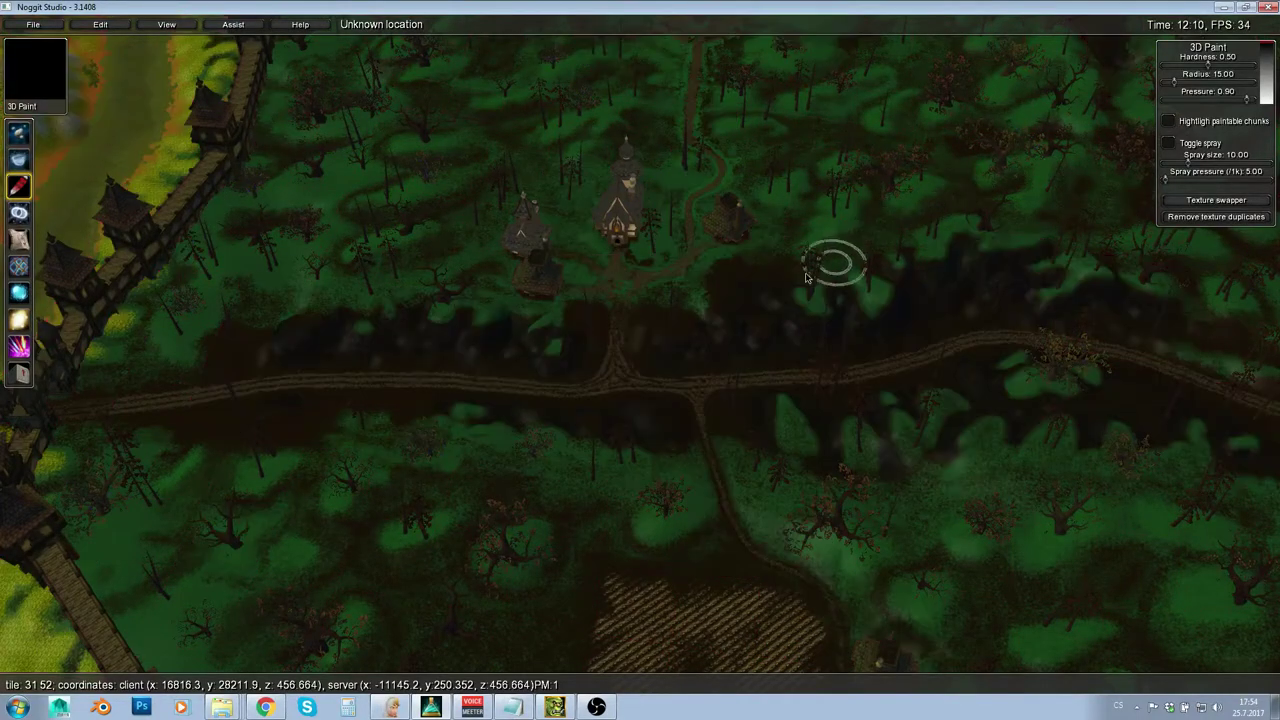
Step: Show the texture palette and reposition it clear of the ploughed field
{"action": "key", "text": "s"}
{"action": "key", "text": "t"}
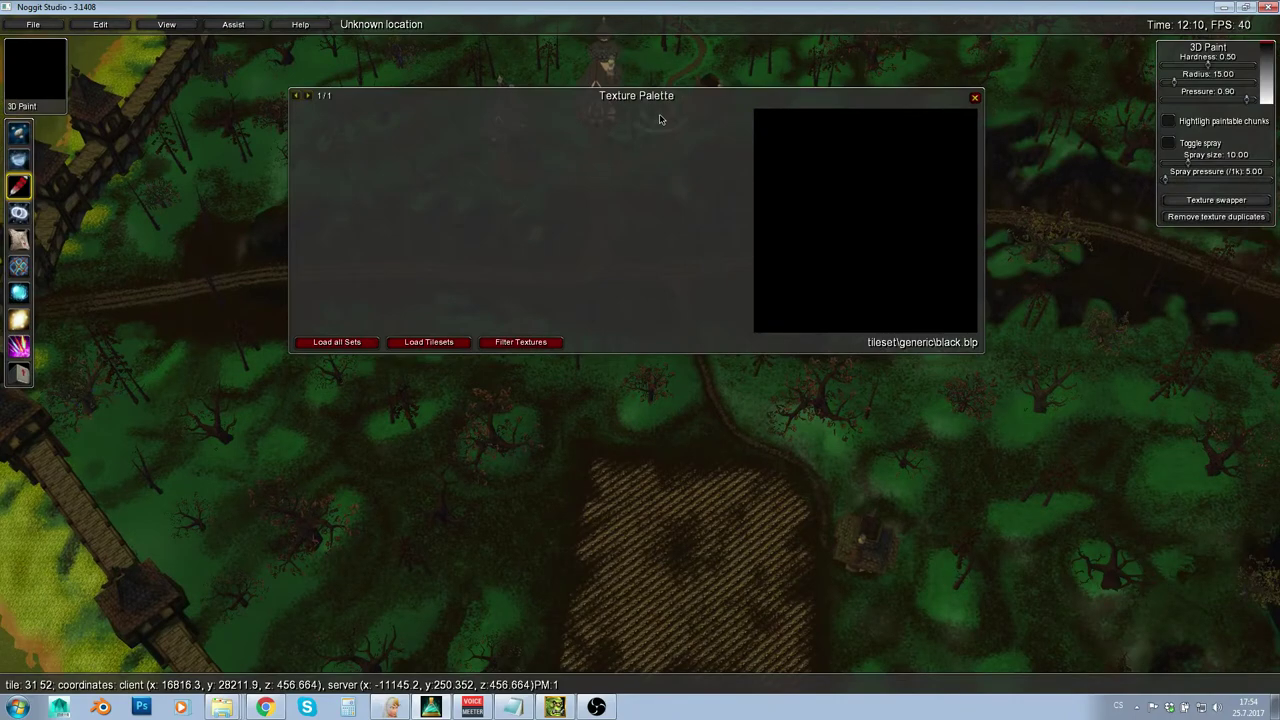
{"action": "left_click_drag", "start_coordinate": [660, 120], "coordinate": [235, 70]}
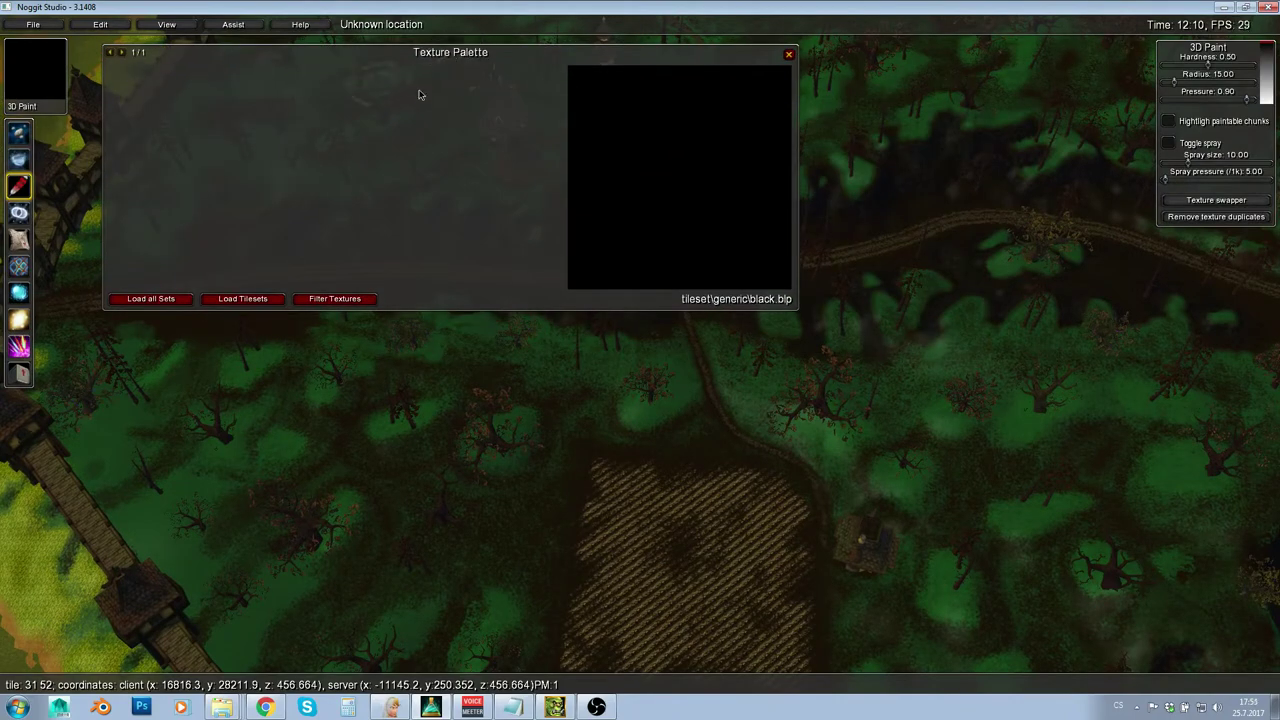
{"action": "right_click_drag", "start_coordinate": [678, 352], "coordinate": [685, 394]}
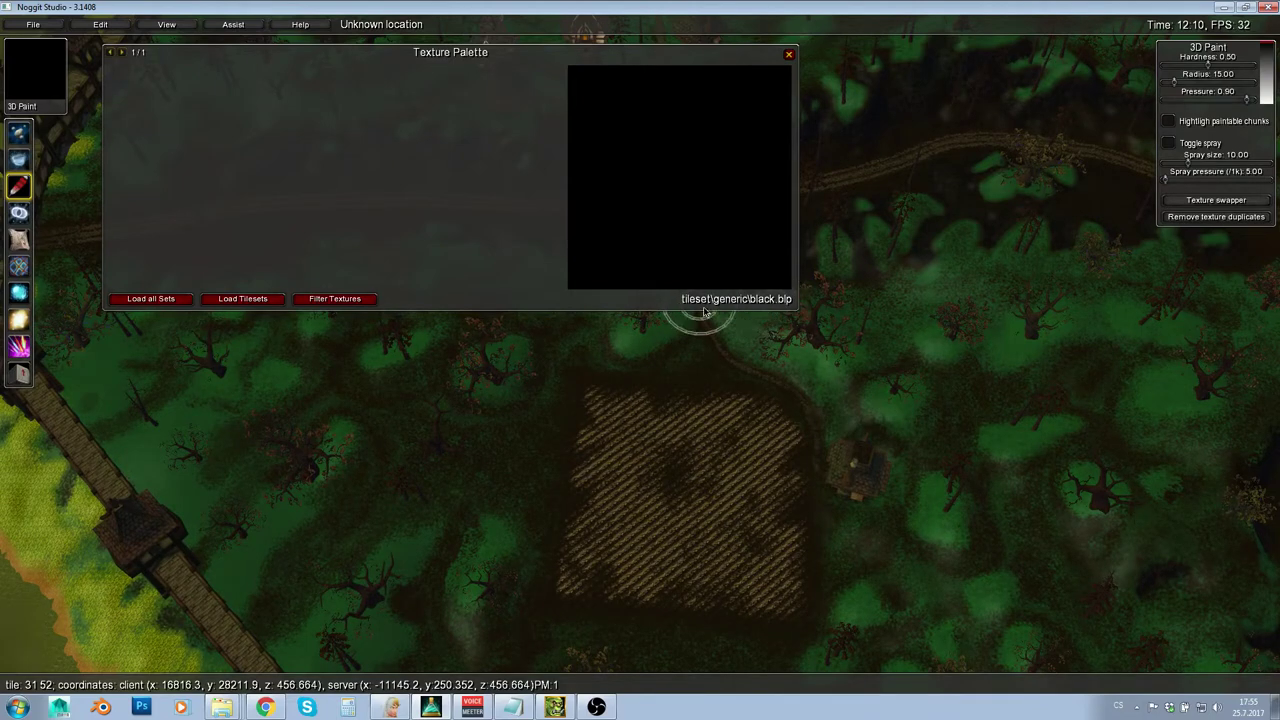
Step: Pick the 7vs_grass_01 texture from the ground beside the ploughed field and move the texture picker clear of the palette
{"action": "right_click_drag", "start_coordinate": [808, 386], "coordinate": [737, 449]}
{"action": "key", "text": "w"}
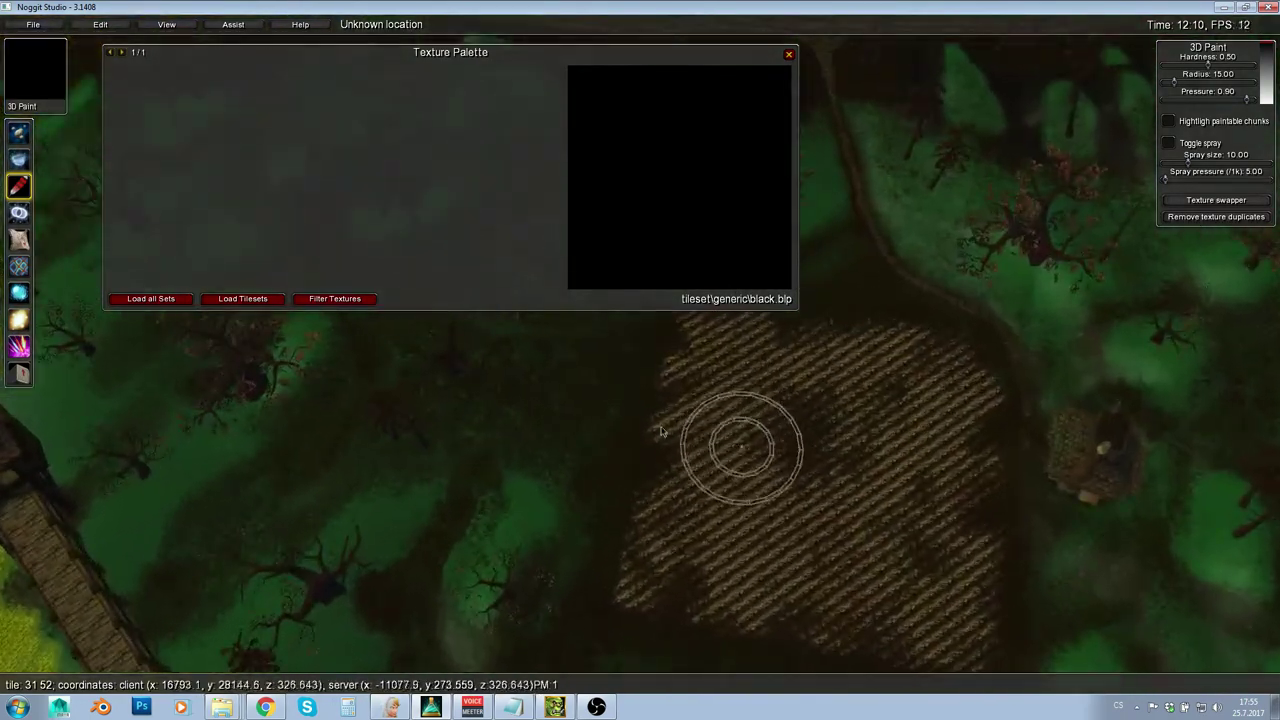
{"action": "left_click", "coordinate": [597, 431], "text": "ctrl"}
{"action": "left_click", "coordinate": [629, 351]}
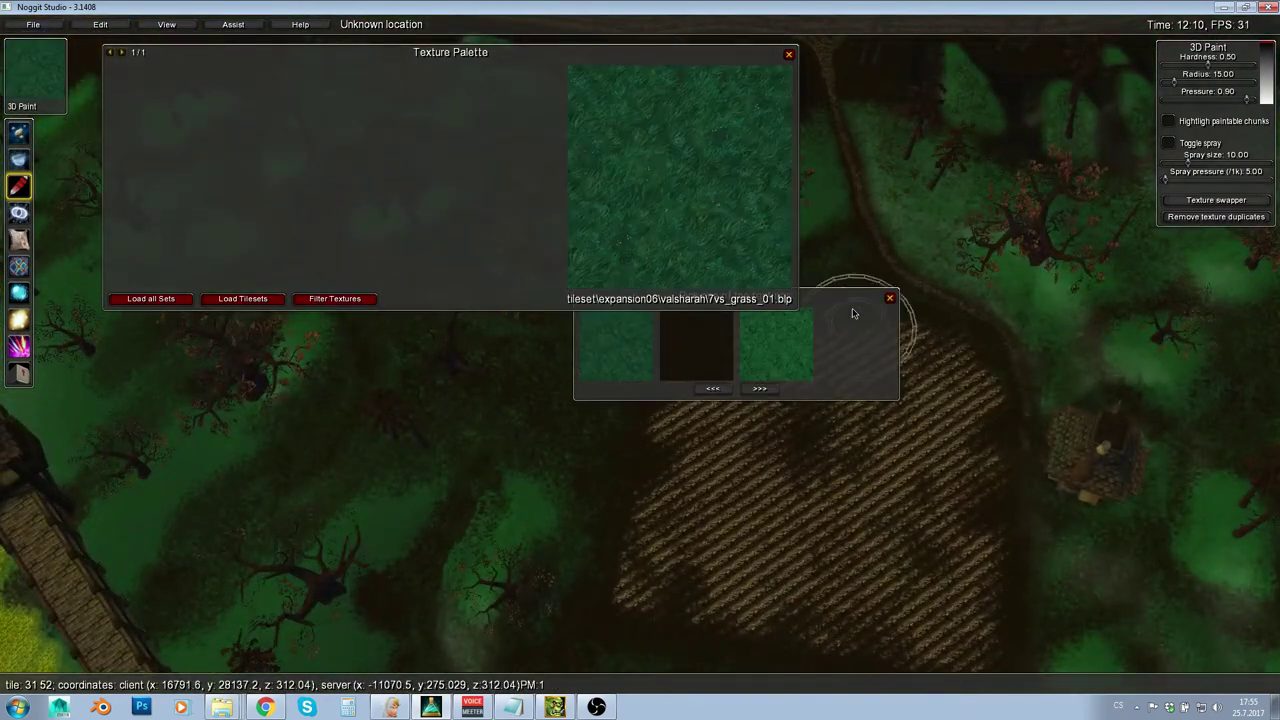
{"action": "left_click_drag", "start_coordinate": [852, 308], "coordinate": [849, 437]}
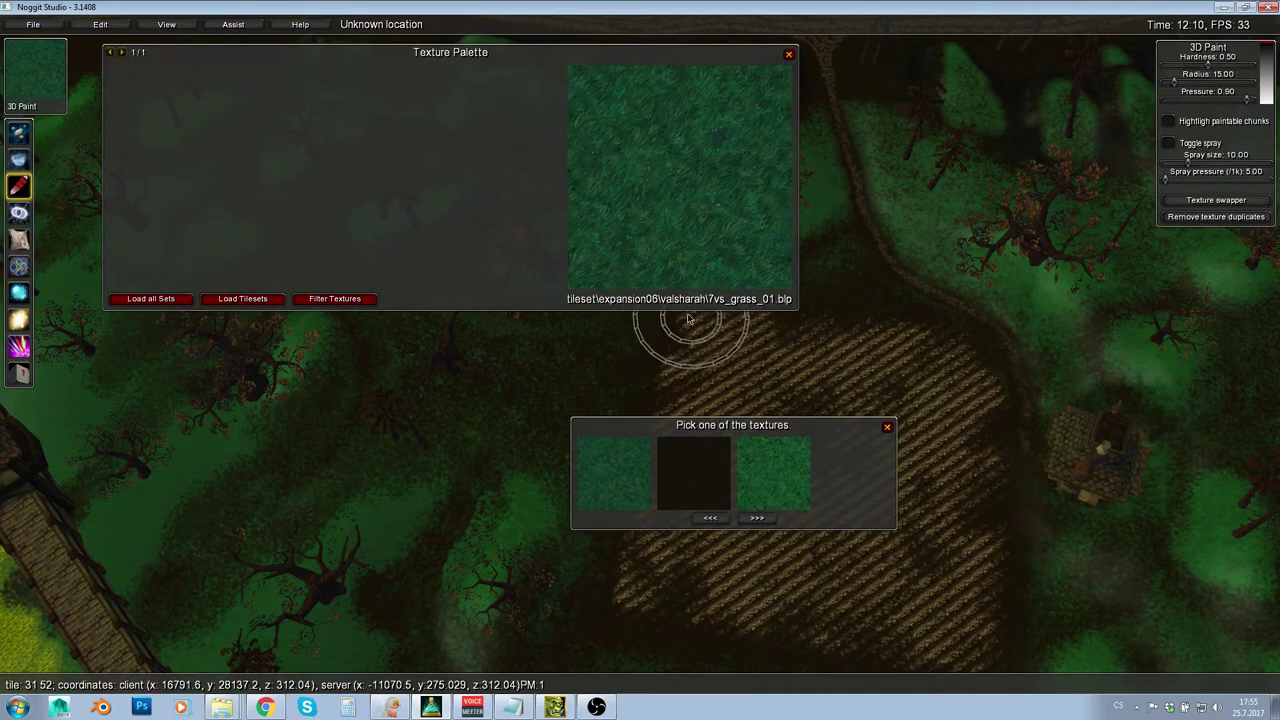
Step: Switch to the Notes file to review the listed ground effect textures, then return to Noggit Studio
{"action": "right_click_drag", "start_coordinate": [527, 425], "coordinate": [540, 640]}
{"action": "left_click", "coordinate": [512, 707]}
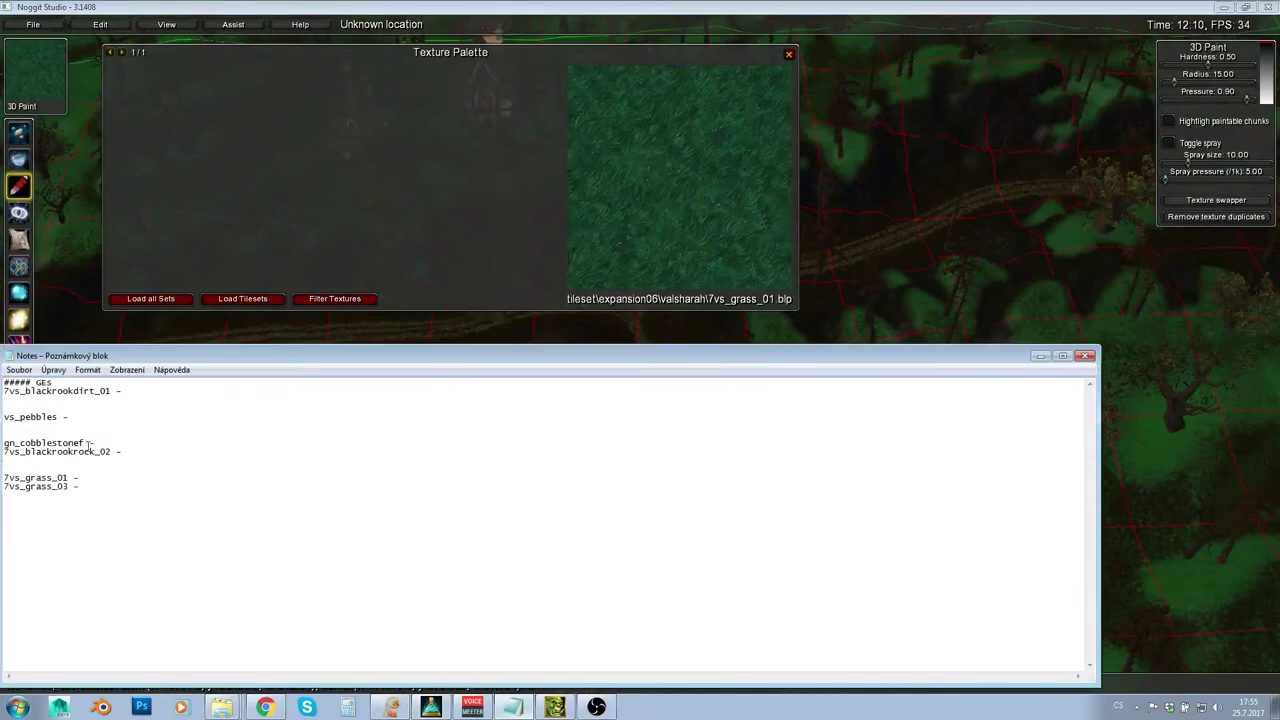
{"action": "left_click_drag", "start_coordinate": [20, 416], "coordinate": [113, 447]}
{"action": "left_click", "coordinate": [58, 443]}
{"action": "left_click", "coordinate": [111, 481]}
{"action": "left_click", "coordinate": [879, 237]}
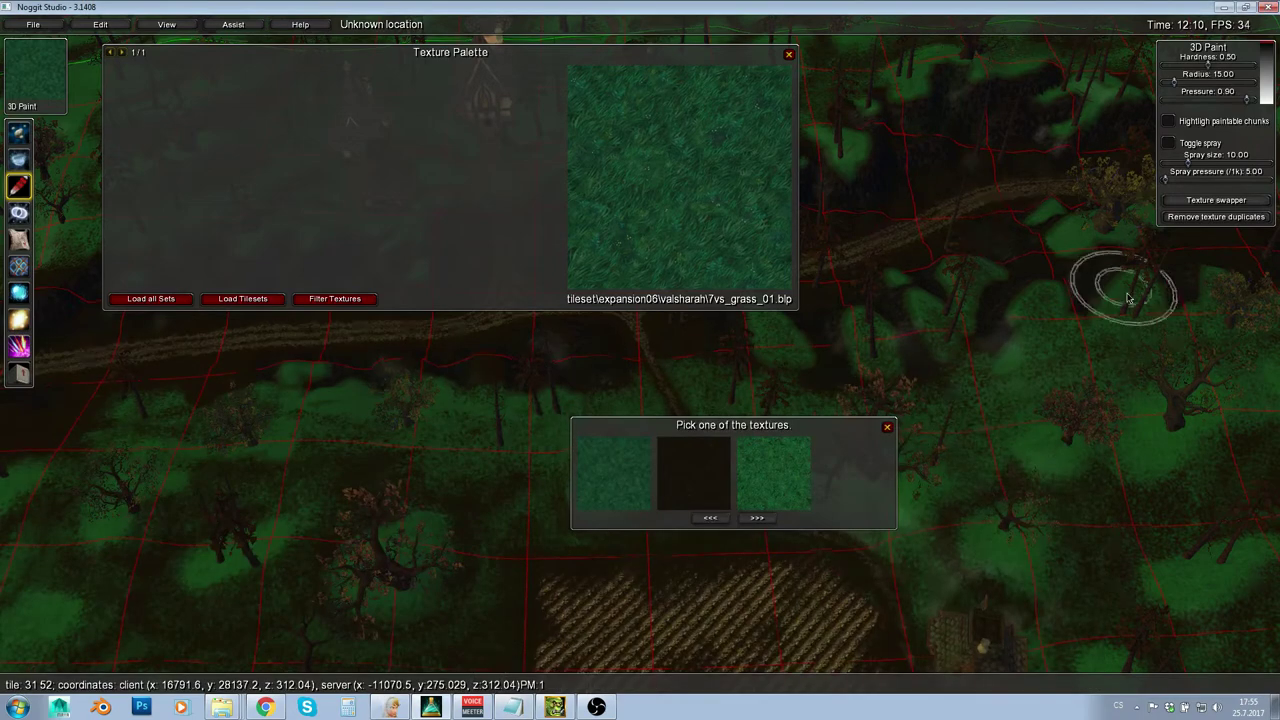
Step: Pick the elwynngrassbase texture from the bright green riverbank outside the wall
{"action": "right_click_drag", "start_coordinate": [1123, 289], "coordinate": [750, 386]}
{"action": "left_click", "coordinate": [514, 542], "text": "ctrl"}
{"action": "left_click", "coordinate": [627, 488]}
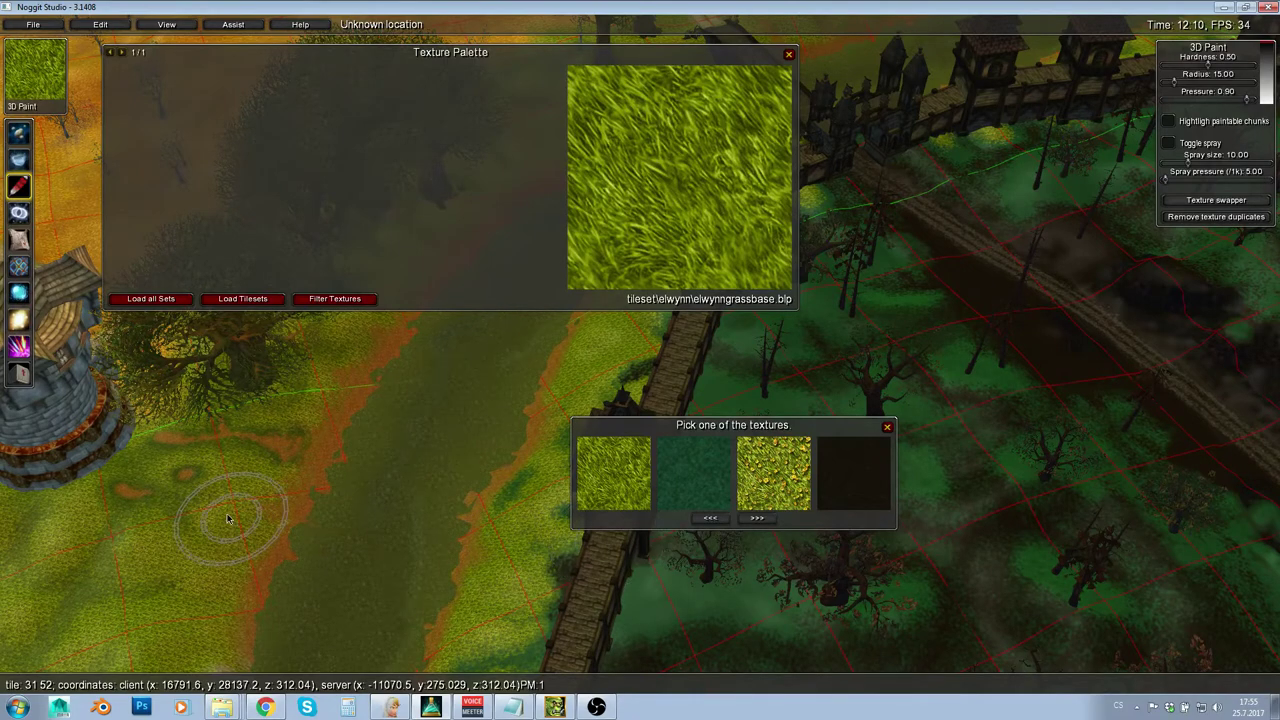
Step: Check the texture list in the Notes file, then return to Noggit Studio and close the texture picker
{"action": "left_click", "coordinate": [512, 707]}
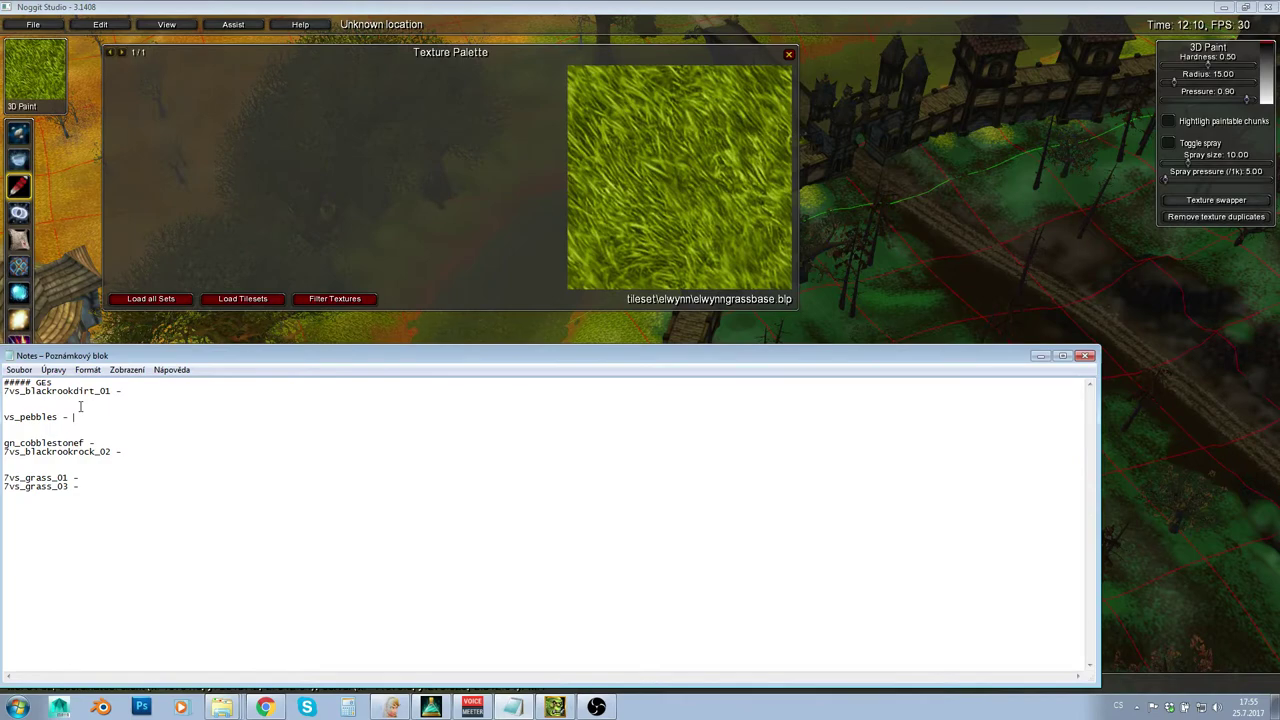
{"action": "left_click", "coordinate": [949, 262]}
{"action": "right_click_drag", "start_coordinate": [949, 262], "coordinate": [979, 330]}
{"action": "left_click", "coordinate": [888, 428]}
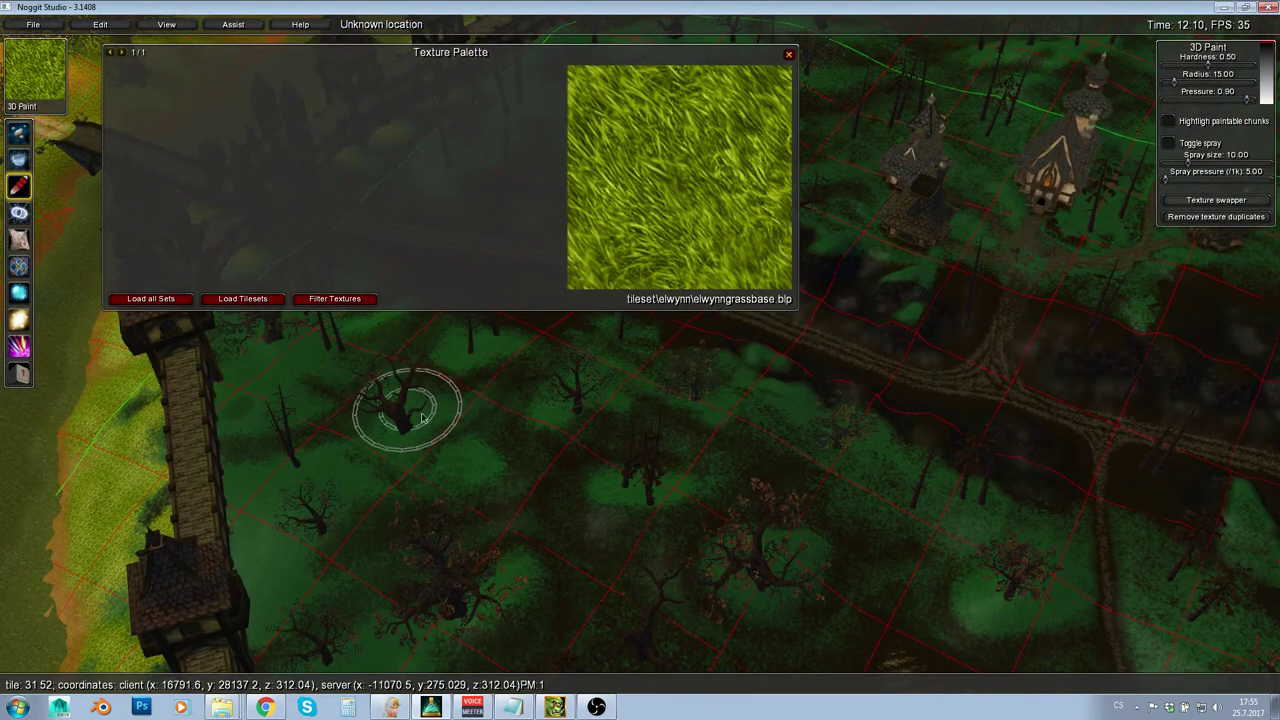
Step: Examine the cobblestone texture of the road up close at the junction
{"action": "key", "text": "w"}
{"action": "mouse_move", "coordinate": [411, 412]}
{"action": "right_mouse_down"}
{"action": "mouse_move", "coordinate": [767, 373]}
{"action": "mouse_move", "coordinate": [689, 379]}
{"action": "mouse_move", "coordinate": [674, 397]}
{"action": "right_mouse_up"}
{"action": "key", "text": "w"}
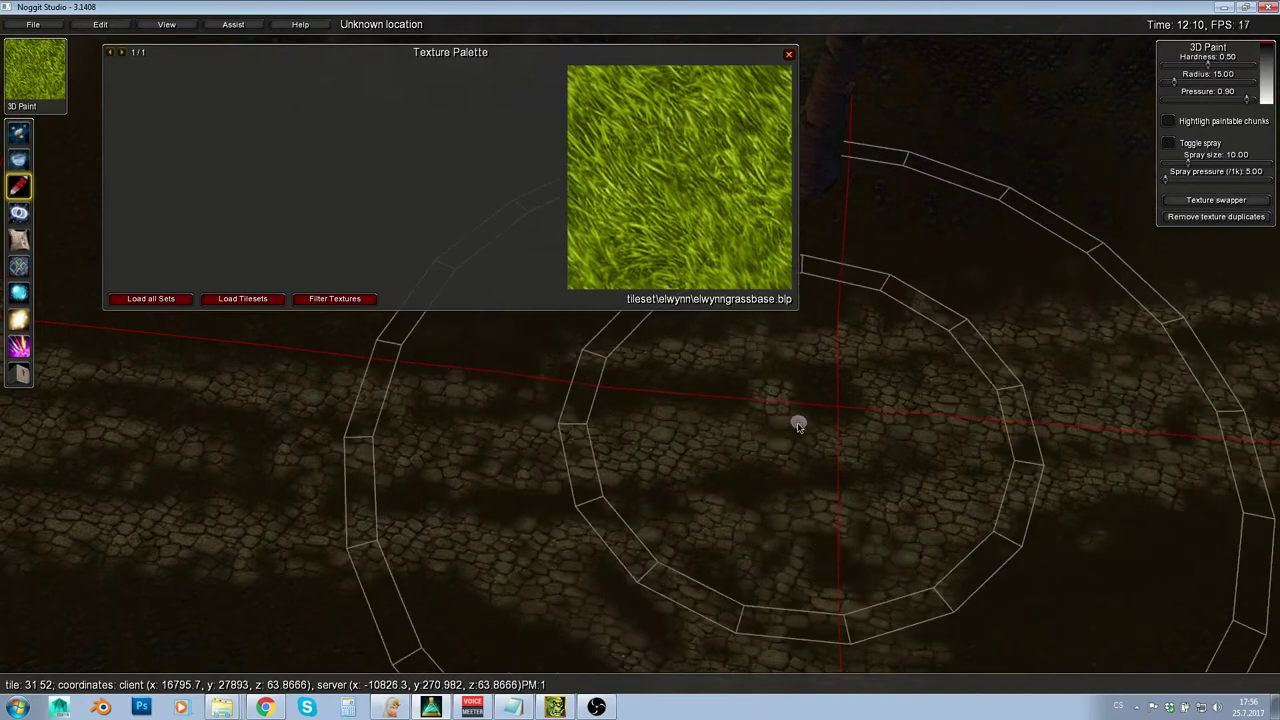
{"action": "key", "text": "s"}
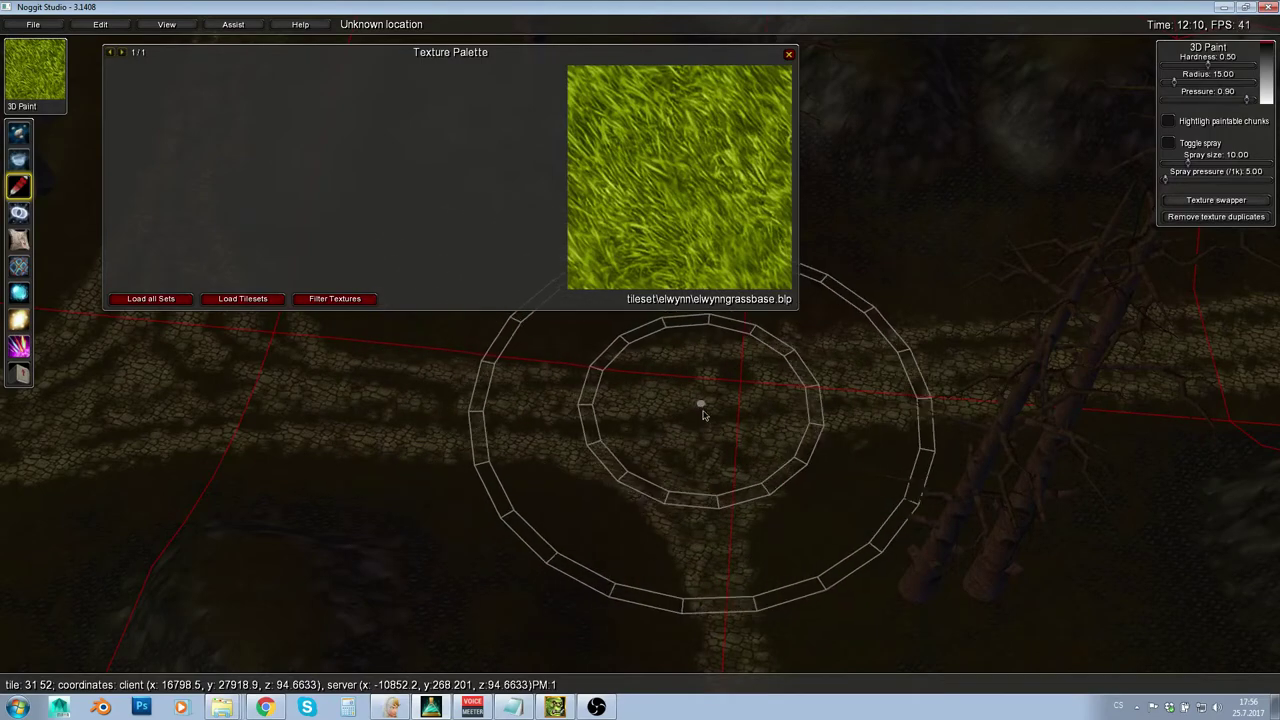
Step: Switch to the Notes file and highlight the 7vs_grass_01 and 7vs_grass_03 entries among the ground effect textures
{"action": "key", "text": "s"}
{"action": "key", "text": "a"}
{"action": "left_click", "coordinate": [512, 707]}
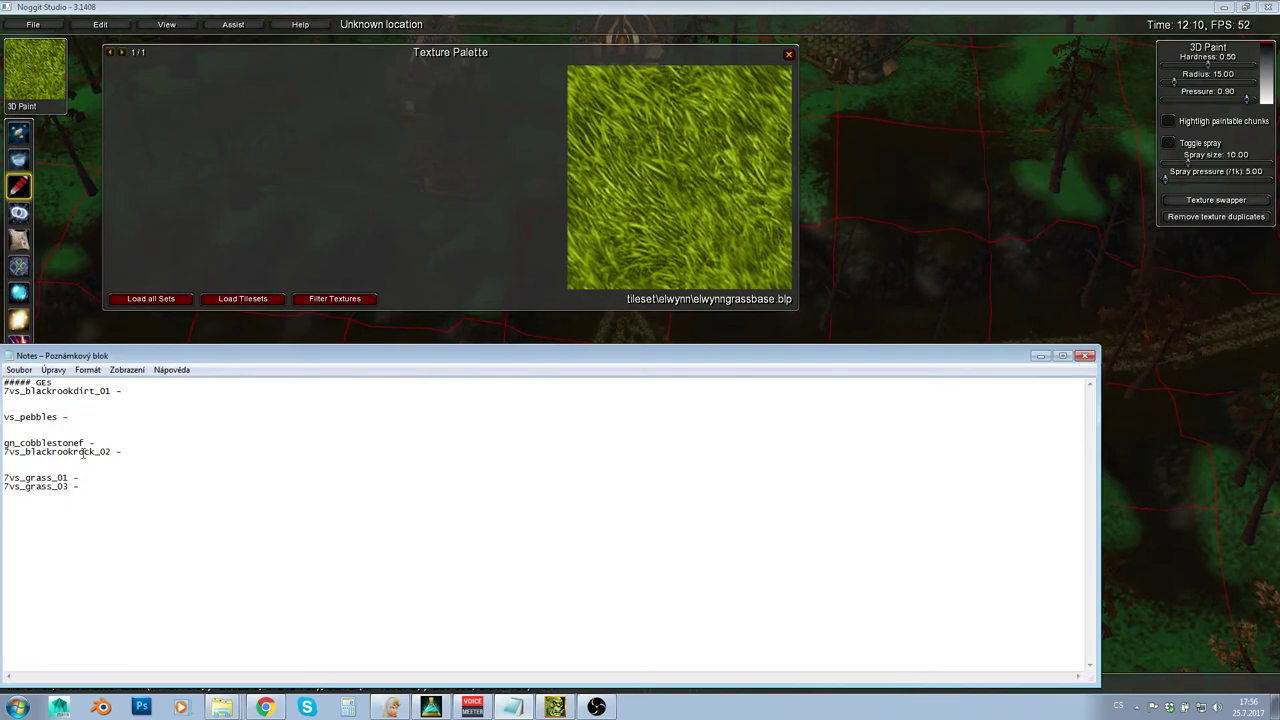
{"action": "left_click", "coordinate": [71, 469]}
{"action": "left_click_drag", "start_coordinate": [26, 391], "coordinate": [108, 442]}
{"action": "left_click", "coordinate": [19, 440]}
{"action": "left_click", "coordinate": [14, 467]}
{"action": "left_click_drag", "start_coordinate": [4, 477], "coordinate": [90, 490]}
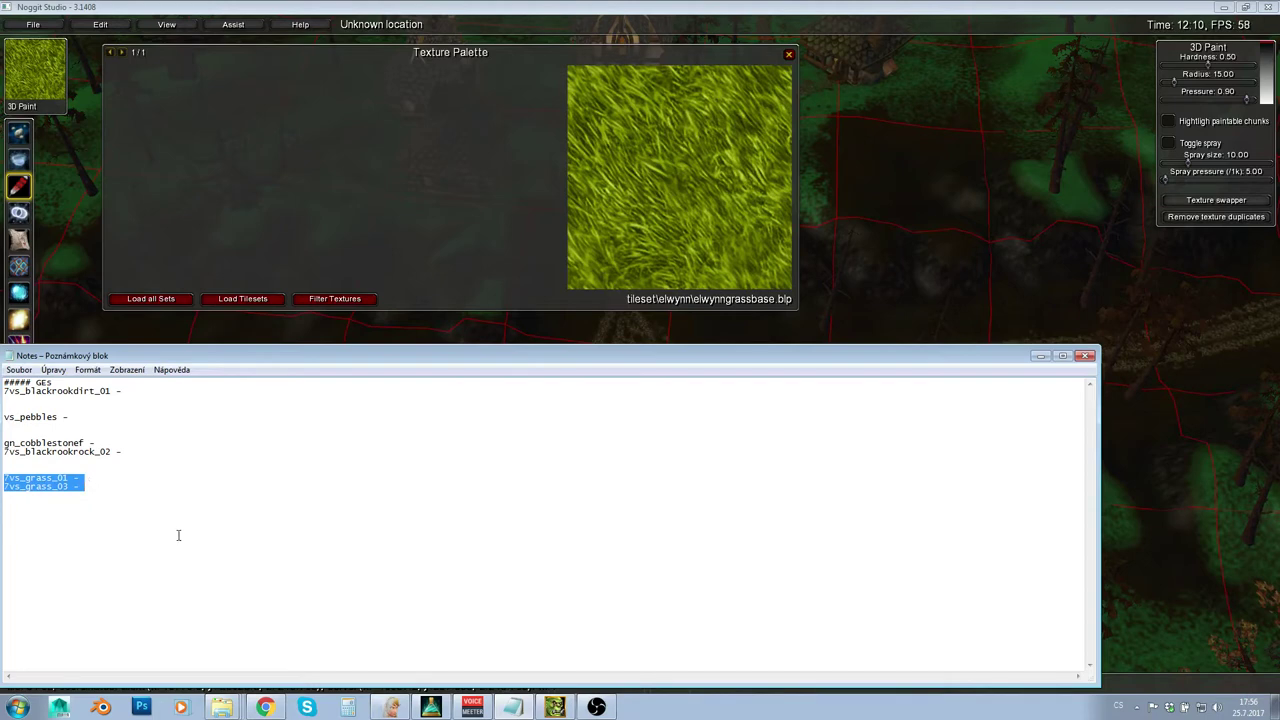
{"action": "left_click", "coordinate": [121, 521]}
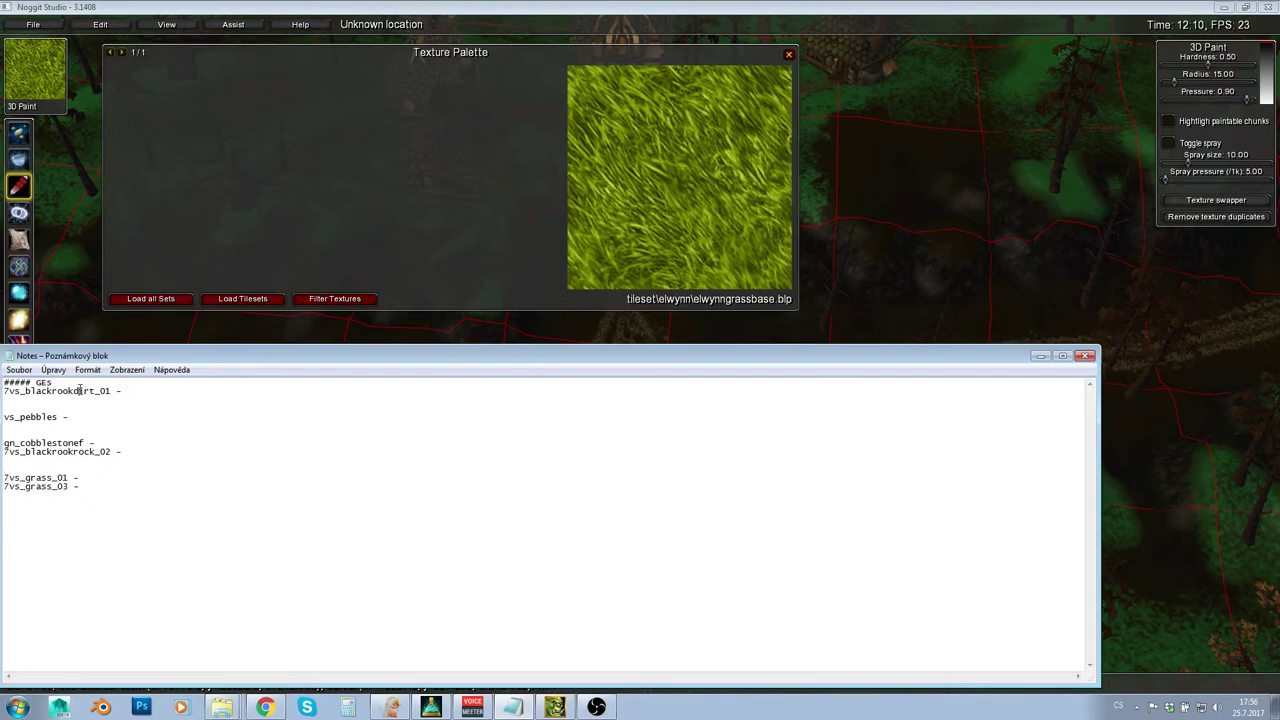
Step: Review the texture groups in the list one by one: dirt, pebbles, cobblestone with rock, and the two grasses
{"action": "left_click_drag", "start_coordinate": [80, 391], "coordinate": [129, 386]}
{"action": "left_click_drag", "start_coordinate": [27, 418], "coordinate": [110, 419]}
{"action": "left_click", "coordinate": [169, 442]}
{"action": "left_click_drag", "start_coordinate": [35, 443], "coordinate": [120, 459]}
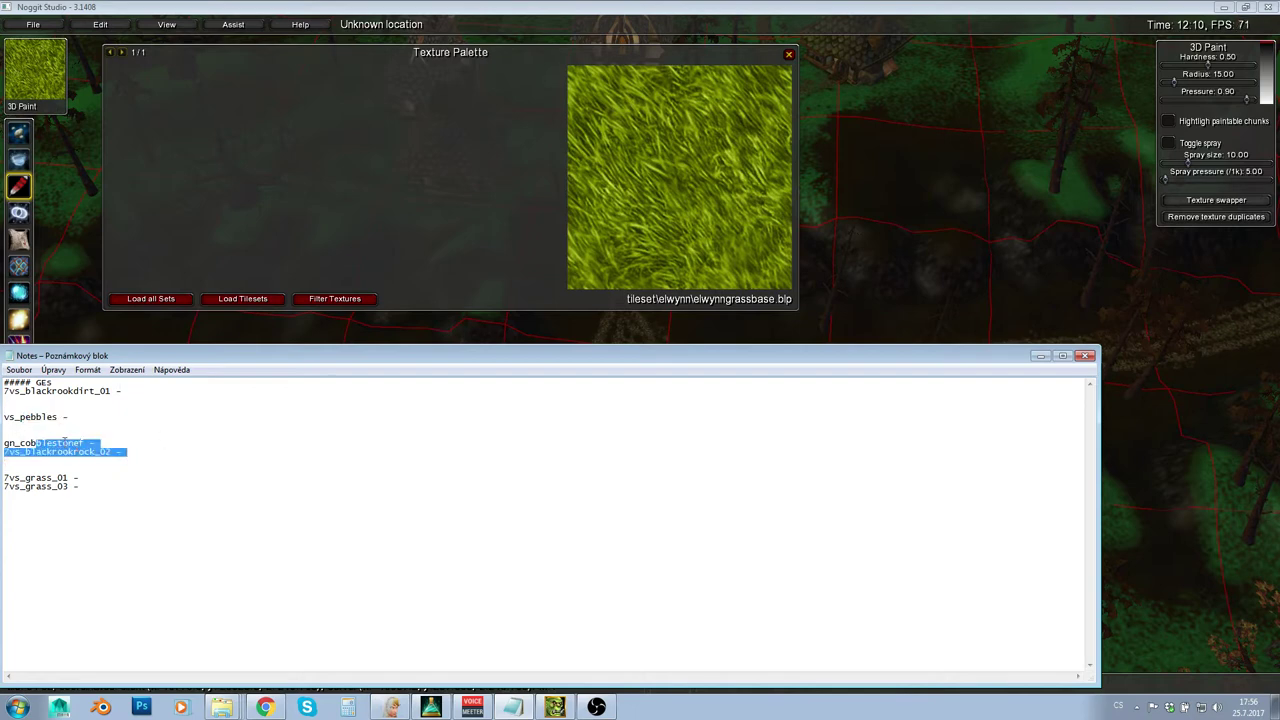
{"action": "left_click", "coordinate": [51, 481]}
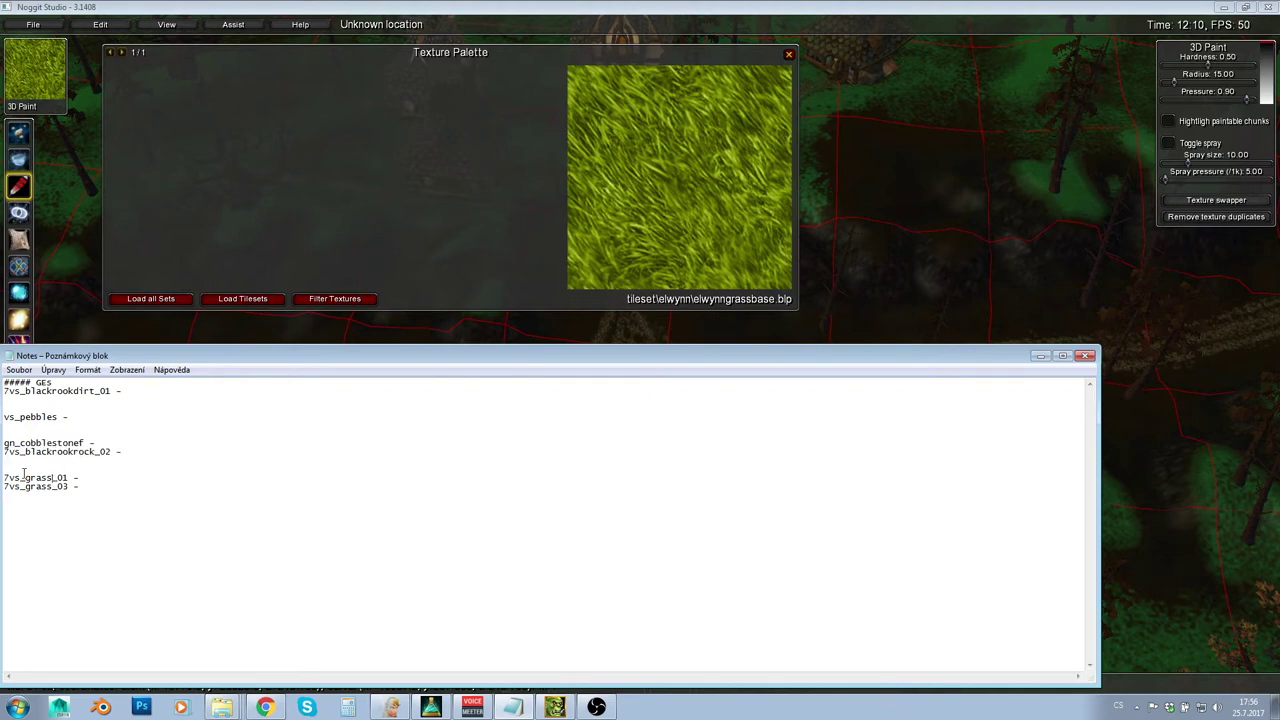
{"action": "left_click_drag", "start_coordinate": [4, 478], "coordinate": [107, 494]}
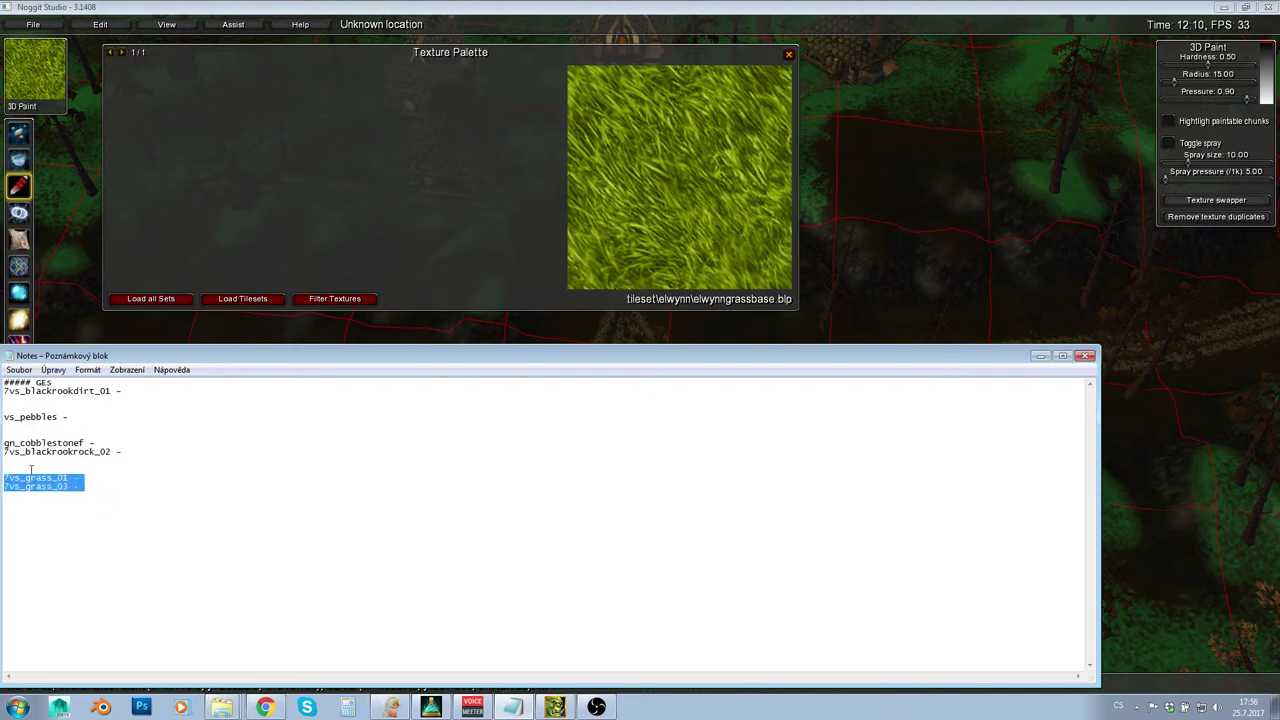
Step: Return to Noggit Studio and pick 7vs_grass_01, followed by 7vs_grass_03, from the green ground near the houses
{"action": "left_click", "coordinate": [822, 230]}
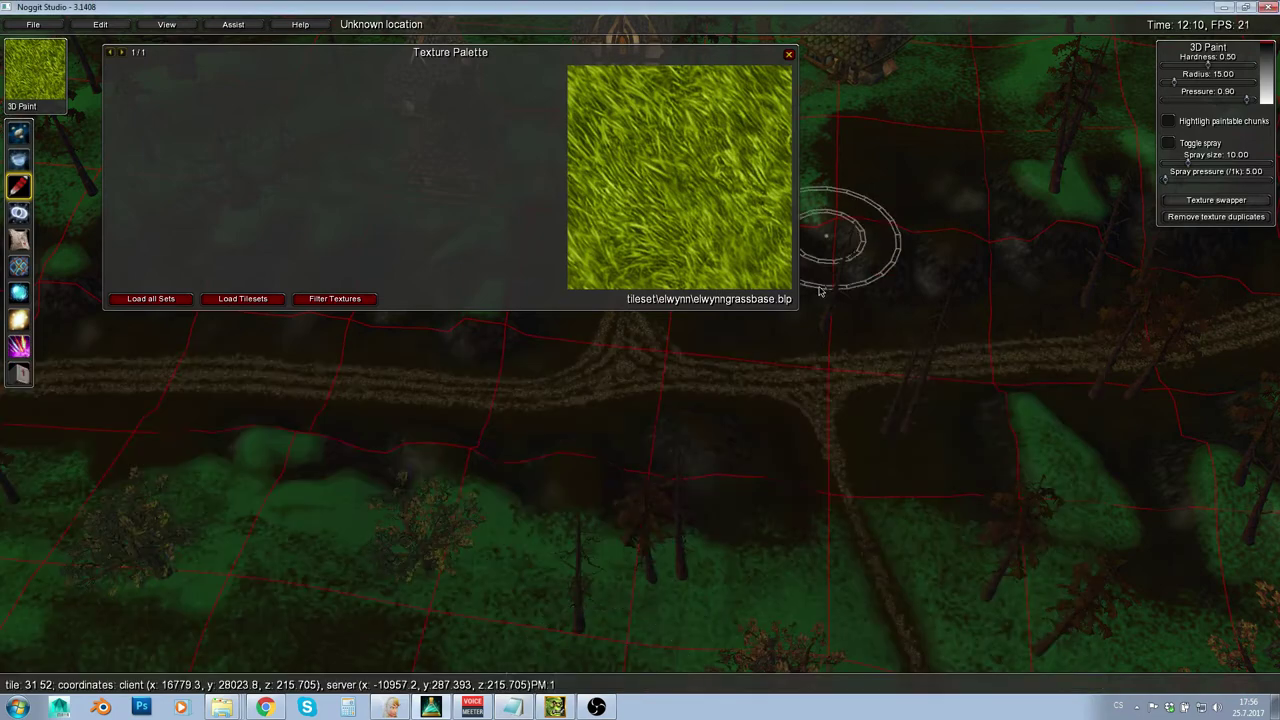
{"action": "right_click_drag", "start_coordinate": [820, 289], "coordinate": [518, 379]}
{"action": "left_click", "coordinate": [545, 558], "text": "ctrl"}
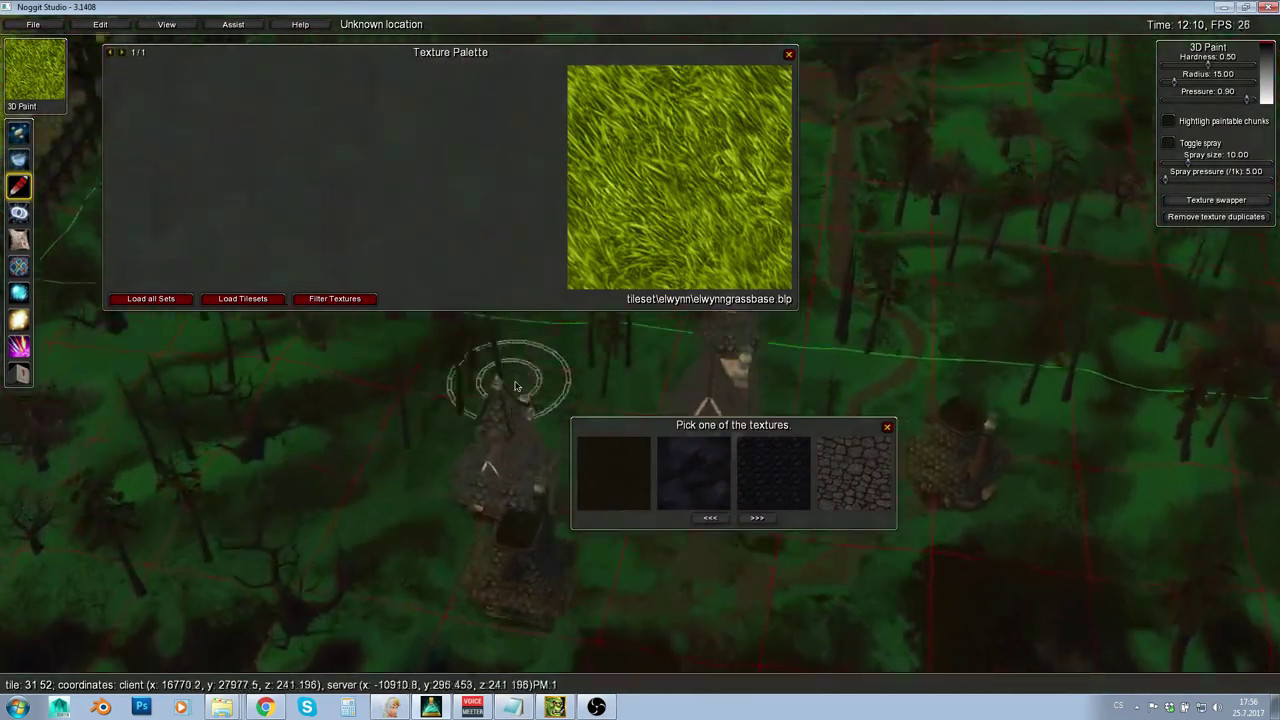
{"action": "left_click", "coordinate": [543, 399], "text": "ctrl"}
{"action": "left_click", "coordinate": [621, 464]}
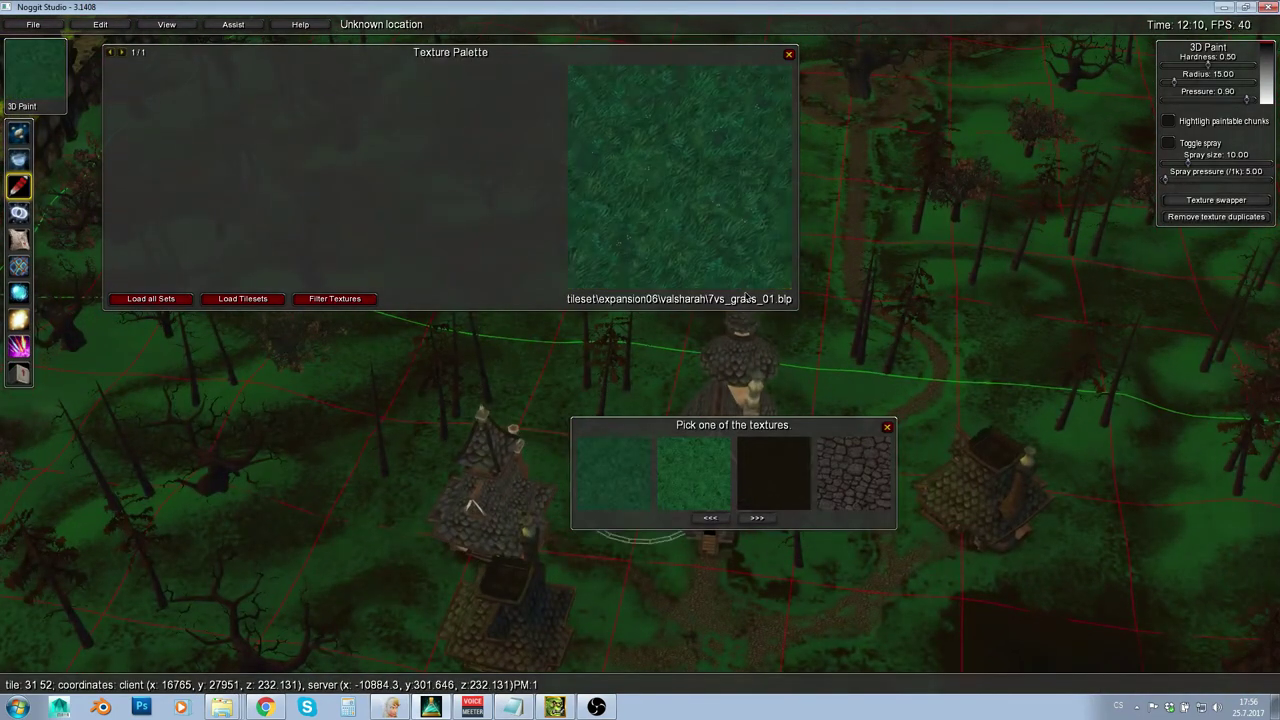
{"action": "left_click", "coordinate": [675, 485]}
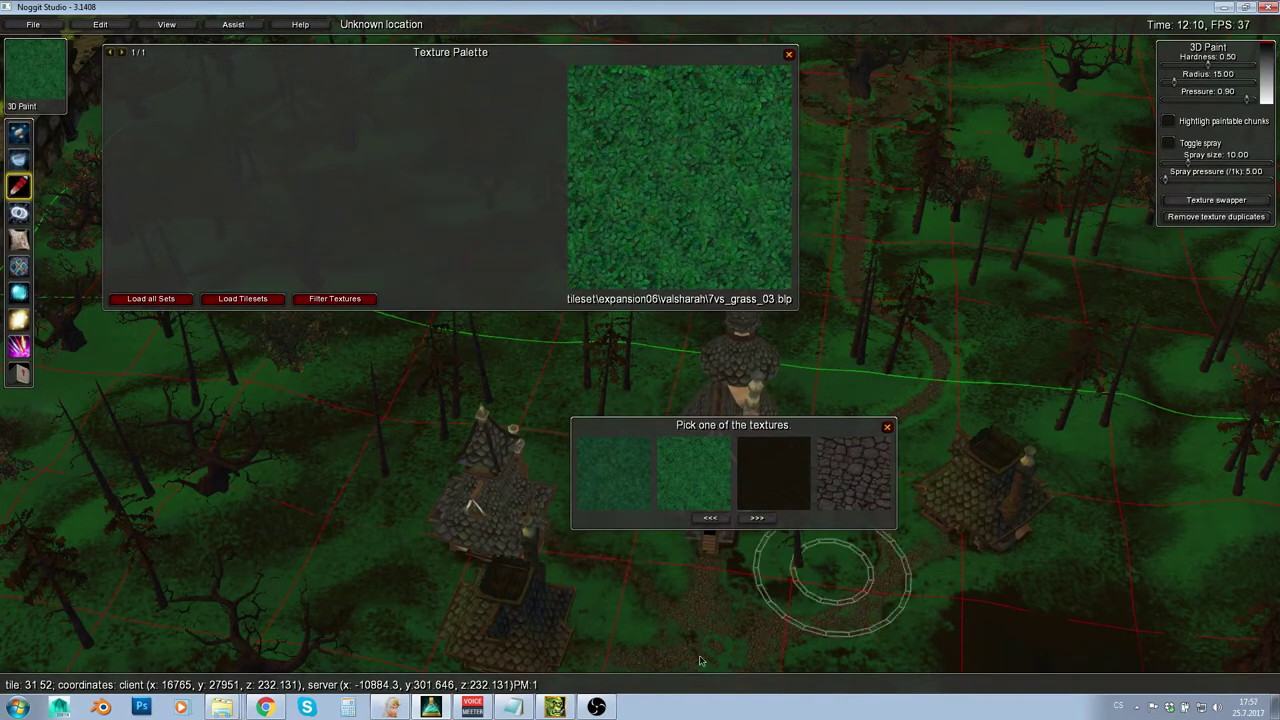
Step: Check the grass entries in the Notes file and return to Noggit Studio
{"action": "left_click", "coordinate": [513, 706]}
{"action": "left_click", "coordinate": [134, 505]}
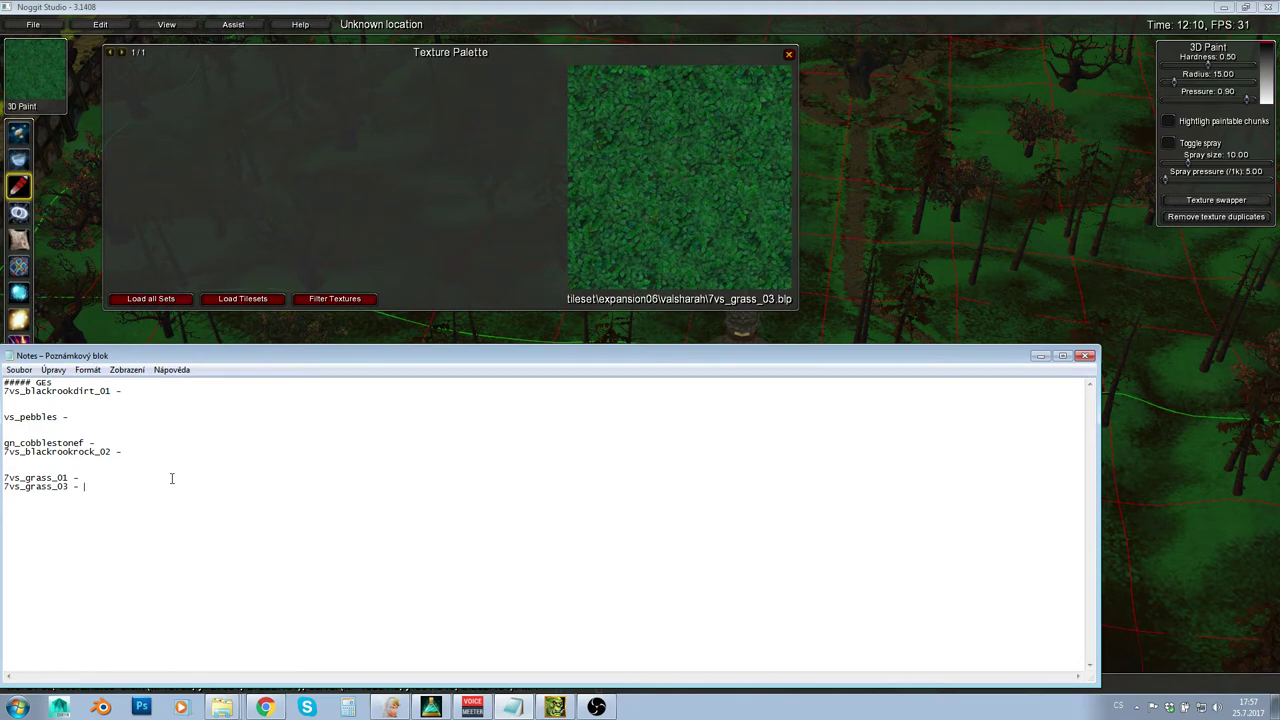
{"action": "left_click", "coordinate": [890, 346]}
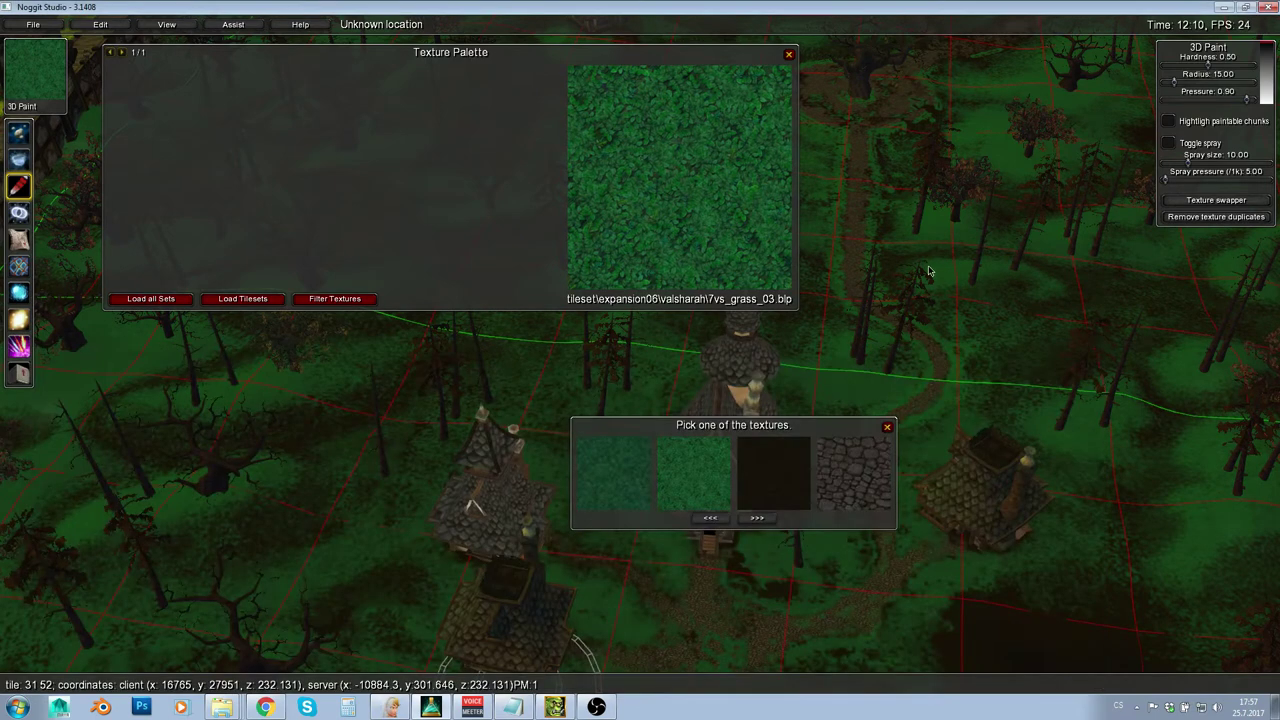
Step: Exit Noggit Studio without saving the map
{"action": "key", "text": "Escape"}
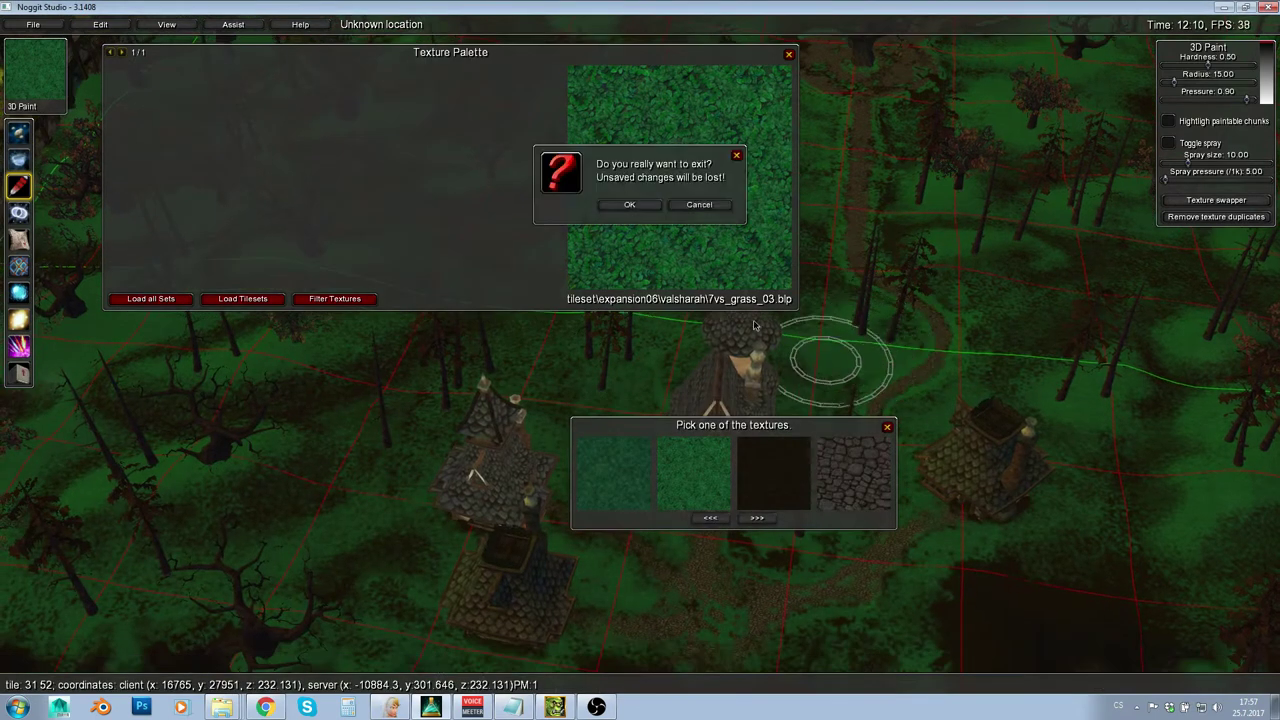
{"action": "left_click", "coordinate": [629, 209]}
{"action": "left_click", "coordinate": [1268, 8]}
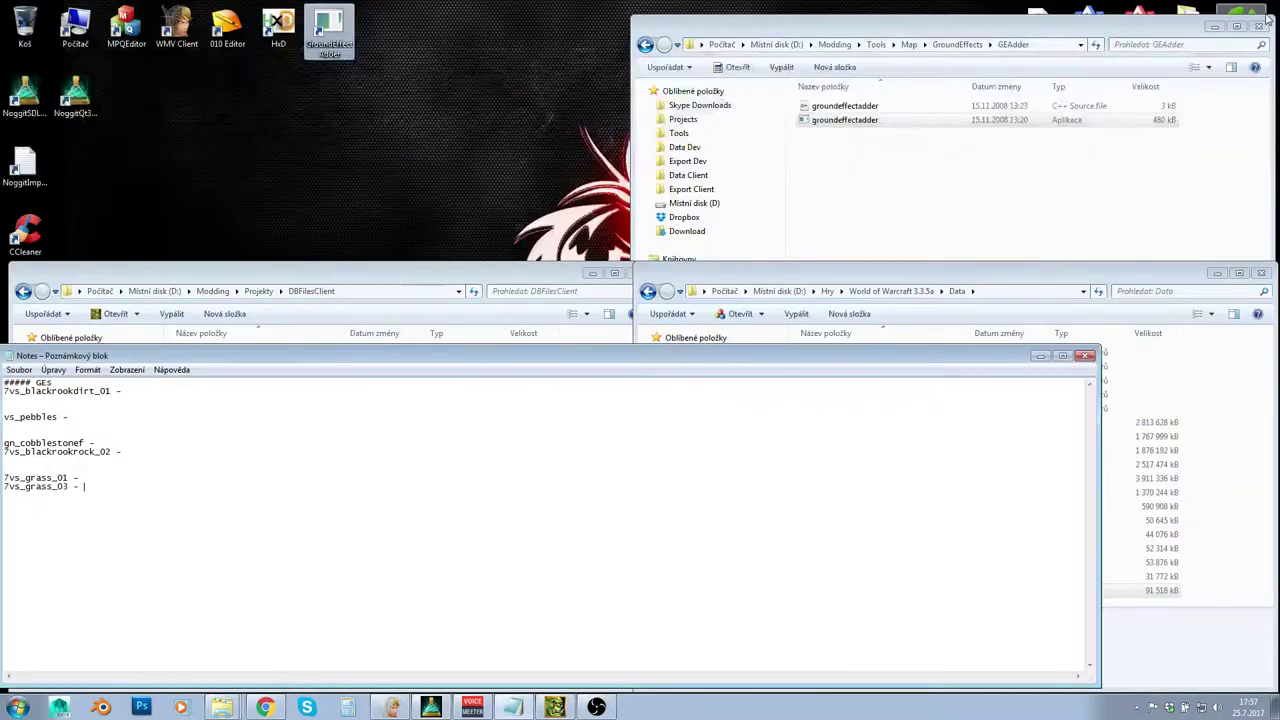
Step: Bring up WDBX Editor, then look over the TerrainType, GroundEffectTexture and GroundEffectDoodad files in the DBFilesClient folder
{"action": "left_click", "coordinate": [556, 707]}
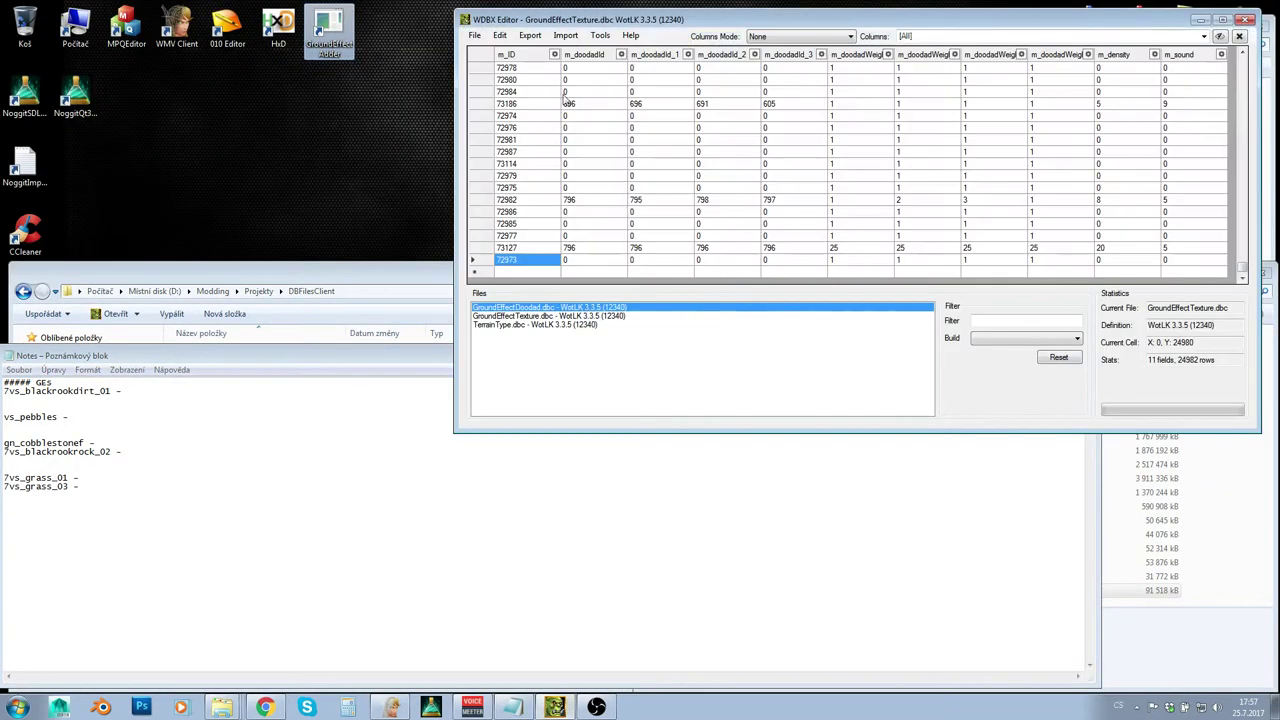
{"action": "left_click", "coordinate": [292, 266]}
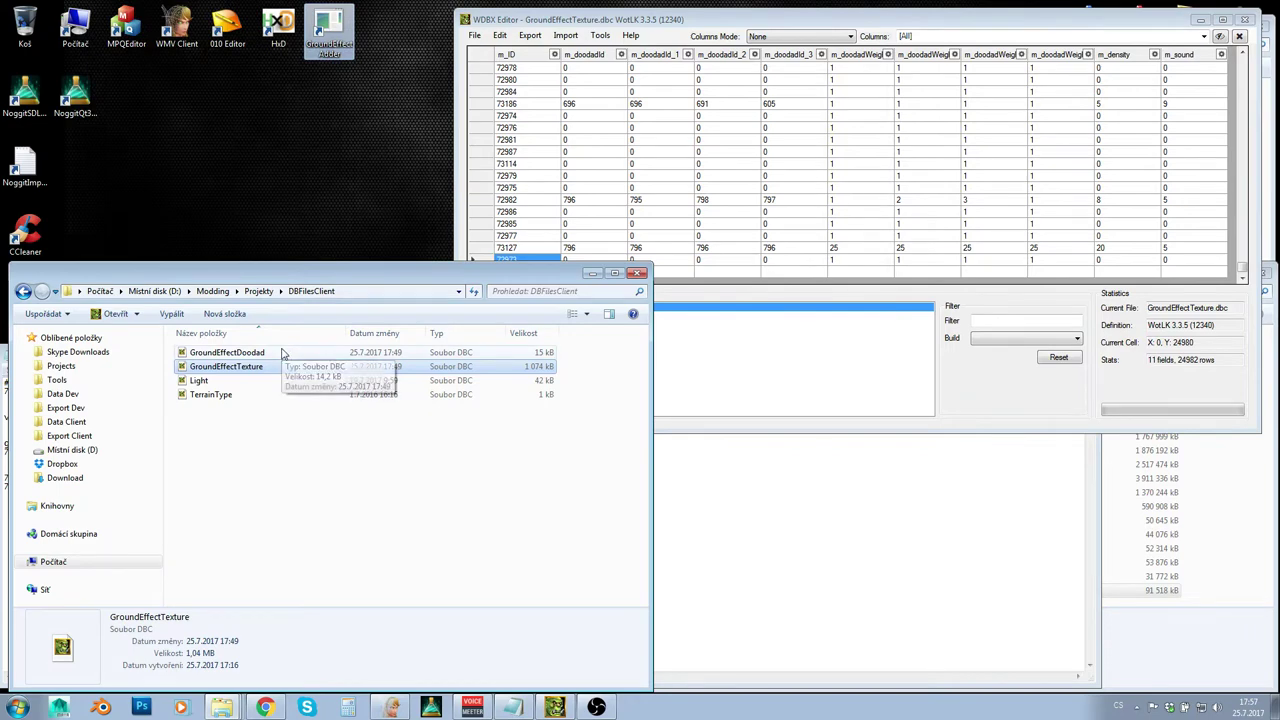
{"action": "left_click", "coordinate": [224, 396]}
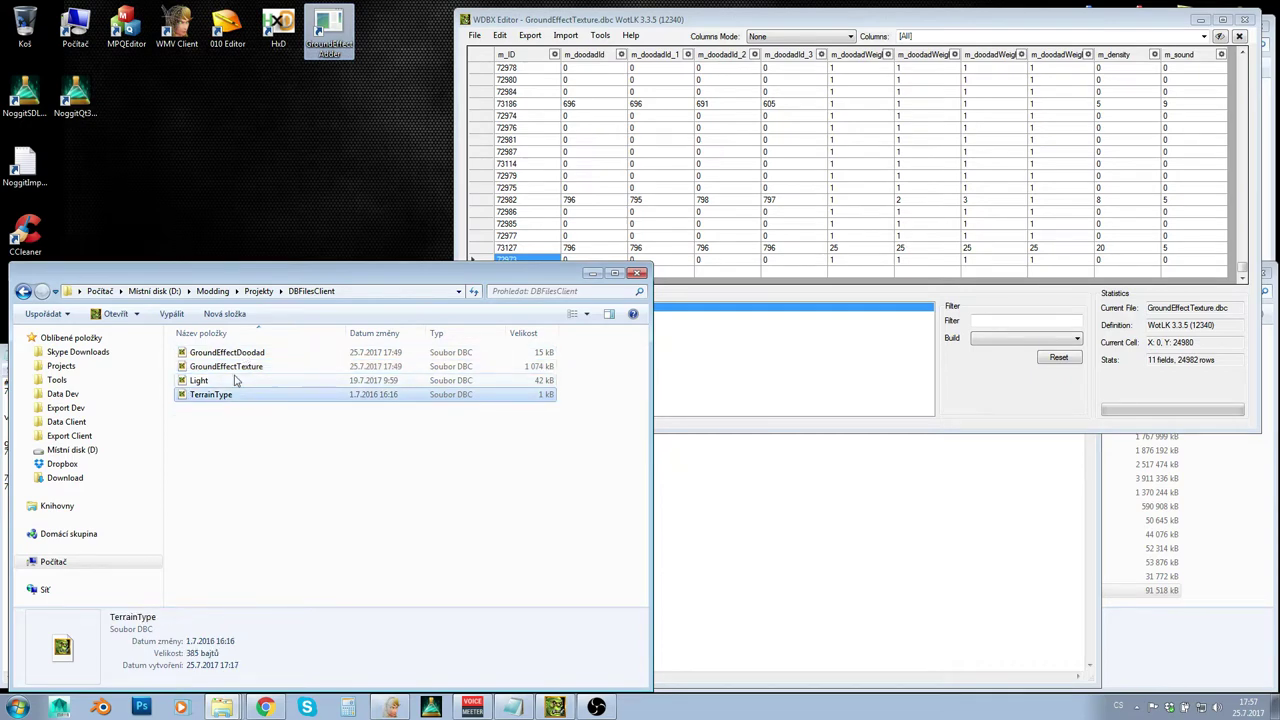
{"action": "left_click", "coordinate": [226, 366]}
{"action": "left_click", "coordinate": [245, 354]}
Step: Open GroundEffectDoodad.dbc in WDBX Editor and inspect the ID, doodad path and flags of its entries
{"action": "left_click", "coordinate": [864, 384]}
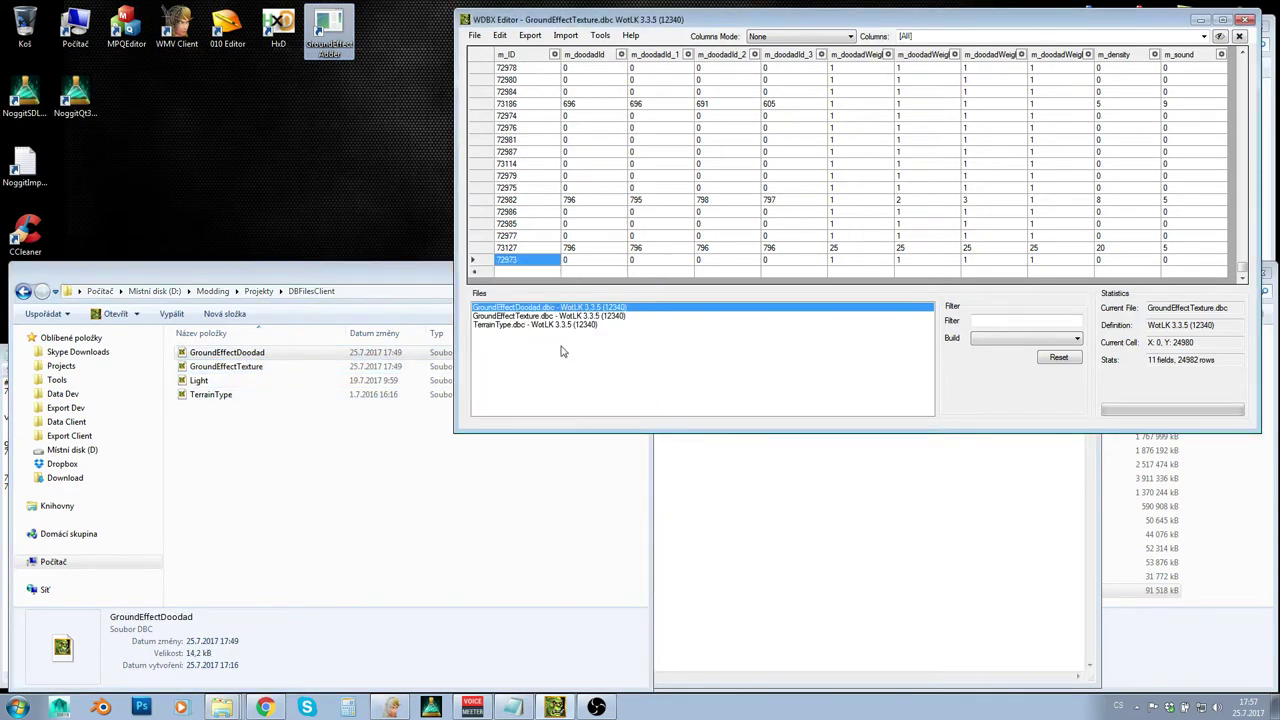
{"action": "double_click", "coordinate": [640, 307]}
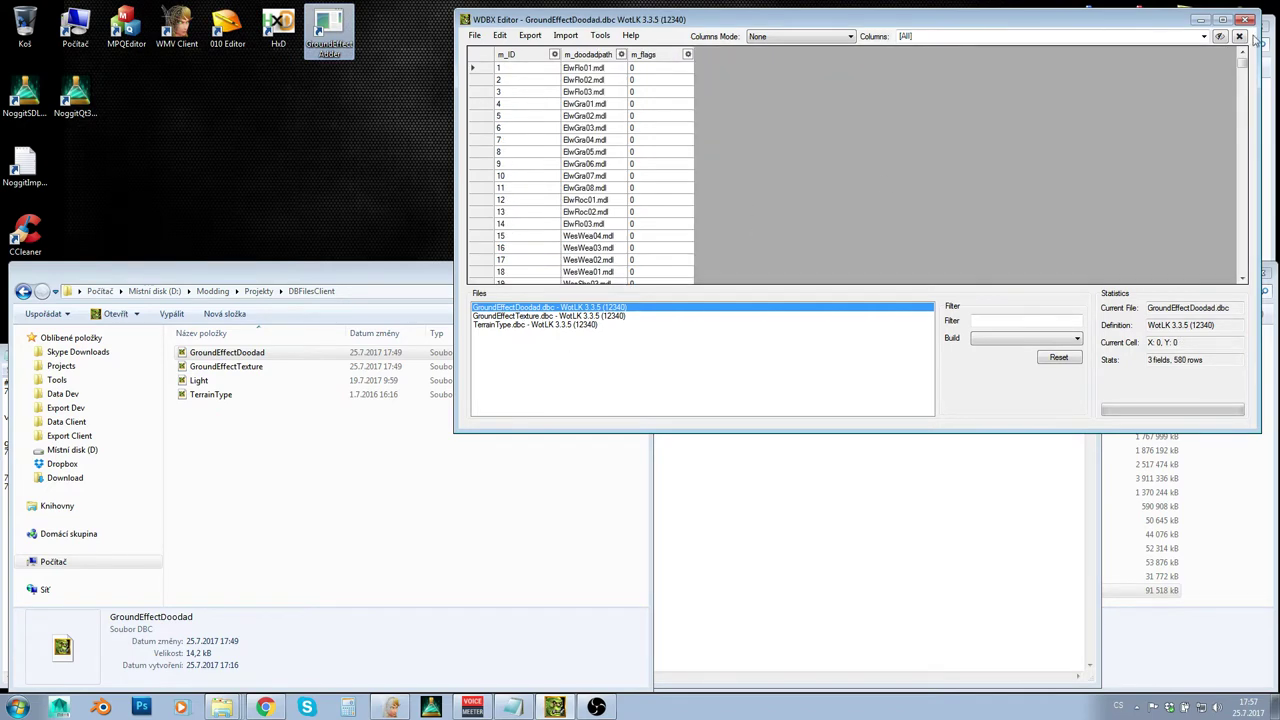
{"action": "left_click_drag", "start_coordinate": [1243, 62], "coordinate": [1246, 270]}
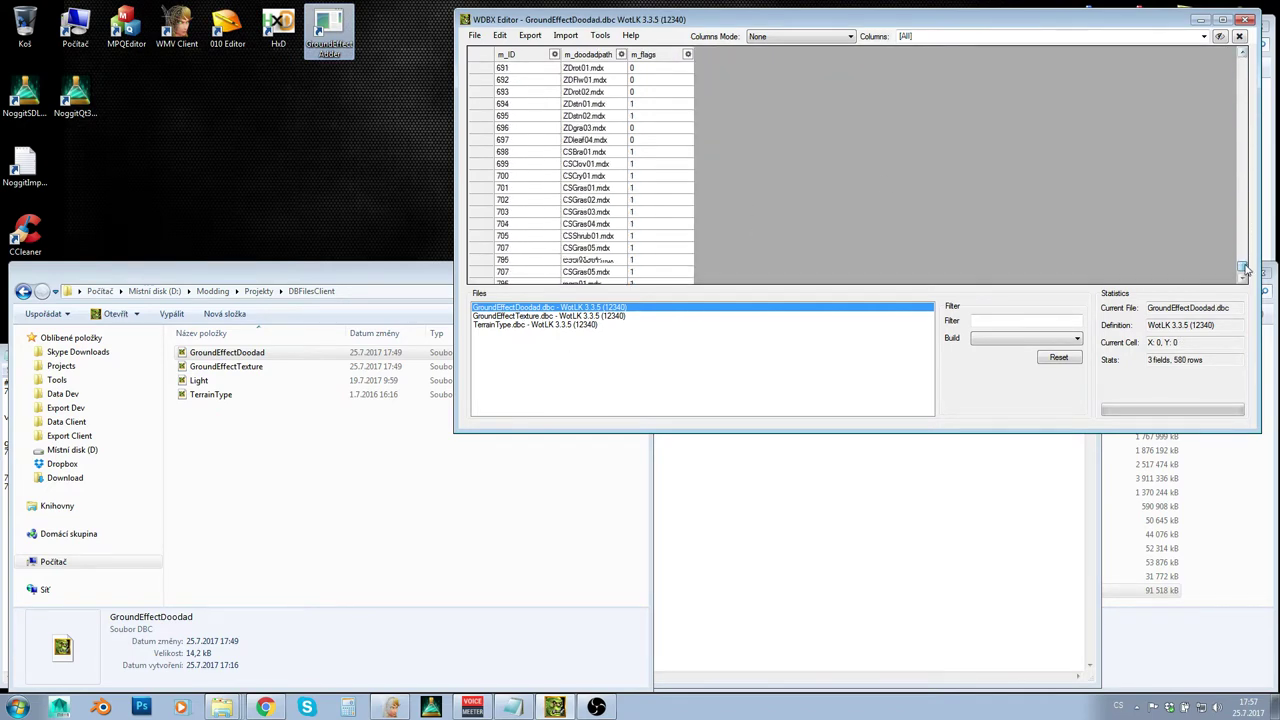
{"action": "left_click", "coordinate": [590, 164]}
{"action": "scroll", "coordinate": [628, 145], "scroll_direction": "up", "scroll_amount": 20}
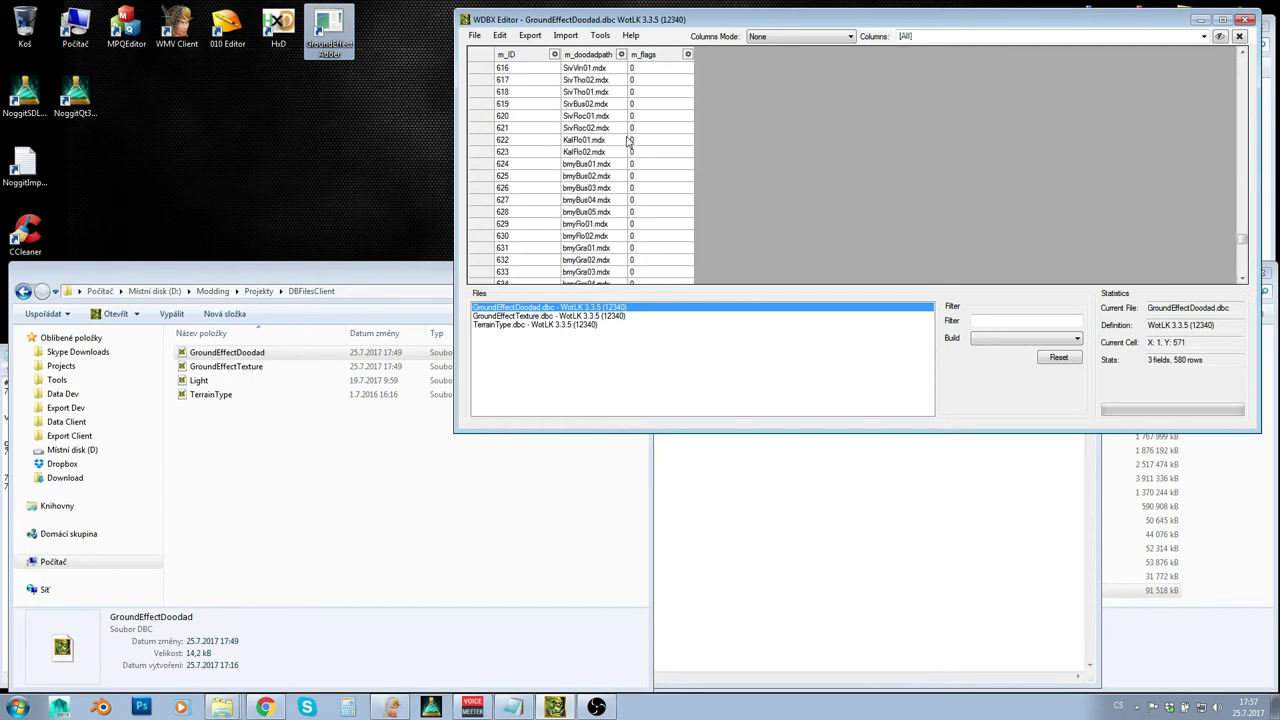
{"action": "left_click", "coordinate": [540, 120]}
{"action": "left_click", "coordinate": [581, 119]}
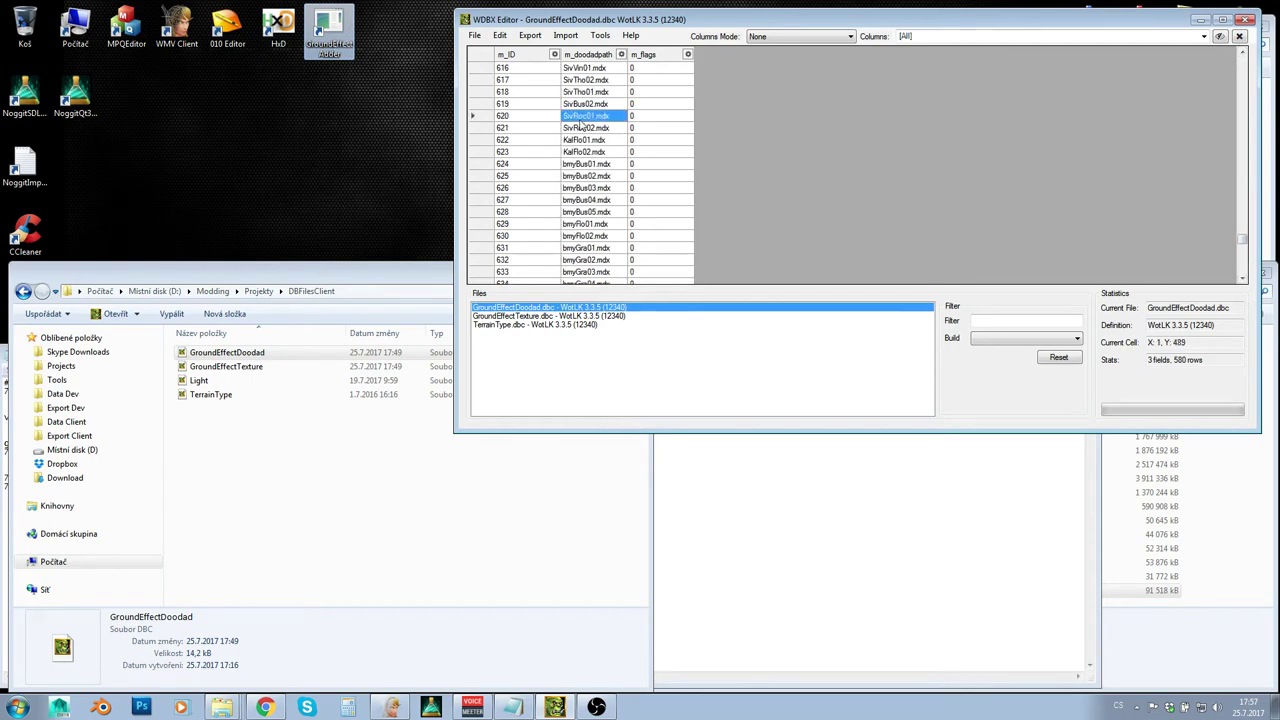
{"action": "left_click", "coordinate": [645, 128]}
Step: Compare the m_flags values of the older doodad entries with those of the CSGras entries near the table's end
{"action": "scroll", "coordinate": [683, 131], "scroll_direction": "down", "scroll_amount": 17}
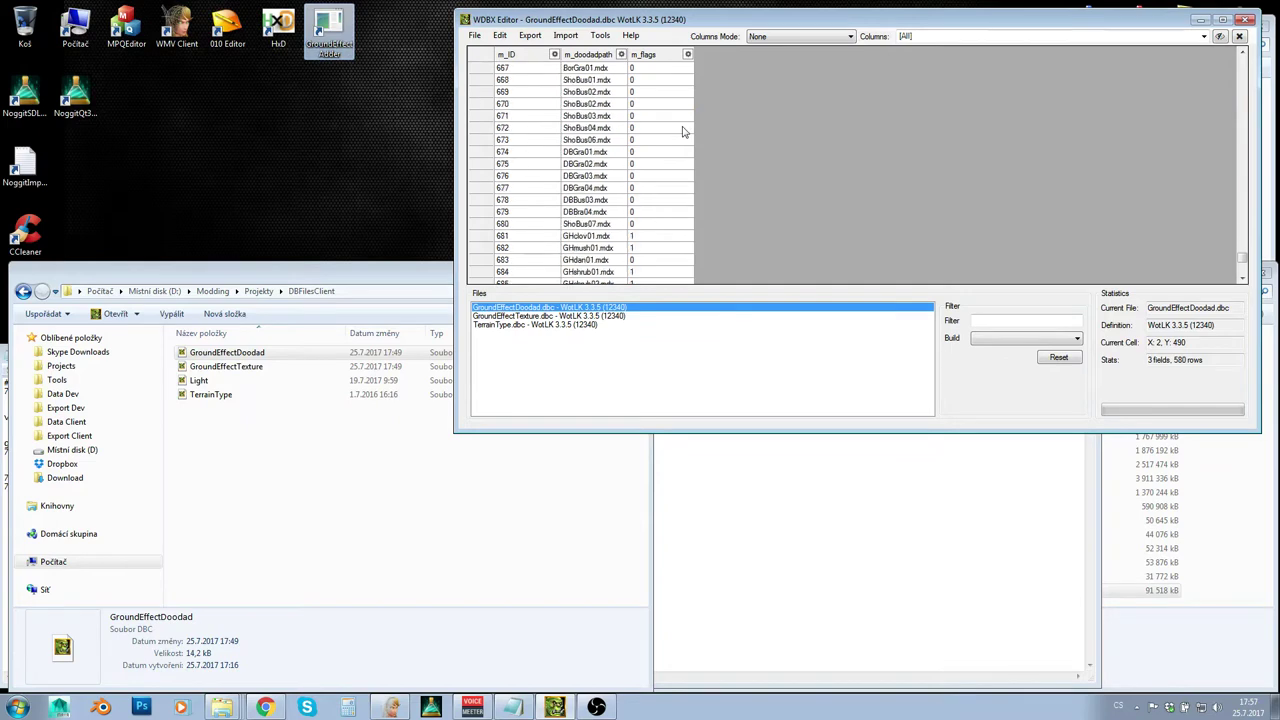
{"action": "scroll", "coordinate": [683, 131], "scroll_direction": "up", "scroll_amount": 5}
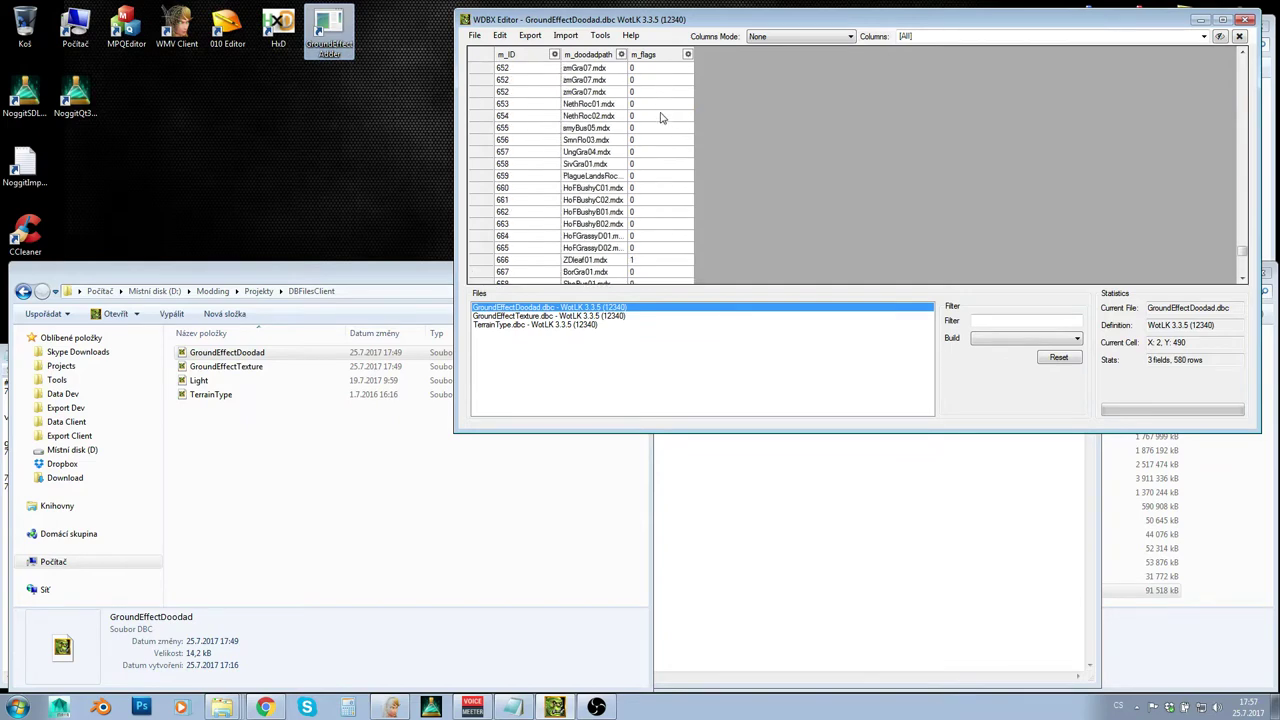
{"action": "scroll", "coordinate": [660, 118], "scroll_direction": "up", "scroll_amount": 20}
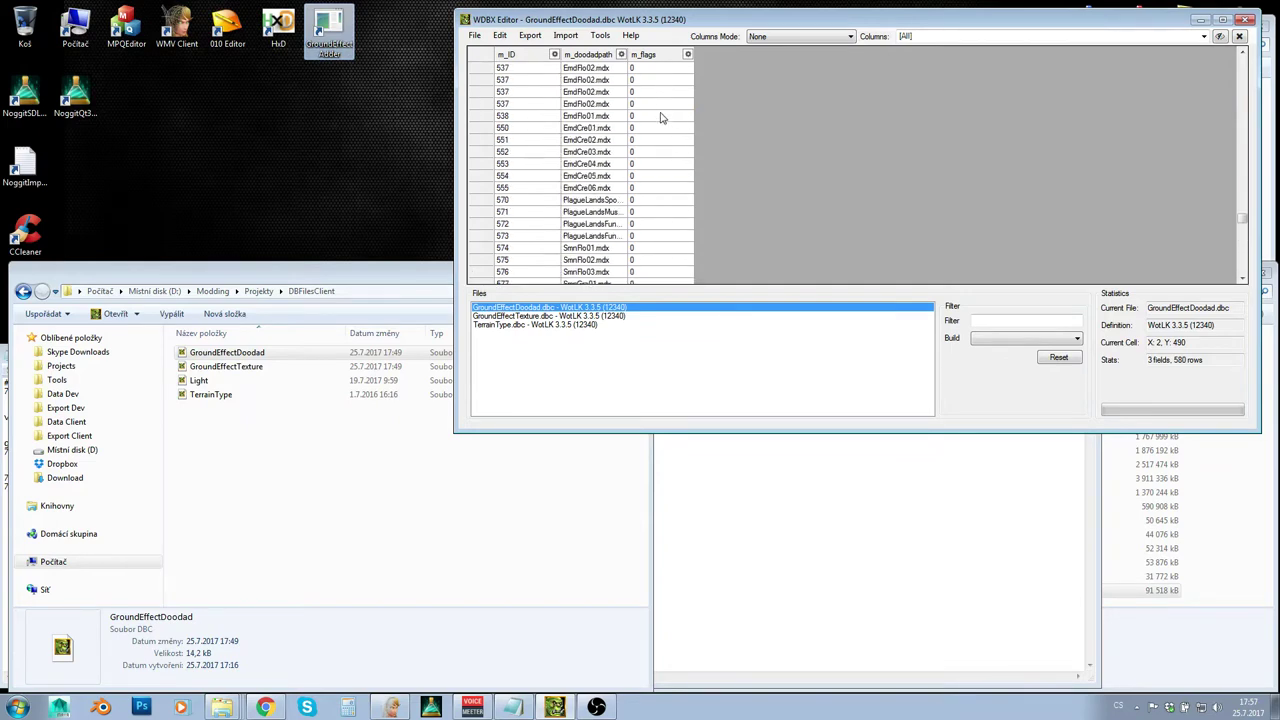
{"action": "scroll", "coordinate": [660, 118], "scroll_direction": "up", "scroll_amount": 20}
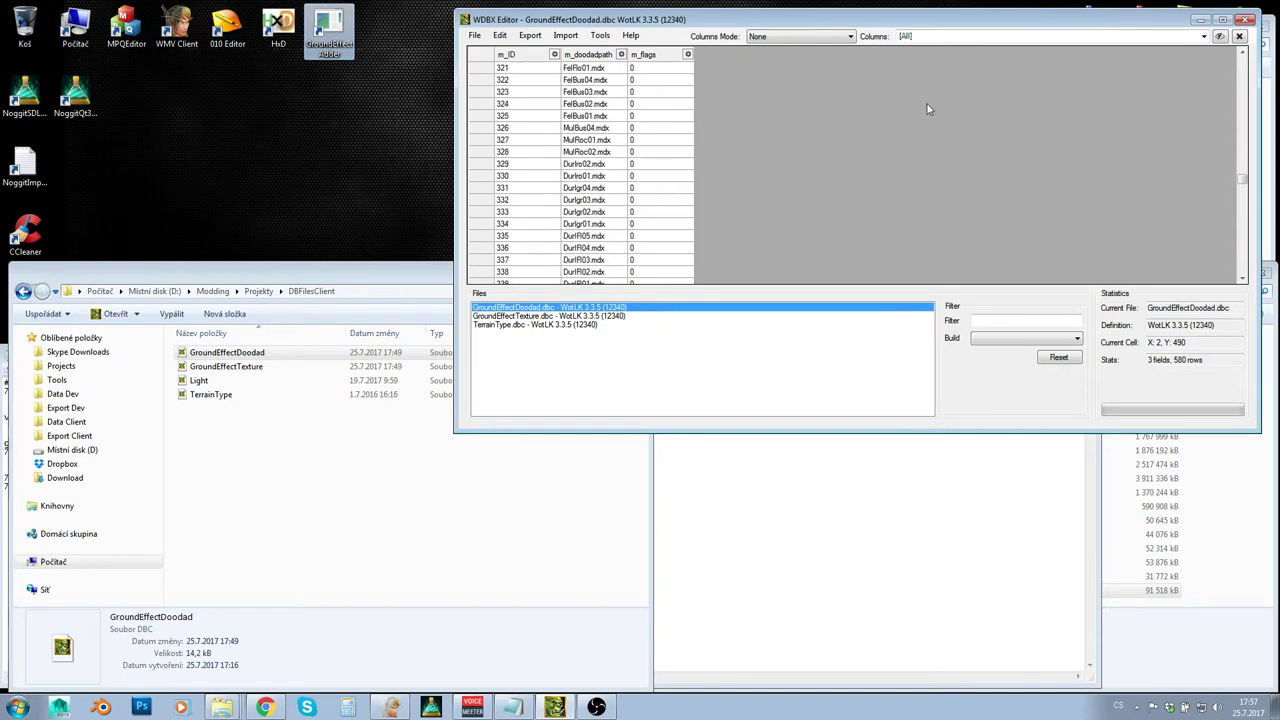
{"action": "left_click_drag", "start_coordinate": [1241, 178], "coordinate": [1245, 278]}
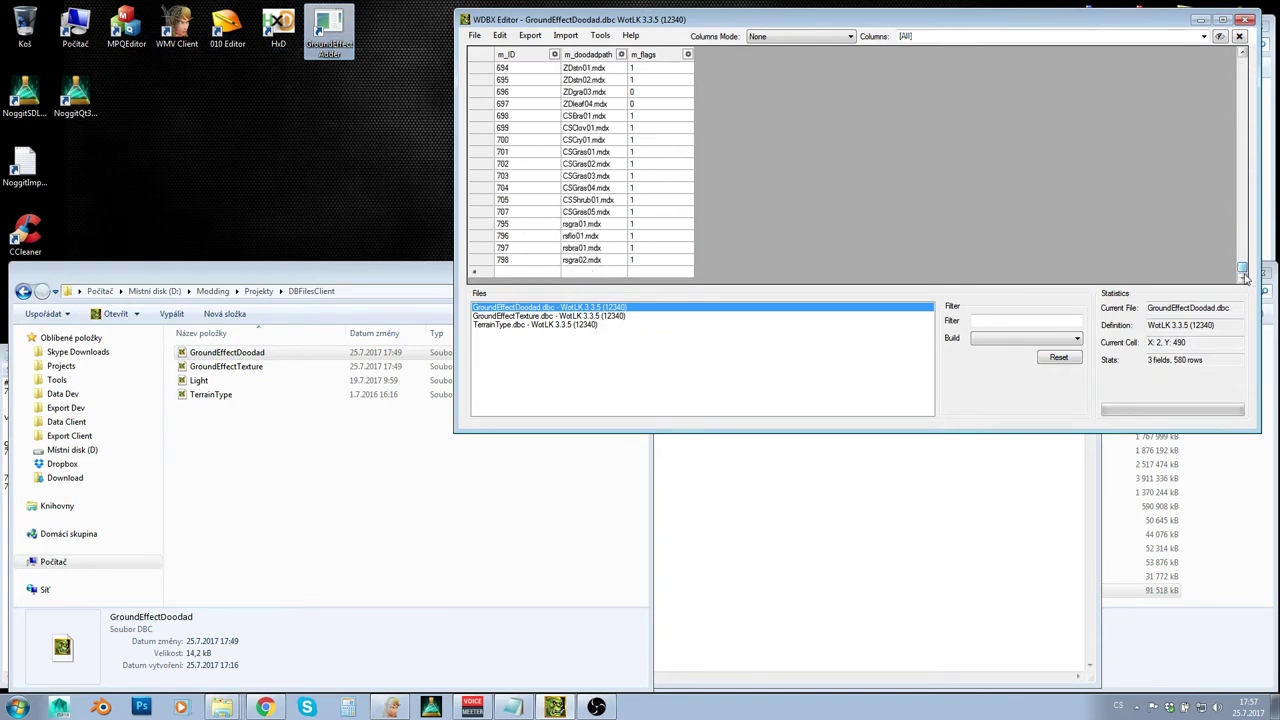
{"action": "left_click", "coordinate": [661, 154]}
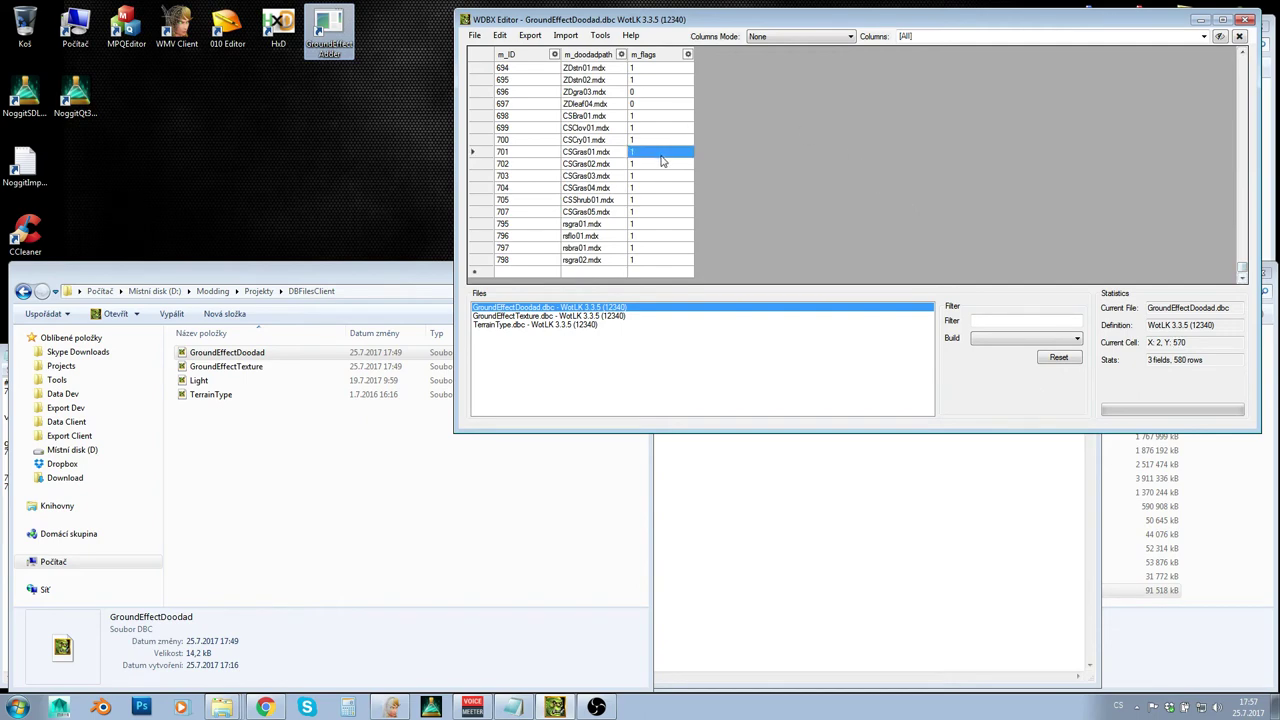
{"action": "left_click", "coordinate": [649, 178]}
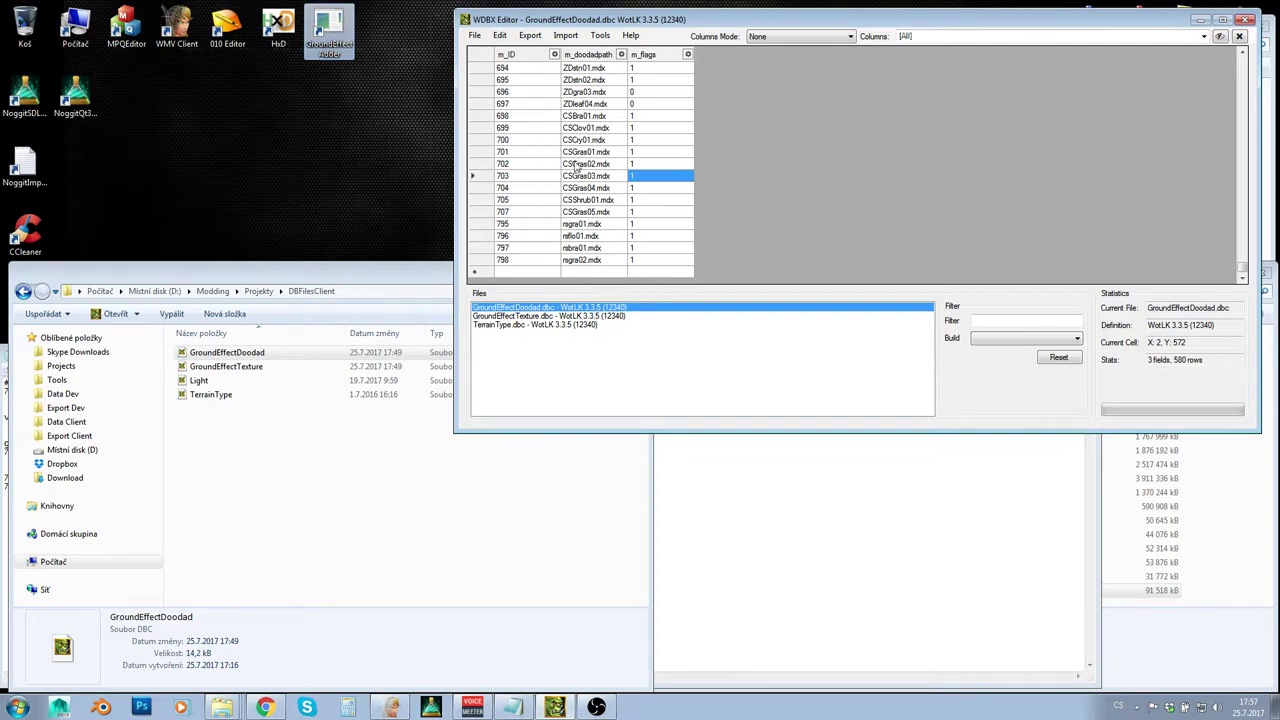
Step: Switch to World of Warcraft Model Viewer and open the World > Nodxt > detail folder in the file list
{"action": "left_click", "coordinate": [391, 707]}
{"action": "left_click_drag", "start_coordinate": [467, 383], "coordinate": [492, 150]}
{"action": "left_click", "coordinate": [313, 317]}
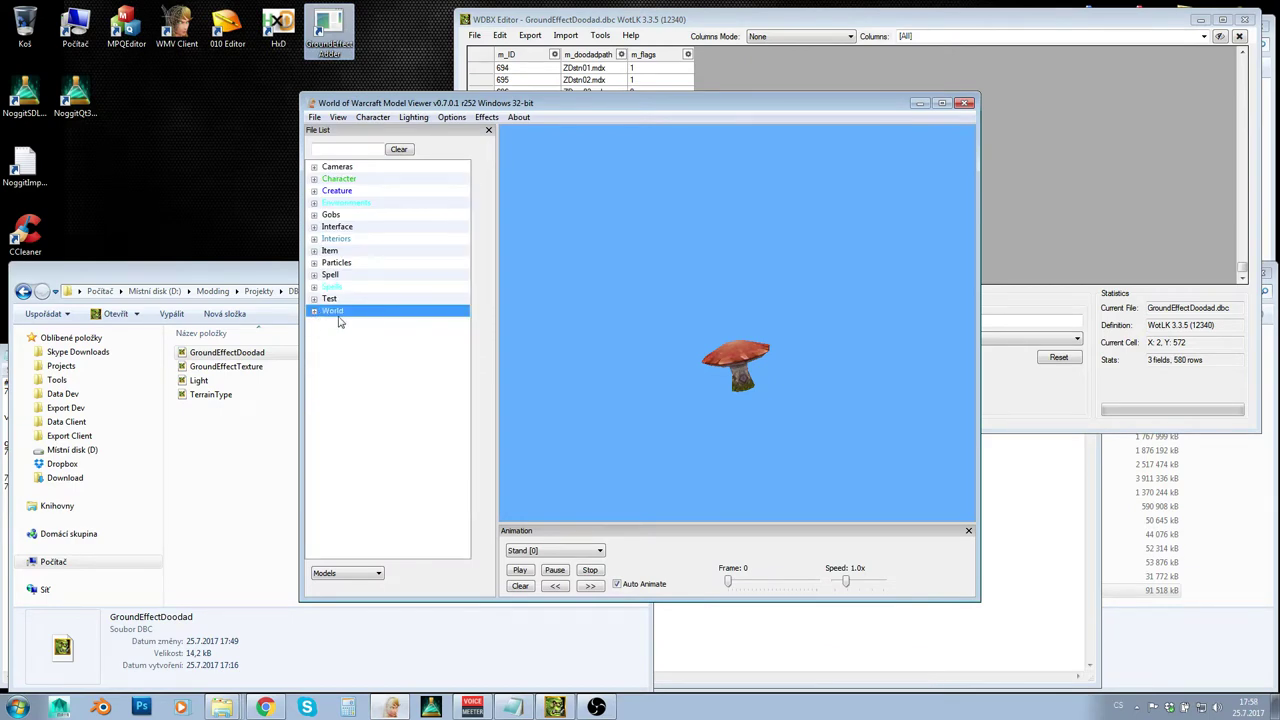
{"action": "left_click", "coordinate": [314, 318]}
{"action": "left_click", "coordinate": [342, 466]}
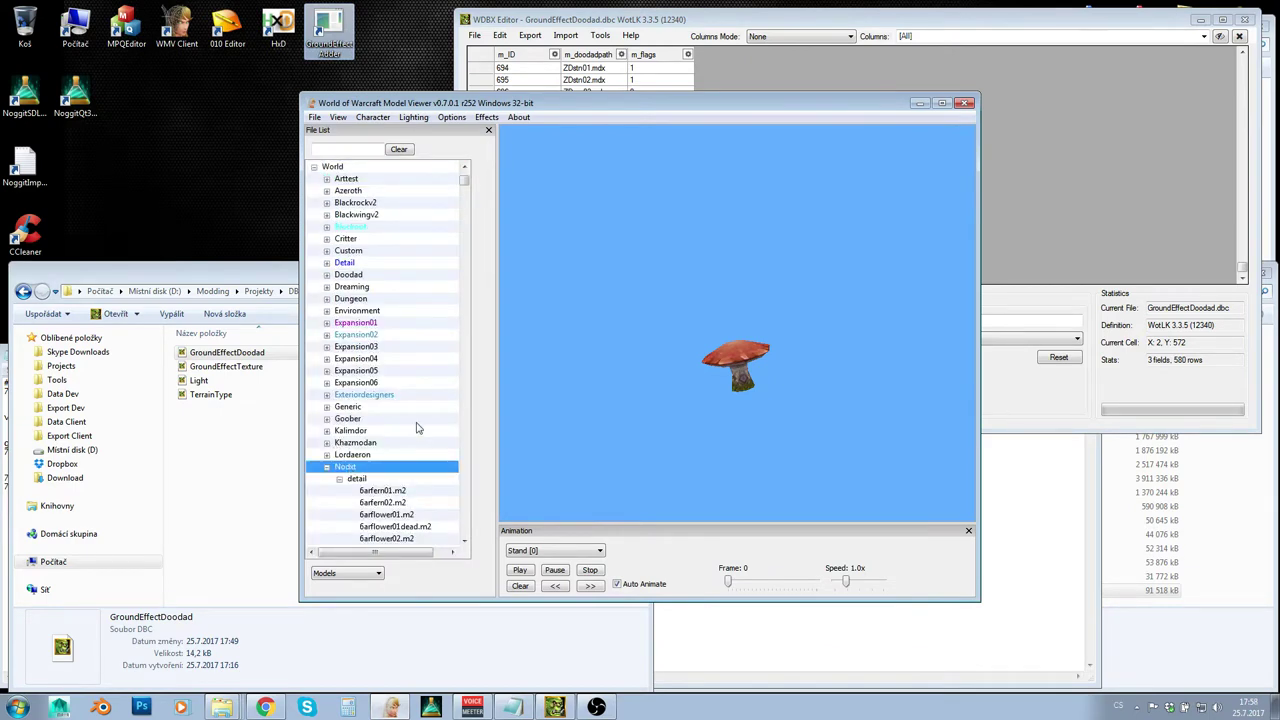
{"action": "scroll", "coordinate": [414, 429], "scroll_direction": "down", "scroll_amount": 2}
{"action": "left_click", "coordinate": [355, 407]}
Step: Look through the detail folder's models as far as the hof group and preview several of its bushes and grasses
{"action": "scroll", "coordinate": [400, 390], "scroll_direction": "down", "scroll_amount": 5}
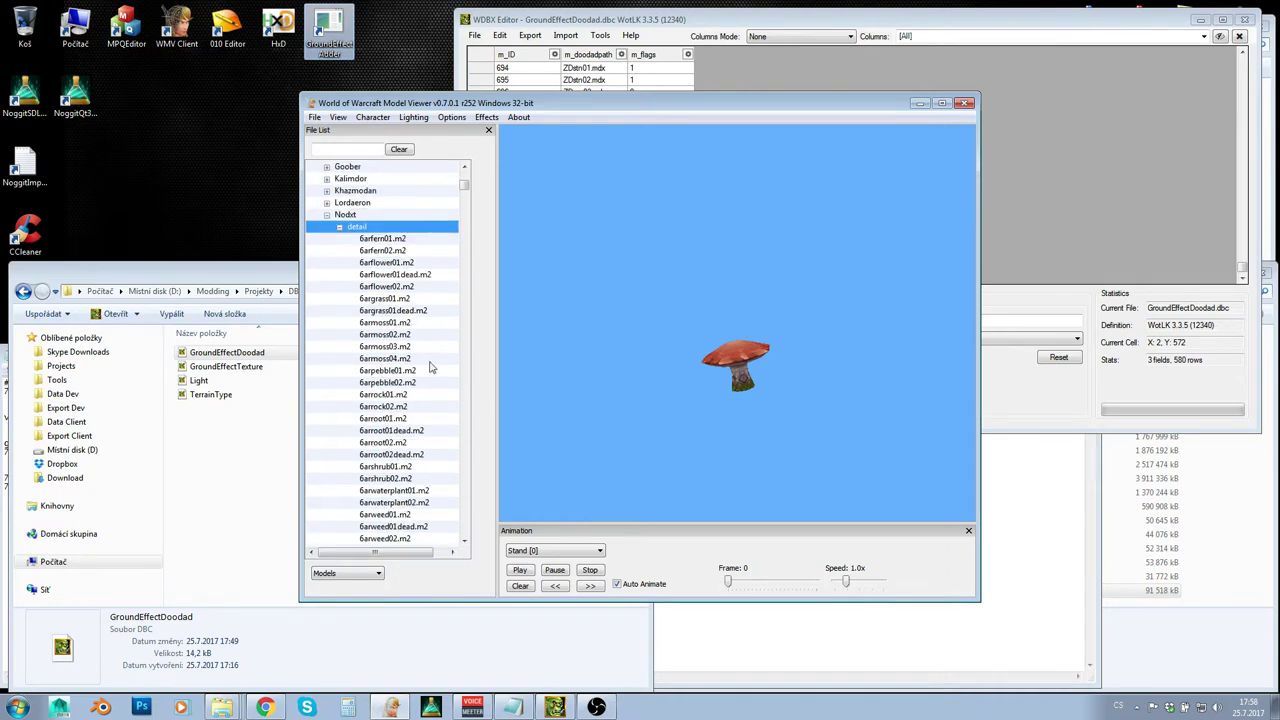
{"action": "left_click_drag", "start_coordinate": [465, 190], "coordinate": [478, 319]}
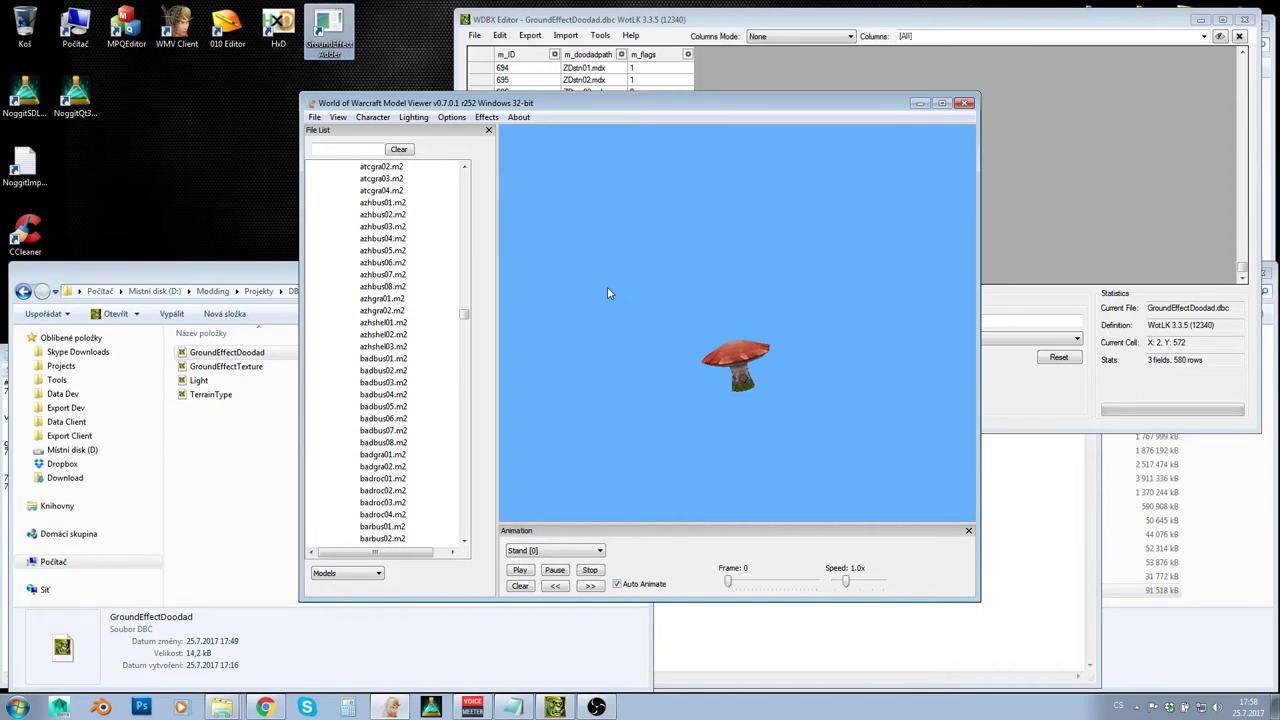
{"action": "left_click_drag", "start_coordinate": [465, 314], "coordinate": [472, 371]}
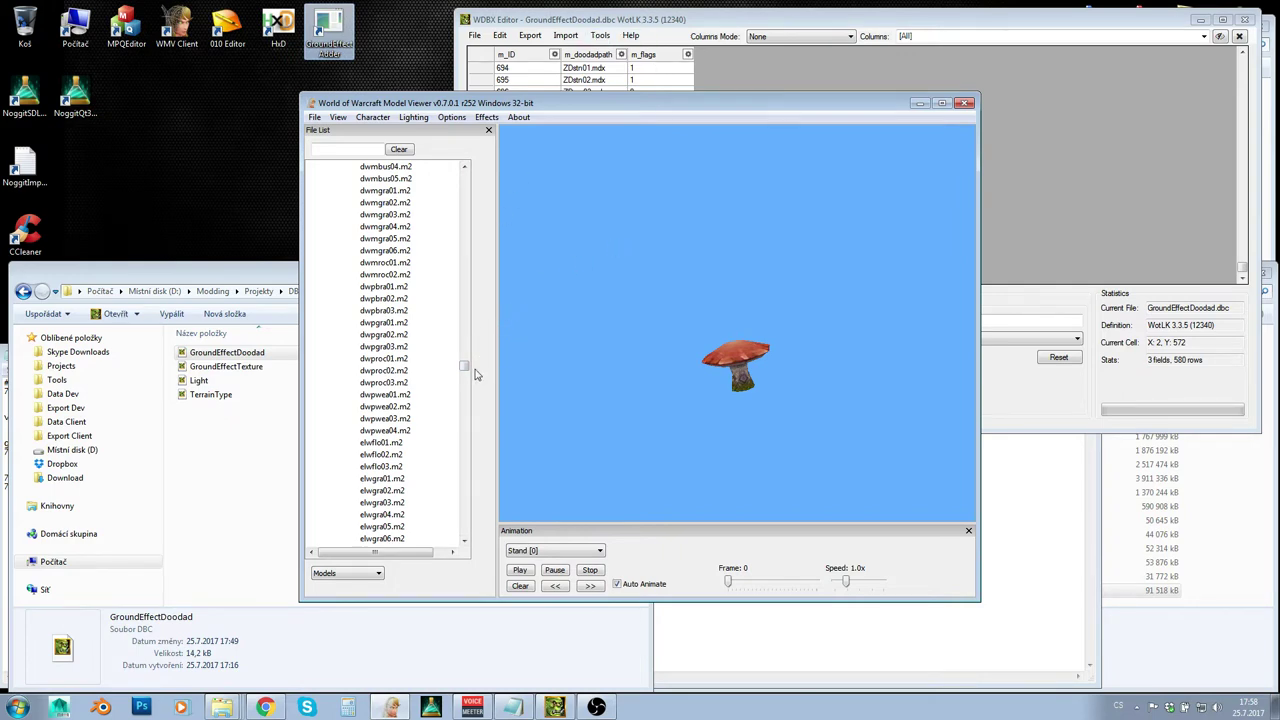
{"action": "left_click_drag", "start_coordinate": [465, 367], "coordinate": [462, 394]}
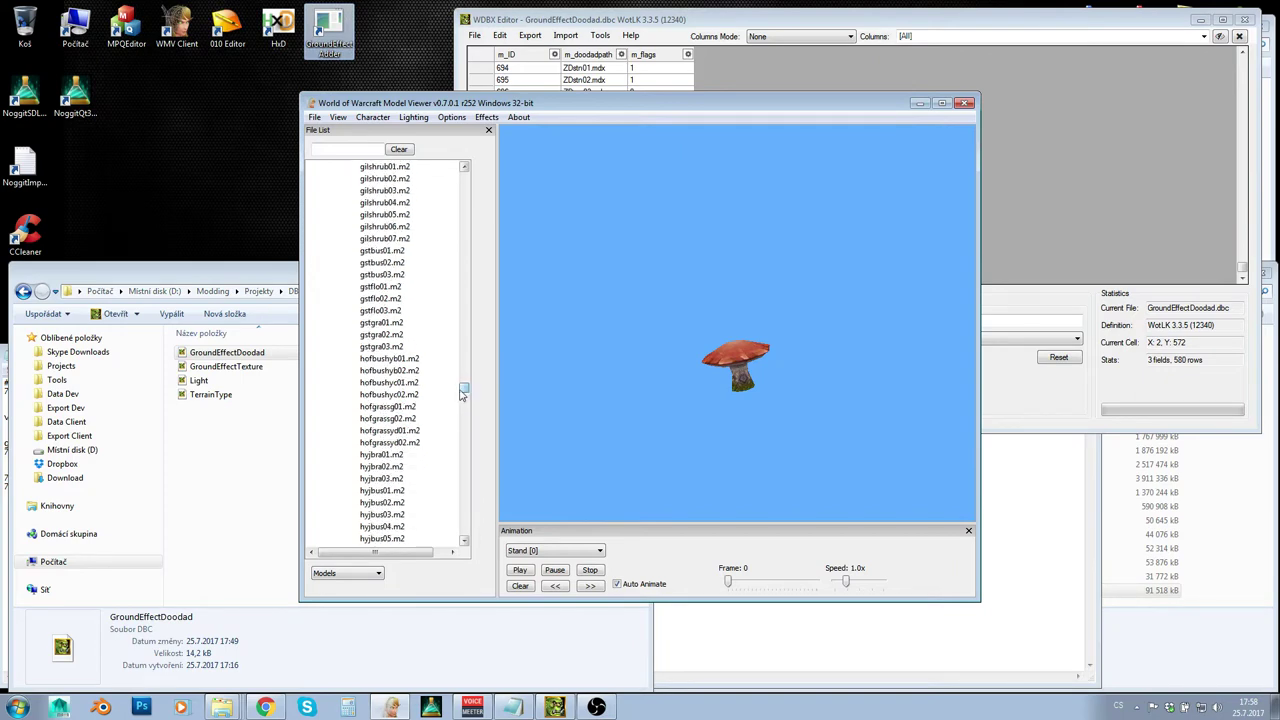
{"action": "left_click", "coordinate": [388, 370]}
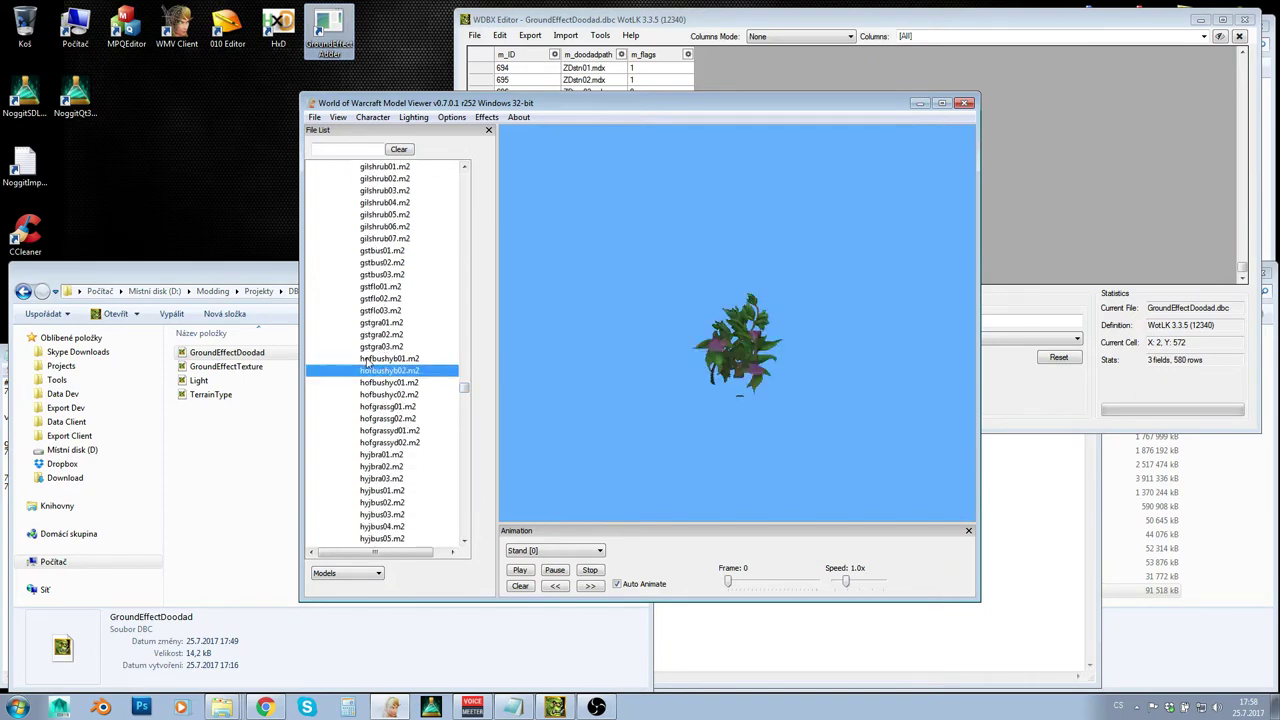
{"action": "left_click", "coordinate": [367, 359]}
{"action": "left_click", "coordinate": [378, 370]}
{"action": "left_click", "coordinate": [368, 383]}
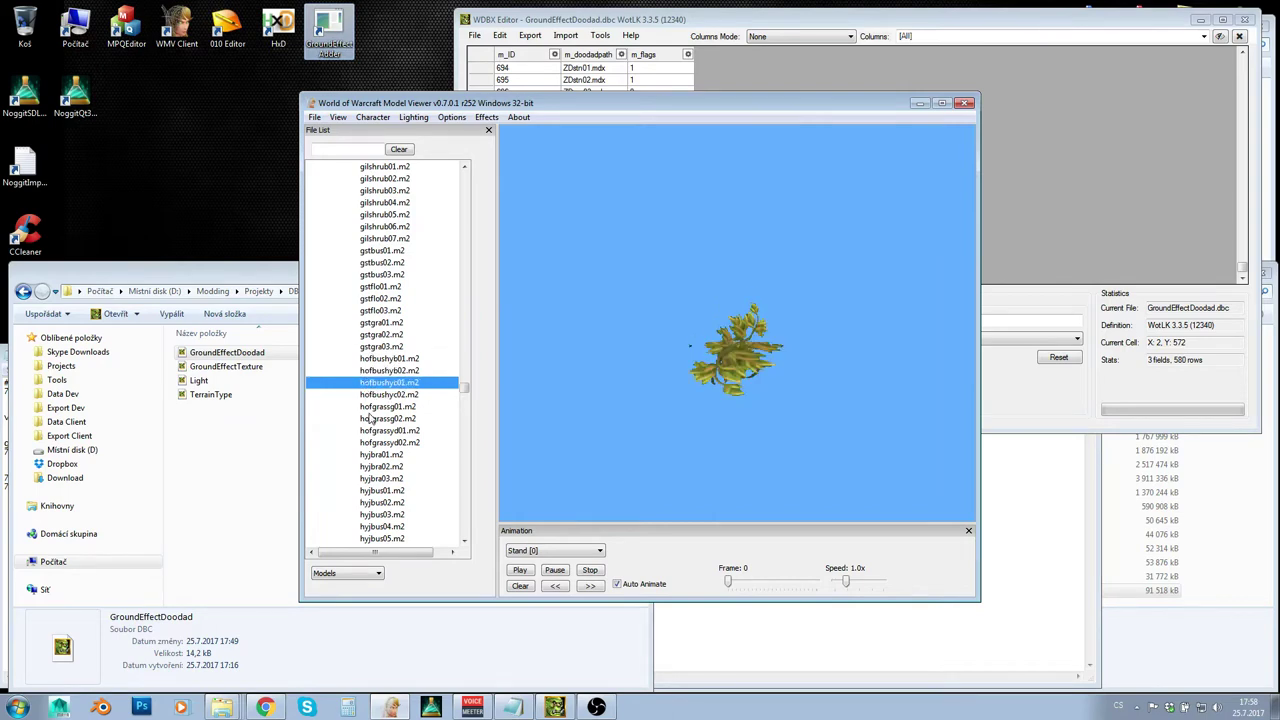
{"action": "left_click", "coordinate": [366, 443]}
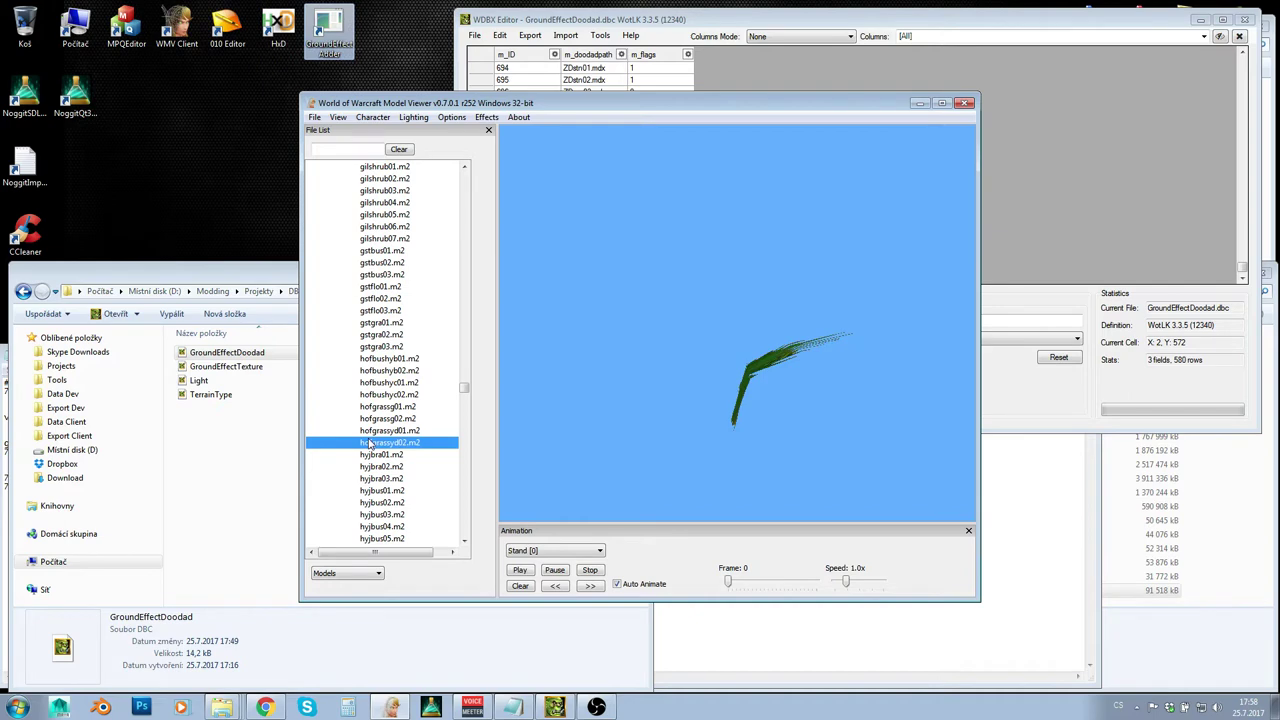
{"action": "left_click", "coordinate": [365, 431]}
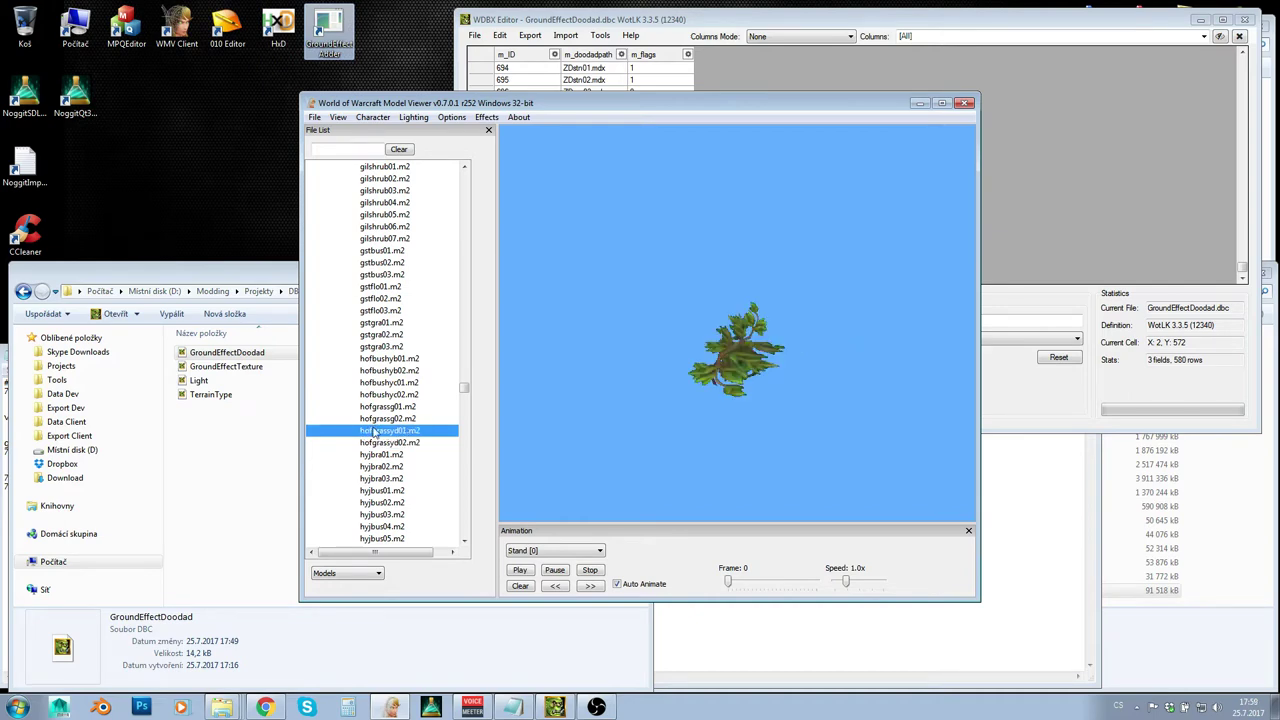
Step: Compare the hofbushyb01 and hofbushyb02 bushes with the hofbushyc and hofgrass models, finishing on hofbushyb01
{"action": "left_click", "coordinate": [388, 359]}
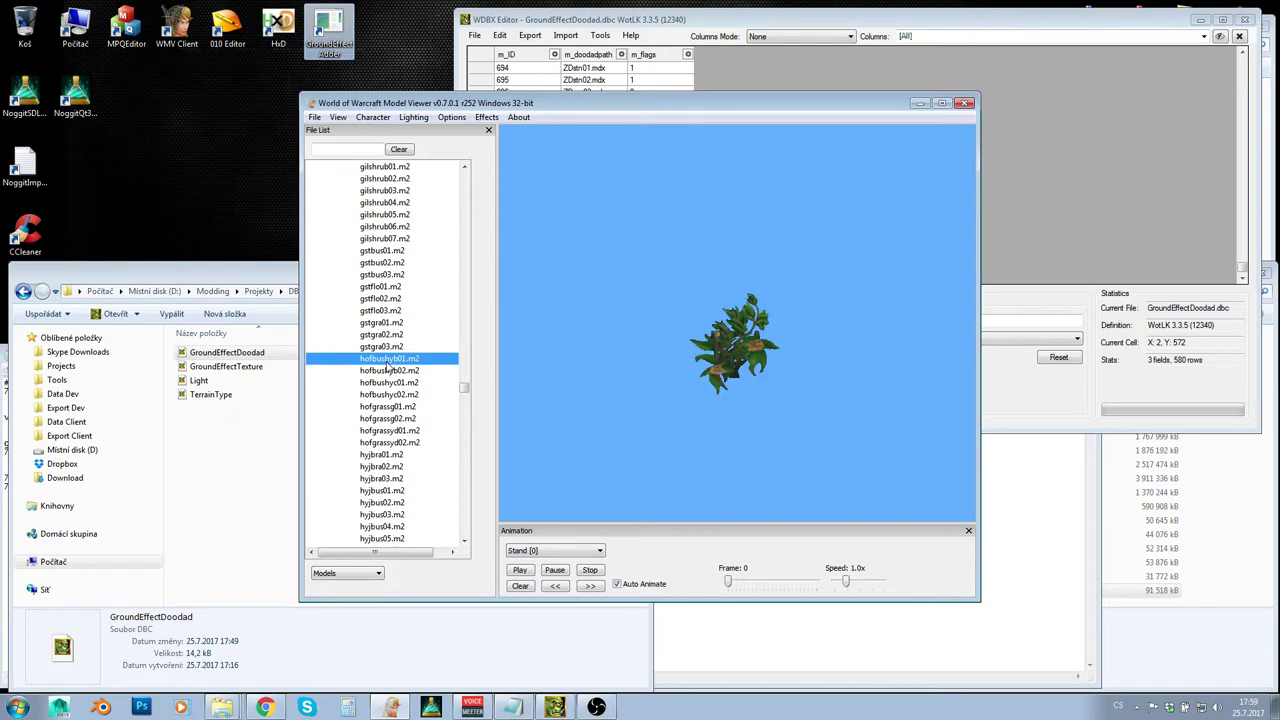
{"action": "left_click", "coordinate": [383, 373]}
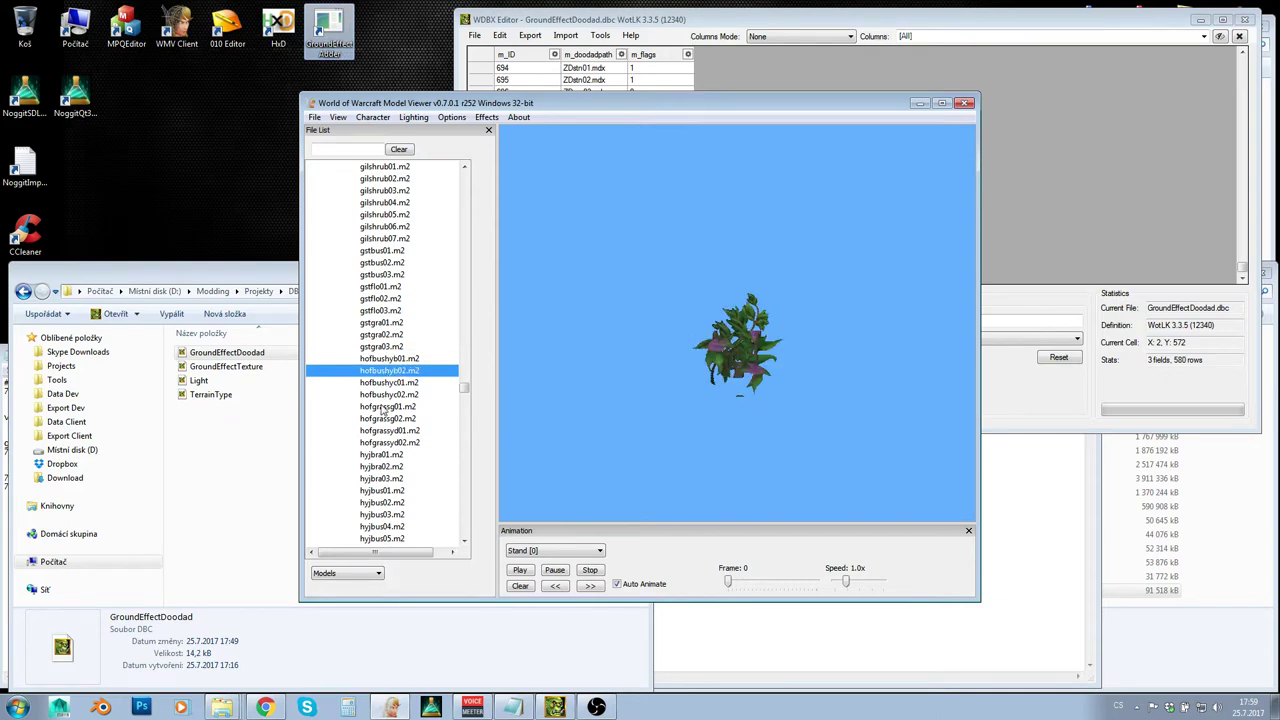
{"action": "left_click", "coordinate": [398, 405]}
{"action": "left_click", "coordinate": [394, 372]}
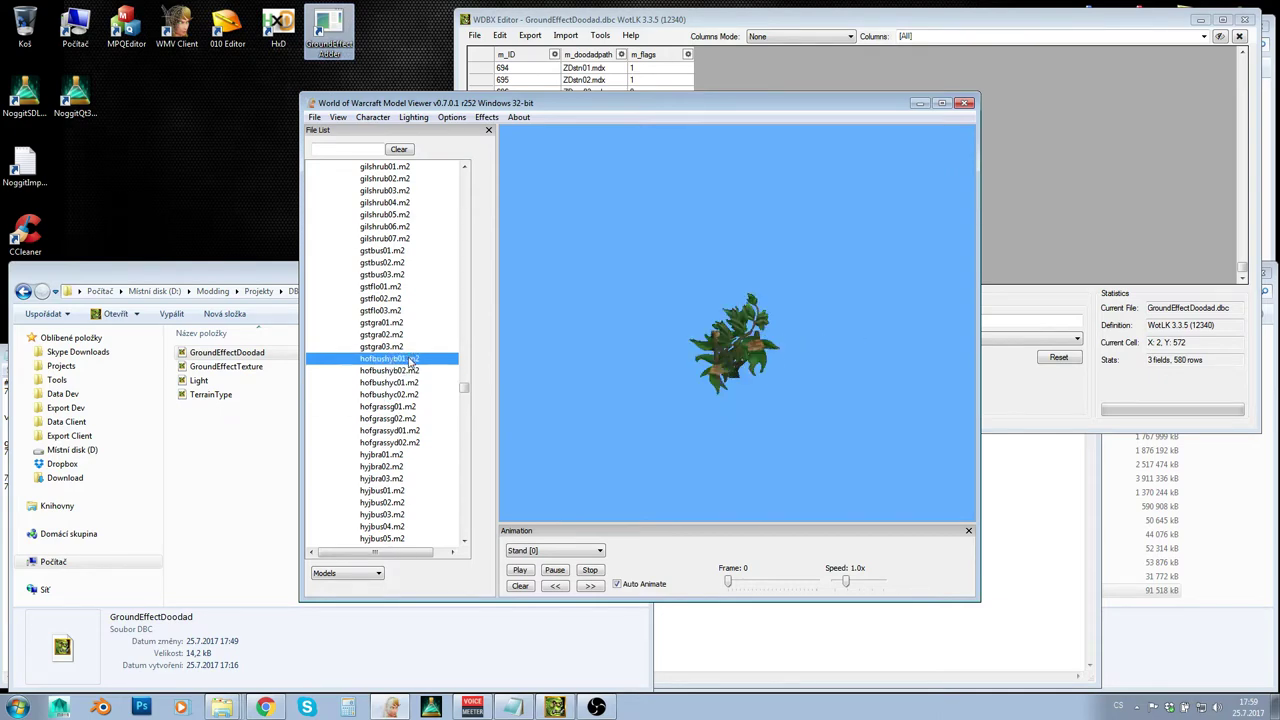
{"action": "left_click", "coordinate": [404, 384]}
{"action": "left_click", "coordinate": [394, 442]}
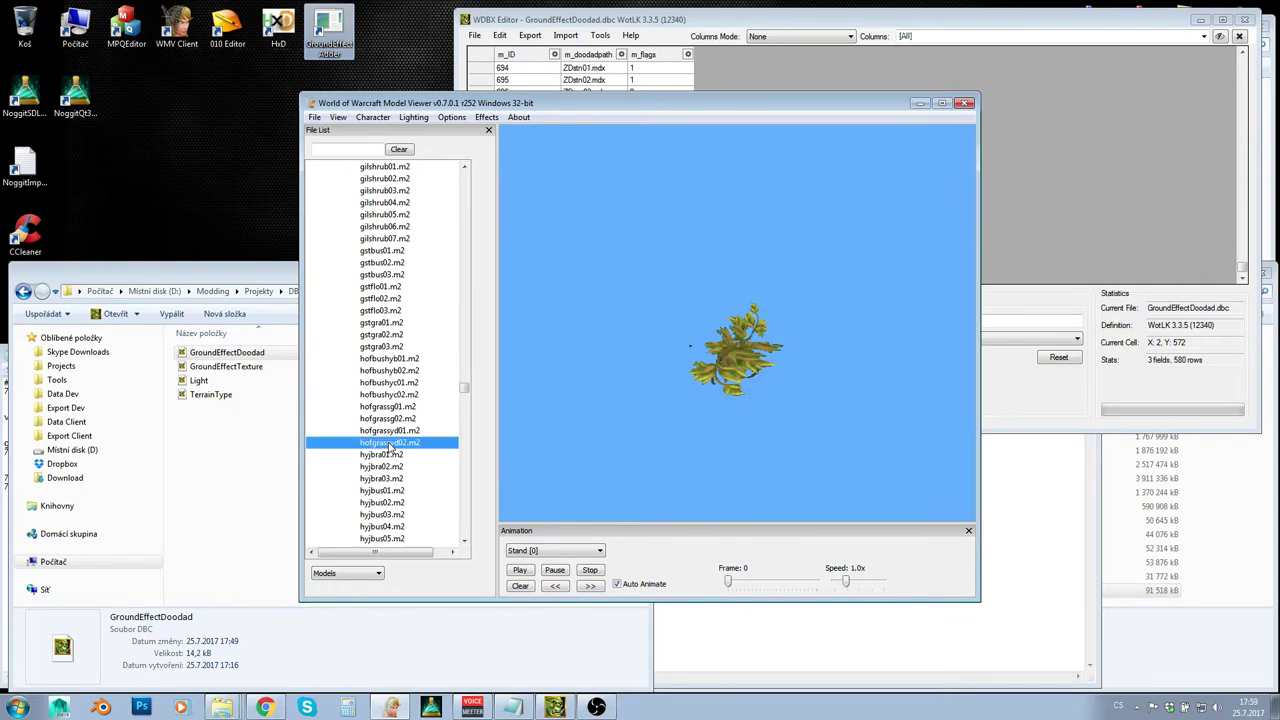
{"action": "left_click", "coordinate": [397, 360]}
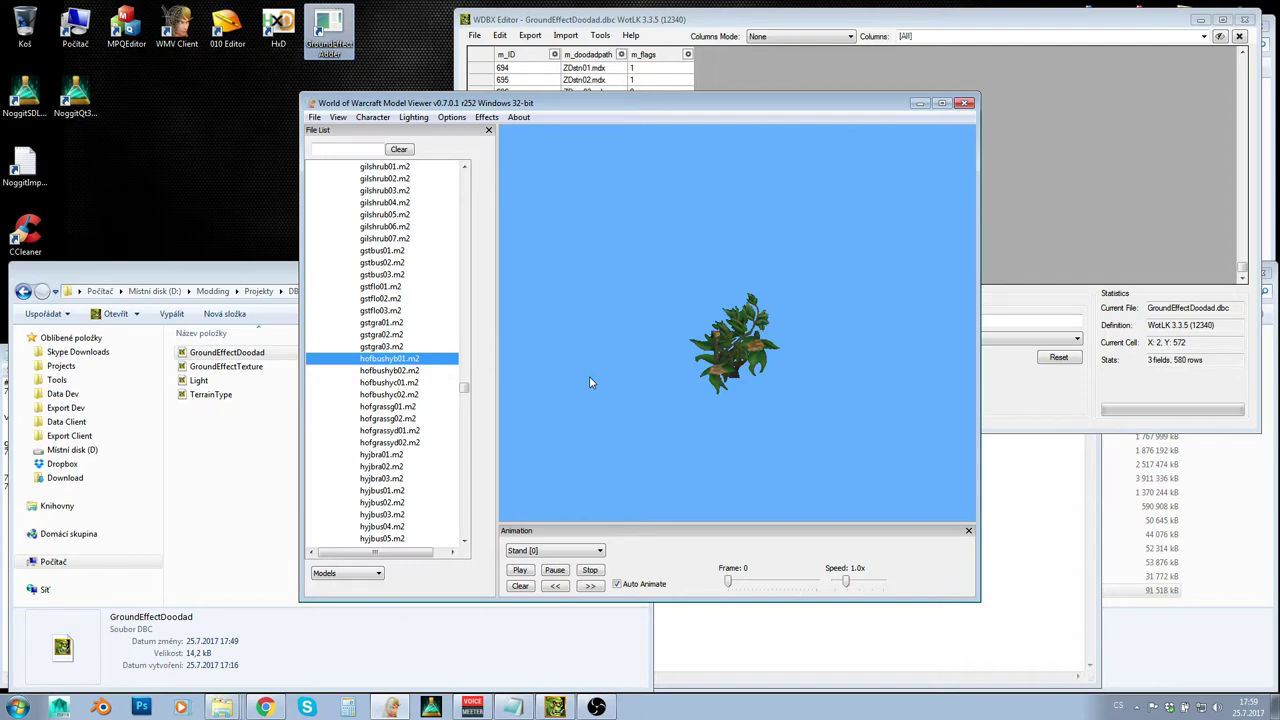
Step: Copy the model name hofbushyb01 from the export dialog without exporting, and search for it in GroundEffectDoodad.dbc in WDBX Editor
{"action": "right_click", "coordinate": [398, 361]}
{"action": "left_click", "coordinate": [443, 371]}
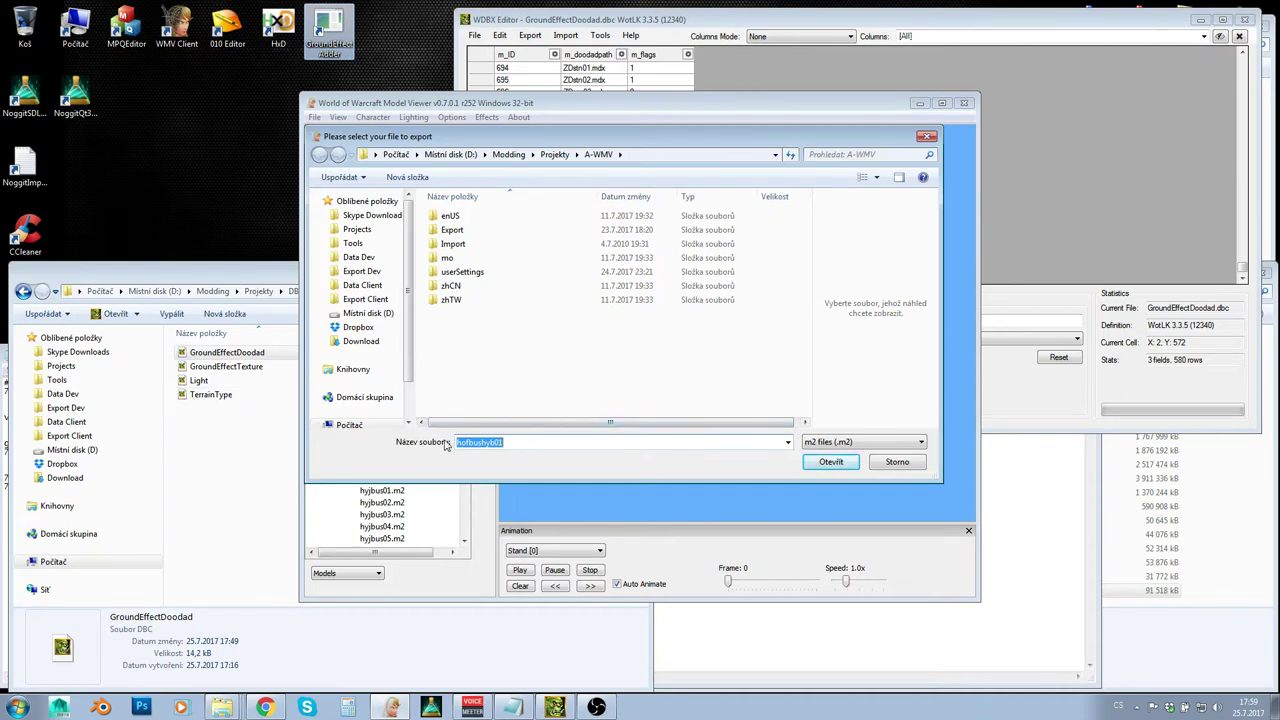
{"action": "left_click", "coordinate": [900, 464]}
{"action": "left_click", "coordinate": [883, 22]}
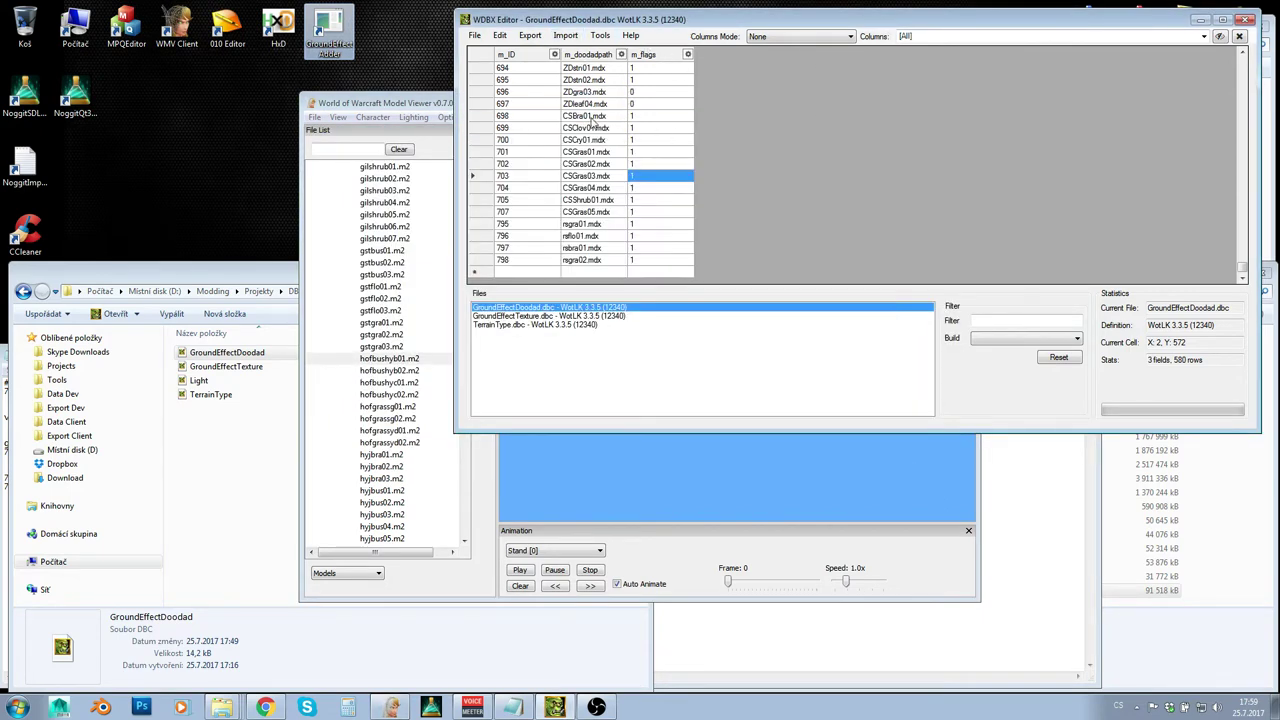
{"action": "left_click", "coordinate": [595, 117]}
{"action": "key", "text": "ctrl+f"}
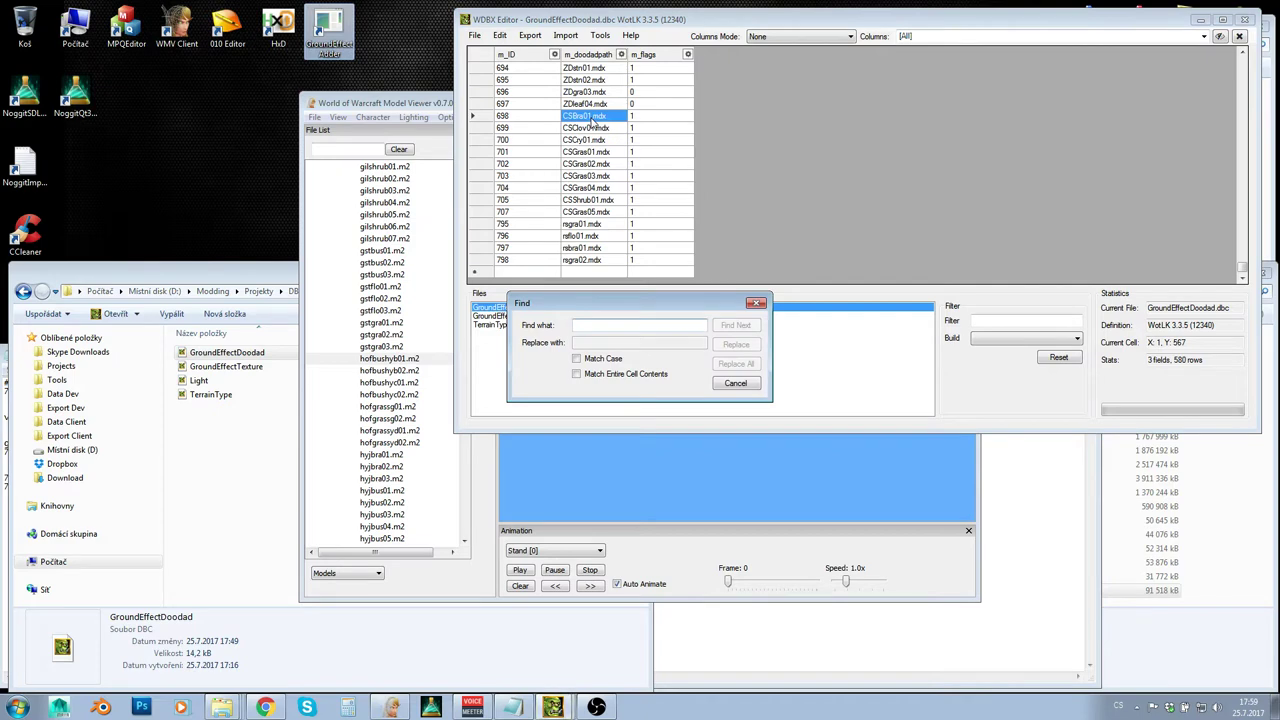
{"action": "type", "text": "hofbushyb01"}
{"action": "left_click", "coordinate": [735, 326]}
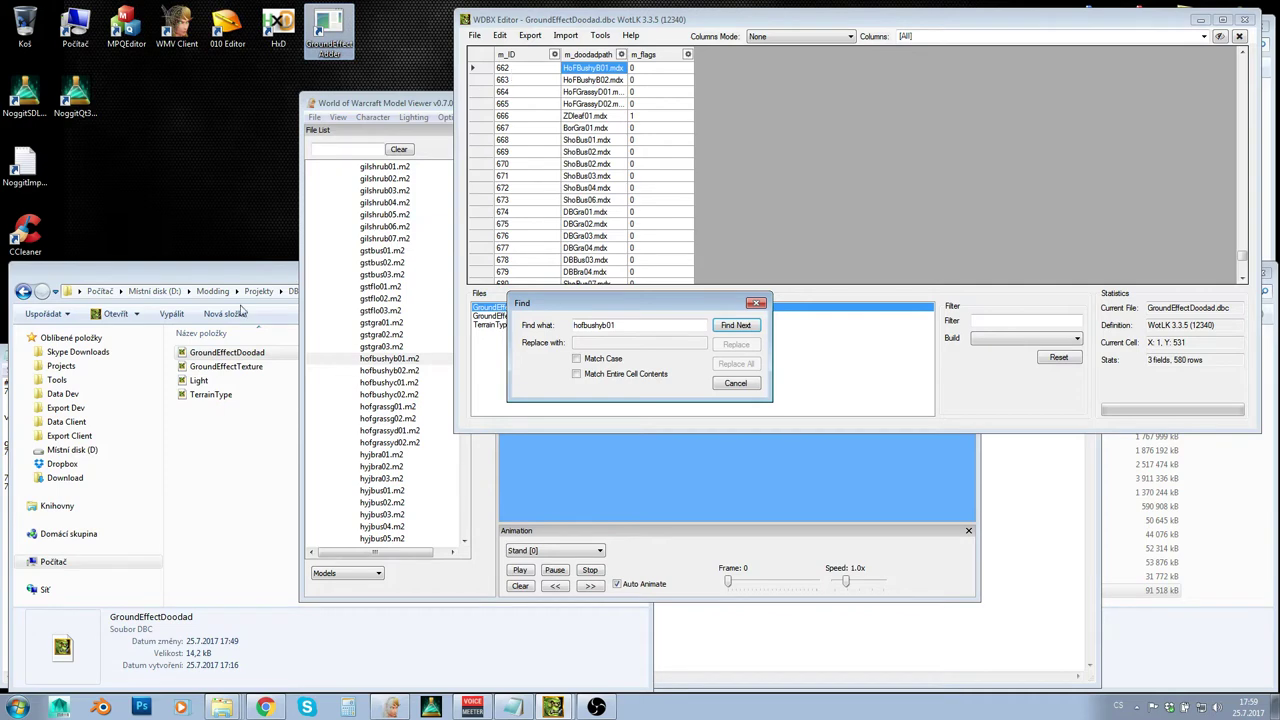
Step: Write the doodad ID 662 after 7vs_blackrookdirt_01 in Notes, then close the search and return to the model viewer
{"action": "left_click", "coordinate": [5, 410]}
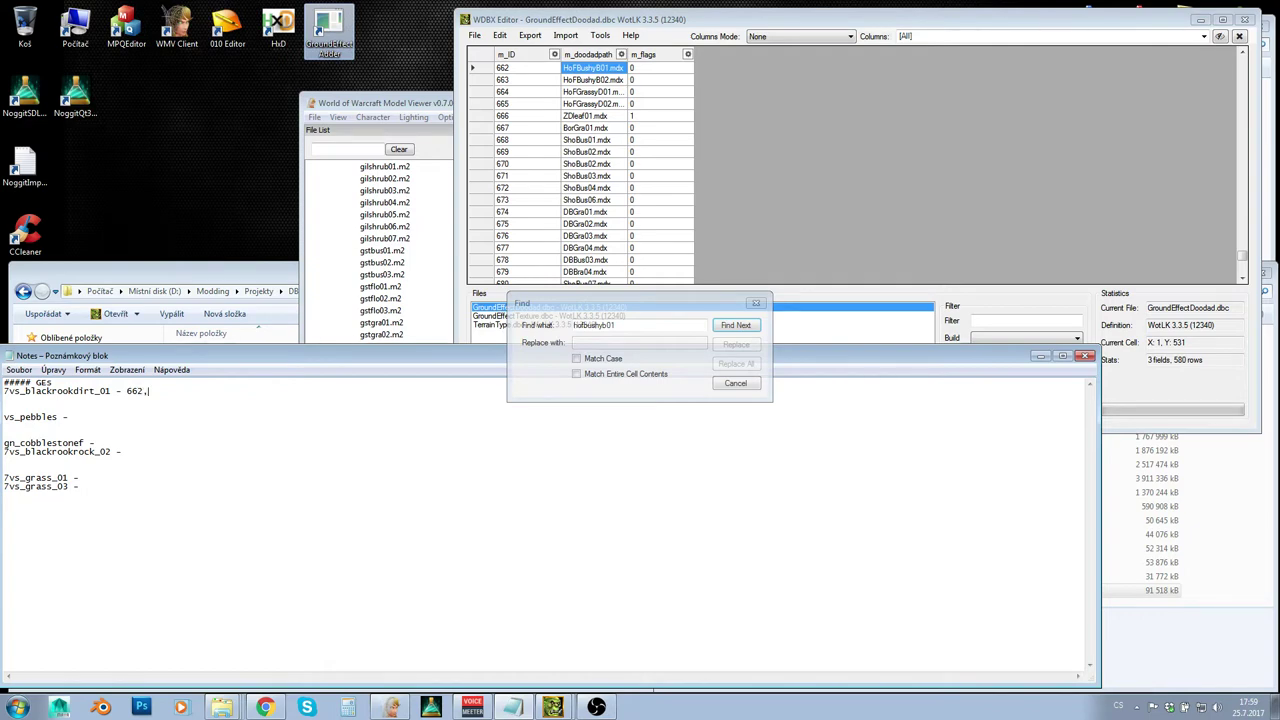
{"action": "left_click", "coordinate": [602, 310]}
{"action": "left_click", "coordinate": [729, 384]}
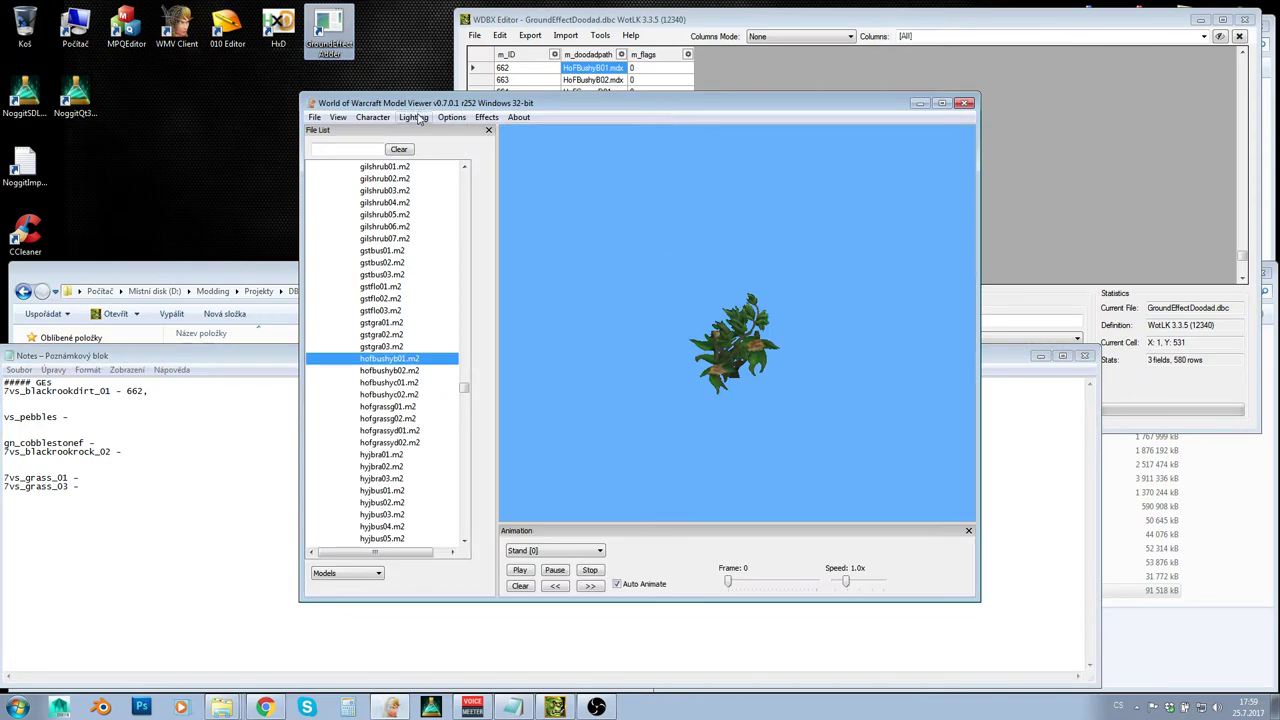
Step: In Notes, move the ID 662 from the 7vs_blackrookdirt_01 line to 7vs_grass_01 and remove the dash after 7vs_grass_03
{"action": "left_click", "coordinate": [160, 386]}
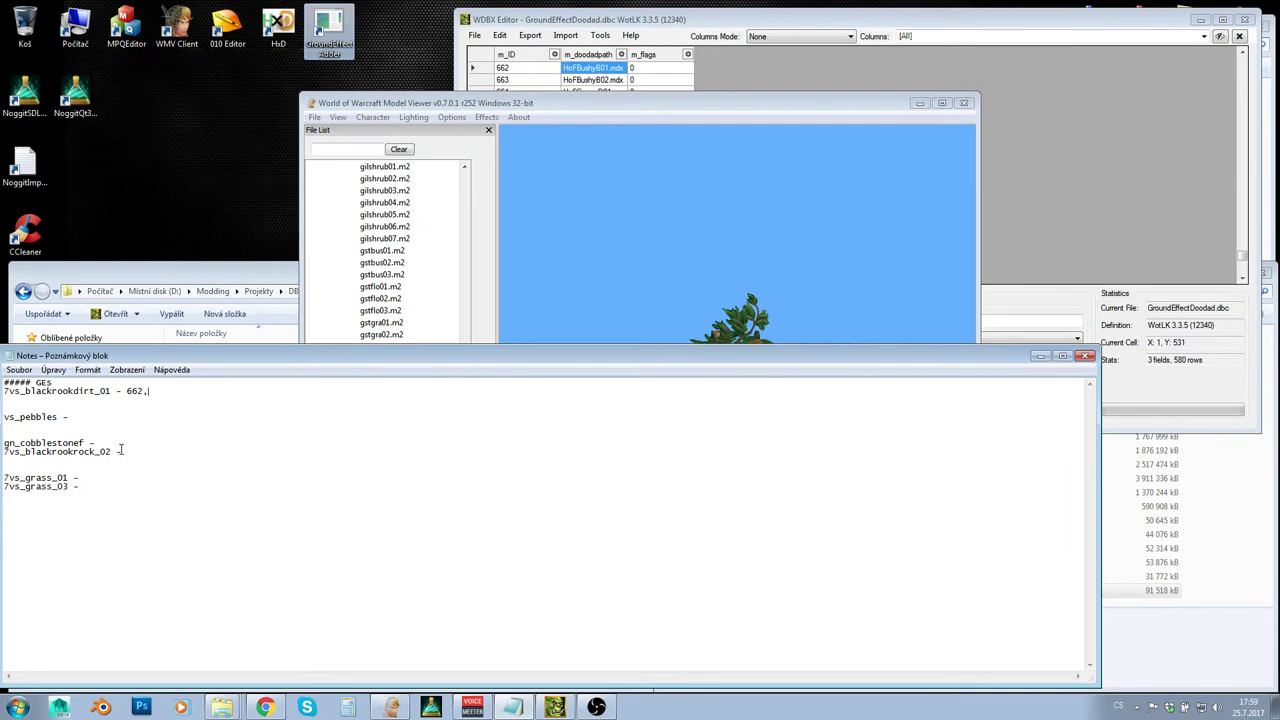
{"action": "left_click_drag", "start_coordinate": [25, 443], "coordinate": [80, 446]}
{"action": "left_click", "coordinate": [89, 453]}
{"action": "left_click", "coordinate": [117, 444]}
{"action": "left_click_drag", "start_coordinate": [127, 391], "coordinate": [165, 392]}
{"action": "key", "text": "ctrl+c"}
{"action": "key", "text": "BackSpace"}
{"action": "left_click", "coordinate": [102, 477]}
{"action": "key", "text": "ctrl+v"}
{"action": "left_click", "coordinate": [88, 490]}
Step: In the model viewer, inspect hofbushyb01 from another angle and preview the bush models listed after it
{"action": "left_click_drag", "start_coordinate": [543, 110], "coordinate": [589, 88]}
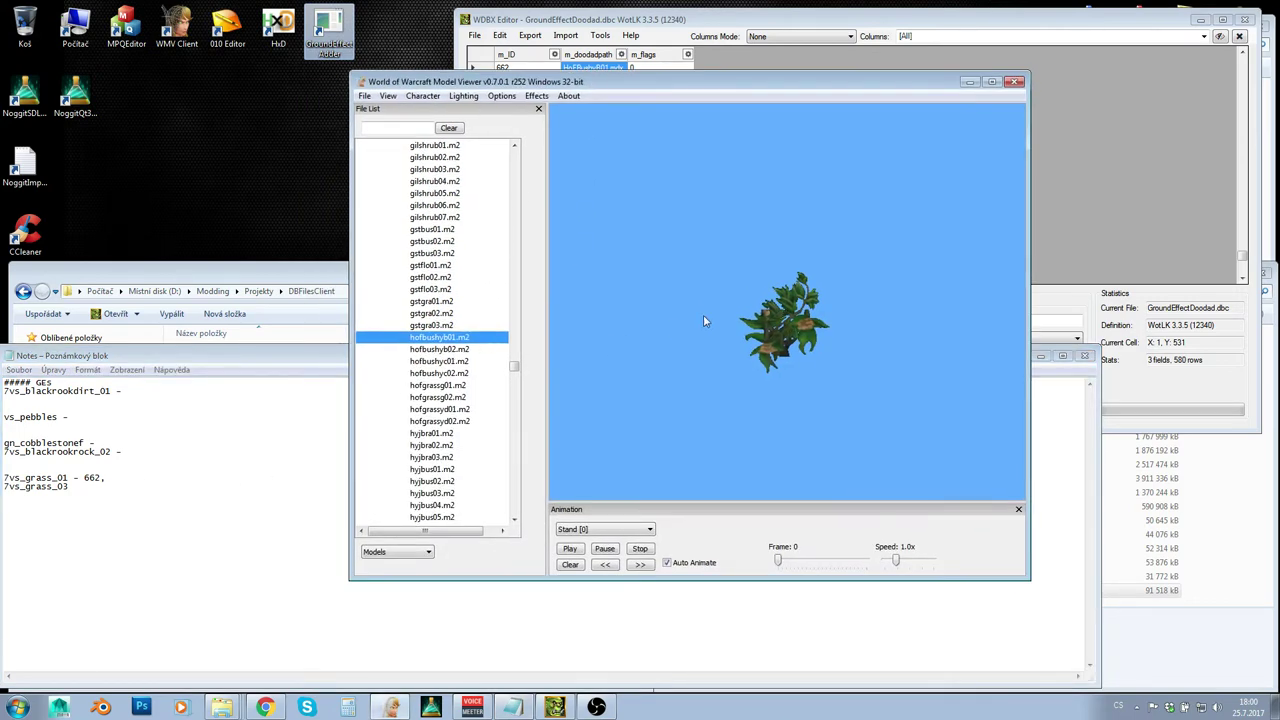
{"action": "left_click_drag", "start_coordinate": [703, 320], "coordinate": [699, 373]}
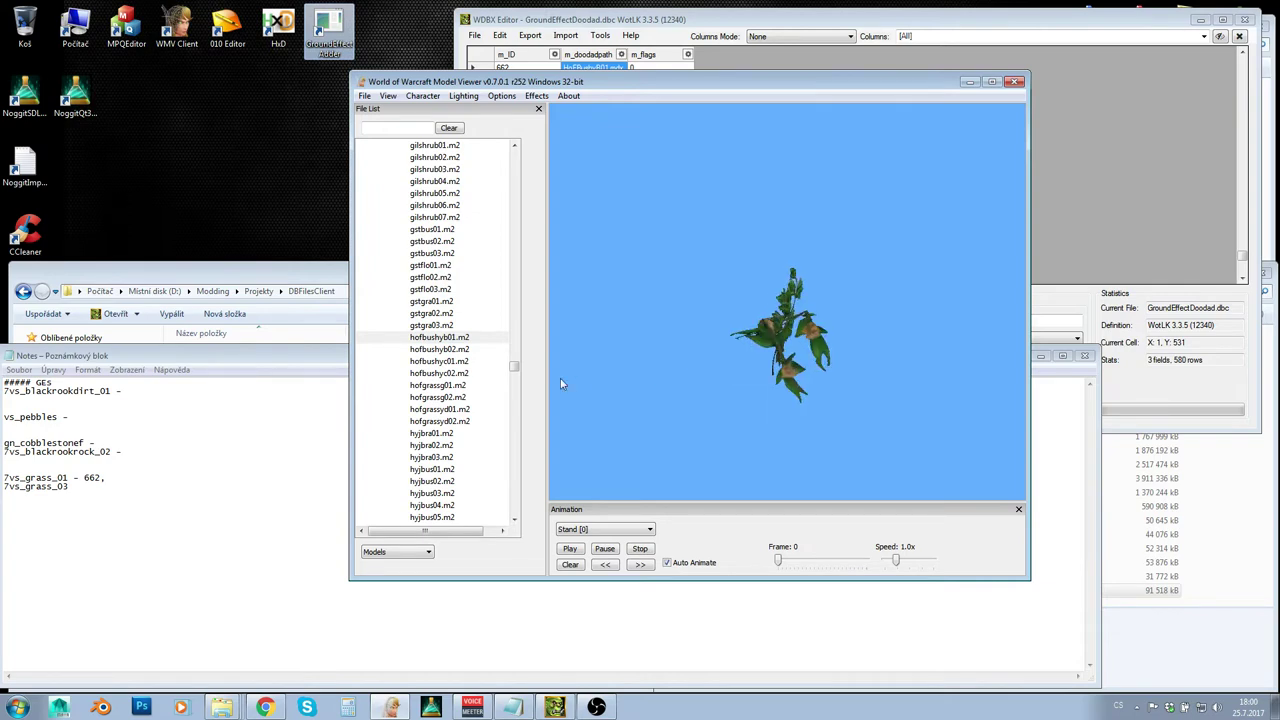
{"action": "left_click", "coordinate": [460, 338]}
{"action": "left_click", "coordinate": [463, 350]}
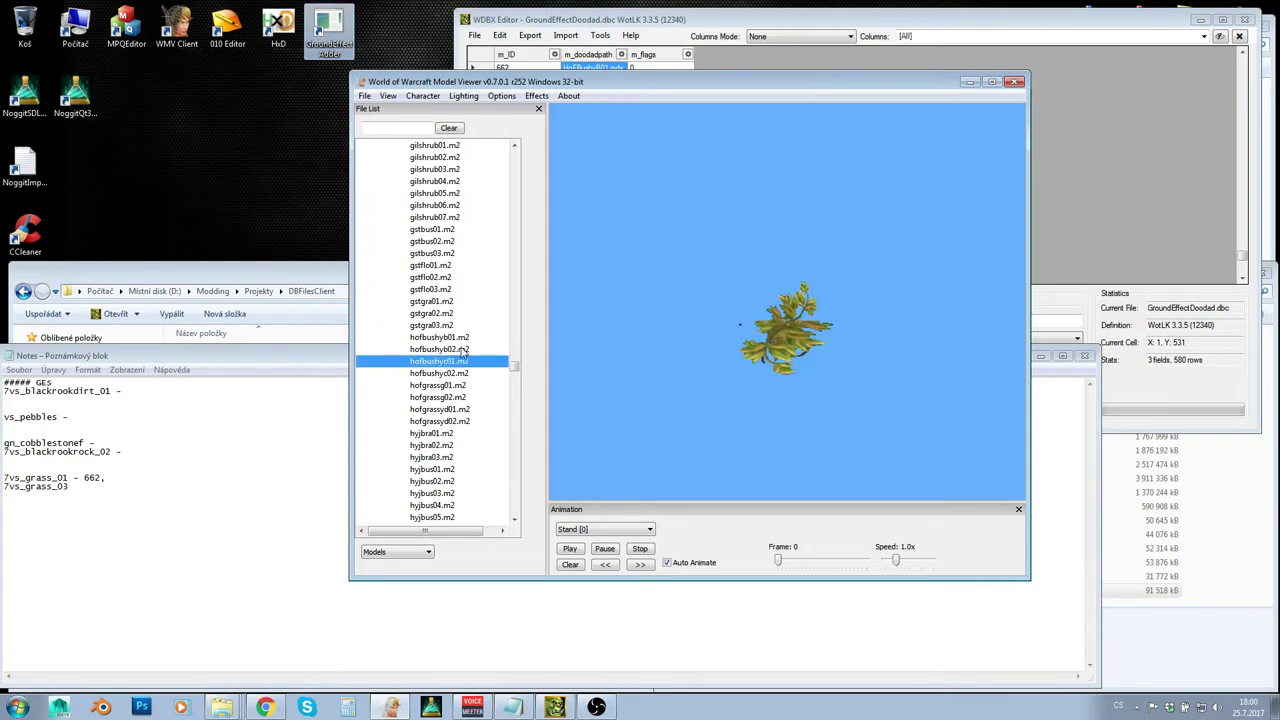
Step: Copy the model name hofbushyb02 from the export dialog without exporting, and search for it in GroundEffectDoodad.dbc in WDBX Editor
{"action": "right_click", "coordinate": [463, 352]}
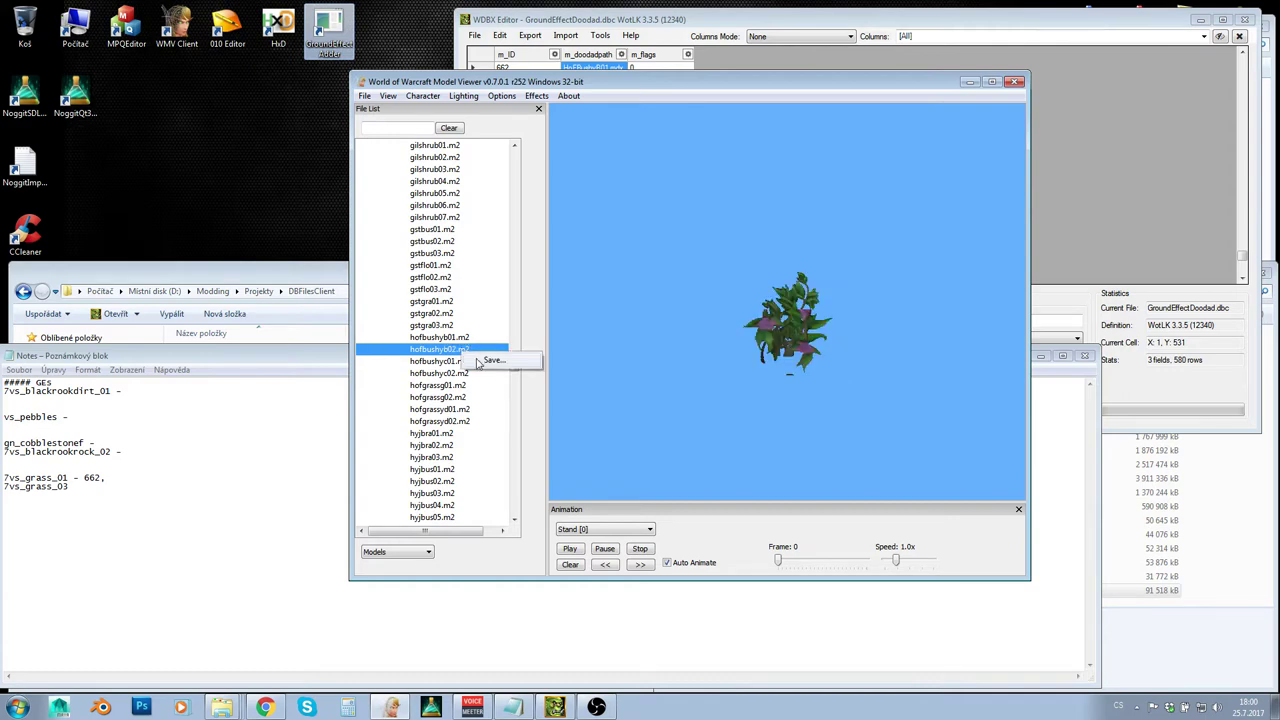
{"action": "left_click", "coordinate": [491, 360]}
{"action": "left_click", "coordinate": [966, 441]}
{"action": "key", "text": "alt+Tab"}
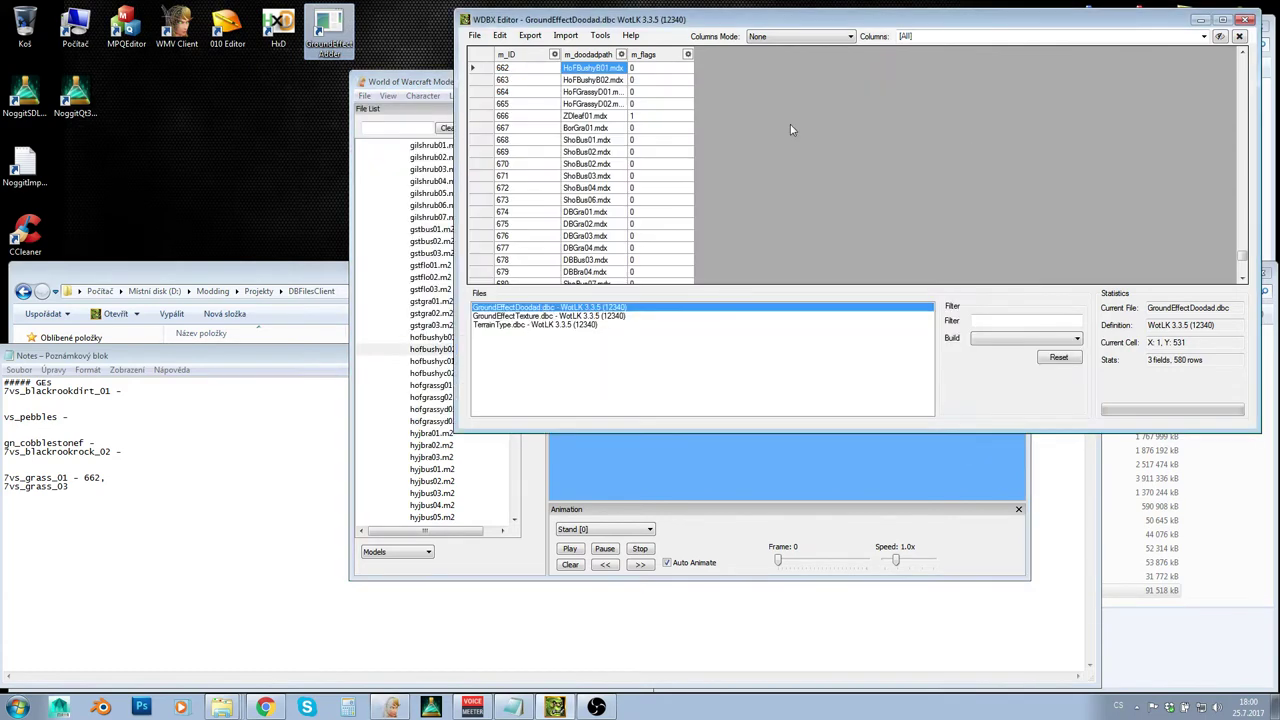
{"action": "key", "text": "ctrl+f"}
{"action": "type", "text": "hofbushyb02"}
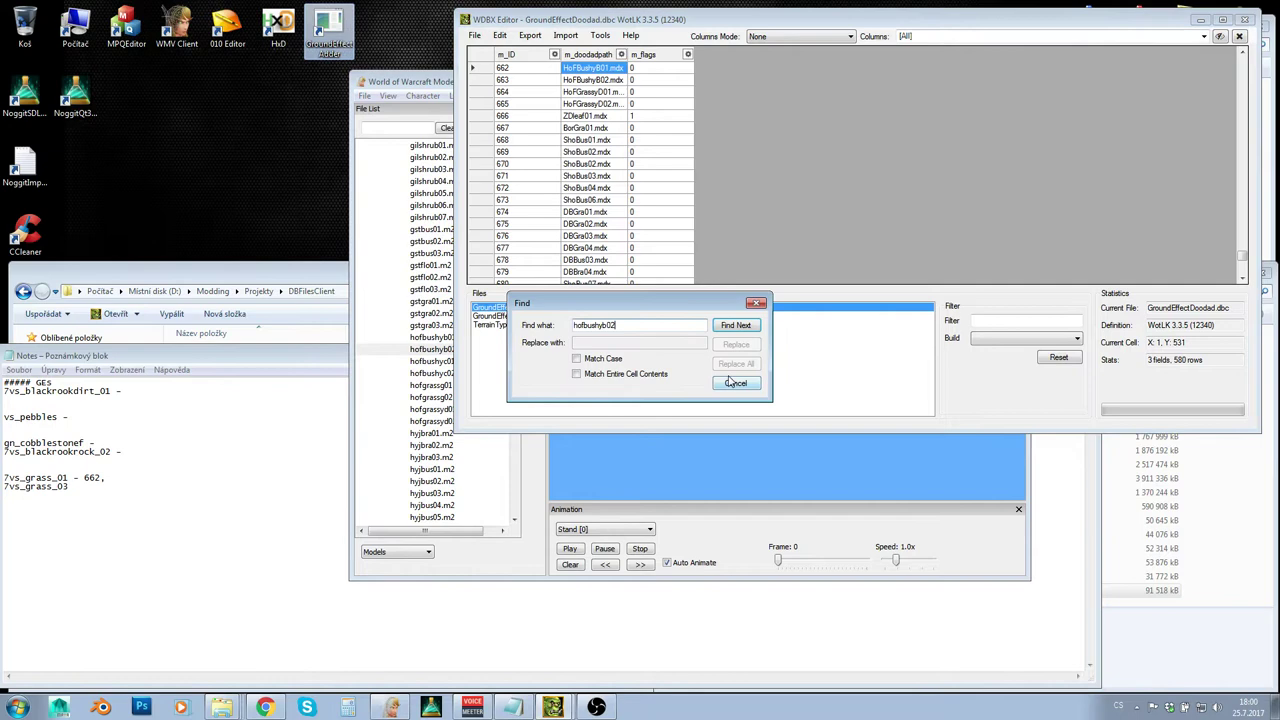
{"action": "left_click", "coordinate": [735, 326]}
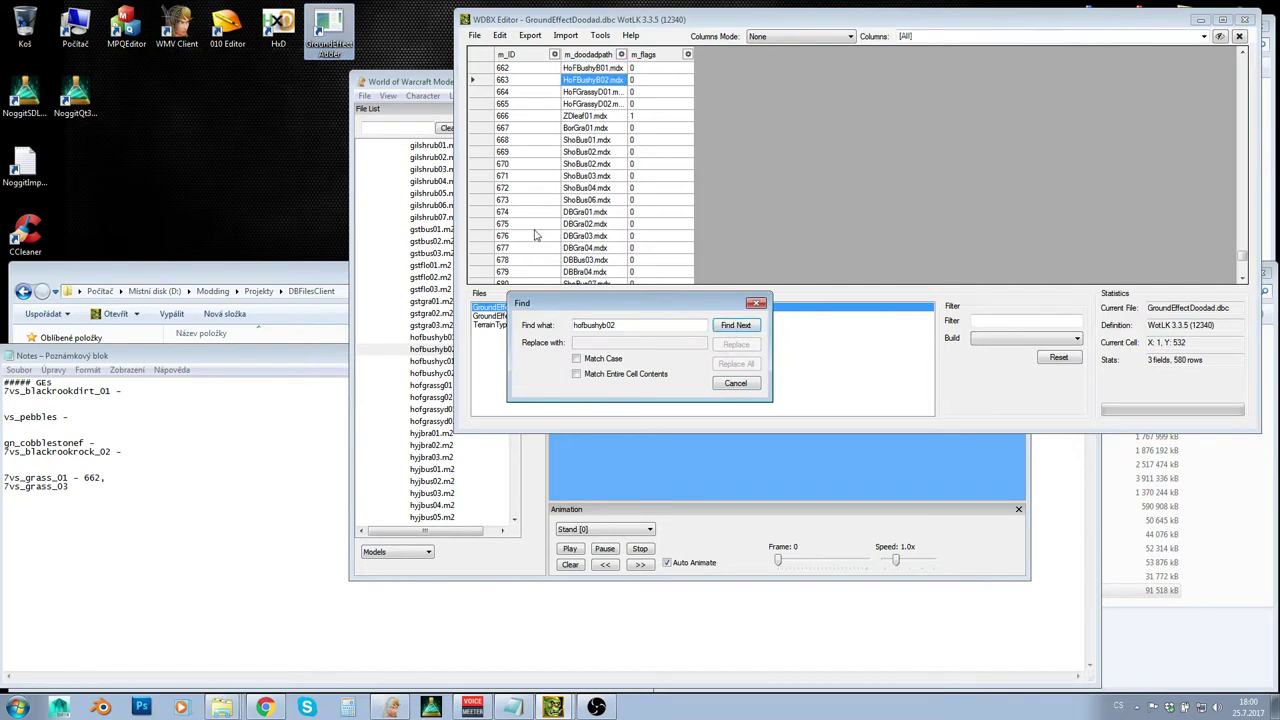
Step: Close the search and add the doodad ID 663 to the 7vs_grass_01 line in Notes
{"action": "left_click", "coordinate": [735, 383]}
{"action": "left_click", "coordinate": [130, 478]}
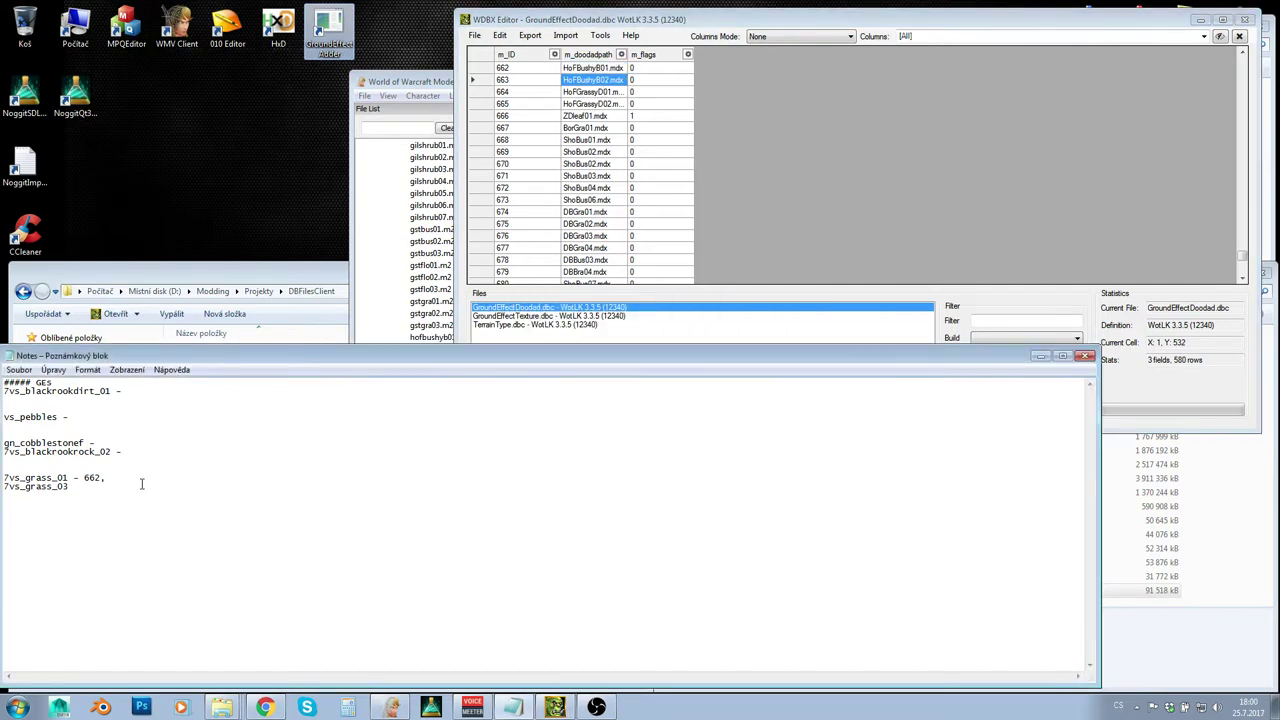
{"action": "type", "text": "663"}
Step: Add a new GroundEffectDoodad.dbc row with ID 800 and the doodad path hofbushyb02.mdx
{"action": "left_click", "coordinate": [444, 81]}
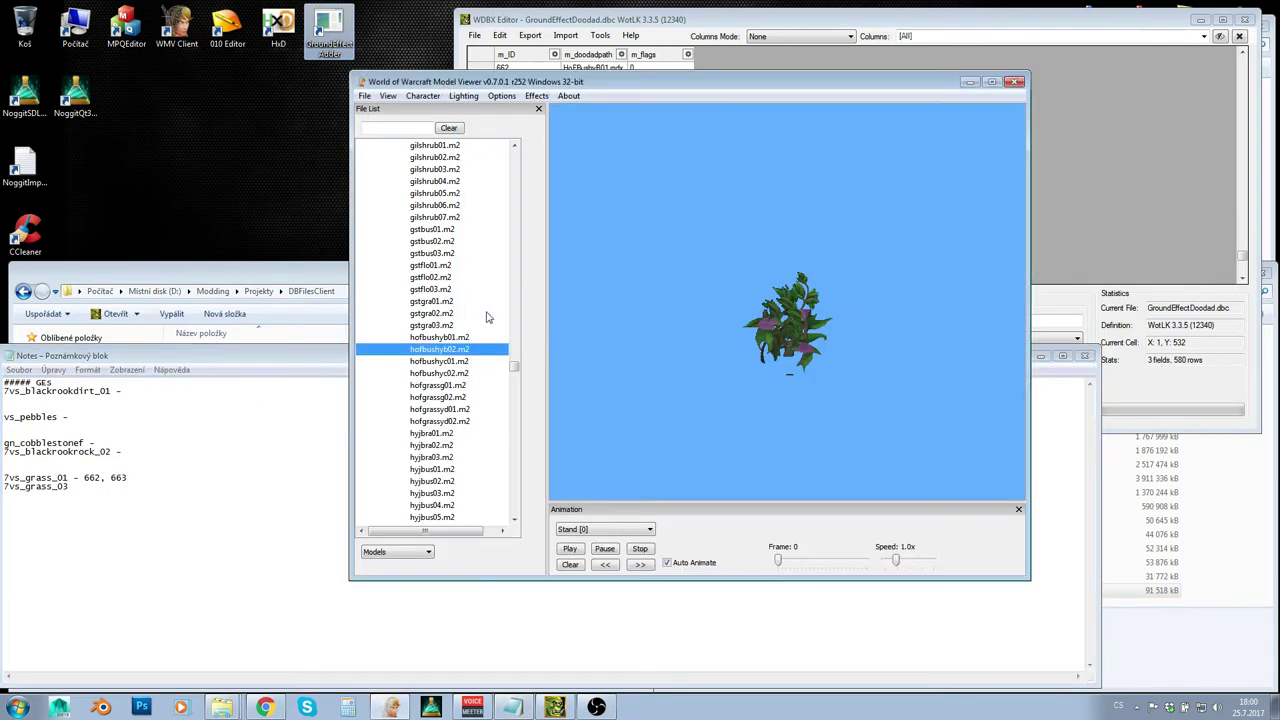
{"action": "left_click", "coordinate": [1032, 195]}
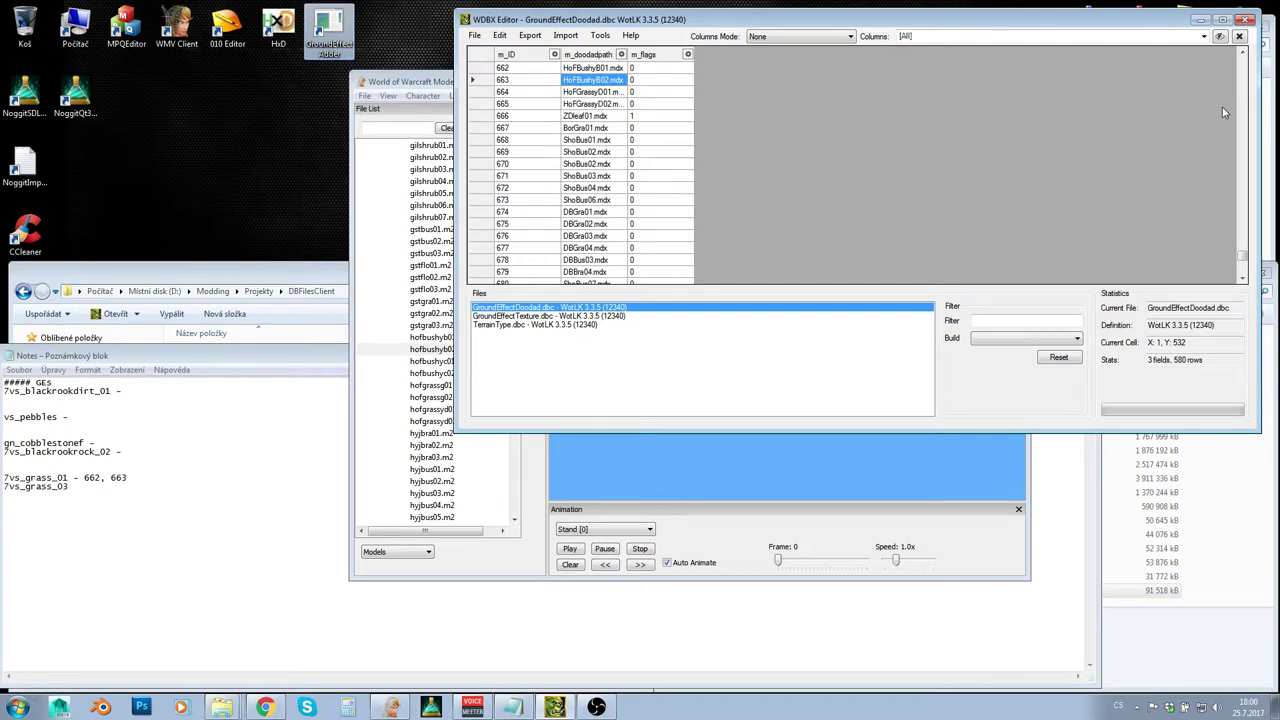
{"action": "left_click_drag", "start_coordinate": [1242, 257], "coordinate": [1245, 283]}
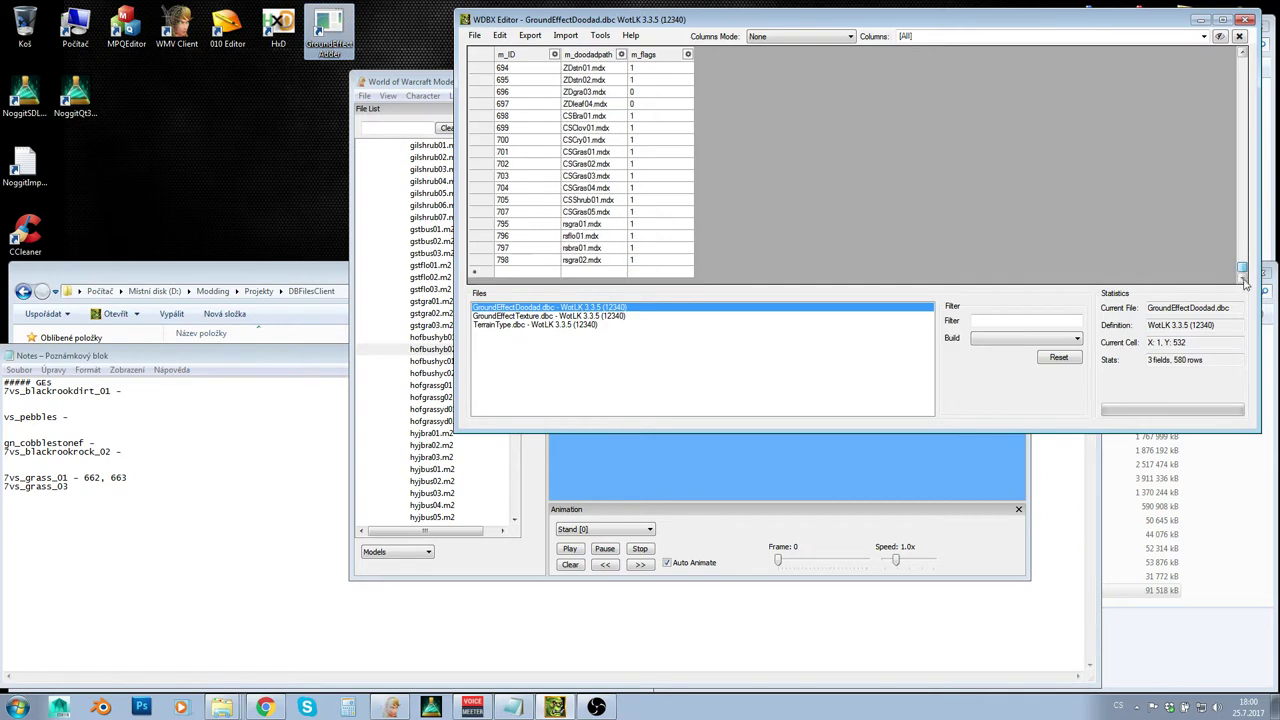
{"action": "left_click", "coordinate": [521, 272]}
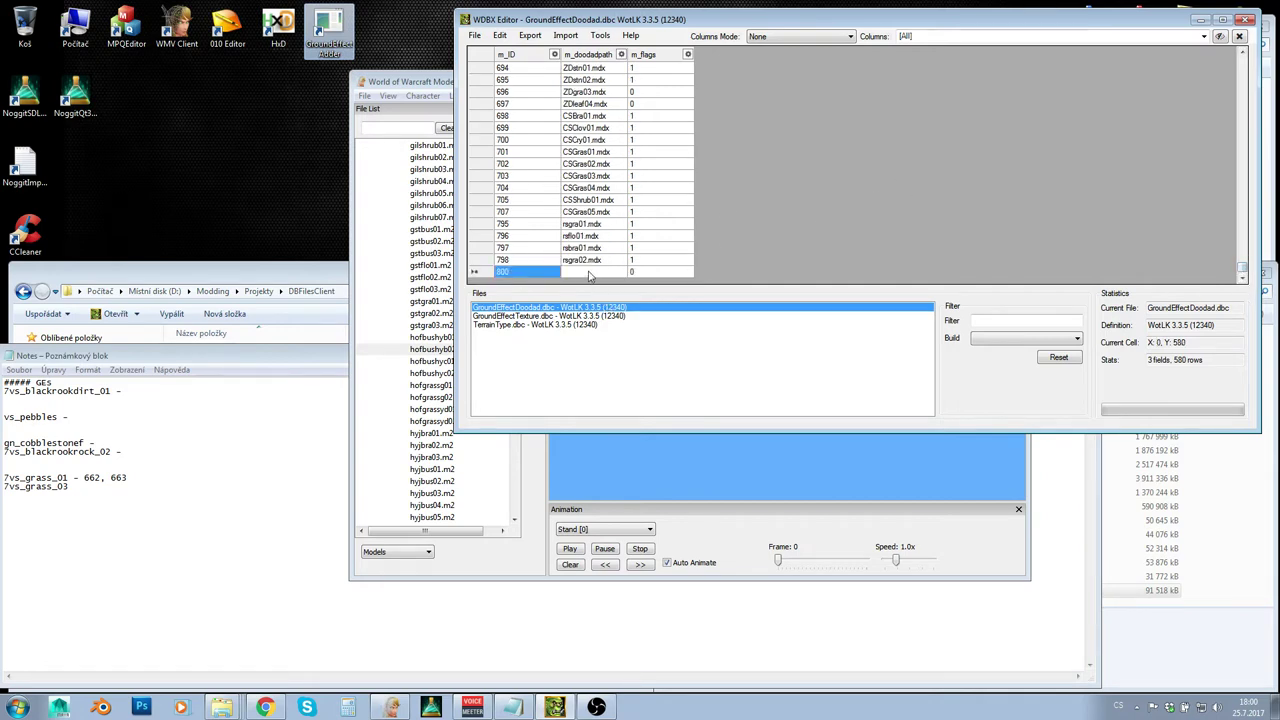
{"action": "left_click", "coordinate": [590, 272]}
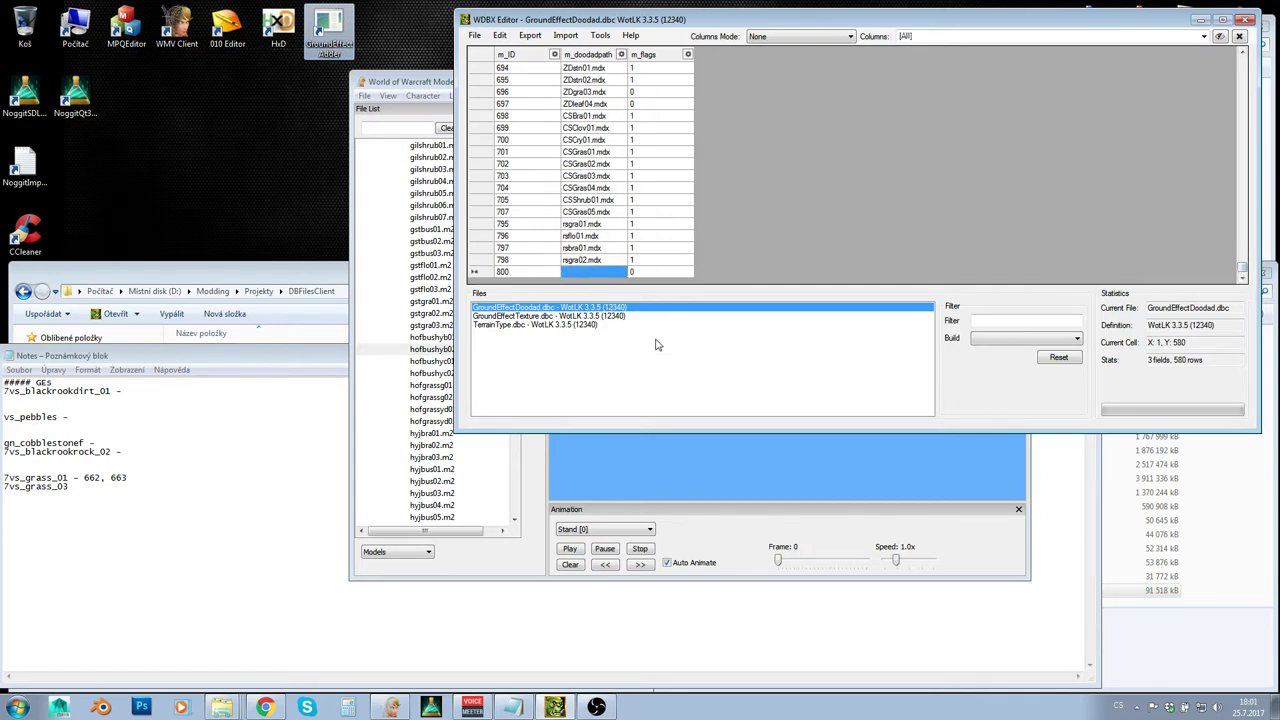
{"action": "left_click", "coordinate": [595, 272]}
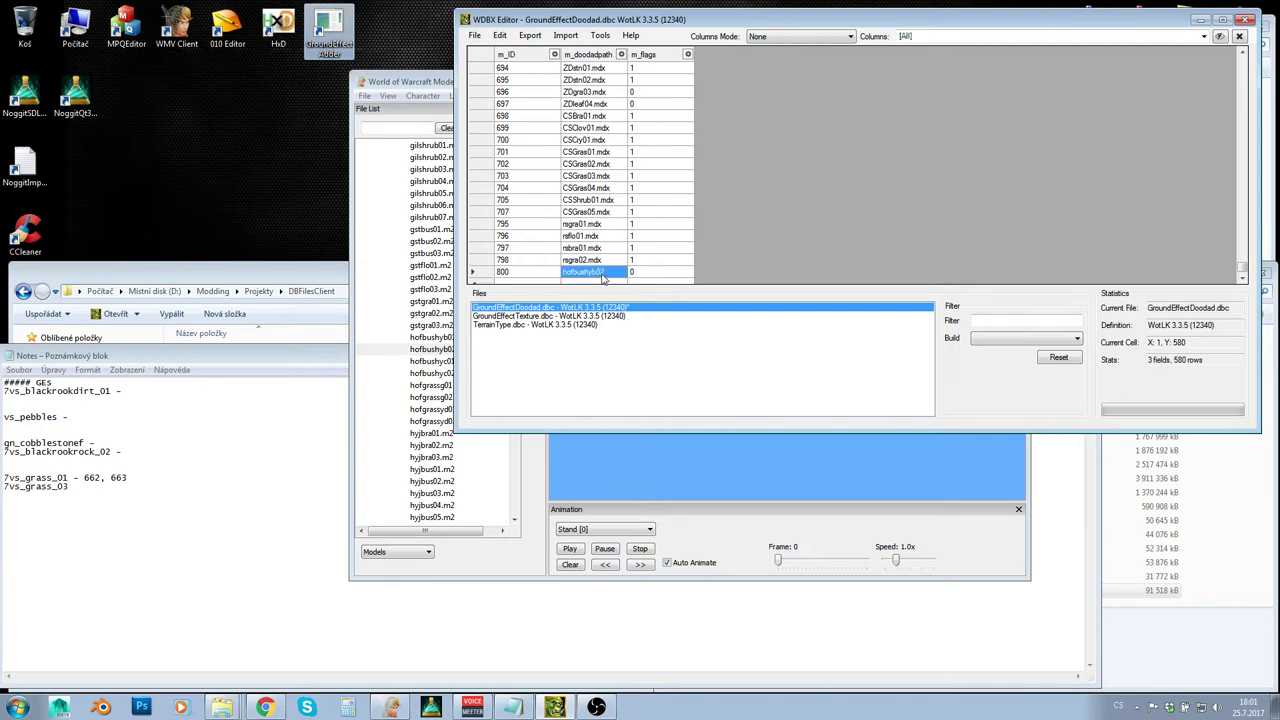
{"action": "type", "text": "hofbushyb02"}
{"action": "type", "text": ".md"}
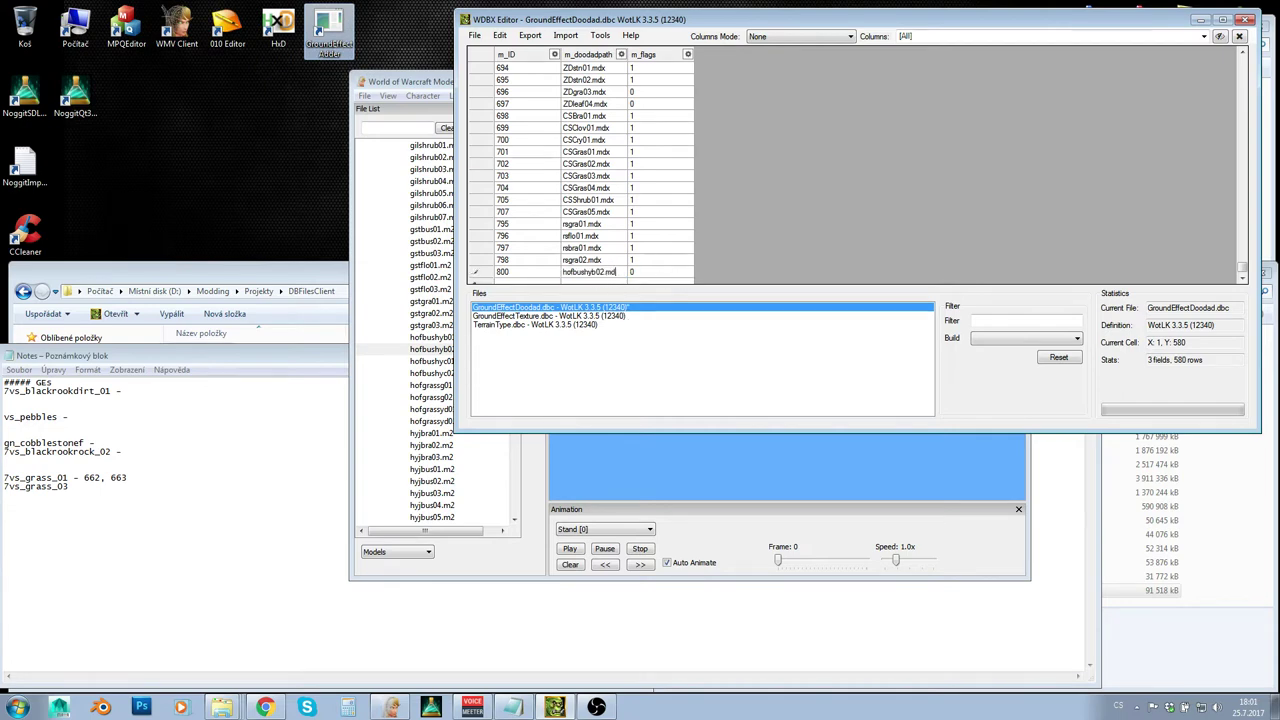
{"action": "key", "text": "Return"}
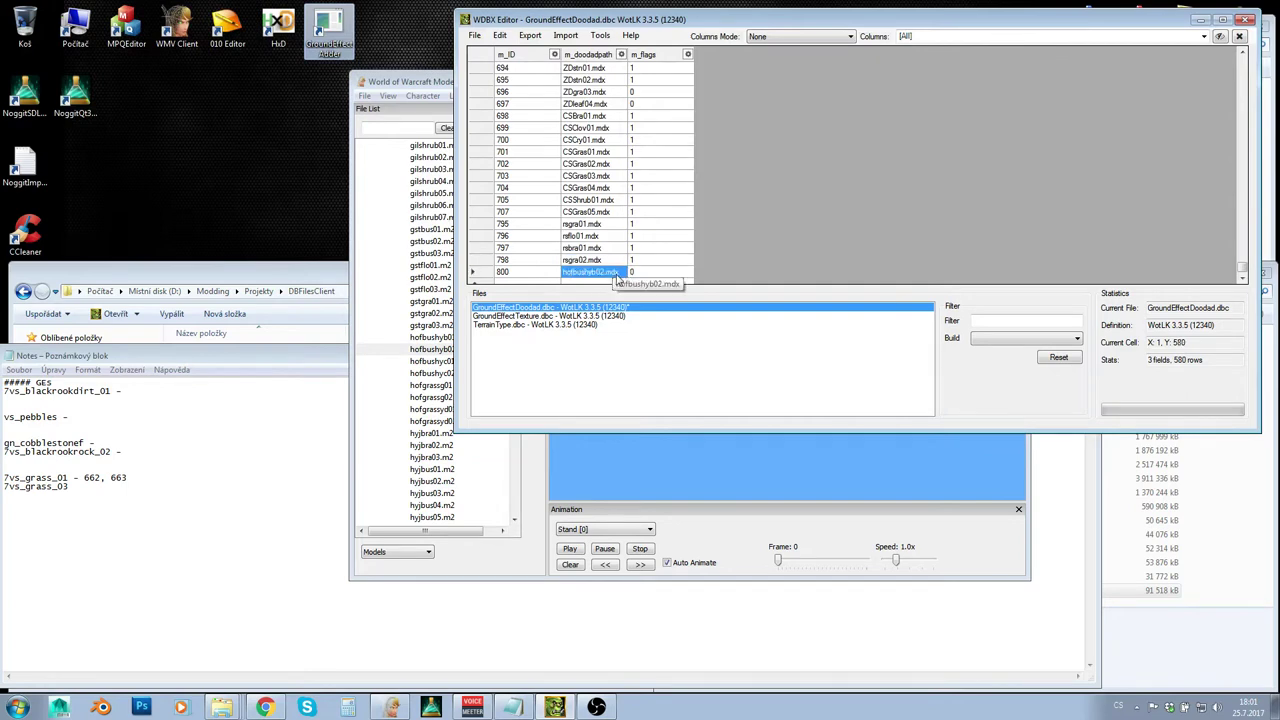
Step: Try adding the new doodad ID 800 to the 7vs_grass_01 line in Notes
{"action": "scroll", "coordinate": [710, 206], "scroll_direction": "down", "scroll_amount": 1}
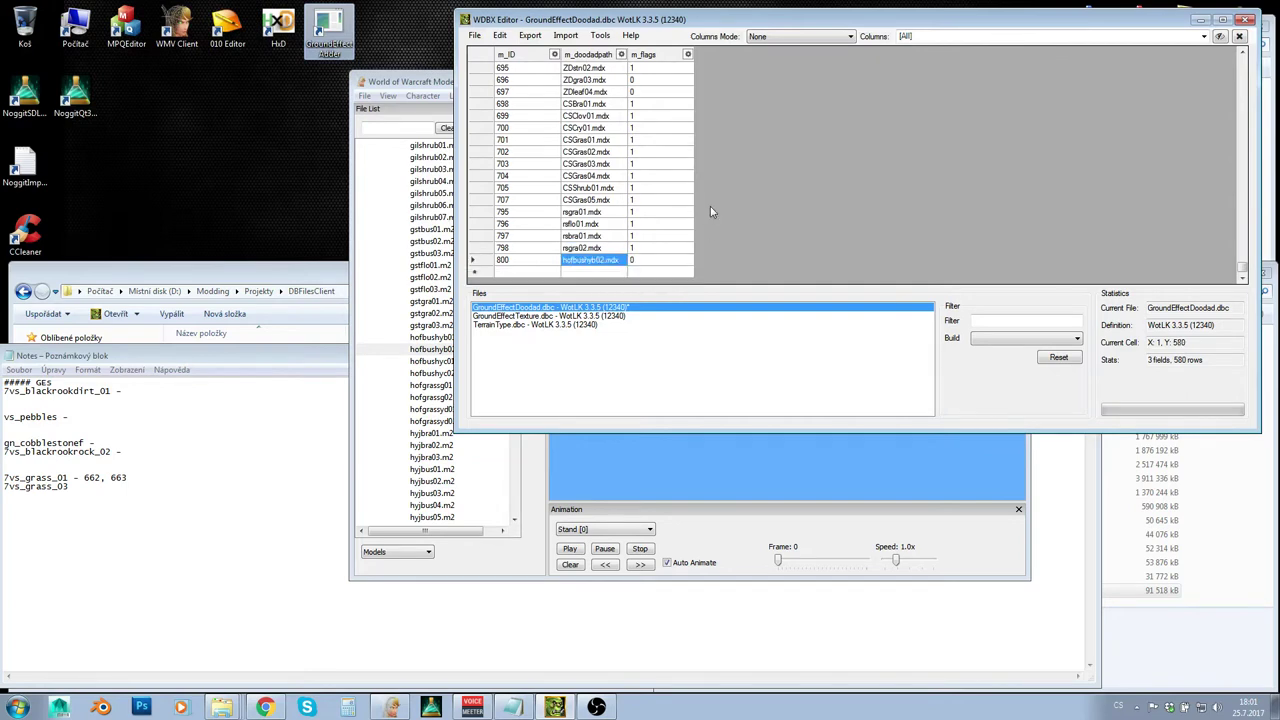
{"action": "left_click", "coordinate": [525, 261]}
{"action": "left_click", "coordinate": [185, 480]}
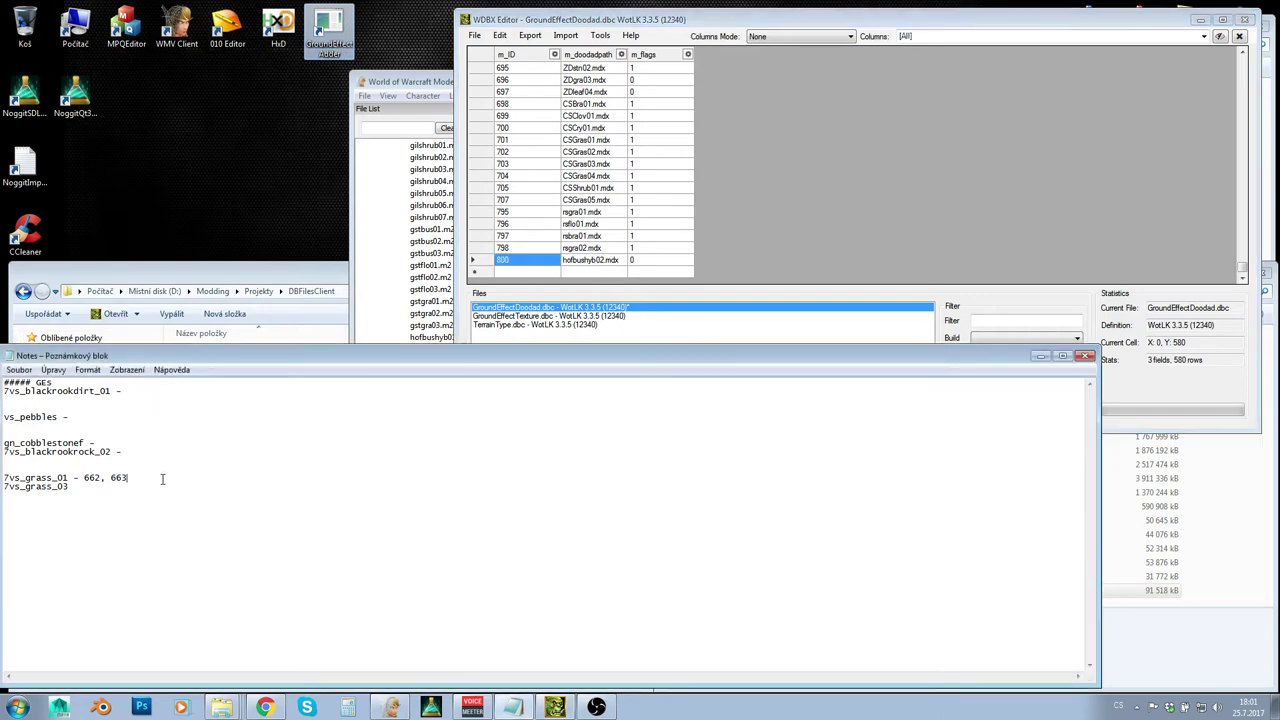
{"action": "type", "text": "800"}
{"action": "left_click", "coordinate": [709, 230]}
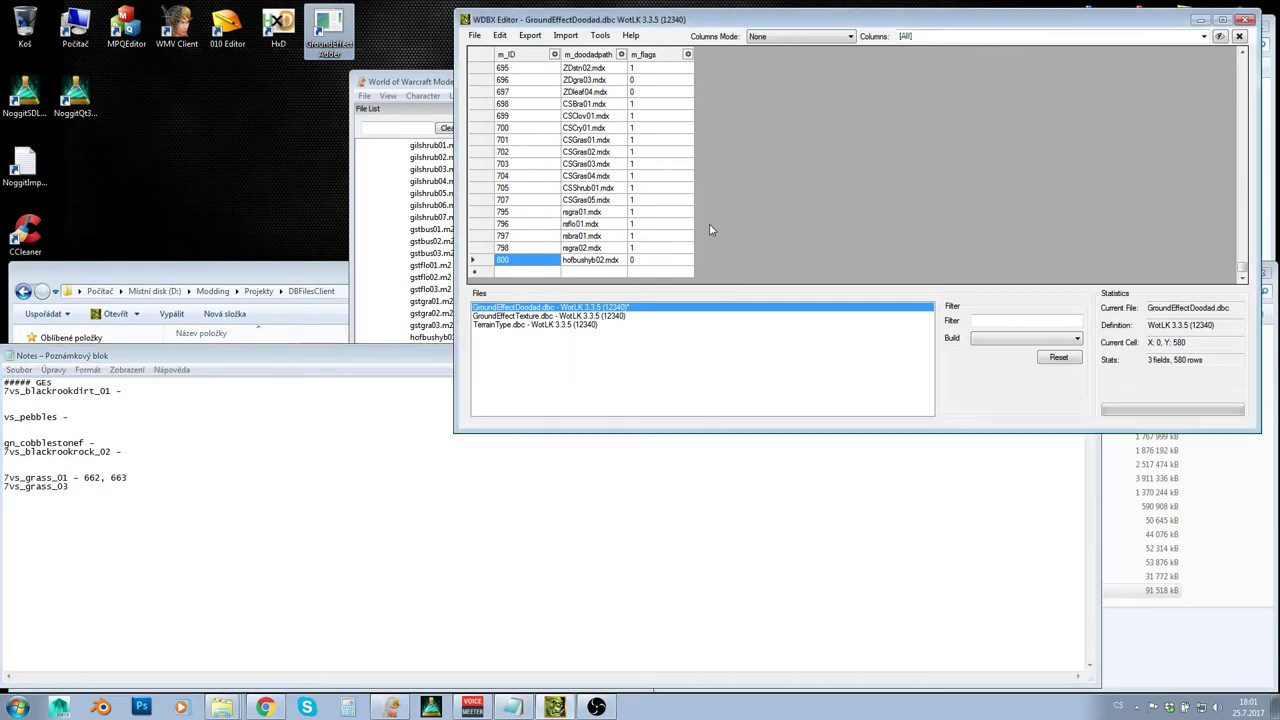
Step: Open GroundEffectTexture.dbc and insert a line with the ID 80000 after its last row
{"action": "left_click", "coordinate": [511, 317]}
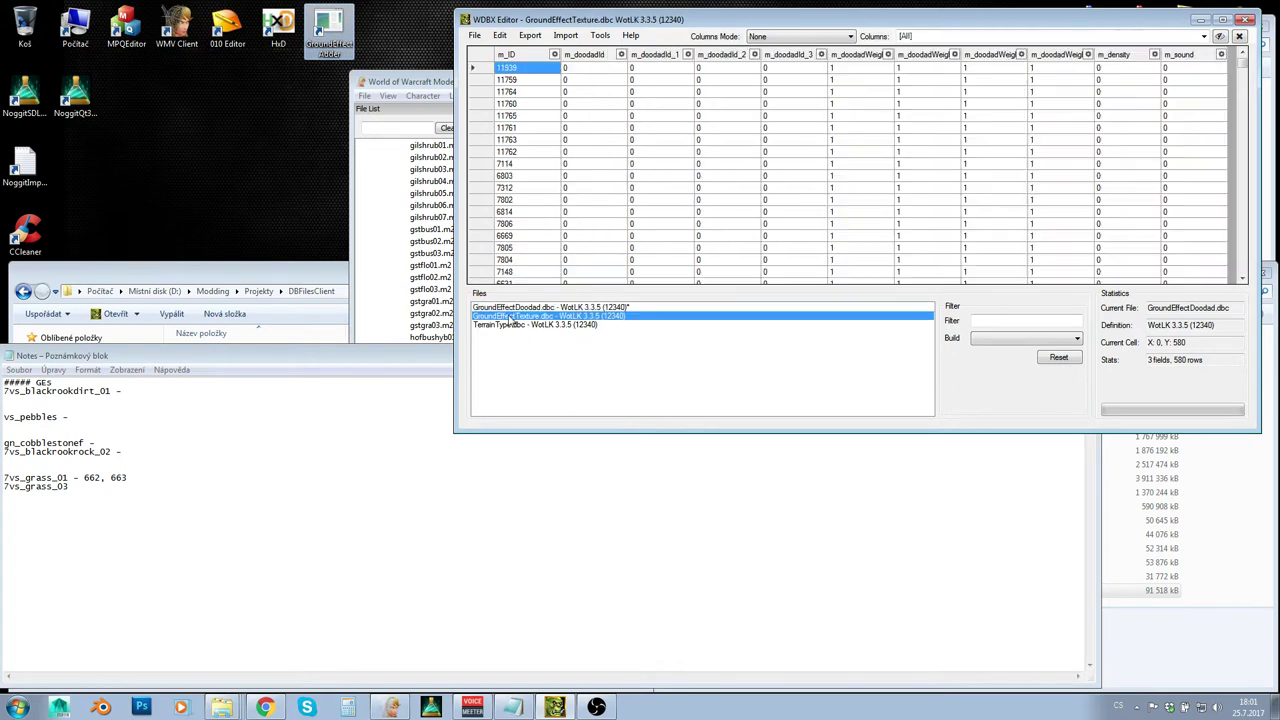
{"action": "left_click_drag", "start_coordinate": [1241, 62], "coordinate": [1241, 266]}
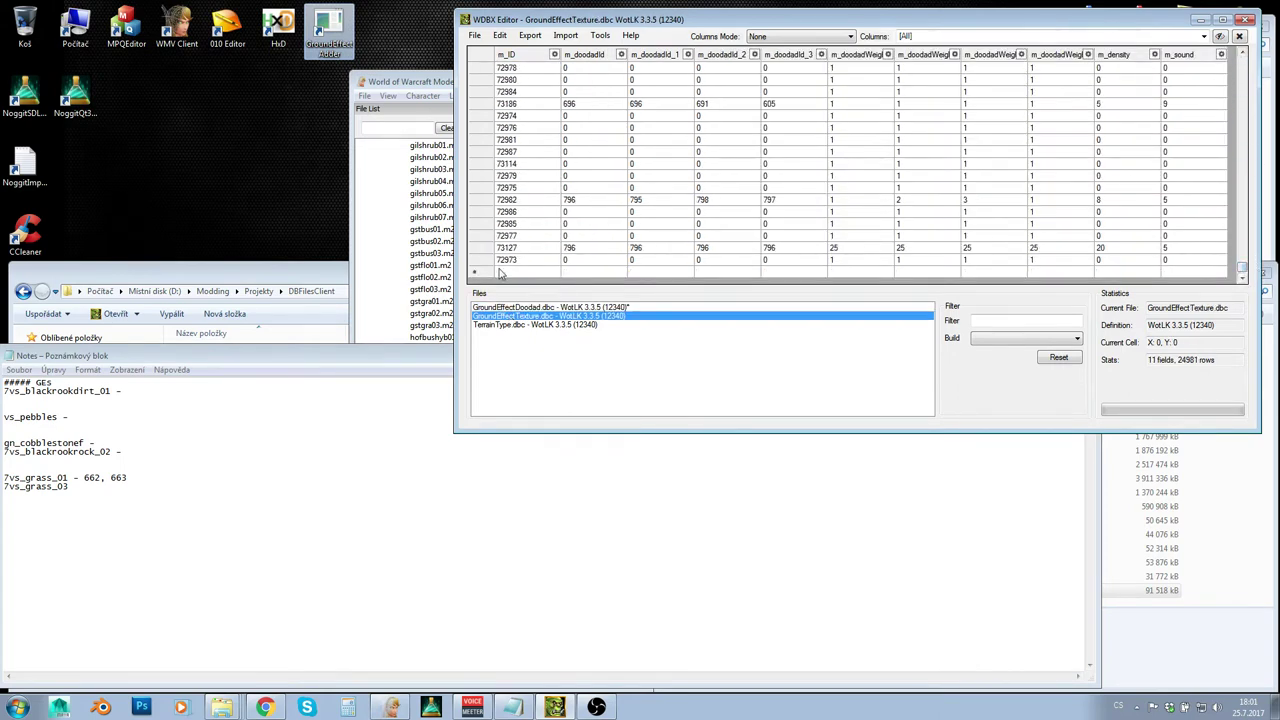
{"action": "left_click", "coordinate": [521, 261]}
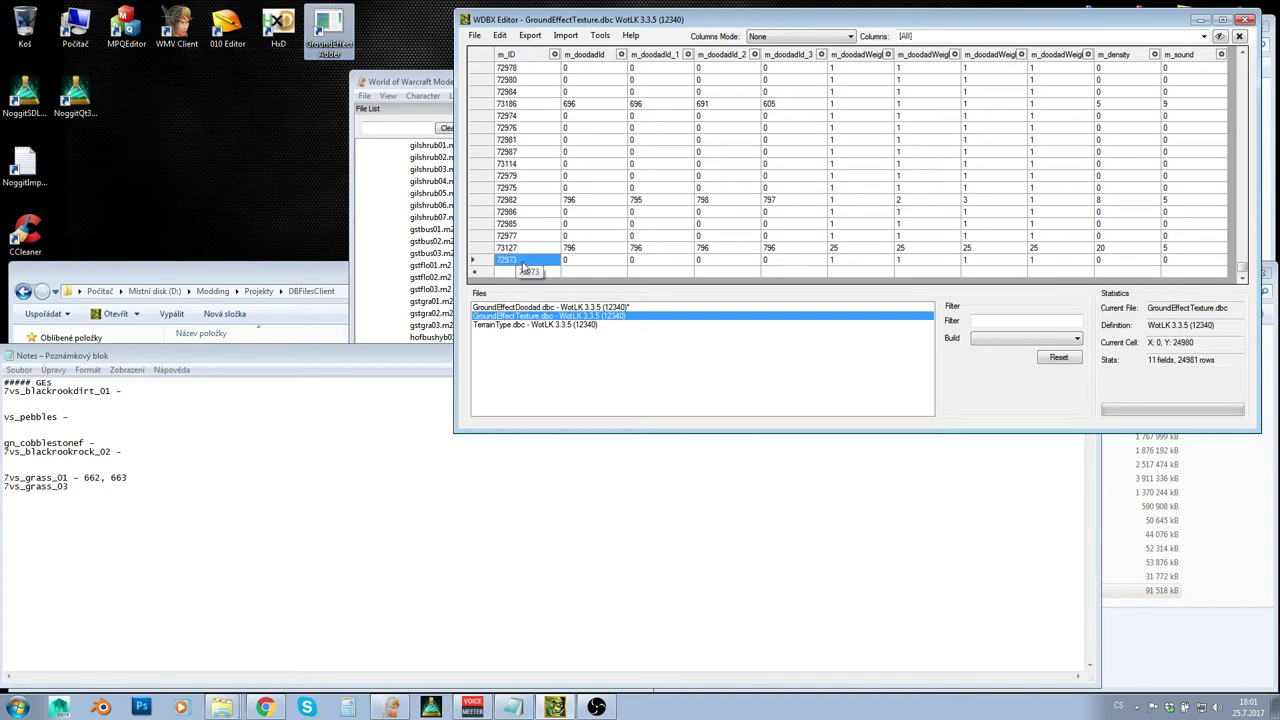
{"action": "right_click", "coordinate": [523, 264]}
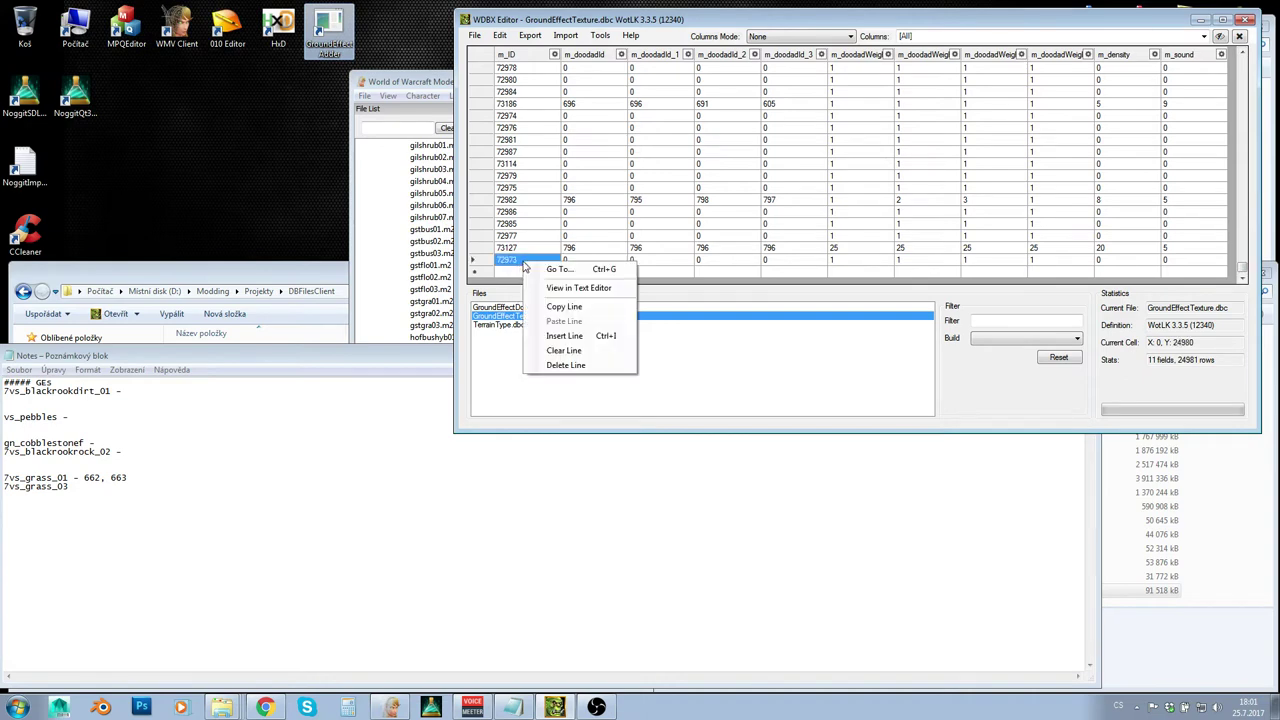
{"action": "left_click", "coordinate": [601, 336]}
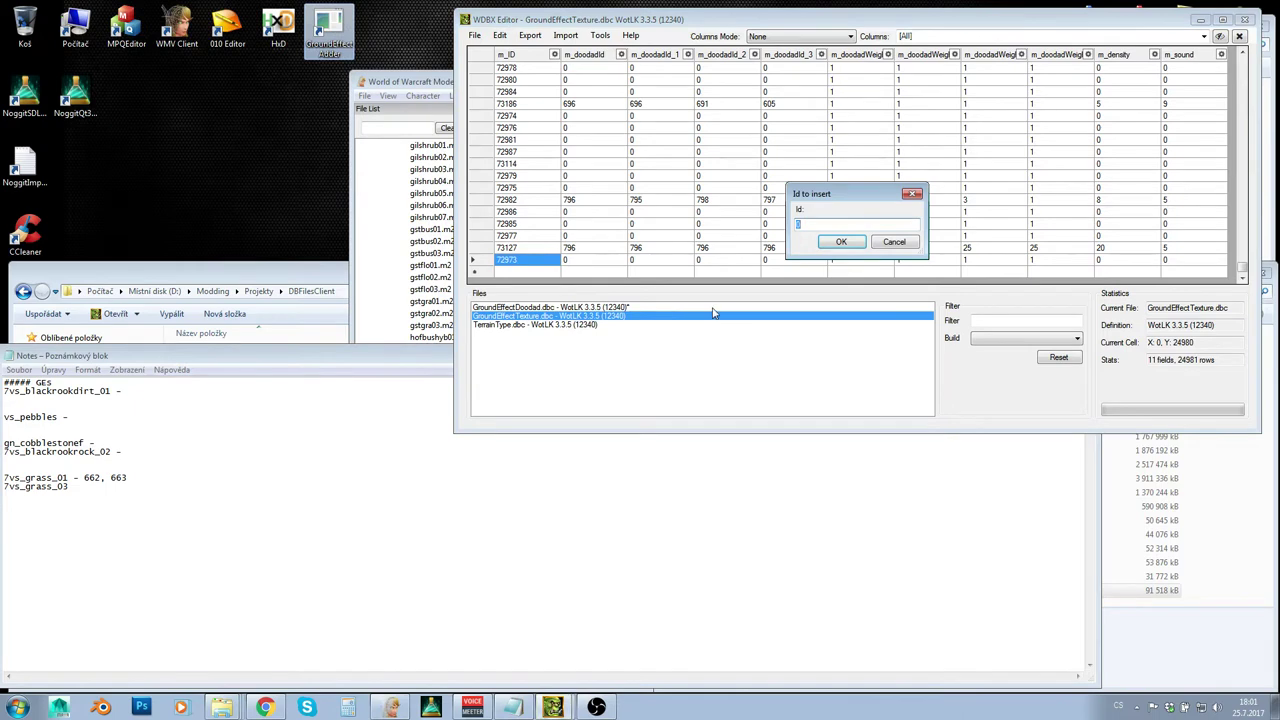
{"action": "type", "text": "80000"}
{"action": "key", "text": "Return"}
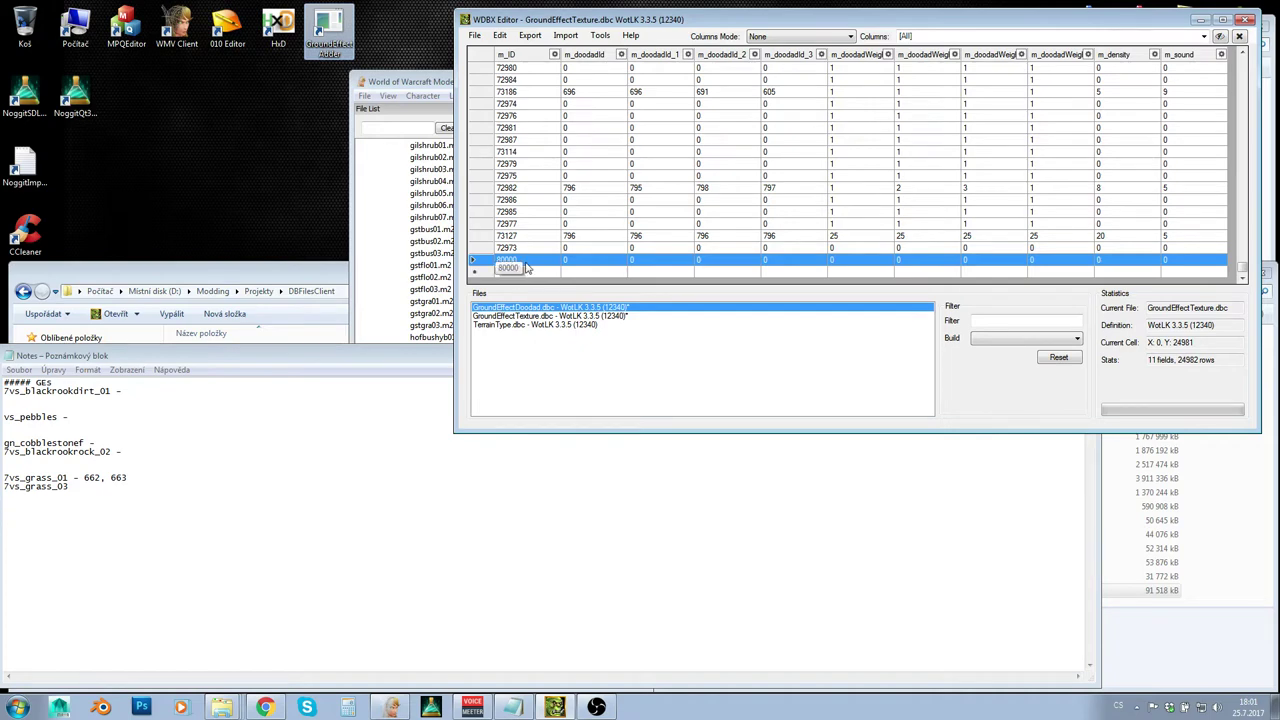
Step: Append "- 80000" to the 7vs_grass_01 line in Notes
{"action": "left_click", "coordinate": [160, 482]}
{"action": "type", "text": "- "}
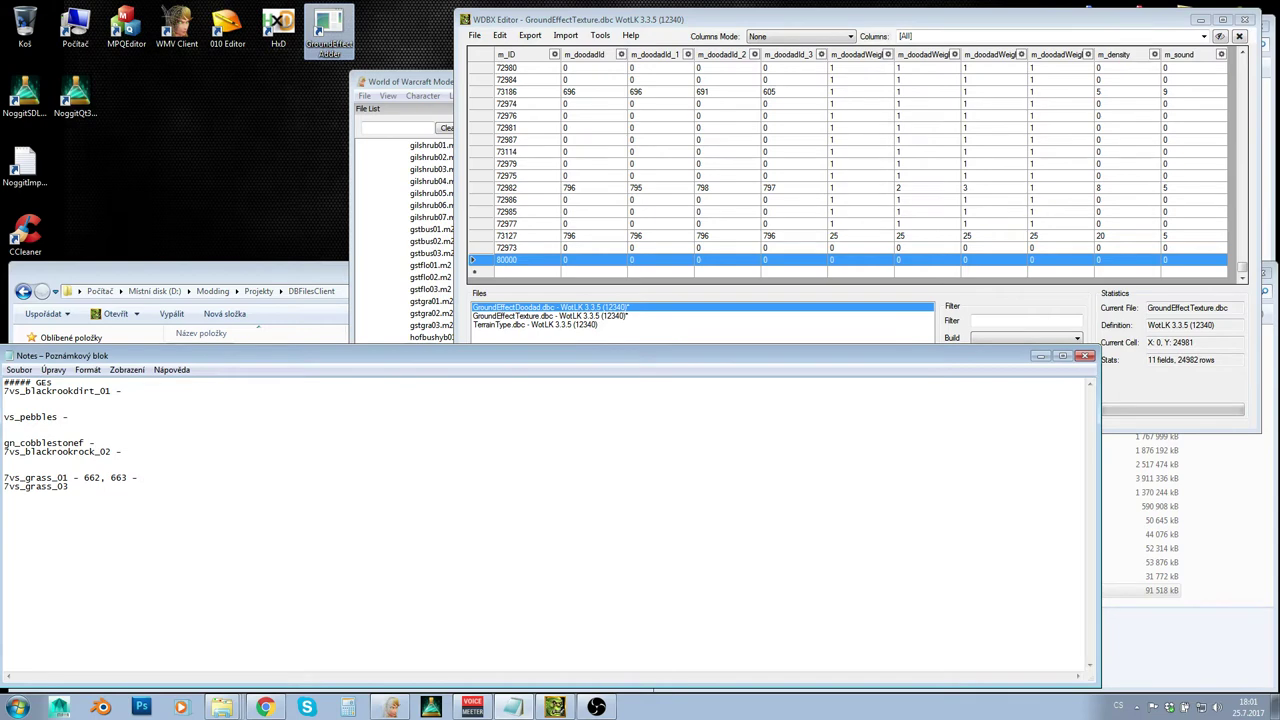
{"action": "type", "text": "80000"}
{"action": "left_click", "coordinate": [188, 491]}
{"action": "left_click_drag", "start_coordinate": [10, 473], "coordinate": [40, 491]}
{"action": "left_click", "coordinate": [105, 509]}
{"action": "double_click", "coordinate": [146, 476]}
{"action": "left_click", "coordinate": [183, 500]}
{"action": "double_click", "coordinate": [144, 477]}
{"action": "left_click", "coordinate": [188, 480]}
Step: In WDBX Editor, set m_doodadId to 662 and m_doodadId_1 to 663 for texture row 80000
{"action": "left_click", "coordinate": [588, 259]}
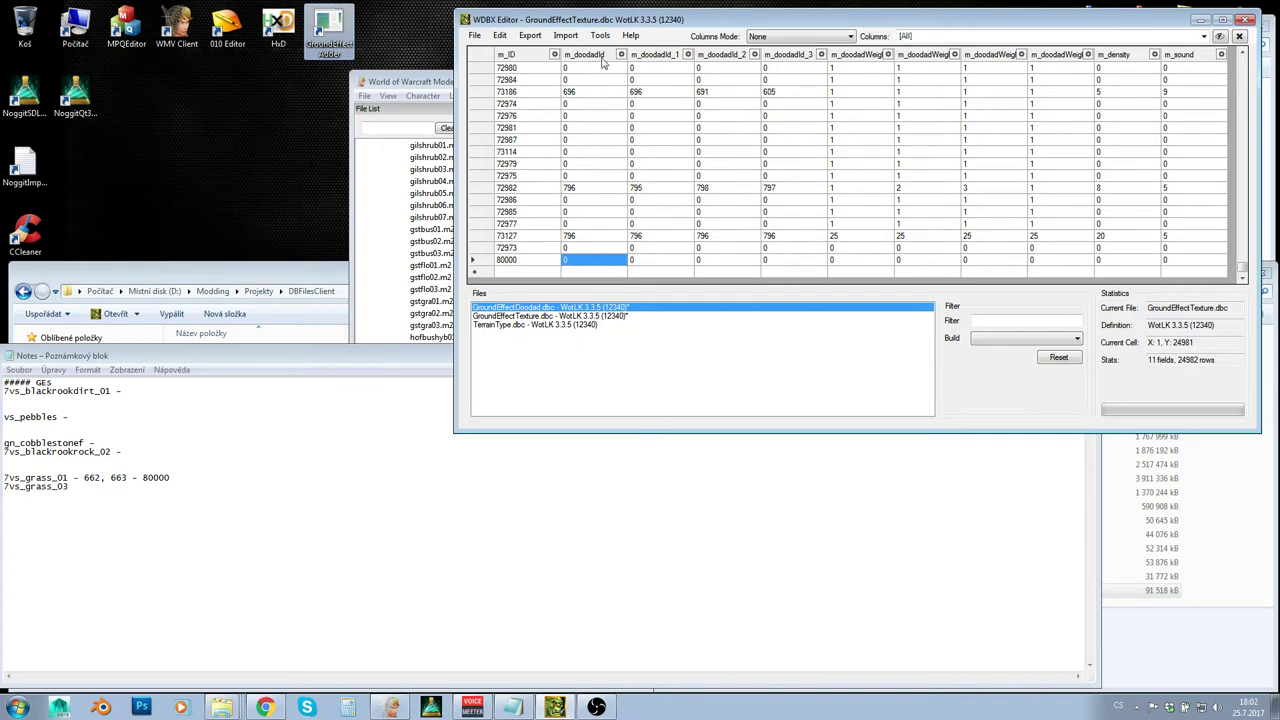
{"action": "left_click_drag", "start_coordinate": [84, 478], "coordinate": [130, 481]}
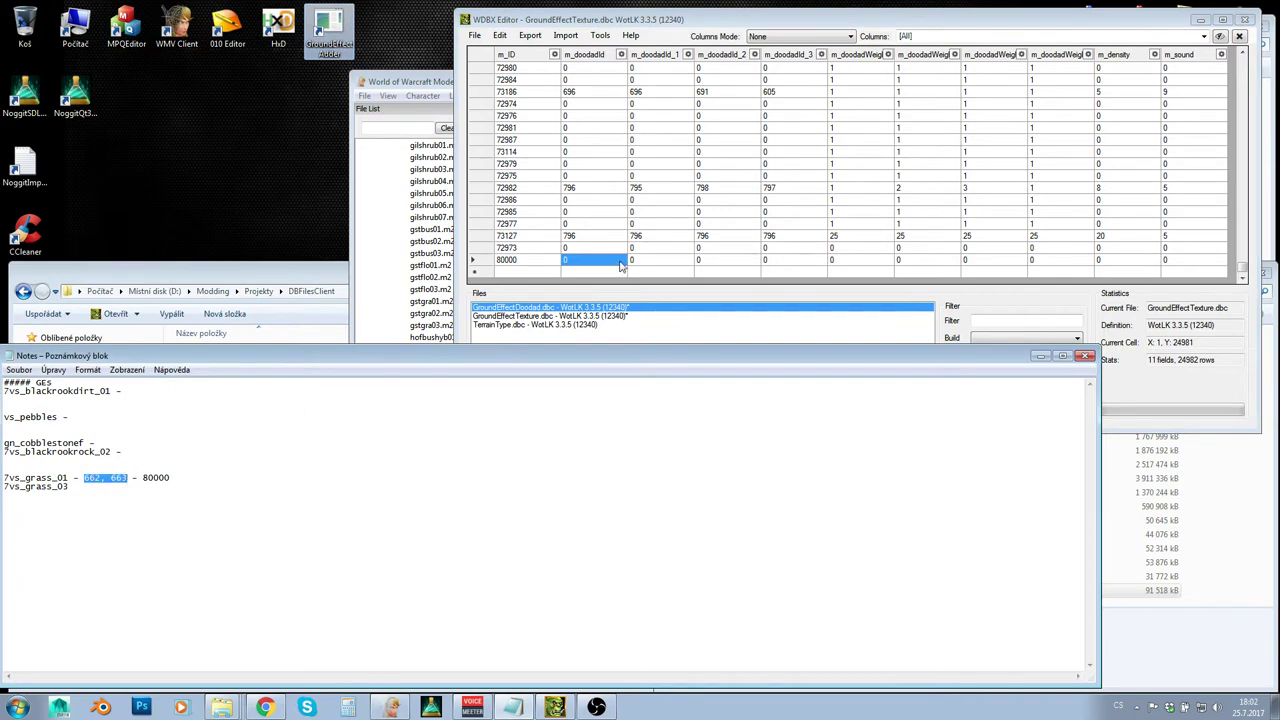
{"action": "left_click", "coordinate": [587, 259]}
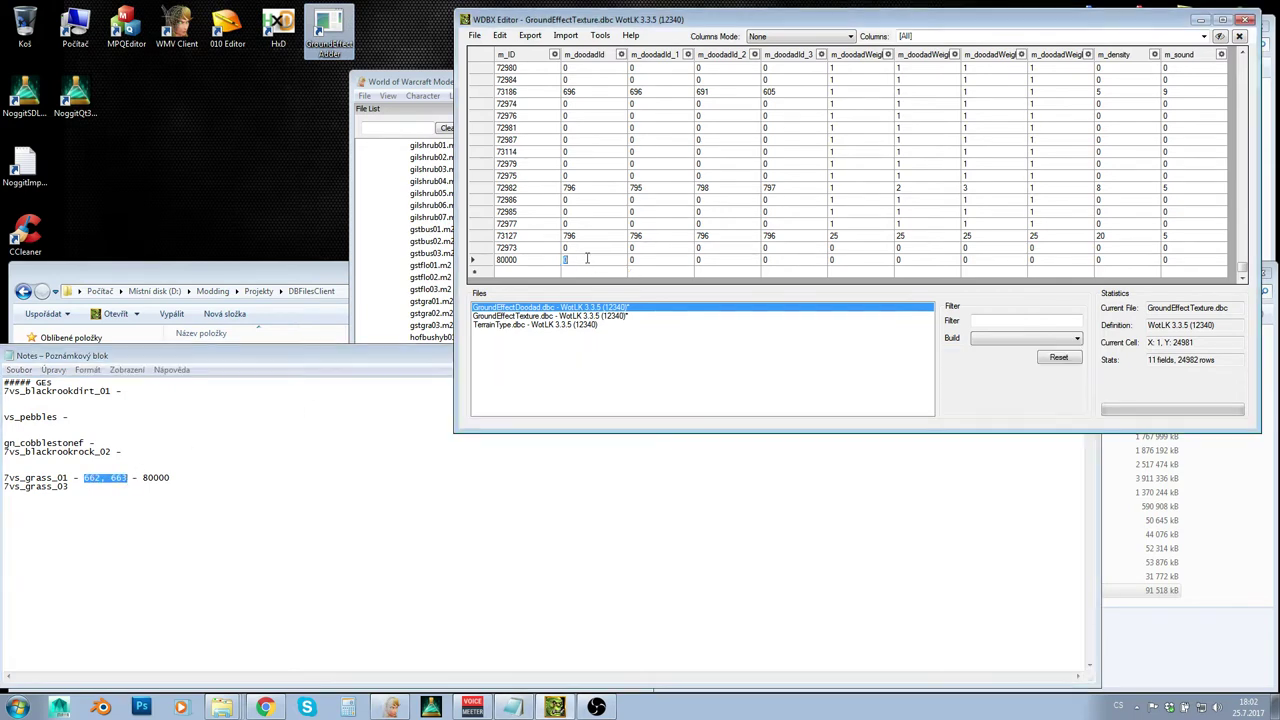
{"action": "left_click", "coordinate": [645, 262]}
{"action": "type", "text": "663"}
{"action": "left_click", "coordinate": [707, 261]}
{"action": "left_click", "coordinate": [775, 262]}
{"action": "left_click", "coordinate": [729, 260]}
{"action": "left_click", "coordinate": [774, 264]}
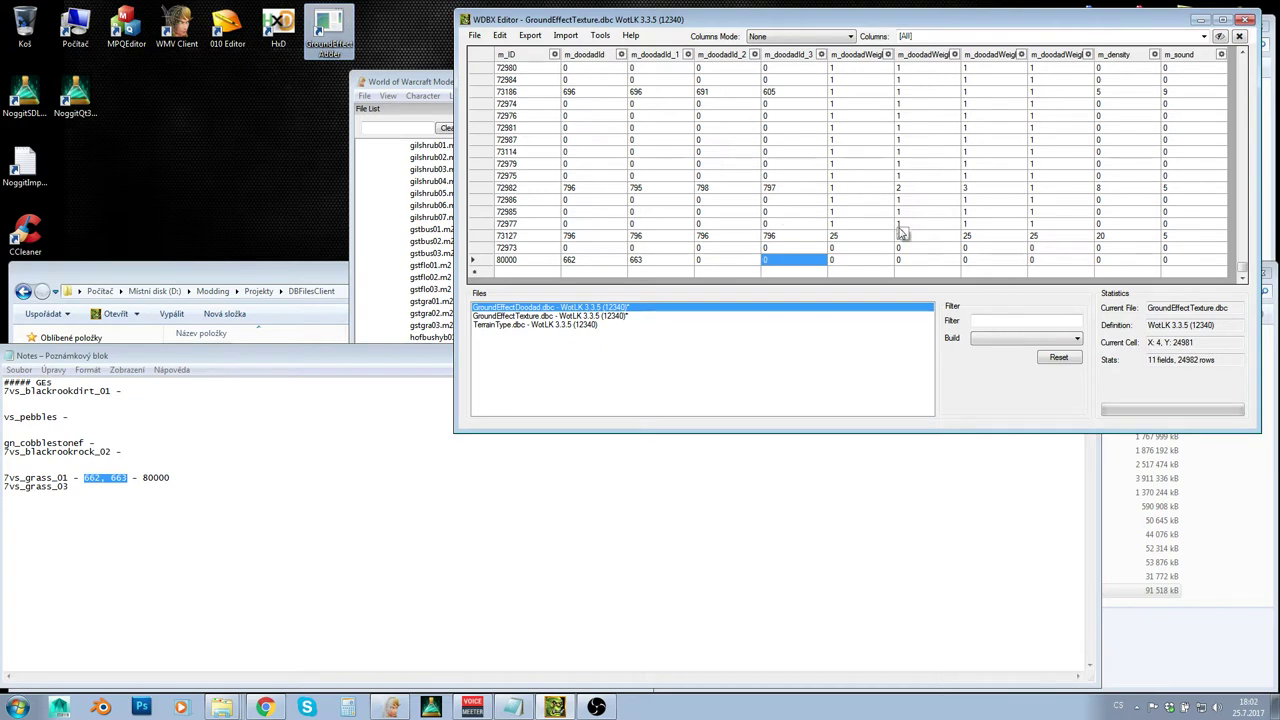
{"action": "left_click", "coordinate": [582, 260]}
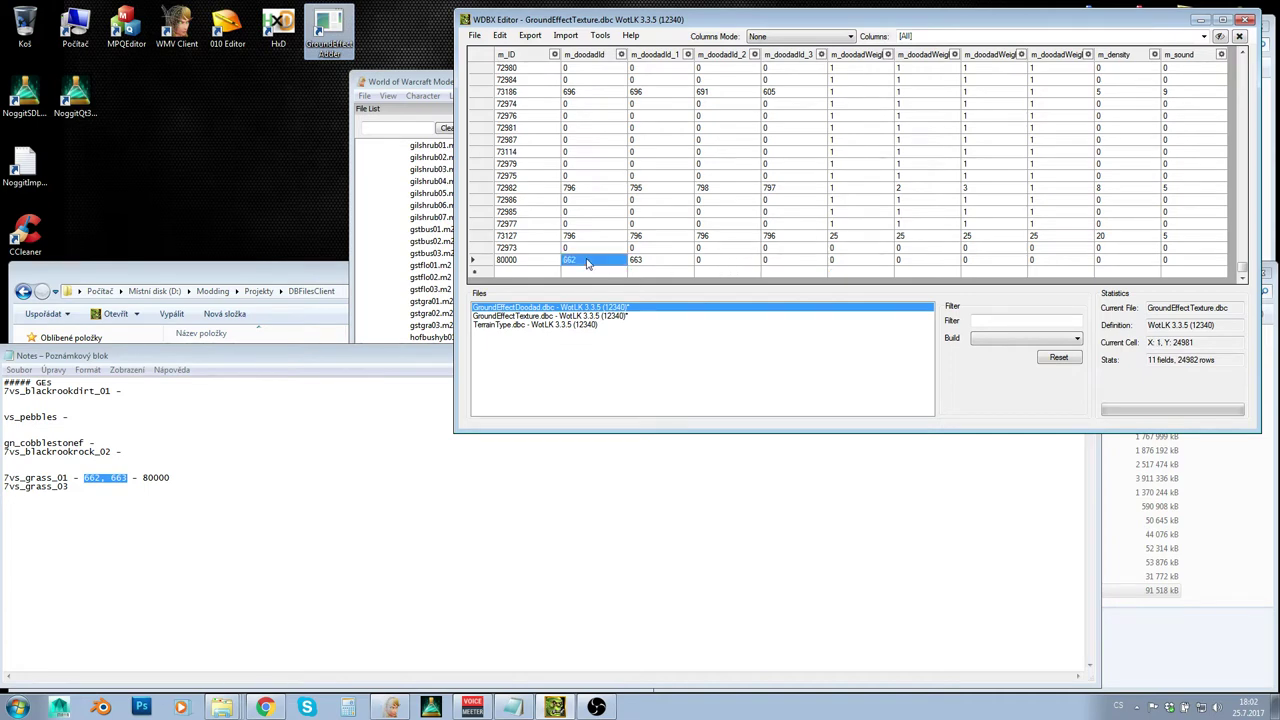
{"action": "left_click", "coordinate": [670, 262]}
{"action": "left_click", "coordinate": [727, 261]}
{"action": "left_click", "coordinate": [780, 260]}
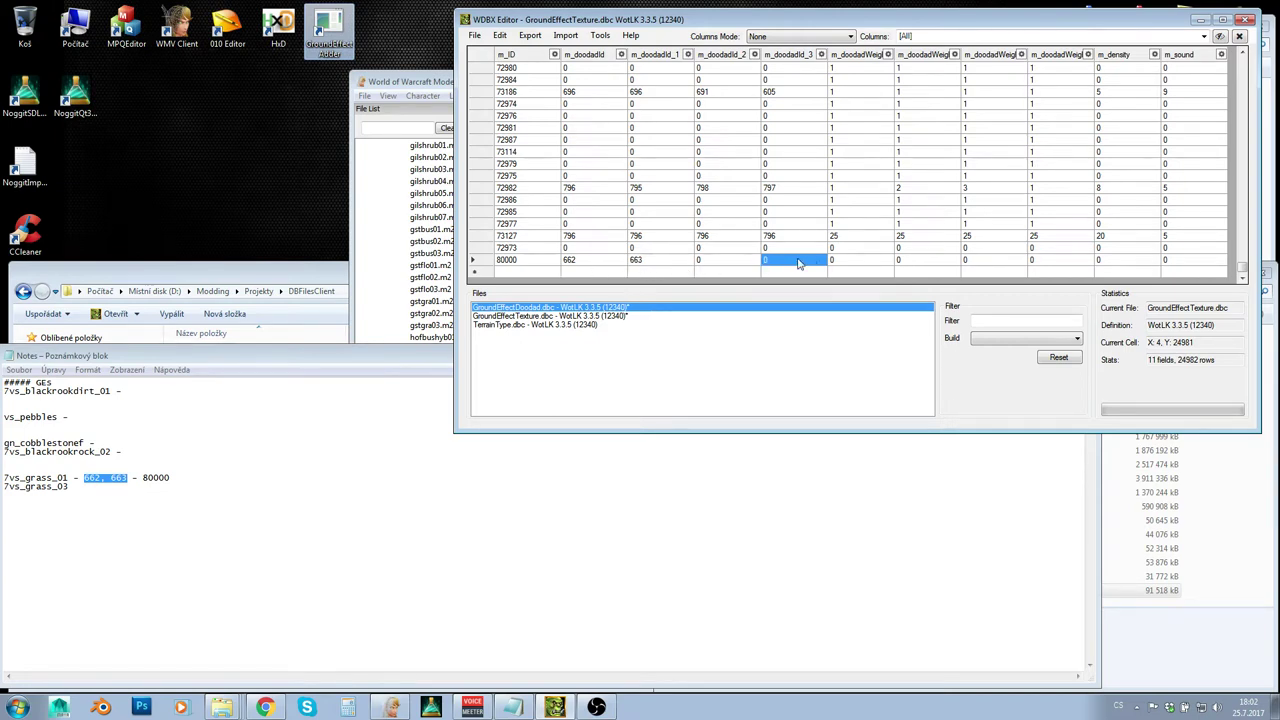
Step: Insert another line with the ID 80001 in GroundEffectTexture.dbc
{"action": "left_click", "coordinate": [538, 262]}
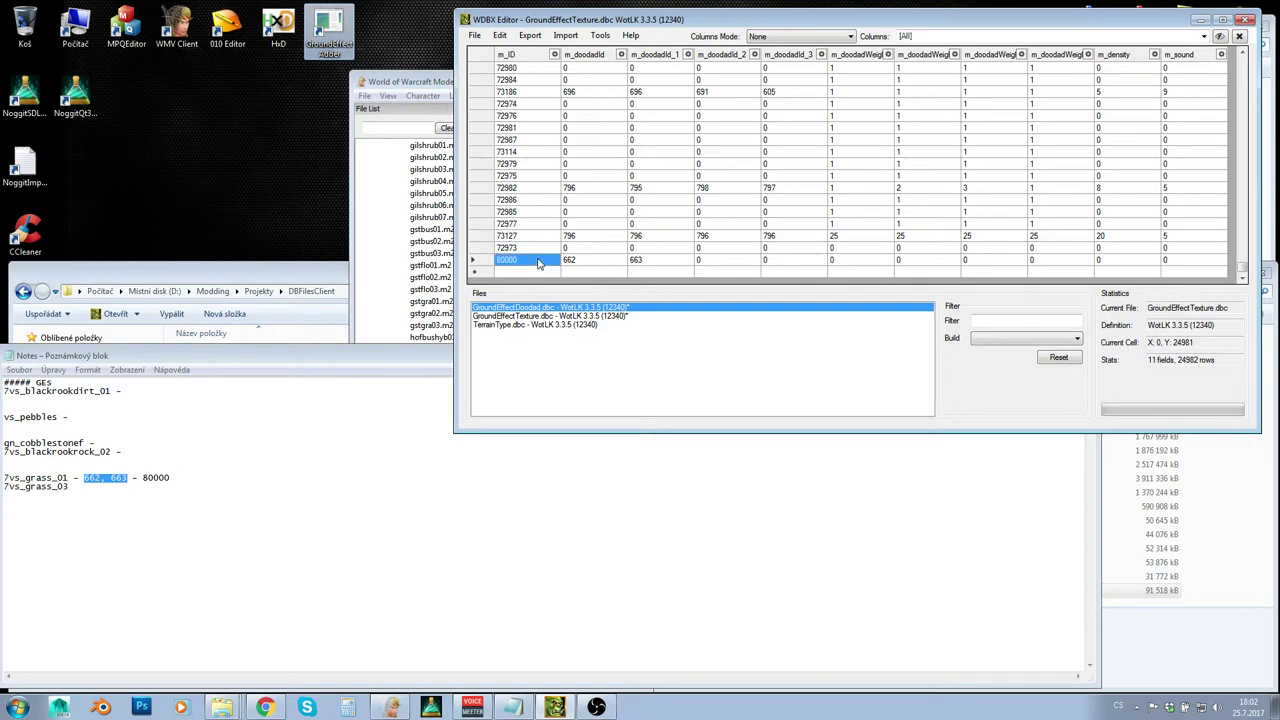
{"action": "key", "text": "ctrl+i"}
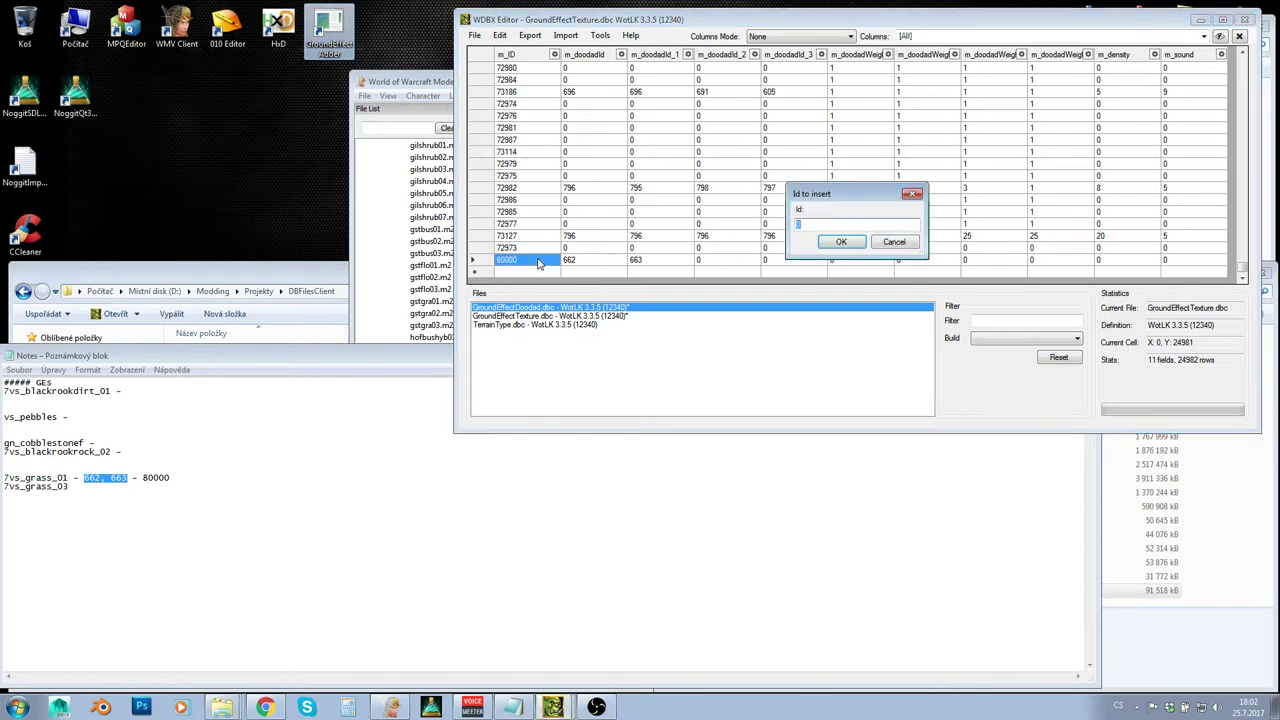
{"action": "type", "text": "80001"}
{"action": "key", "text": "Return"}
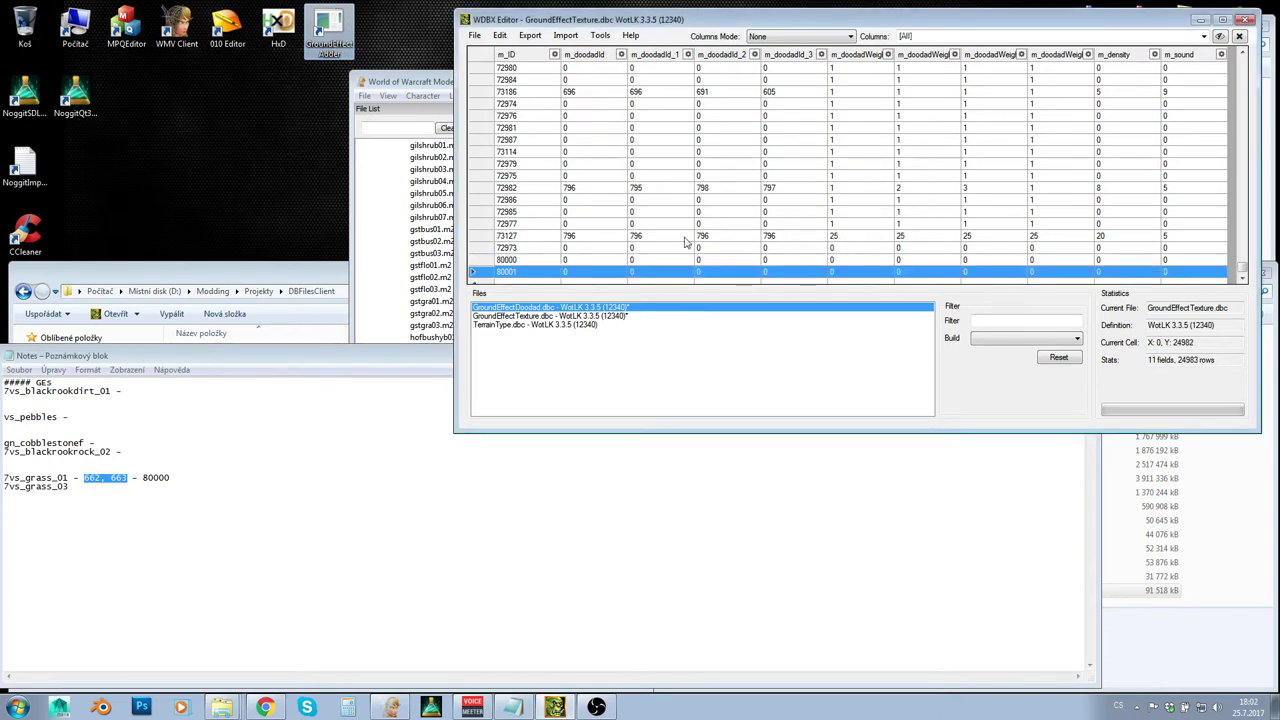
{"action": "left_click", "coordinate": [686, 272]}
{"action": "left_click", "coordinate": [798, 272]}
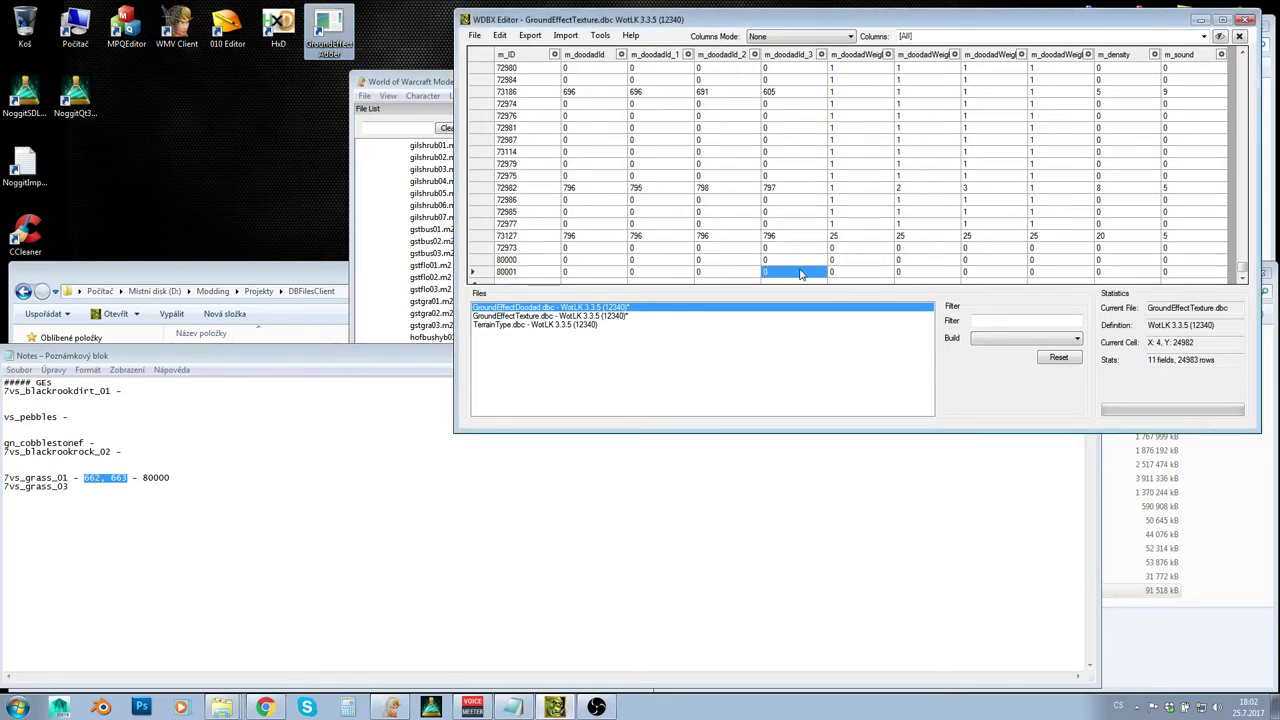
Step: Enter the doodad IDs 662 and 663 again in the first two doodad columns of row 80000
{"action": "left_click", "coordinate": [791, 262]}
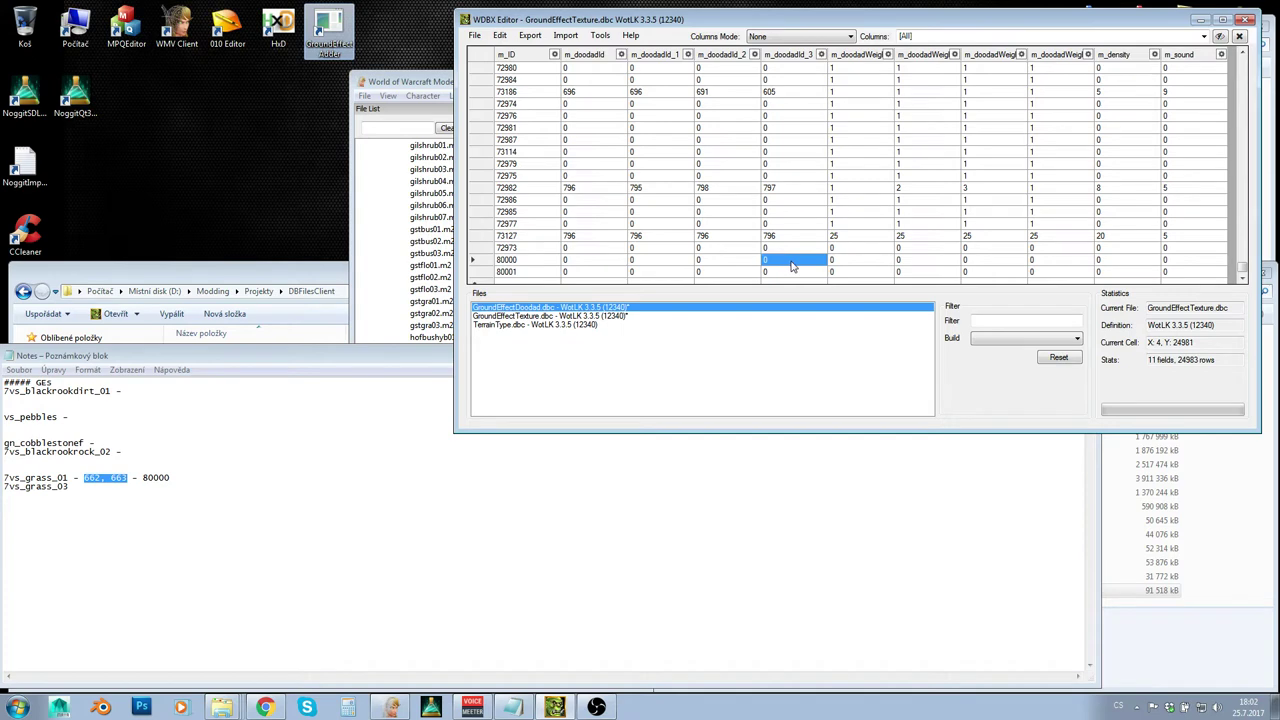
{"action": "scroll", "coordinate": [830, 180], "scroll_direction": "down", "scroll_amount": 1}
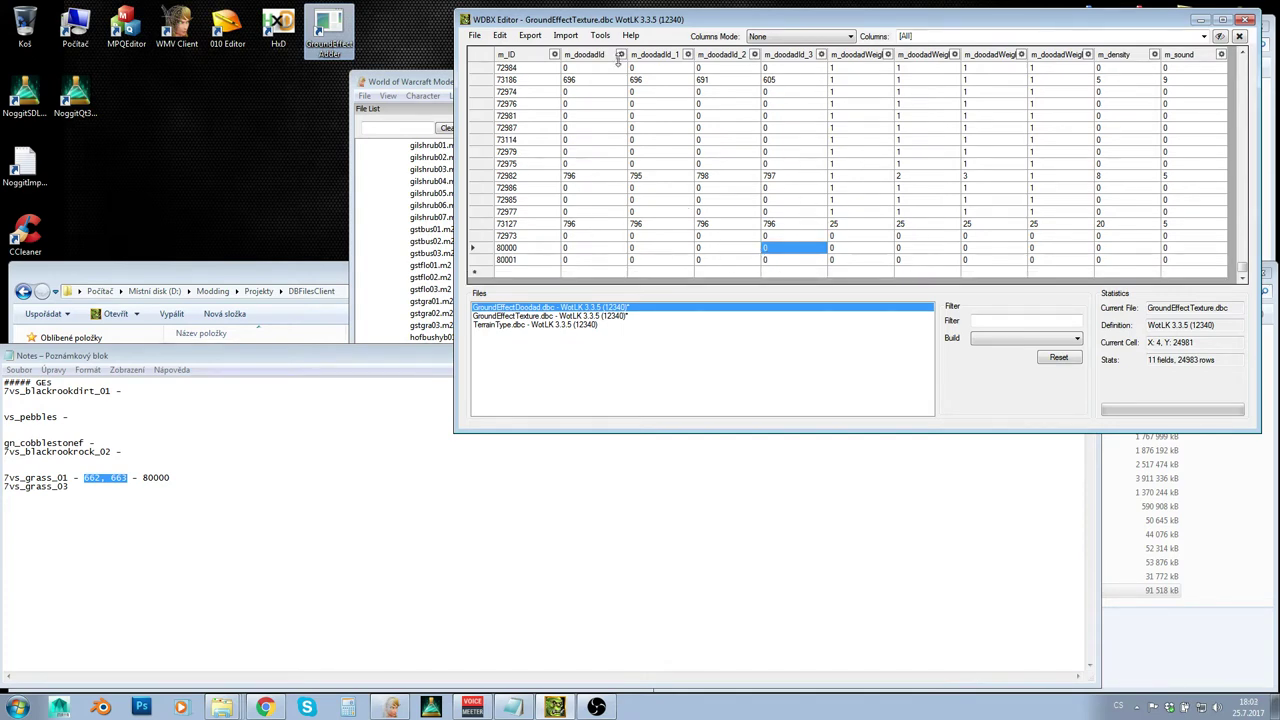
{"action": "left_click", "coordinate": [707, 247]}
{"action": "left_click", "coordinate": [575, 250]}
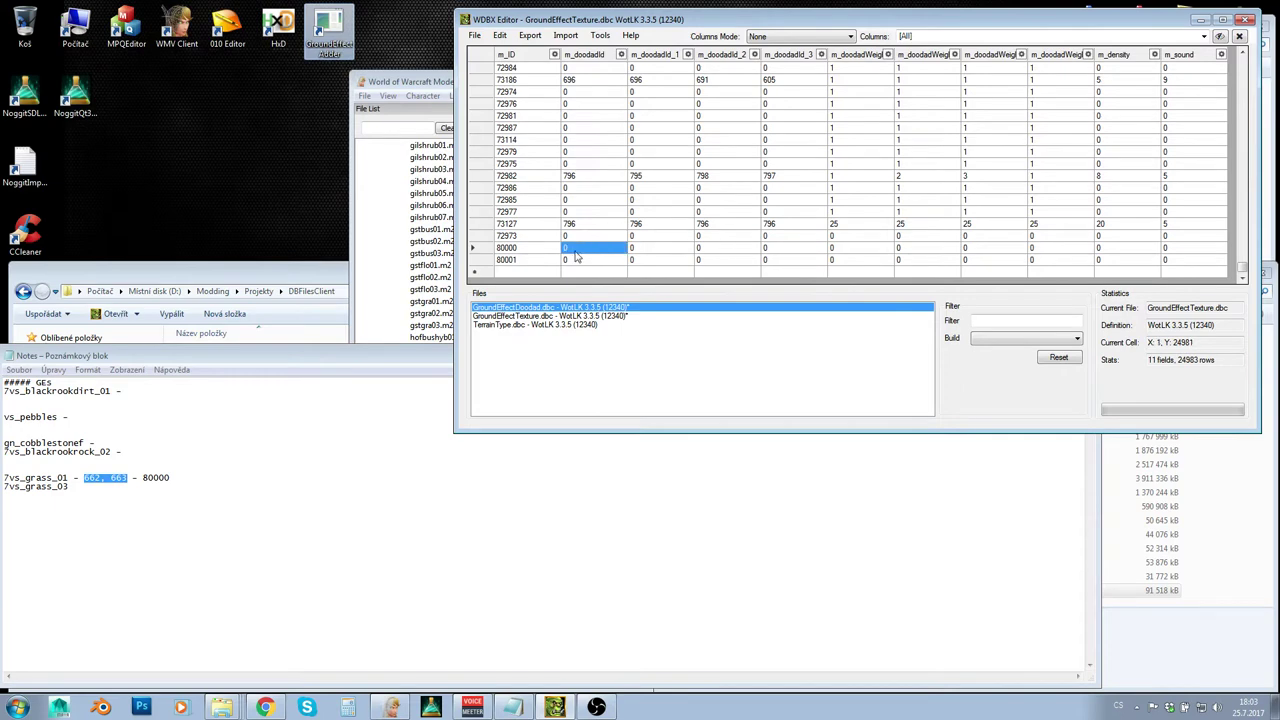
{"action": "type", "text": "6"}
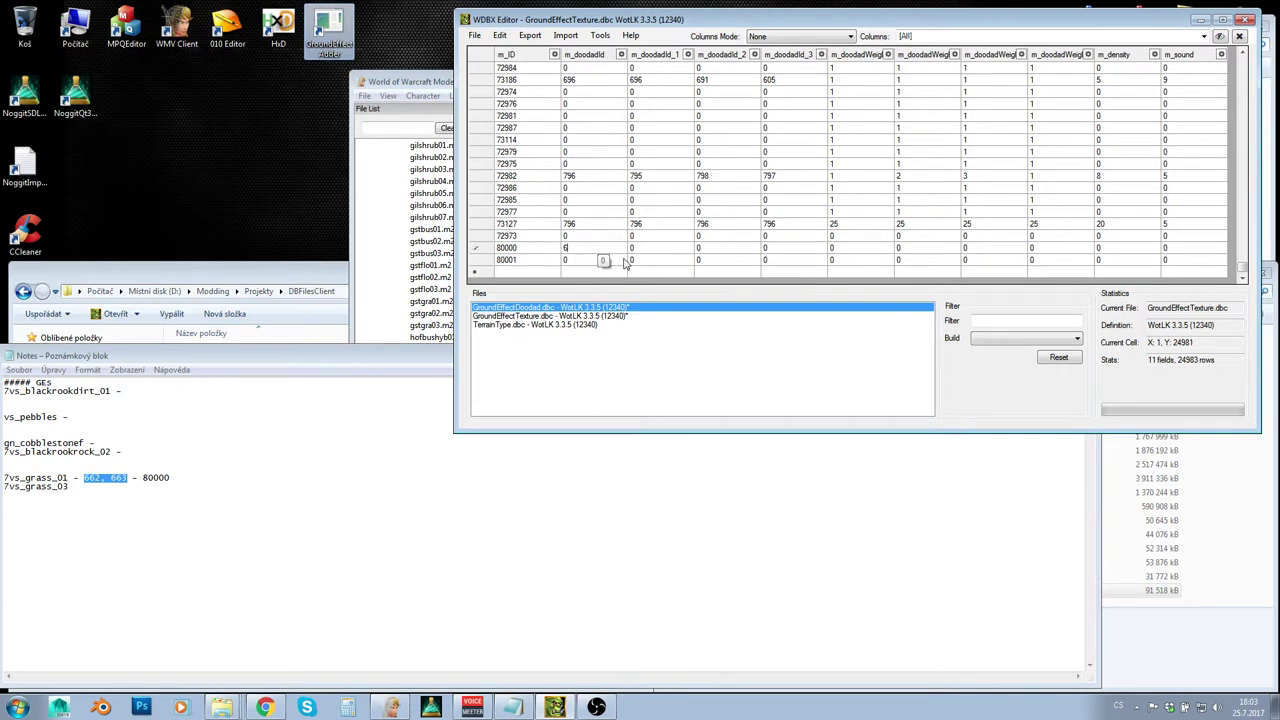
{"action": "type", "text": "62"}
{"action": "left_click", "coordinate": [643, 250]}
{"action": "type", "text": "663"}
{"action": "left_click", "coordinate": [637, 261]}
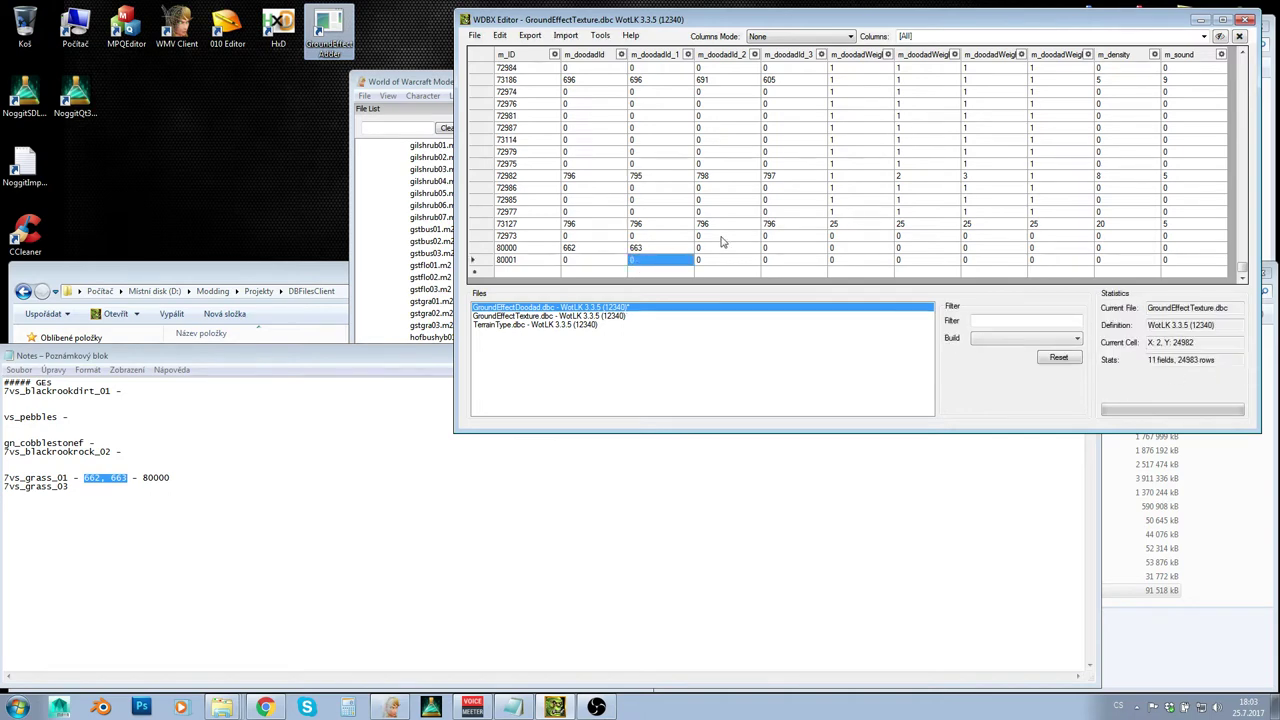
{"action": "left_click", "coordinate": [597, 248]}
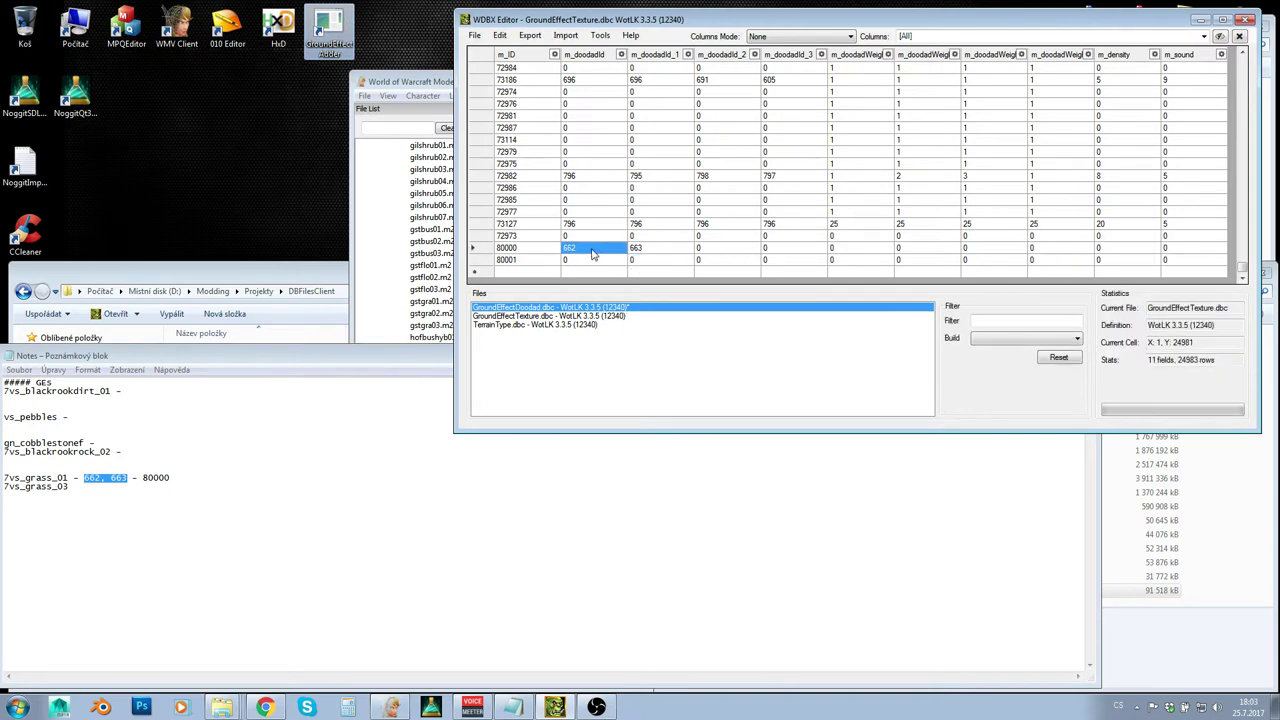
{"action": "left_click", "coordinate": [653, 251]}
{"action": "left_click", "coordinate": [727, 250]}
{"action": "left_click", "coordinate": [801, 249]}
{"action": "left_click", "coordinate": [846, 251]}
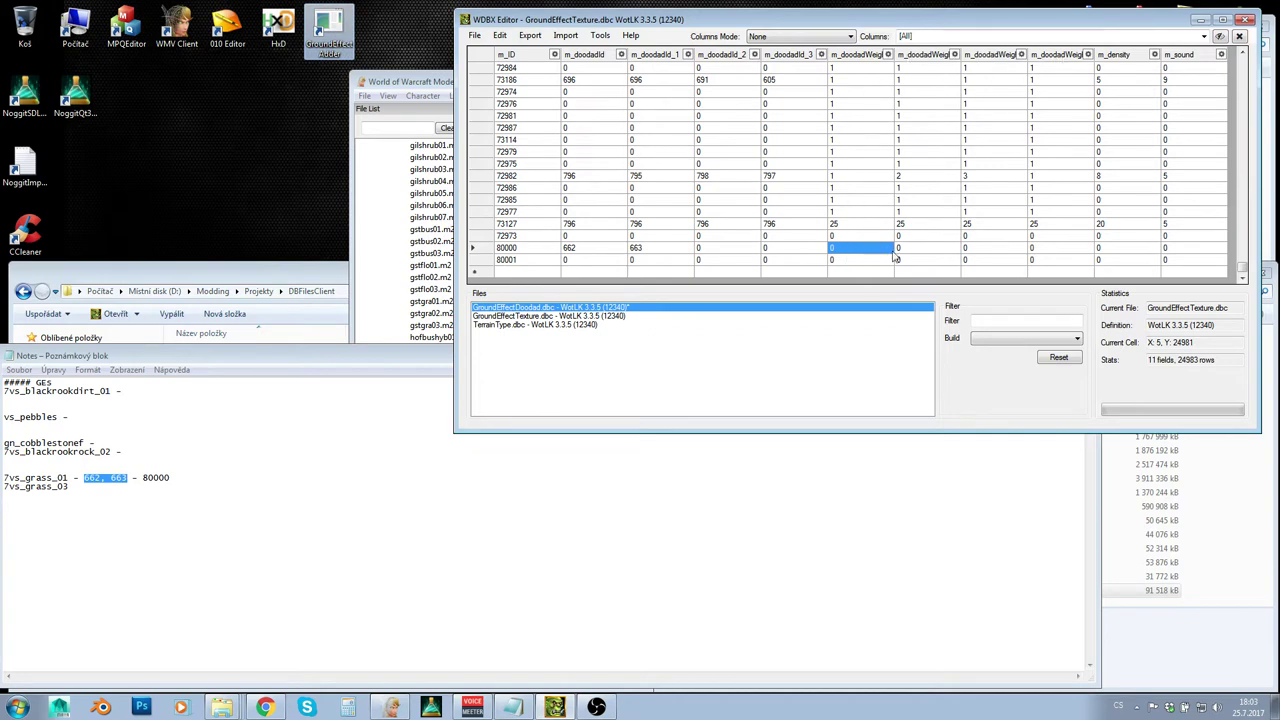
{"action": "key", "text": "Right"}
{"action": "key", "text": "Right"}
{"action": "key", "text": "Right"}
{"action": "key", "text": "Left"}
{"action": "key", "text": "Left"}
{"action": "key", "text": "Left"}
{"action": "left_click", "coordinate": [775, 252]}
{"action": "left_click", "coordinate": [731, 252]}
{"action": "left_click", "coordinate": [664, 252]}
{"action": "left_click", "coordinate": [582, 250]}
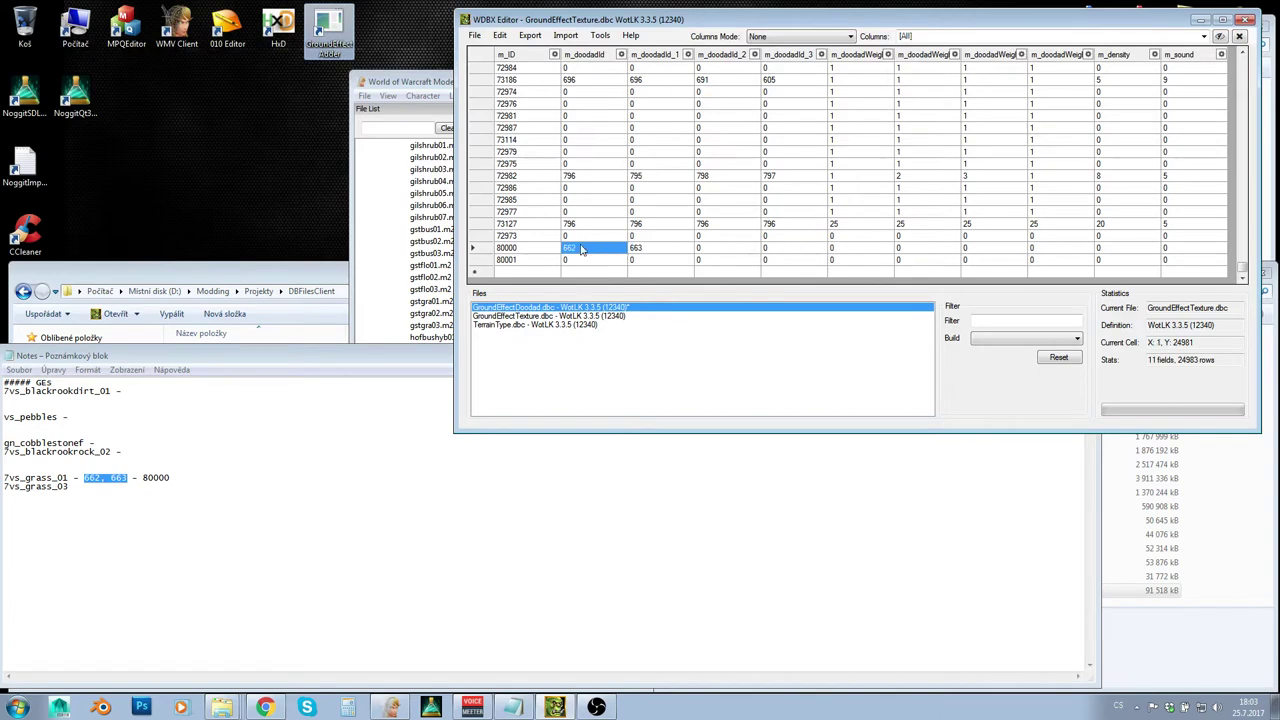
Step: Set the first doodad weight of texture row 80000 to 16
{"action": "left_click", "coordinate": [800, 251]}
{"action": "left_click", "coordinate": [843, 250]}
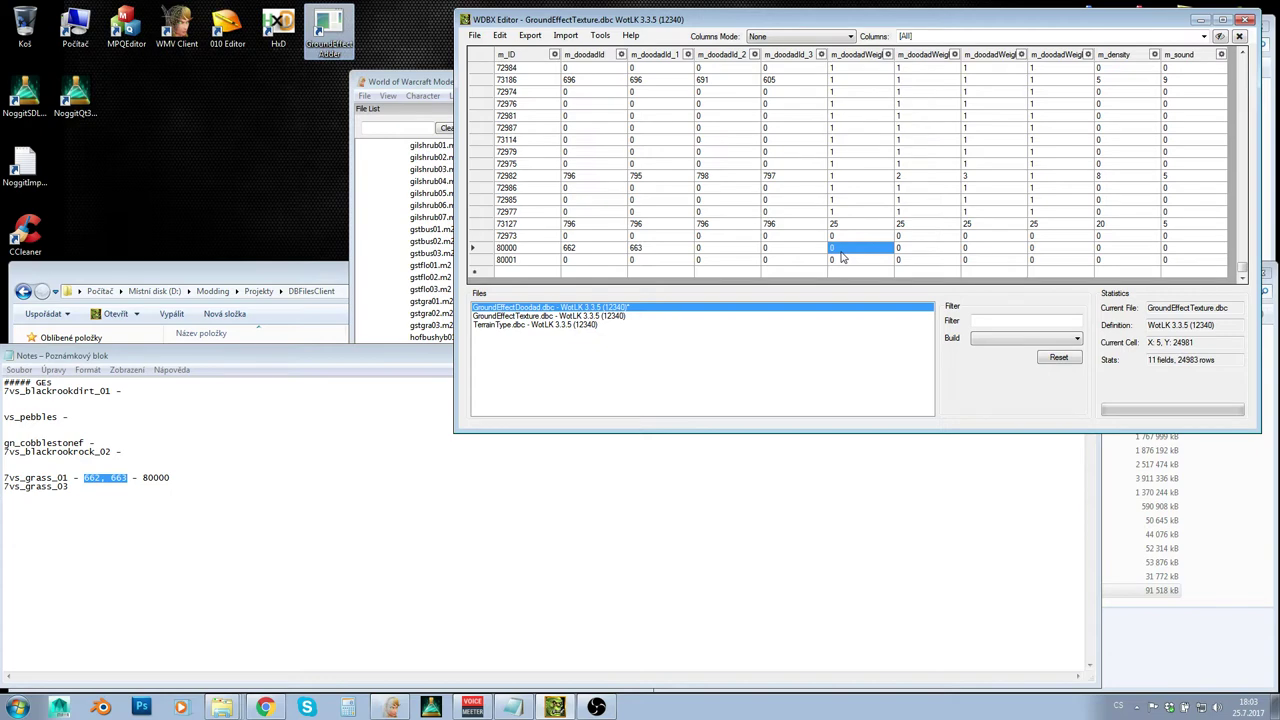
{"action": "type", "text": "16"}
{"action": "key", "text": "Tab"}
{"action": "key", "text": "Tab"}
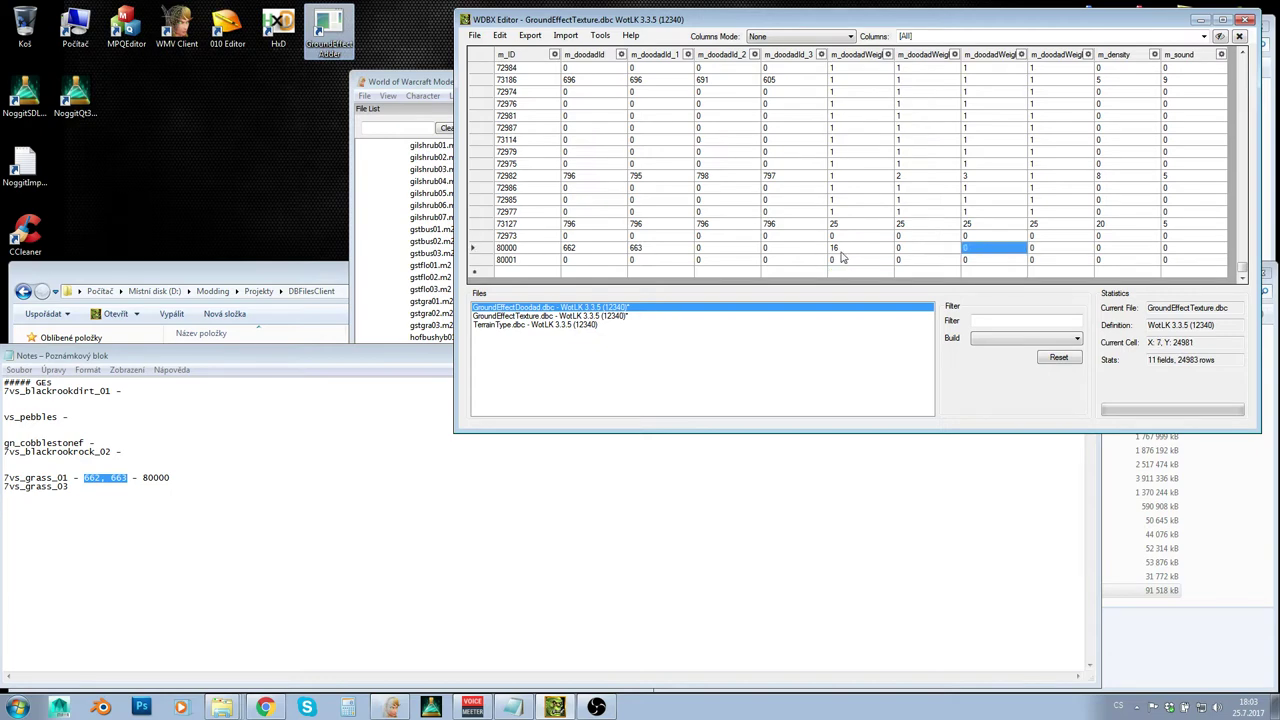
Step: Change the first doodad weight of row 80000 to 6 and set the second doodad weight to 10
{"action": "key", "text": "shift+Tab"}
{"action": "key", "text": "shift+Tab"}
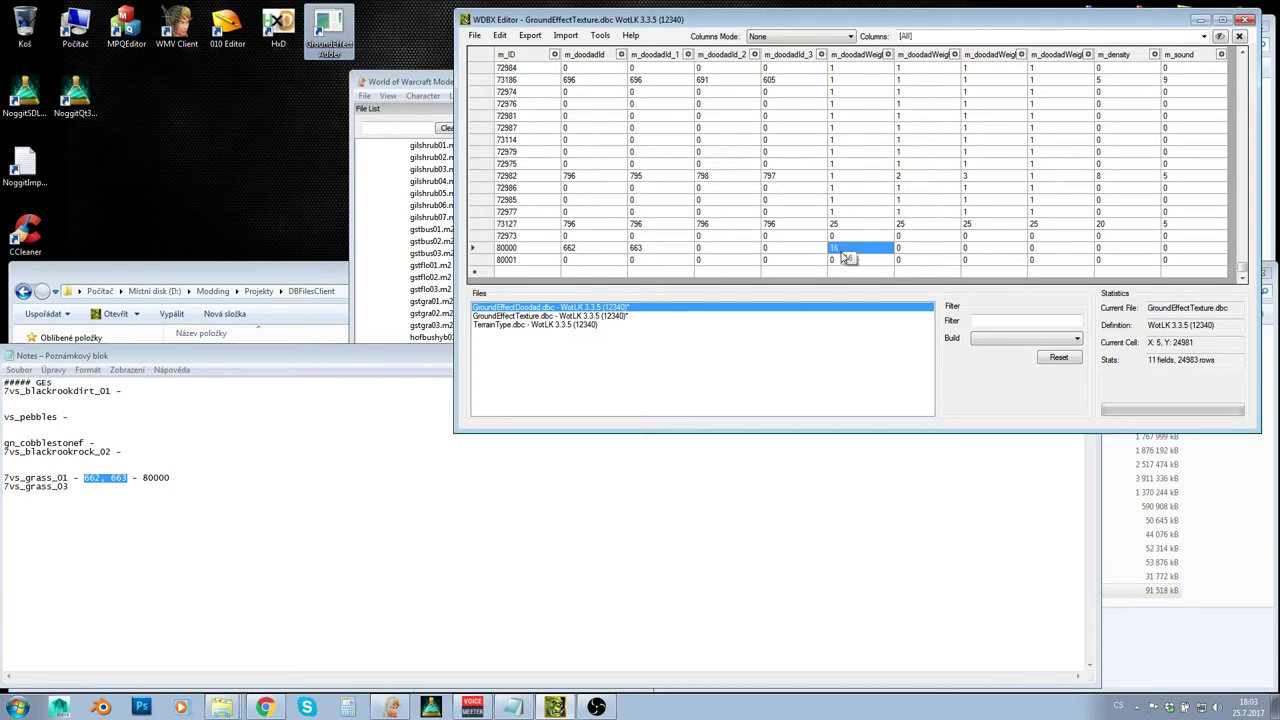
{"action": "key", "text": "Tab"}
{"action": "type", "text": "10"}
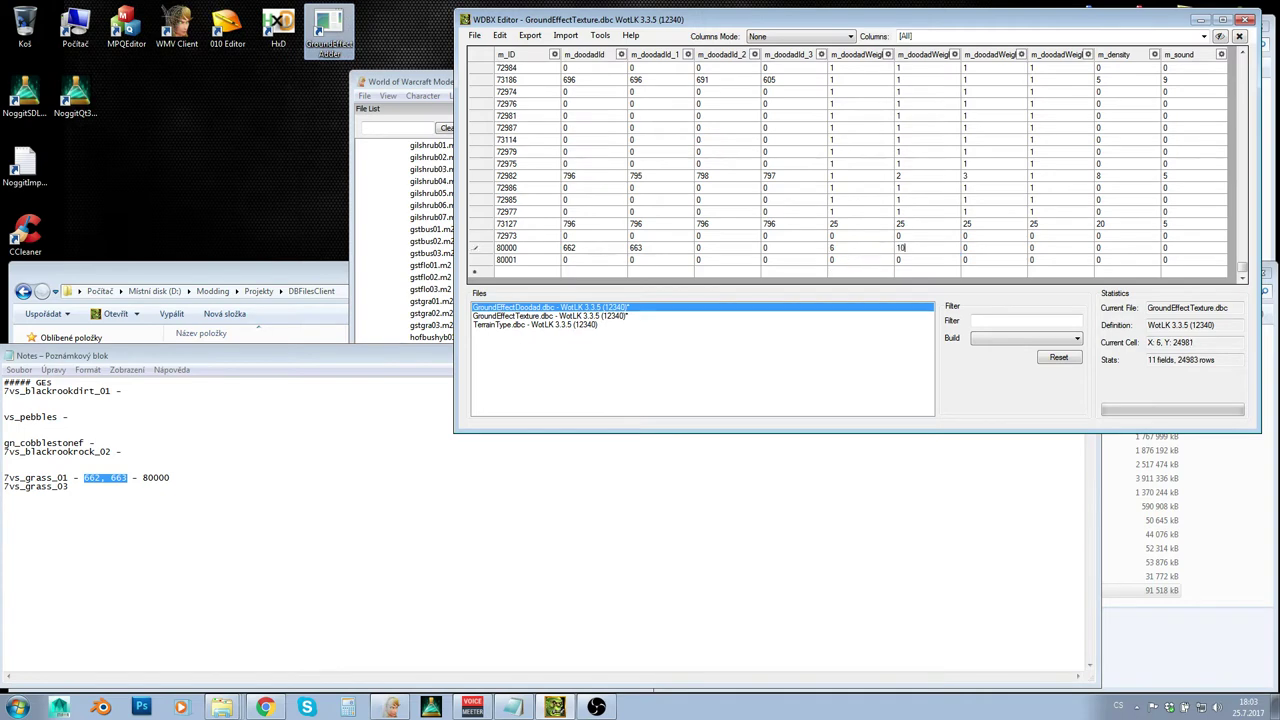
{"action": "key", "text": "shift+Tab"}
{"action": "left_click", "coordinate": [577, 250]}
{"action": "left_click", "coordinate": [642, 249]}
Step: Give the doodads 662 and 663 in row 80000 equal weights of 8 each
{"action": "left_click", "coordinate": [841, 251]}
{"action": "type", "text": "8"}
{"action": "key", "text": "Return"}
{"action": "key", "text": "Up"}
{"action": "key", "text": "Right"}
{"action": "type", "text": "8"}
{"action": "key", "text": "Return"}
{"action": "key", "text": "Up"}
Step: Set the first doodad weight of row 80000 to 1 and the second to 15
{"action": "left_click", "coordinate": [836, 250]}
{"action": "type", "text": "1"}
{"action": "left_click", "coordinate": [935, 249]}
{"action": "type", "text": "15"}
{"action": "left_click", "coordinate": [798, 252]}
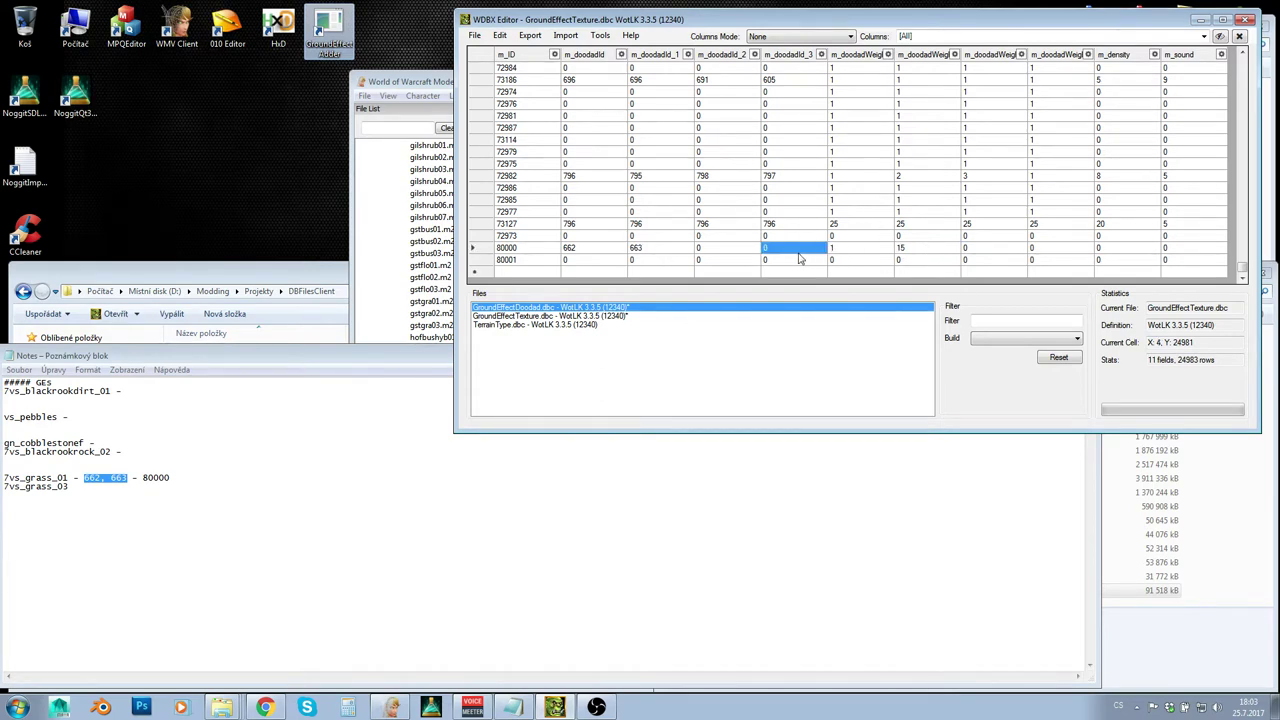
{"action": "left_click", "coordinate": [572, 248]}
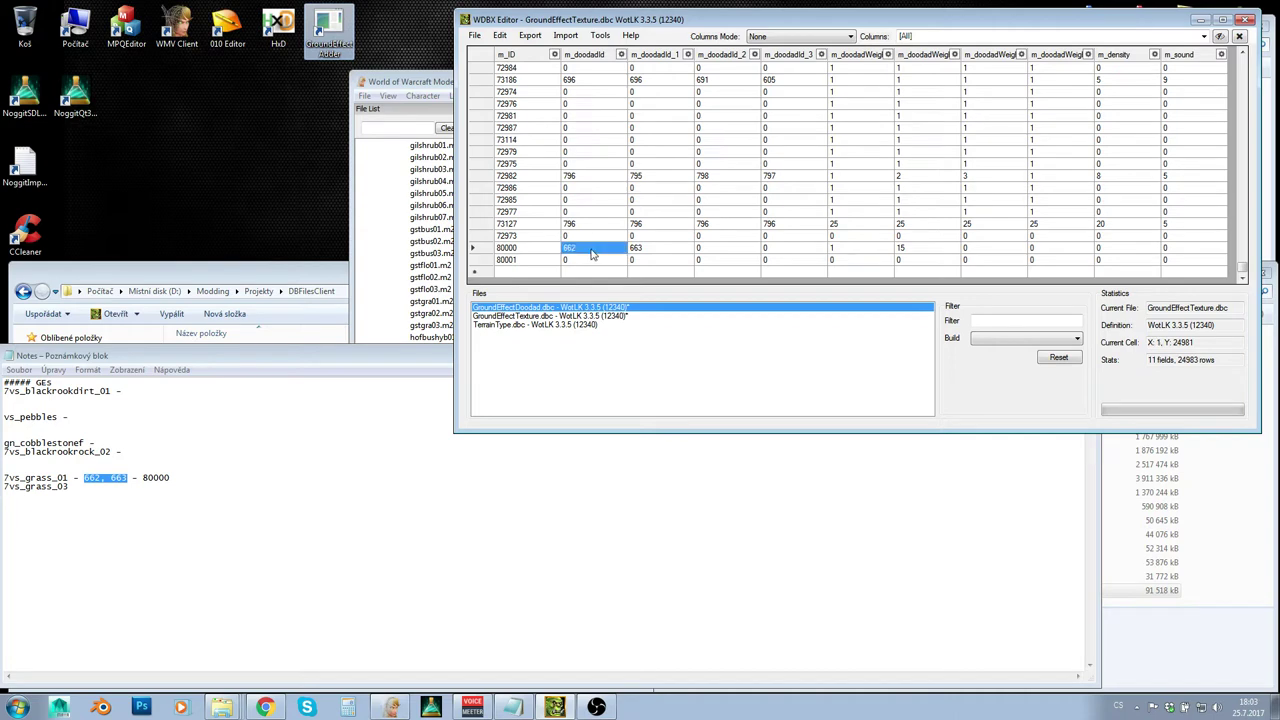
{"action": "left_click", "coordinate": [649, 250]}
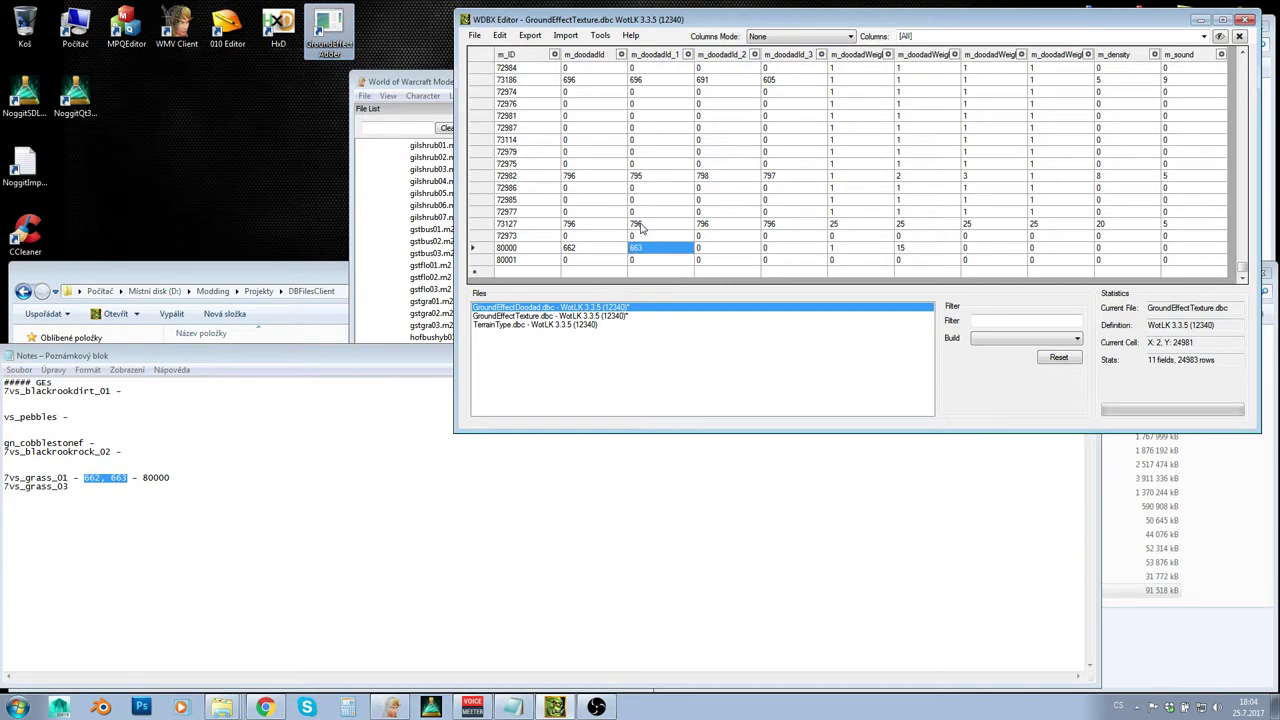
Step: Change both doodad weights of row 80000 from the uneven split to 8 and 8
{"action": "left_click", "coordinate": [578, 252]}
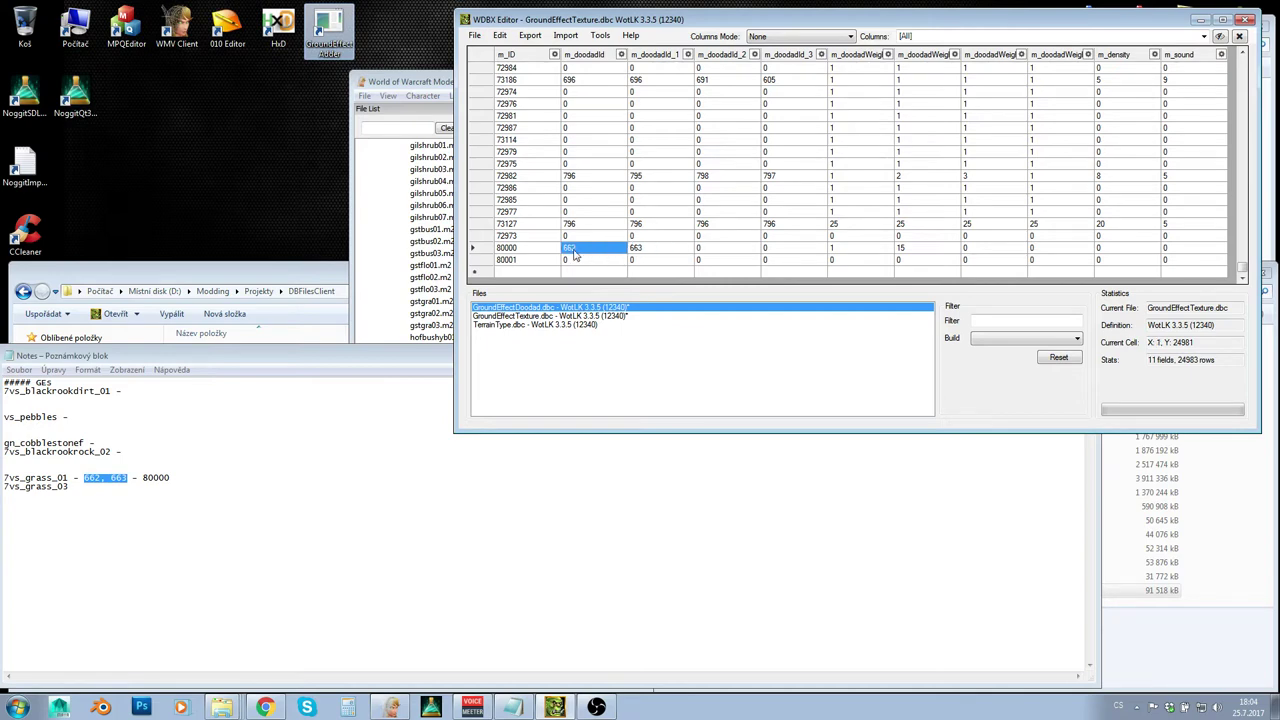
{"action": "left_click", "coordinate": [839, 250]}
{"action": "type", "text": "8"}
{"action": "left_click", "coordinate": [912, 247]}
{"action": "type", "text": "8"}
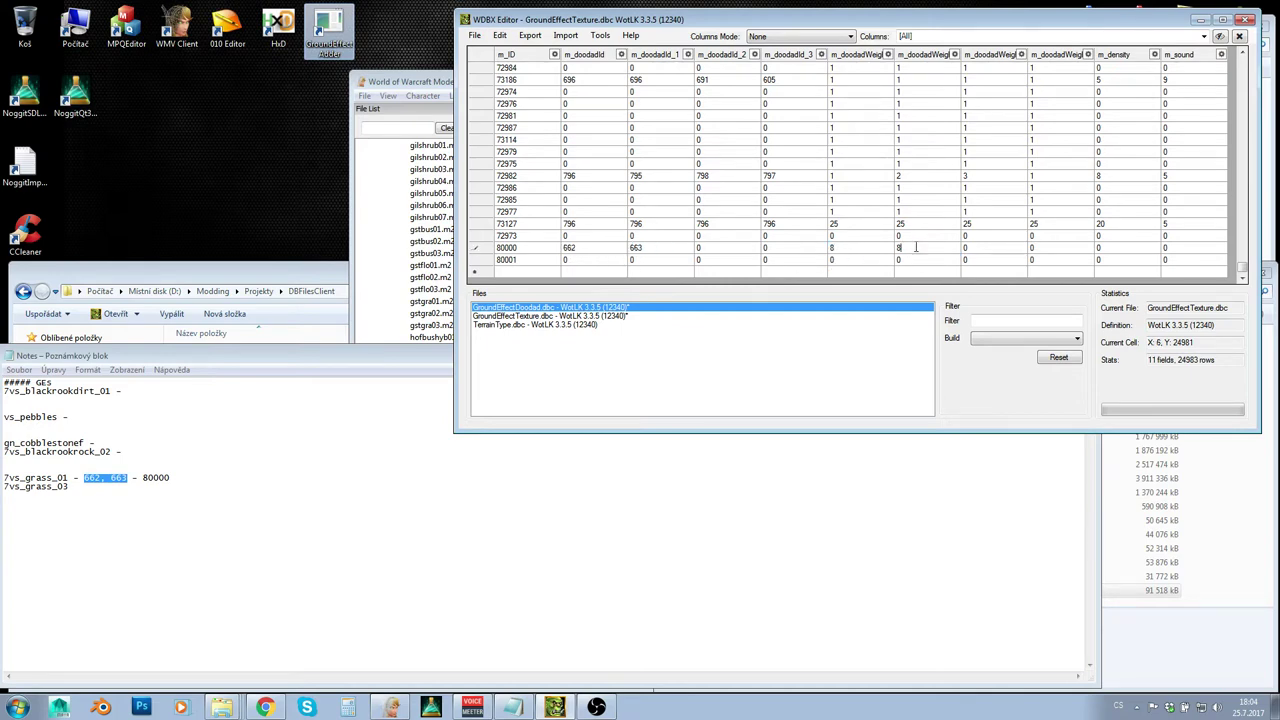
{"action": "left_click", "coordinate": [868, 237]}
{"action": "left_click", "coordinate": [639, 249]}
{"action": "left_click", "coordinate": [594, 244]}
{"action": "left_click", "coordinate": [642, 250]}
{"action": "left_click", "coordinate": [594, 248]}
{"action": "left_click", "coordinate": [666, 247]}
{"action": "left_click", "coordinate": [588, 252]}
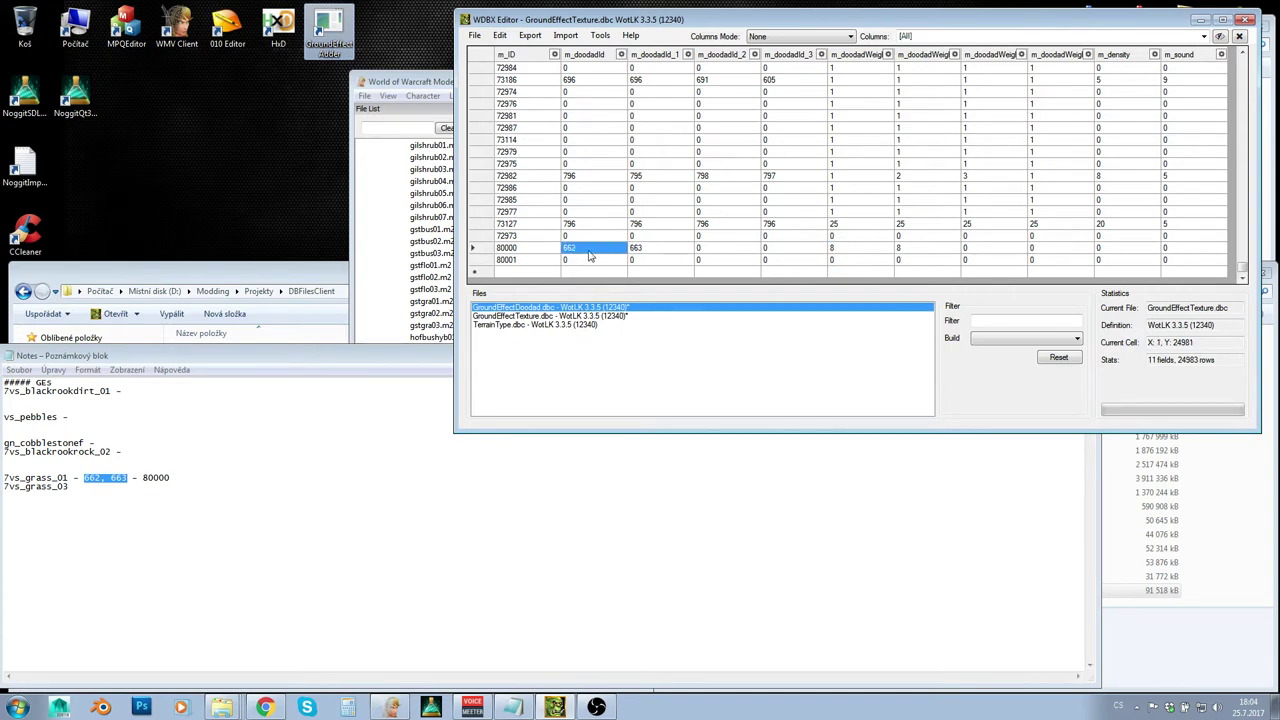
{"action": "left_click", "coordinate": [658, 252]}
{"action": "key", "text": "Escape"}
{"action": "left_click", "coordinate": [612, 252]}
{"action": "left_click", "coordinate": [636, 250]}
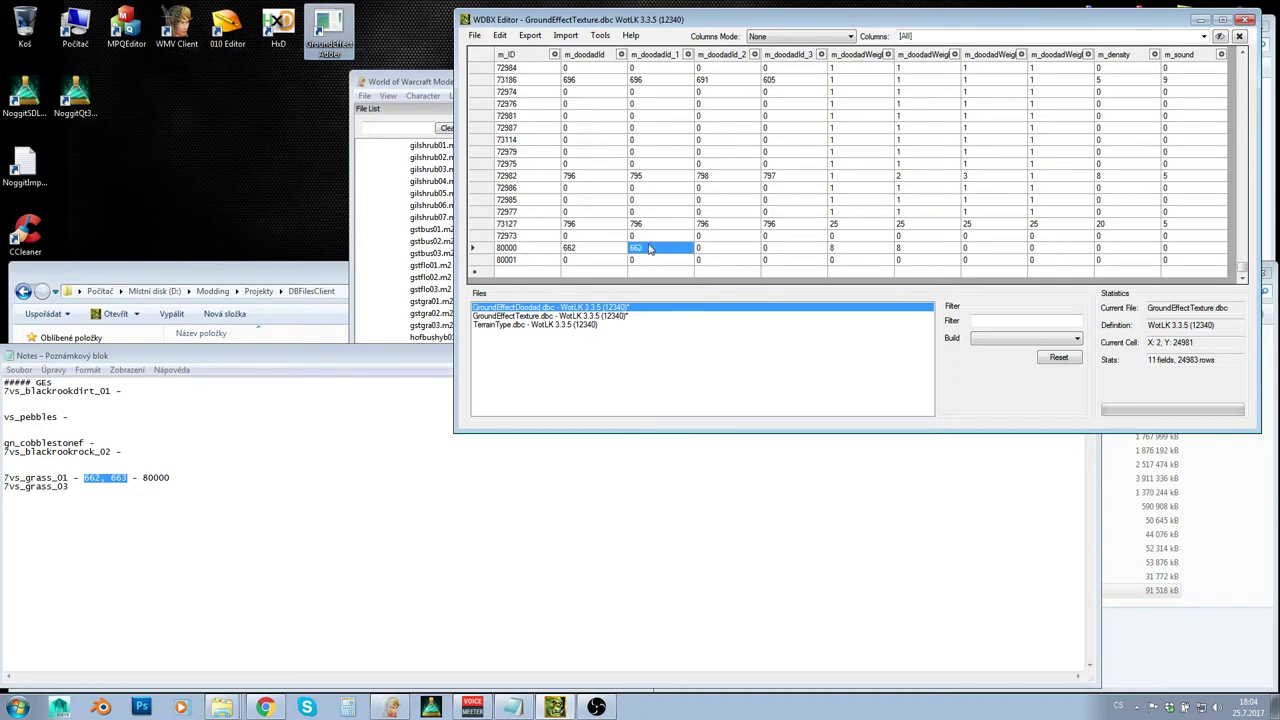
Step: Compare the unused weight and density columns of row 80000 with the doodad IDs and weights of row 73127
{"action": "left_click", "coordinate": [990, 251]}
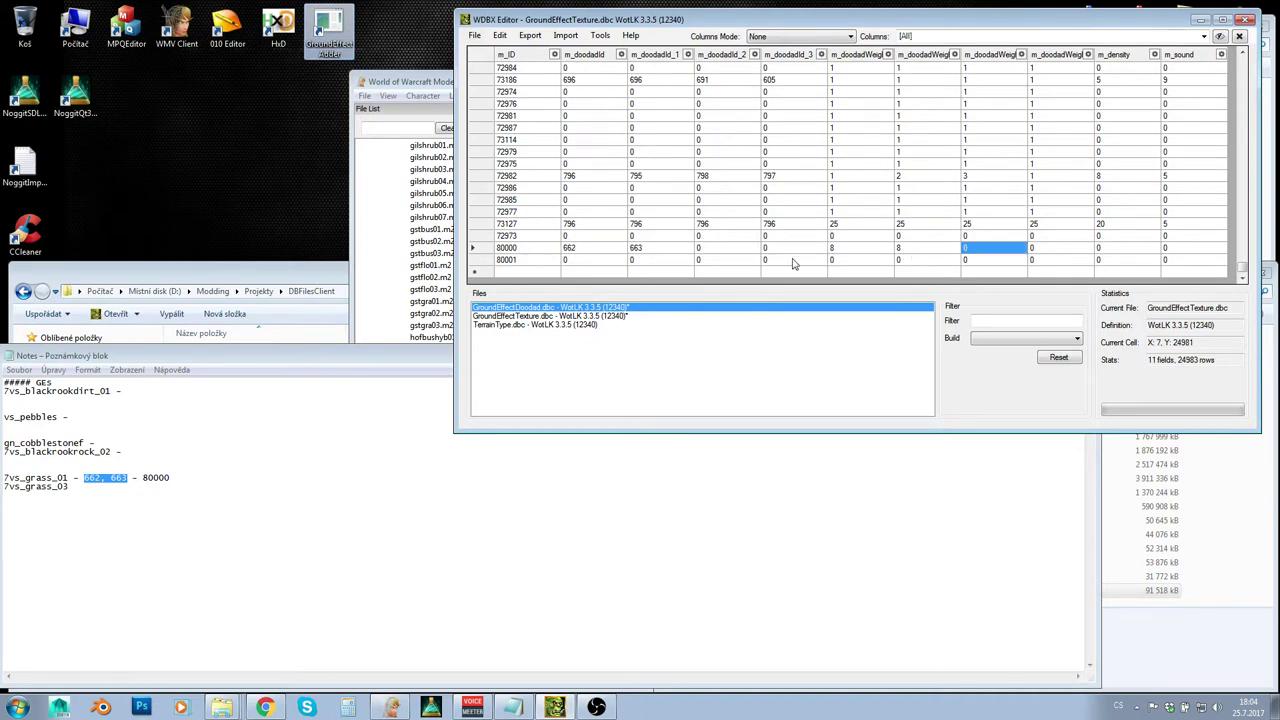
{"action": "left_click", "coordinate": [1053, 250]}
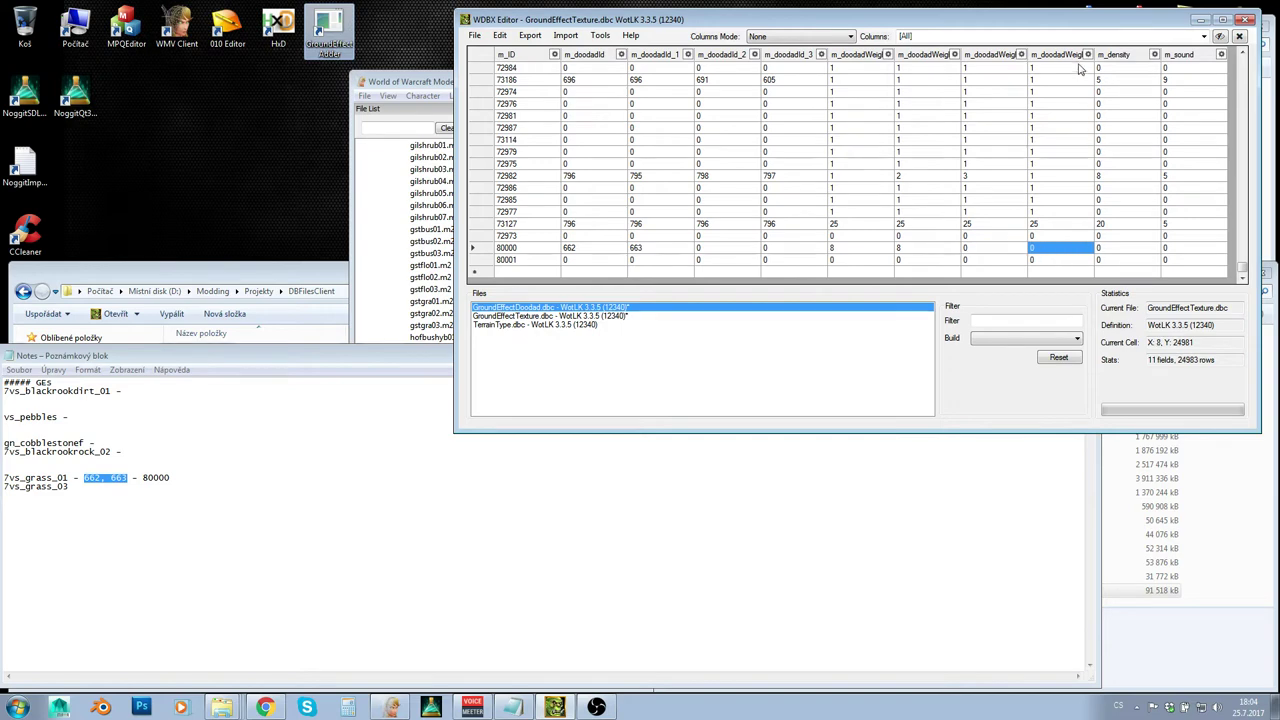
{"action": "left_click", "coordinate": [1111, 250]}
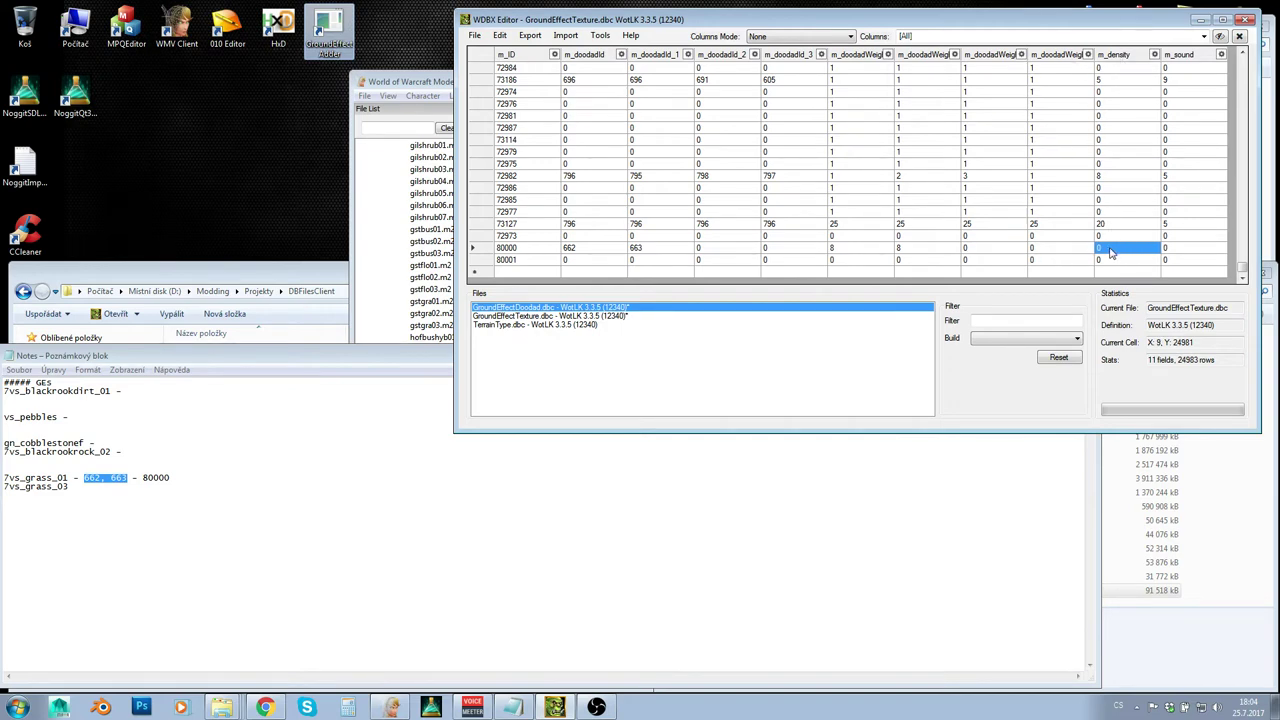
{"action": "left_click", "coordinate": [857, 226]}
{"action": "left_click", "coordinate": [908, 226]}
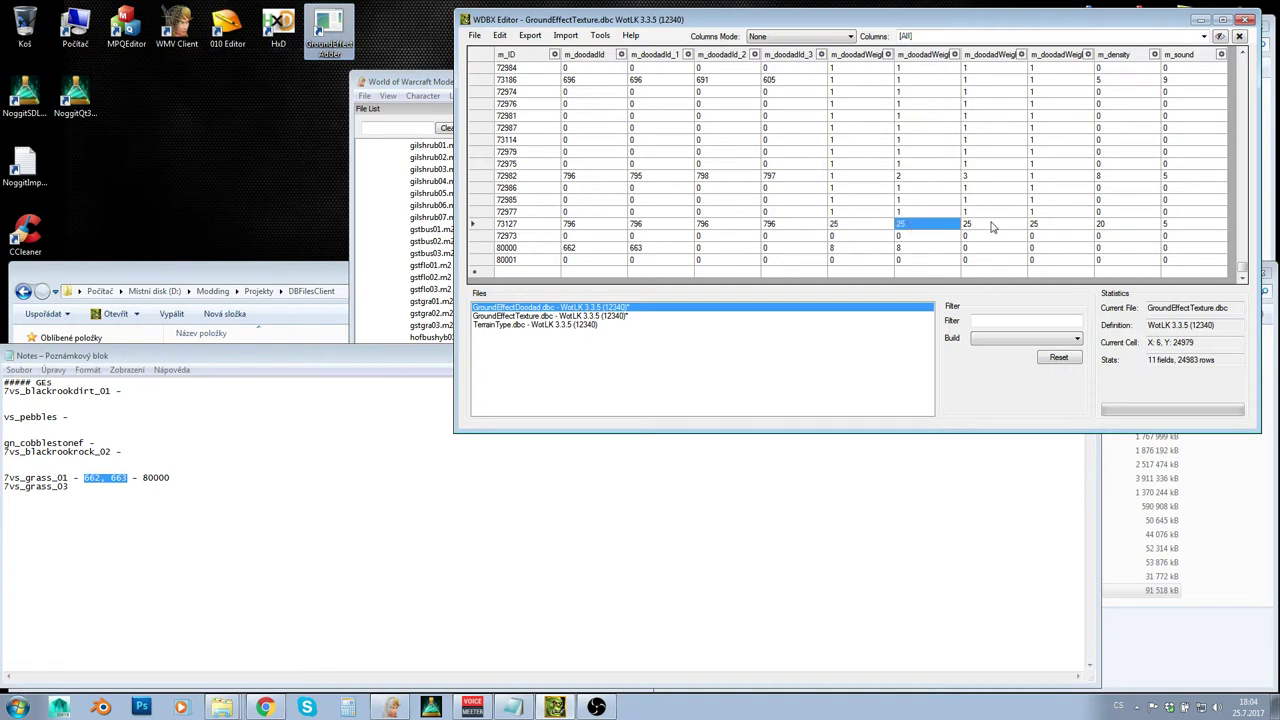
{"action": "left_click", "coordinate": [992, 226]}
{"action": "left_click", "coordinate": [1050, 229]}
{"action": "left_click_drag", "start_coordinate": [921, 227], "coordinate": [850, 233]}
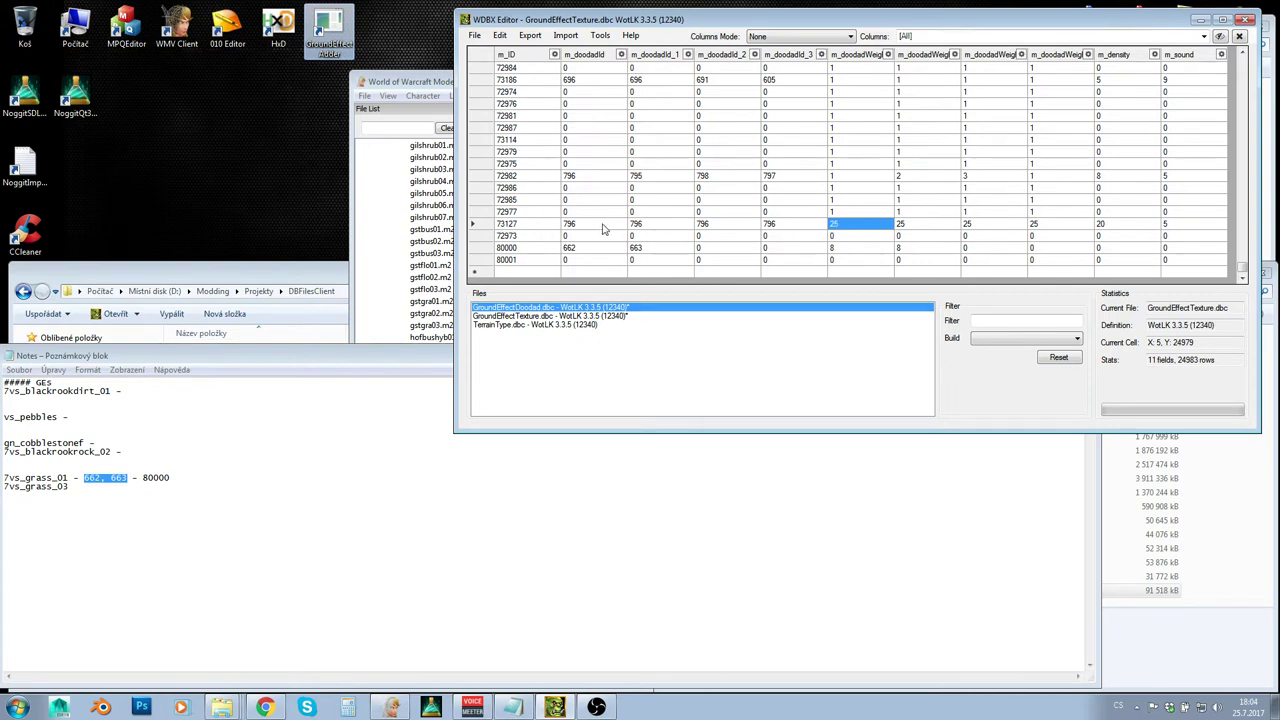
{"action": "left_click", "coordinate": [770, 228]}
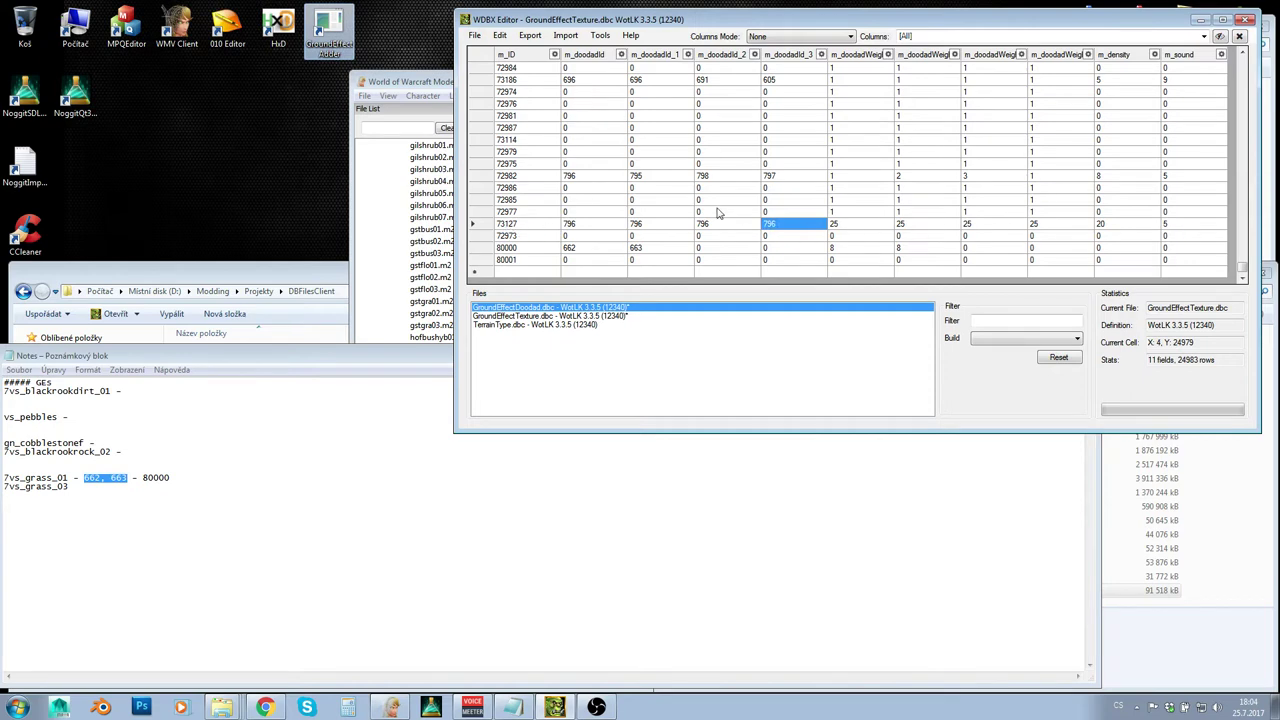
{"action": "left_click_drag", "start_coordinate": [836, 222], "coordinate": [1034, 225]}
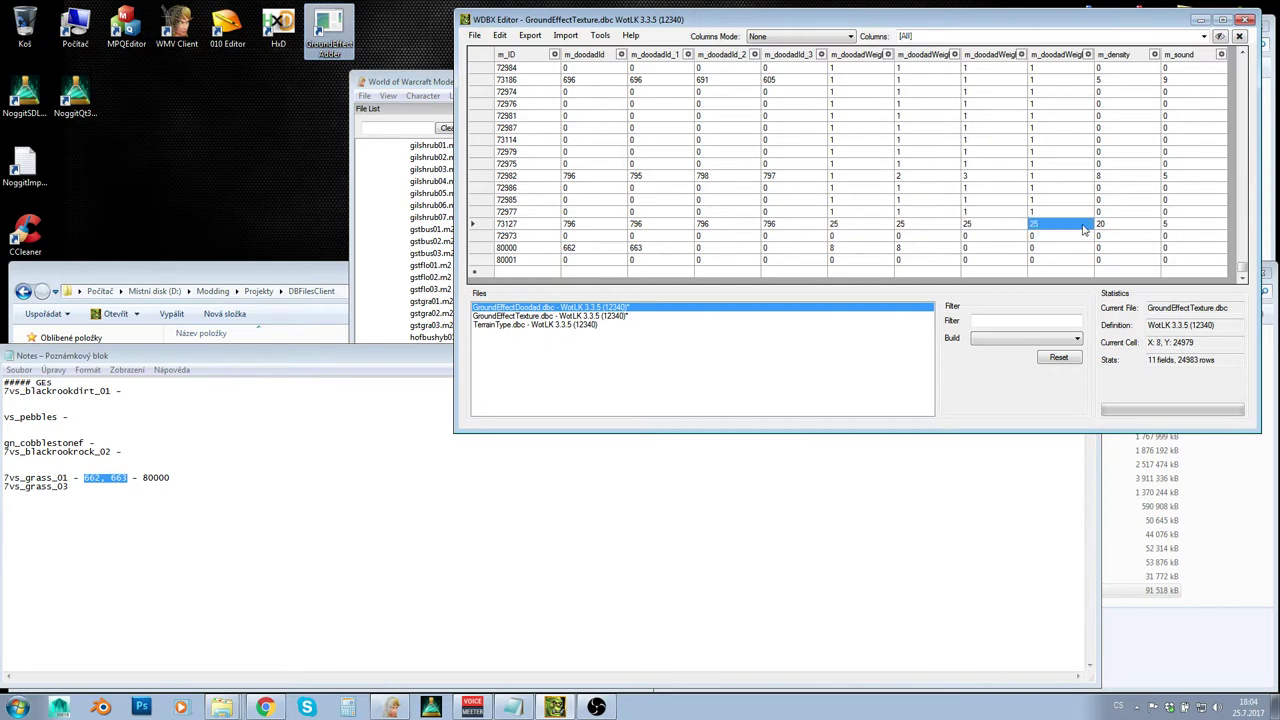
Step: Examine the four doodad weights of row 37780, an entry without doodads much higher in the table
{"action": "scroll", "coordinate": [1003, 197], "scroll_direction": "up", "scroll_amount": 10}
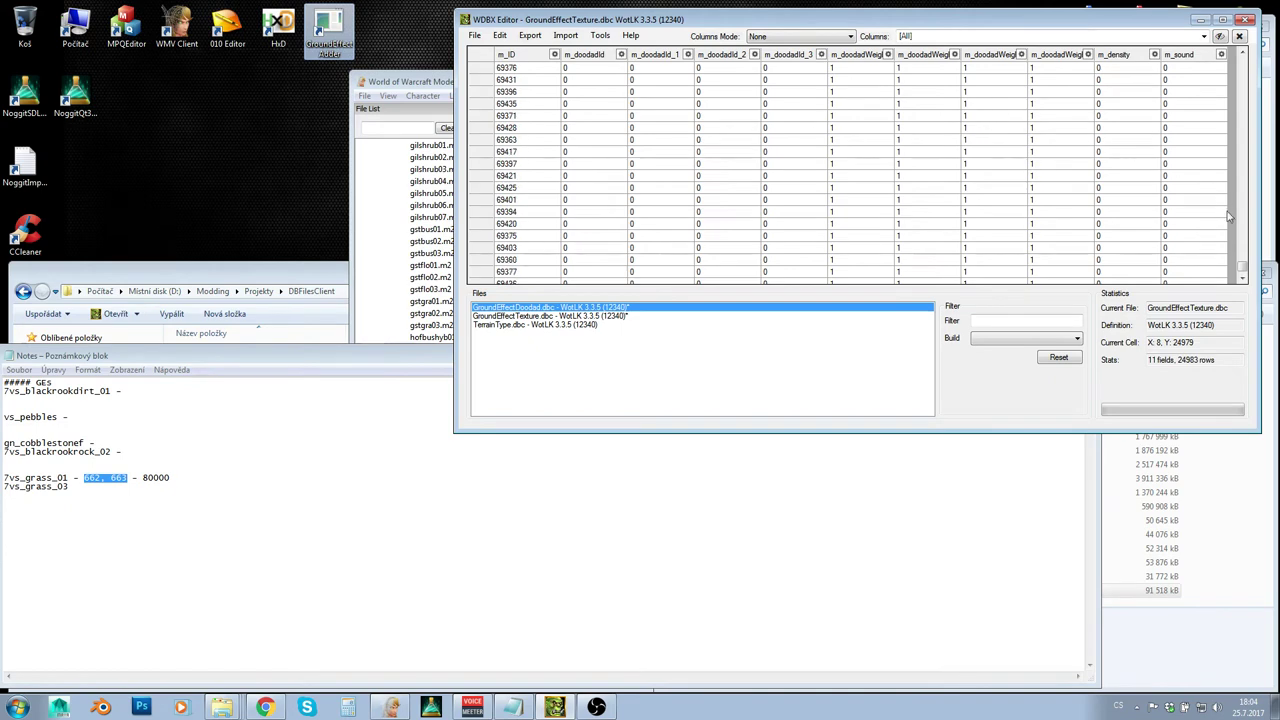
{"action": "left_click_drag", "start_coordinate": [1242, 268], "coordinate": [1250, 242]}
{"action": "left_click", "coordinate": [848, 141]}
{"action": "left_click", "coordinate": [932, 141]}
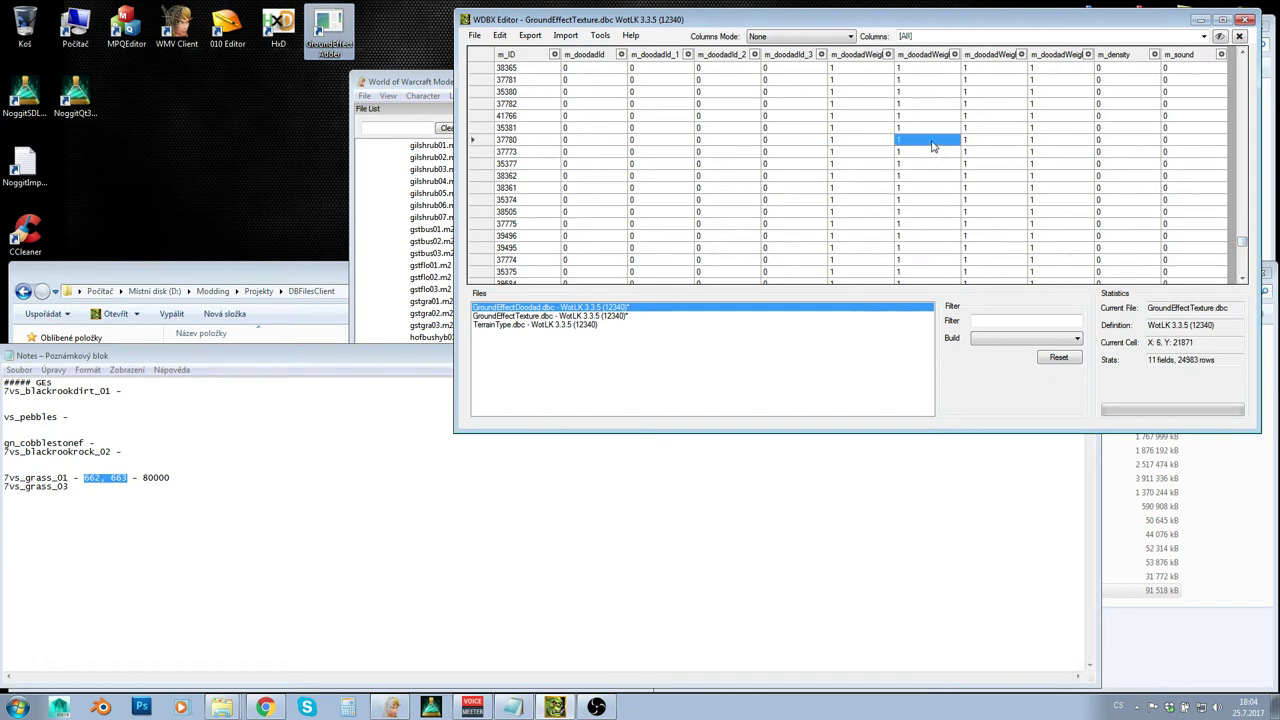
{"action": "left_click", "coordinate": [1012, 140]}
{"action": "left_click", "coordinate": [1058, 140]}
{"action": "left_click_drag", "start_coordinate": [1245, 243], "coordinate": [1241, 292]}
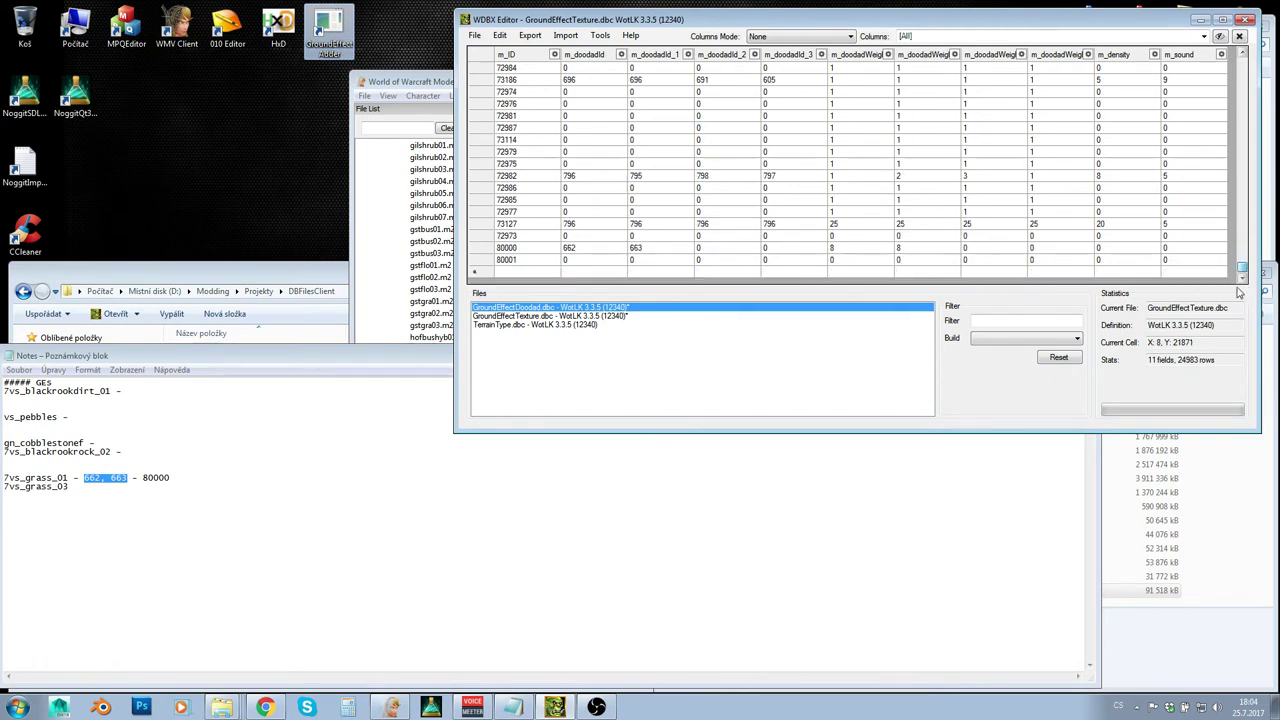
Step: Set the first two doodad weights of row 80000 to 1 each
{"action": "left_click", "coordinate": [878, 248]}
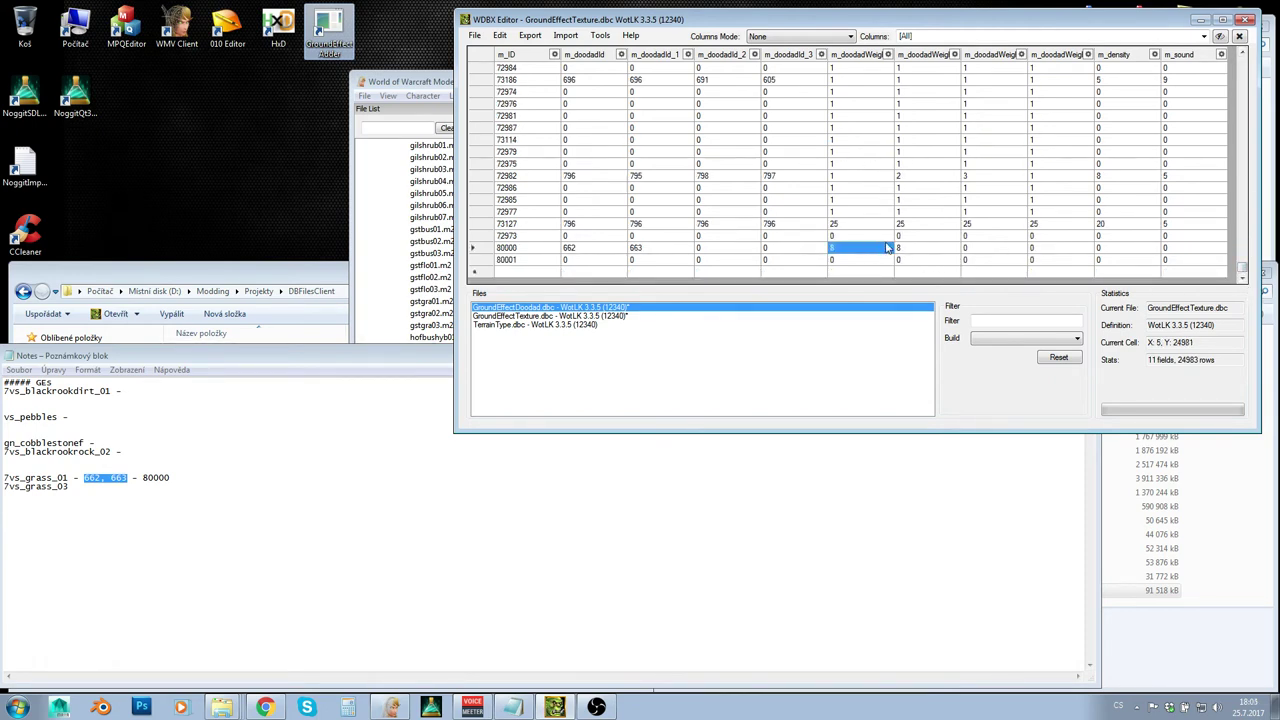
{"action": "left_click", "coordinate": [590, 250]}
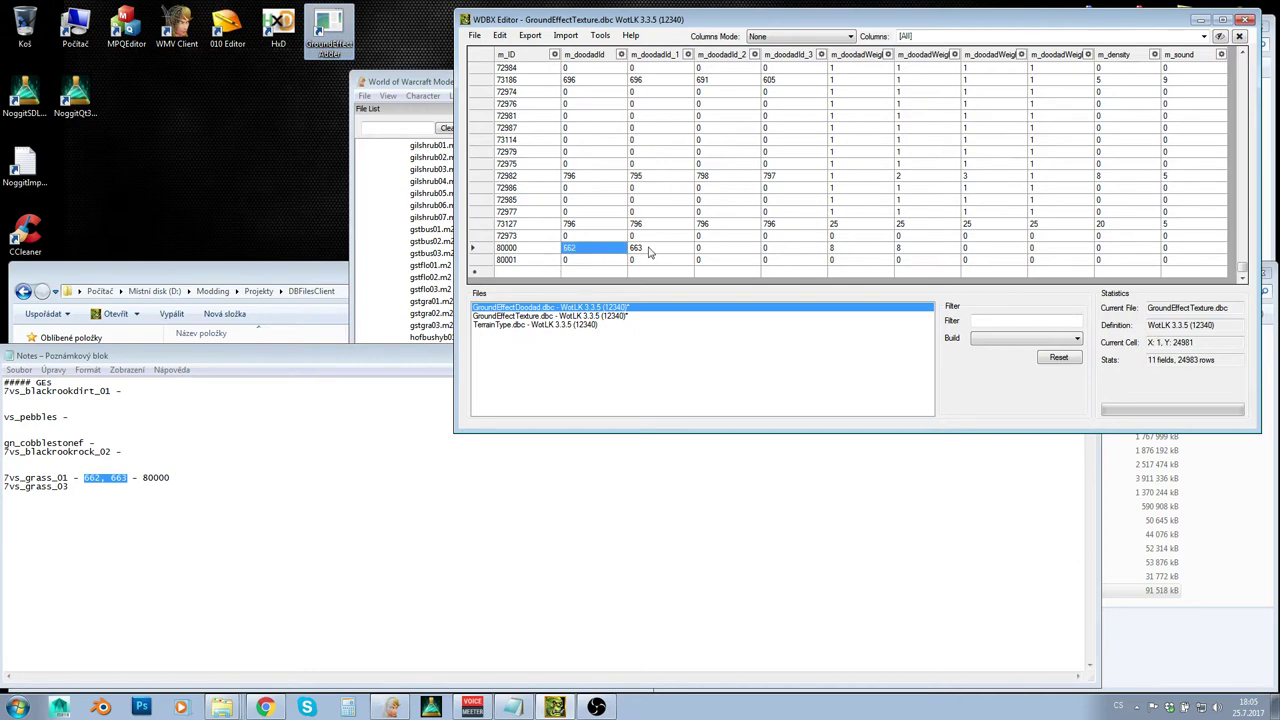
{"action": "left_click", "coordinate": [652, 250]}
{"action": "left_click", "coordinate": [857, 250]}
{"action": "left_click", "coordinate": [915, 250]}
{"action": "left_click", "coordinate": [980, 250]}
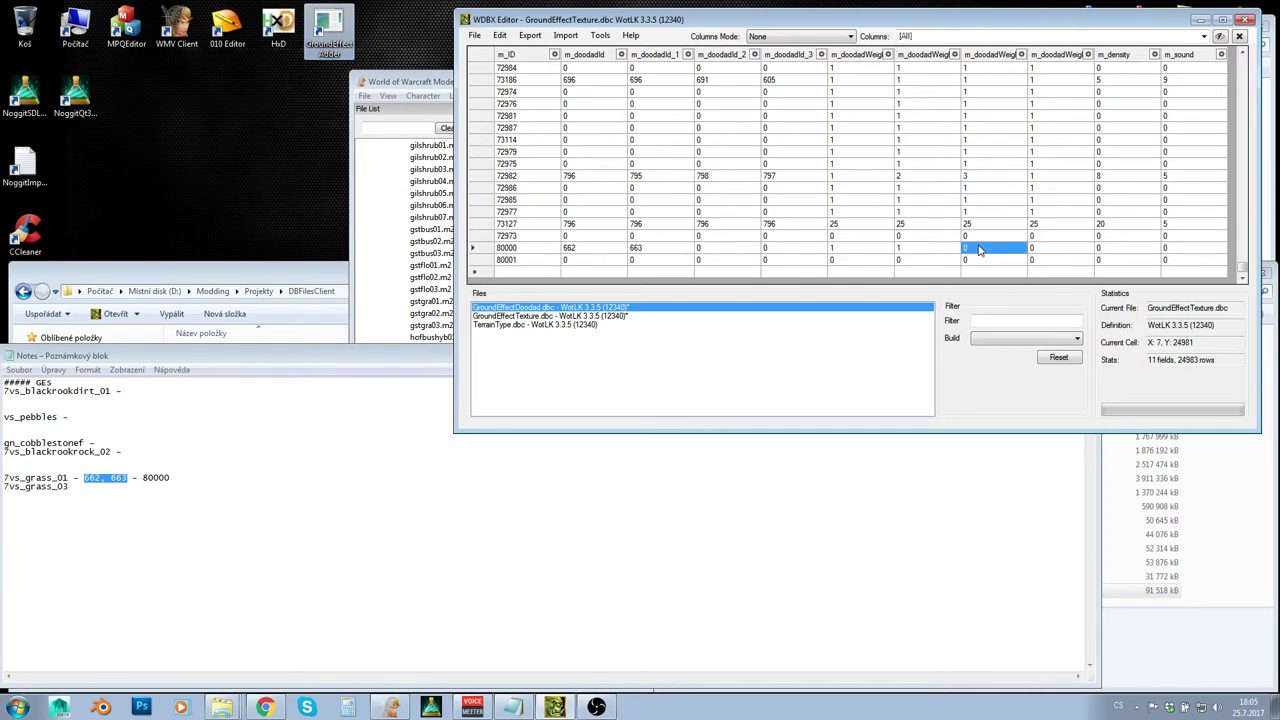
Step: Set the first and second doodad weights of row 80000 to 8 each
{"action": "left_click", "coordinate": [862, 250]}
{"action": "type", "text": "8"}
{"action": "left_click", "coordinate": [928, 248]}
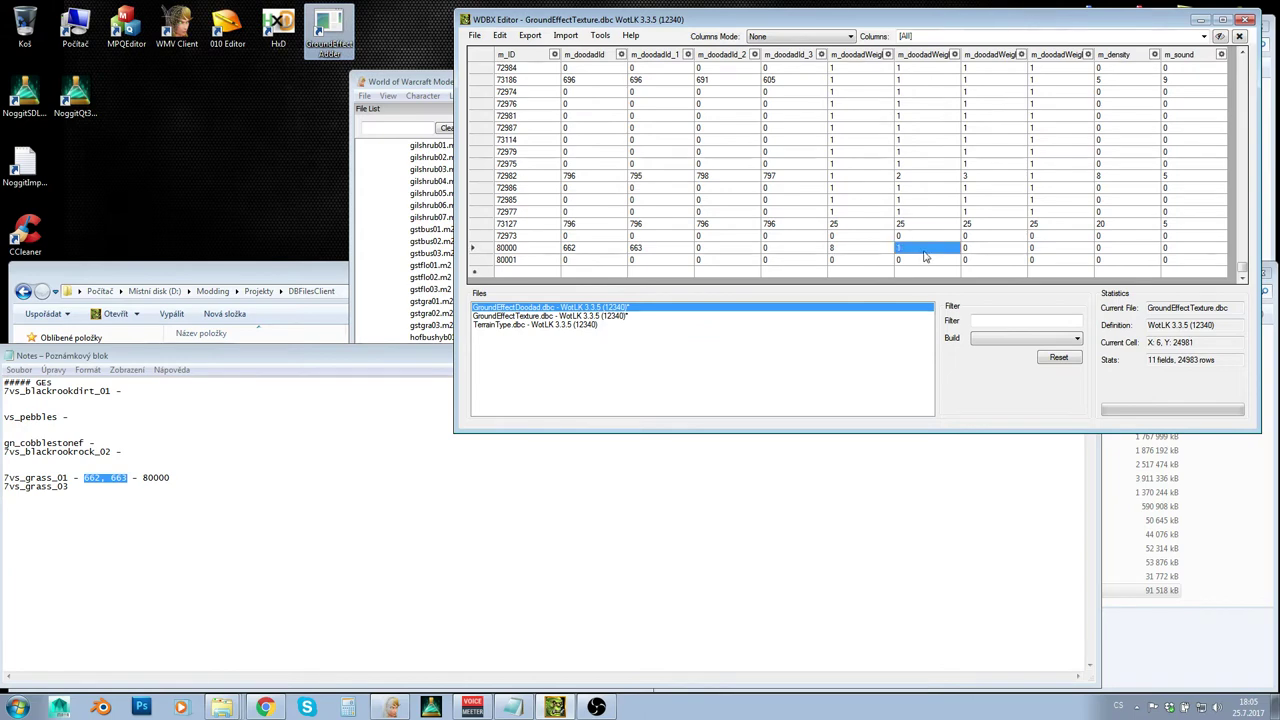
{"action": "type", "text": "8"}
{"action": "left_click", "coordinate": [1060, 236]}
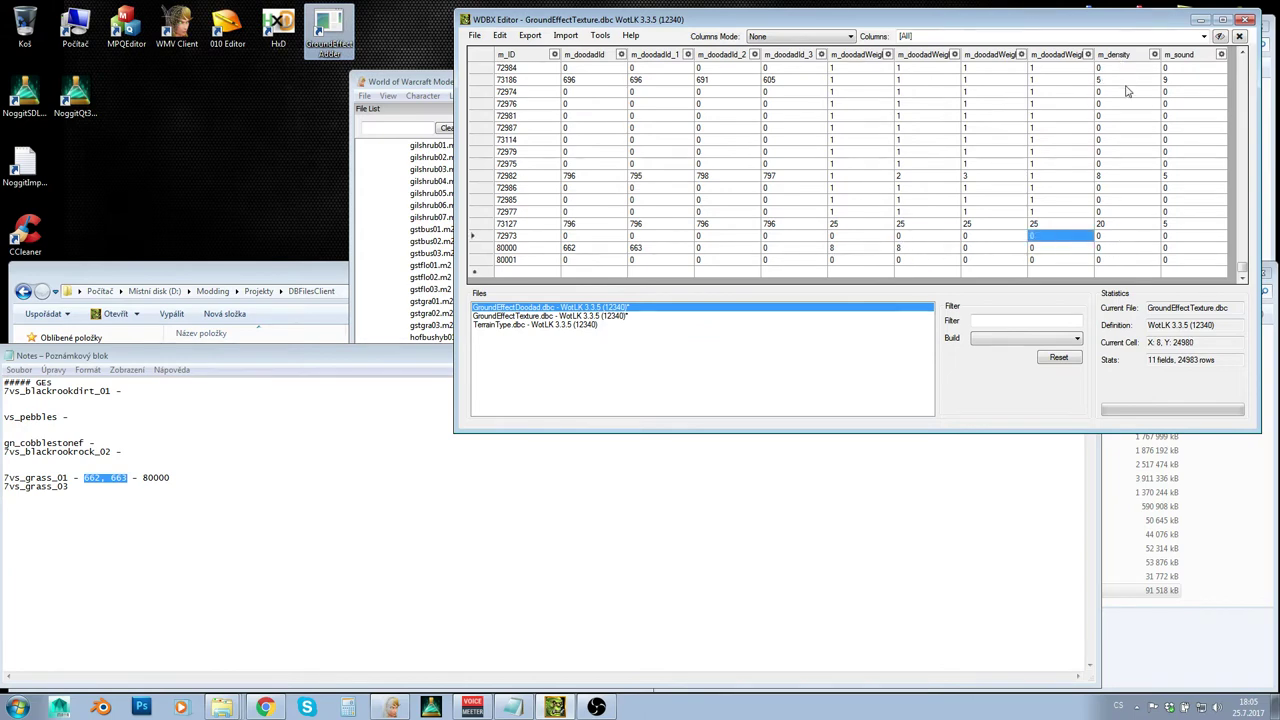
Step: Compare the m_density values of rows 73186 and 72982, and try a density of 8 for row 80000
{"action": "left_click", "coordinate": [1112, 249]}
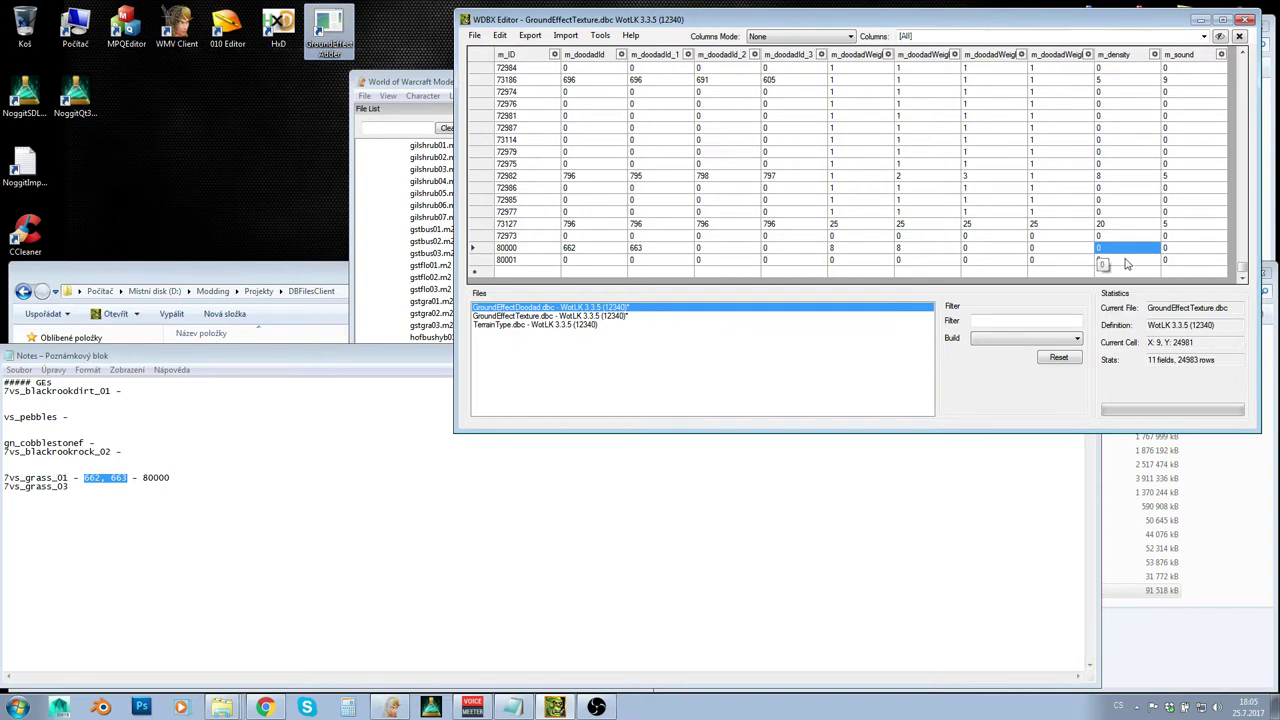
{"action": "left_click", "coordinate": [1115, 81]}
{"action": "left_click", "coordinate": [1111, 178]}
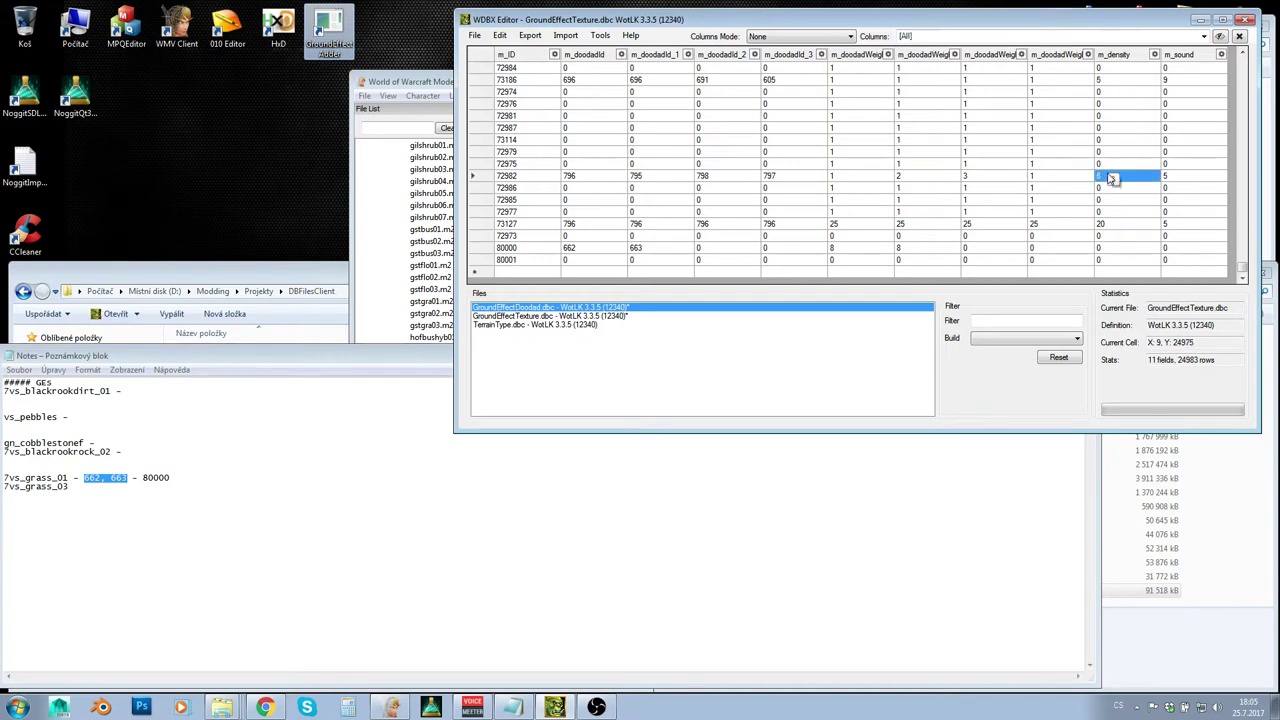
{"action": "left_click", "coordinate": [1111, 248]}
{"action": "type", "text": "8"}
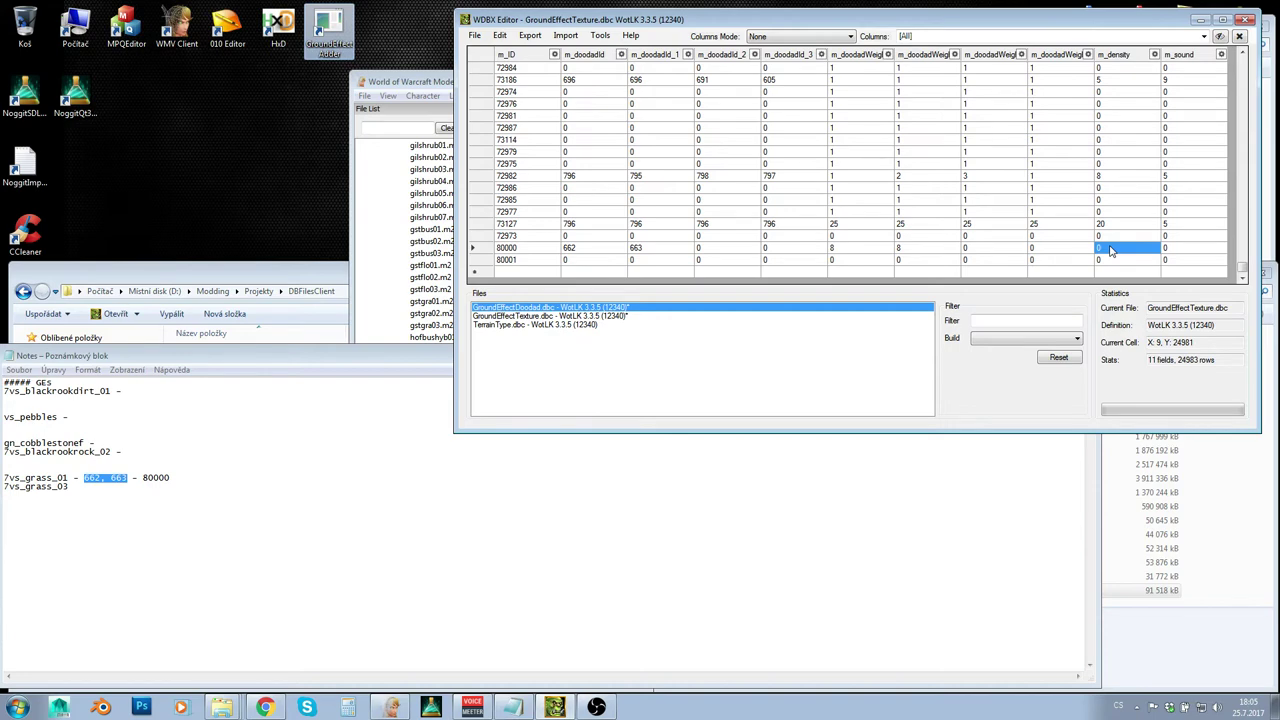
Step: Try m_density values of 16, 20, 24 and 0 in succession for row 80000
{"action": "type", "text": "16"}
{"action": "key", "text": "Return"}
{"action": "left_click", "coordinate": [1111, 248]}
{"action": "type", "text": "20"}
{"action": "key", "text": "Return"}
{"action": "type", "text": "24"}
{"action": "key", "text": "Return"}
{"action": "type", "text": "0"}
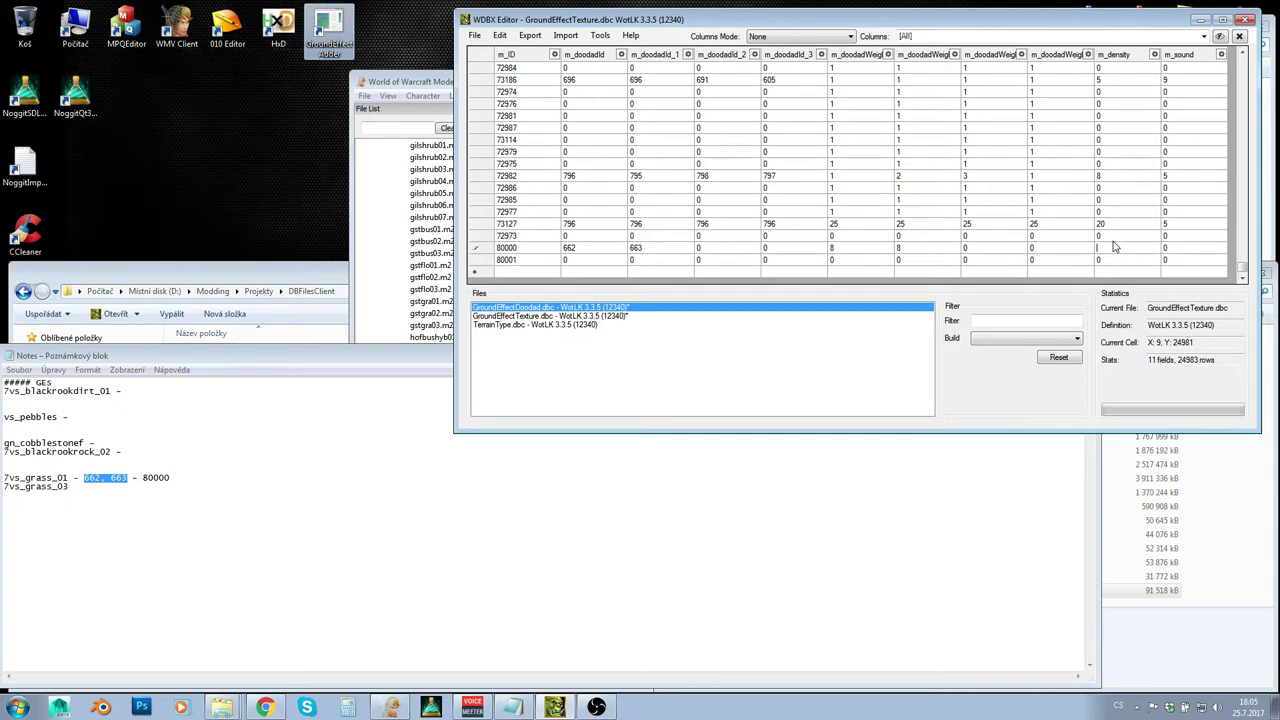
{"action": "key", "text": "Return"}
Step: Set m_density of row 80000 to 16 and select the row's m_sound cell
{"action": "type", "text": "16"}
{"action": "key", "text": "Return"}
{"action": "left_click", "coordinate": [1175, 250]}
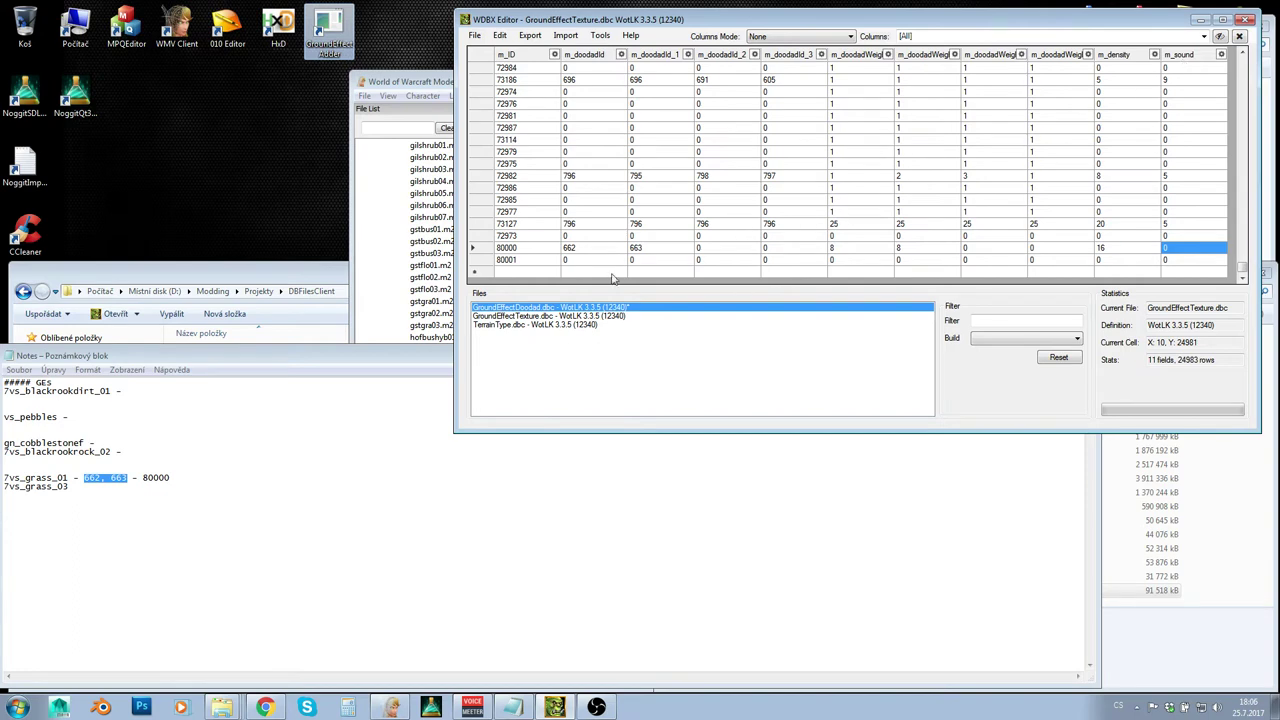
Step: Open TerrainType.dbc and examine the terrain descriptions, including Dirt, Metallic, Stone and Snow, with their IDs
{"action": "left_click", "coordinate": [494, 327]}
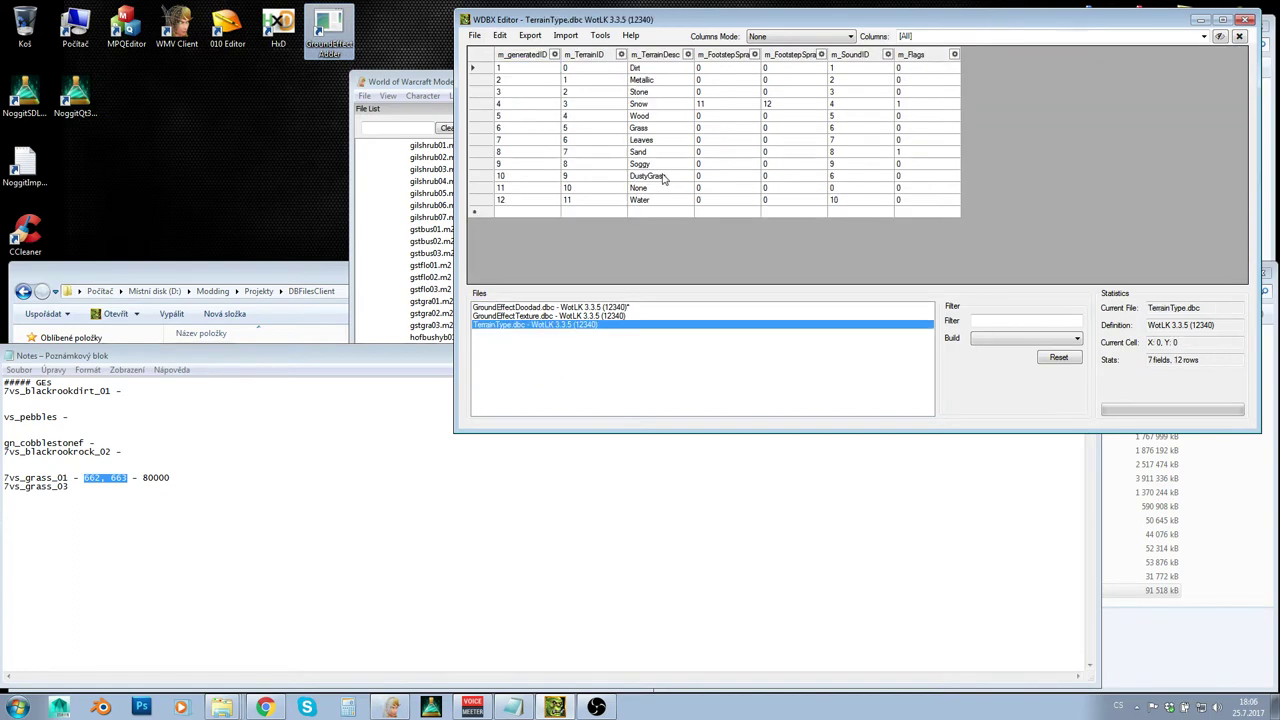
{"action": "left_click", "coordinate": [652, 117]}
{"action": "left_click", "coordinate": [653, 72]}
{"action": "left_click", "coordinate": [652, 90]}
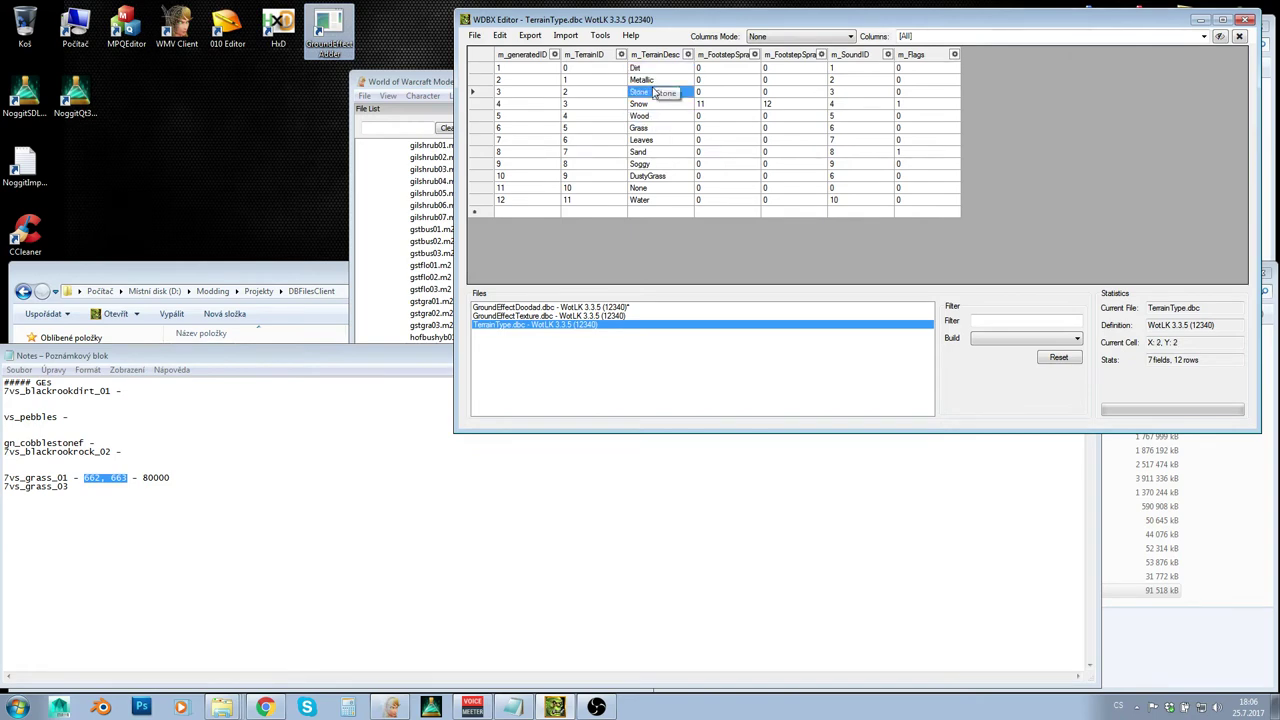
{"action": "left_click", "coordinate": [653, 72]}
{"action": "left_click", "coordinate": [650, 80]}
{"action": "left_click", "coordinate": [652, 92]}
{"action": "left_click", "coordinate": [655, 104]}
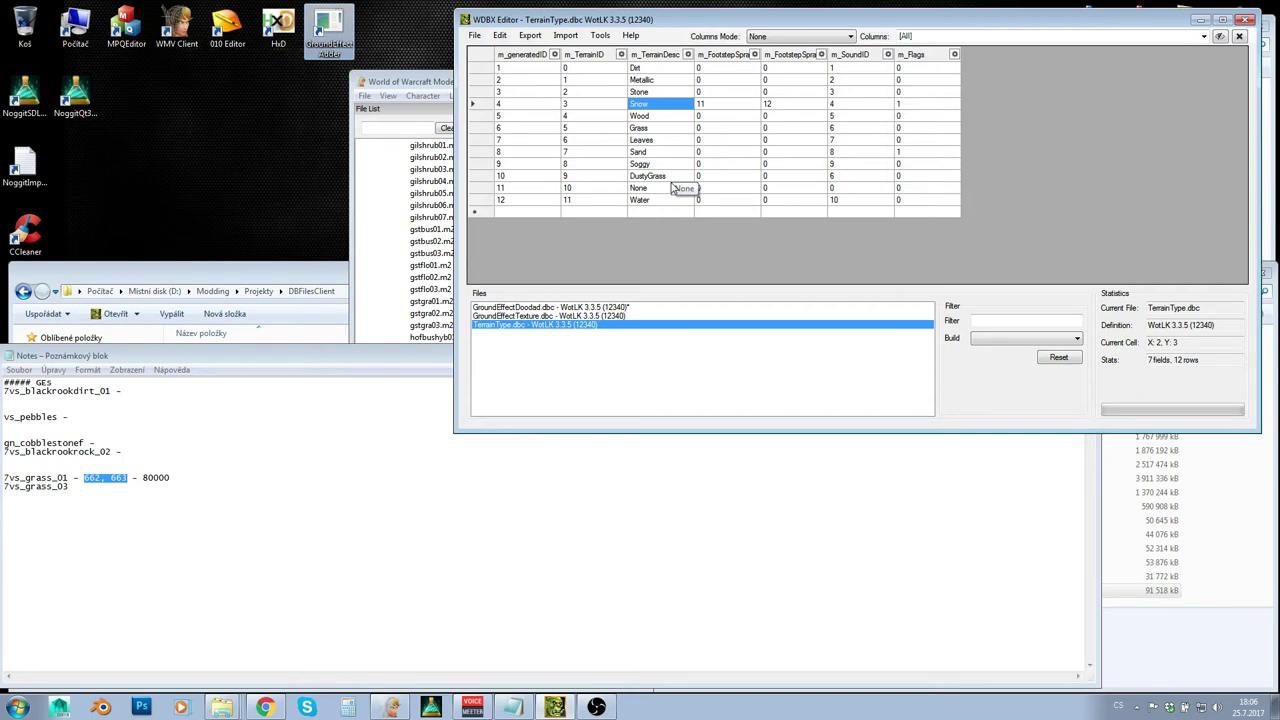
Step: Examine the Sand, Stone, Metallic, Dirt and Snow rows in TerrainType.dbc together with their m_TerrainID values
{"action": "left_click", "coordinate": [662, 152]}
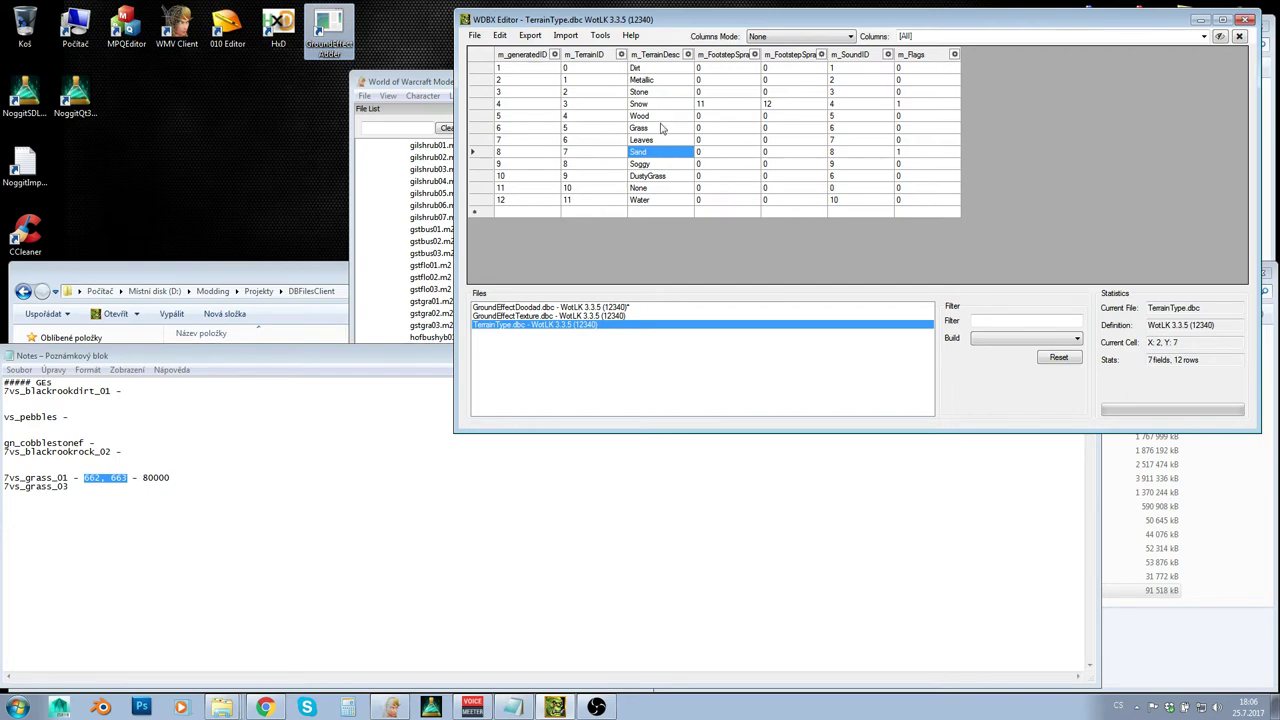
{"action": "left_click", "coordinate": [658, 92]}
{"action": "left_click", "coordinate": [586, 84]}
{"action": "left_click", "coordinate": [586, 72]}
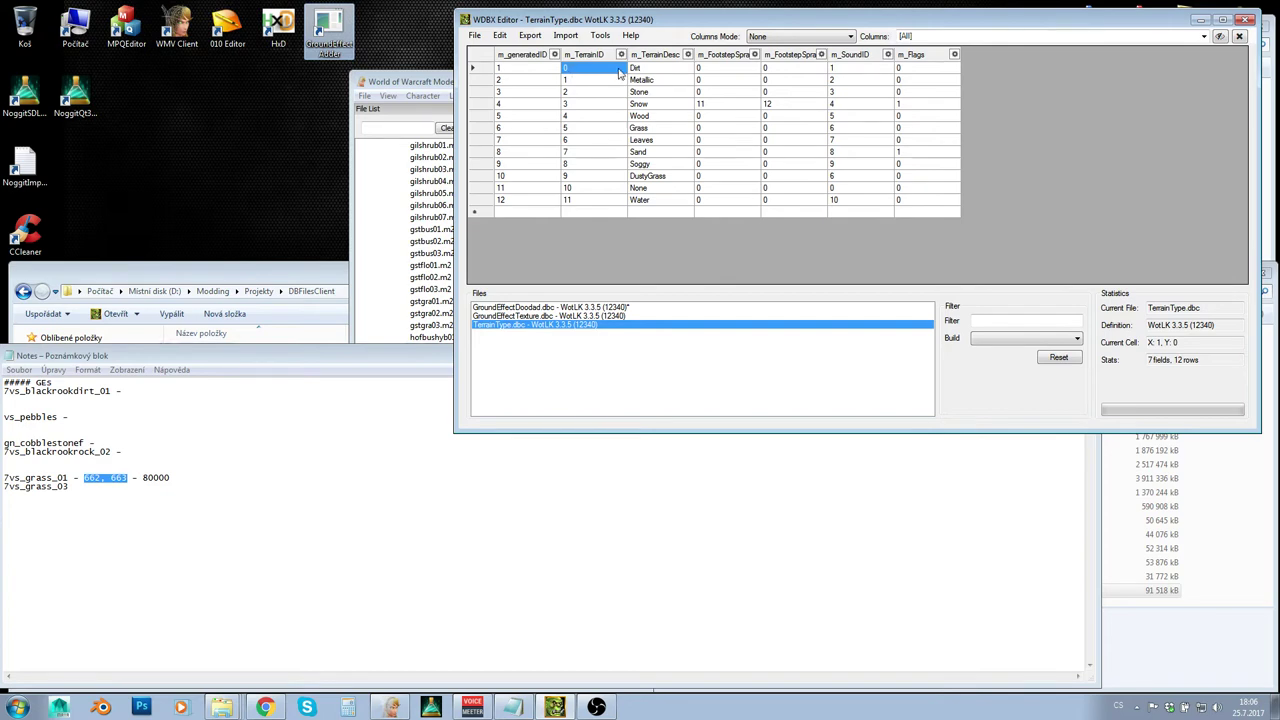
{"action": "left_click", "coordinate": [650, 70]}
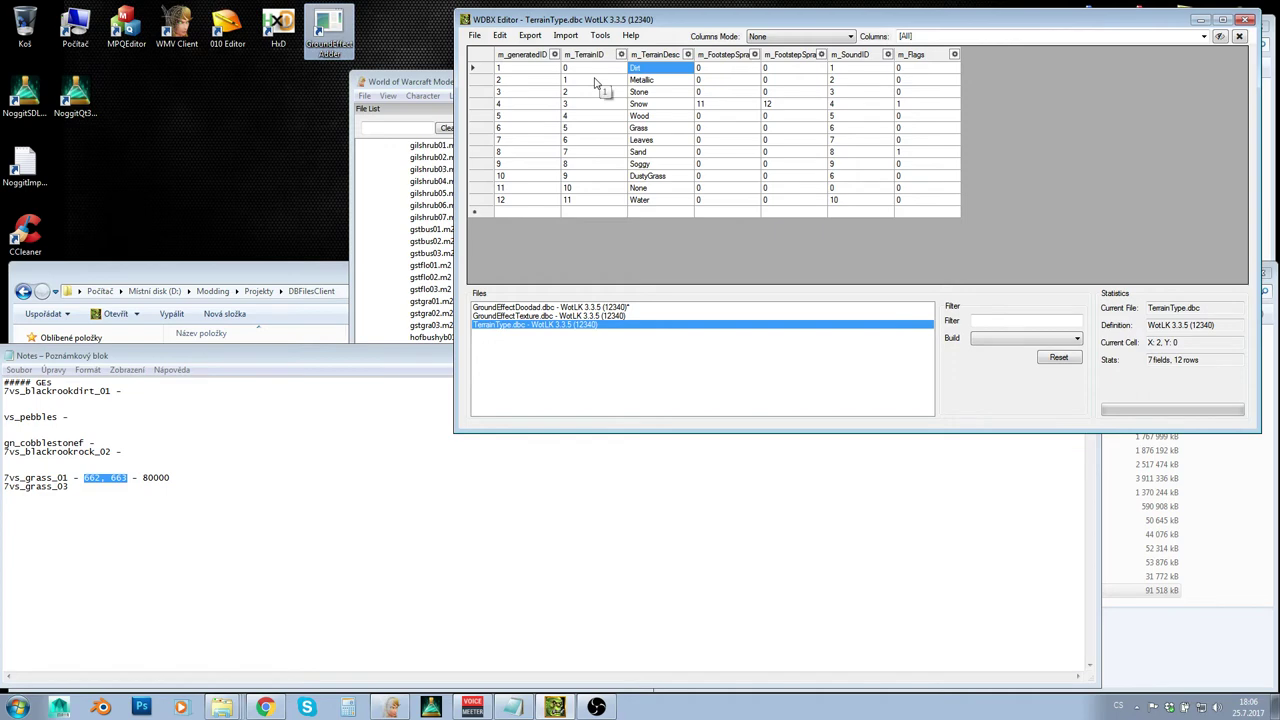
{"action": "left_click", "coordinate": [663, 106]}
{"action": "left_click", "coordinate": [574, 105]}
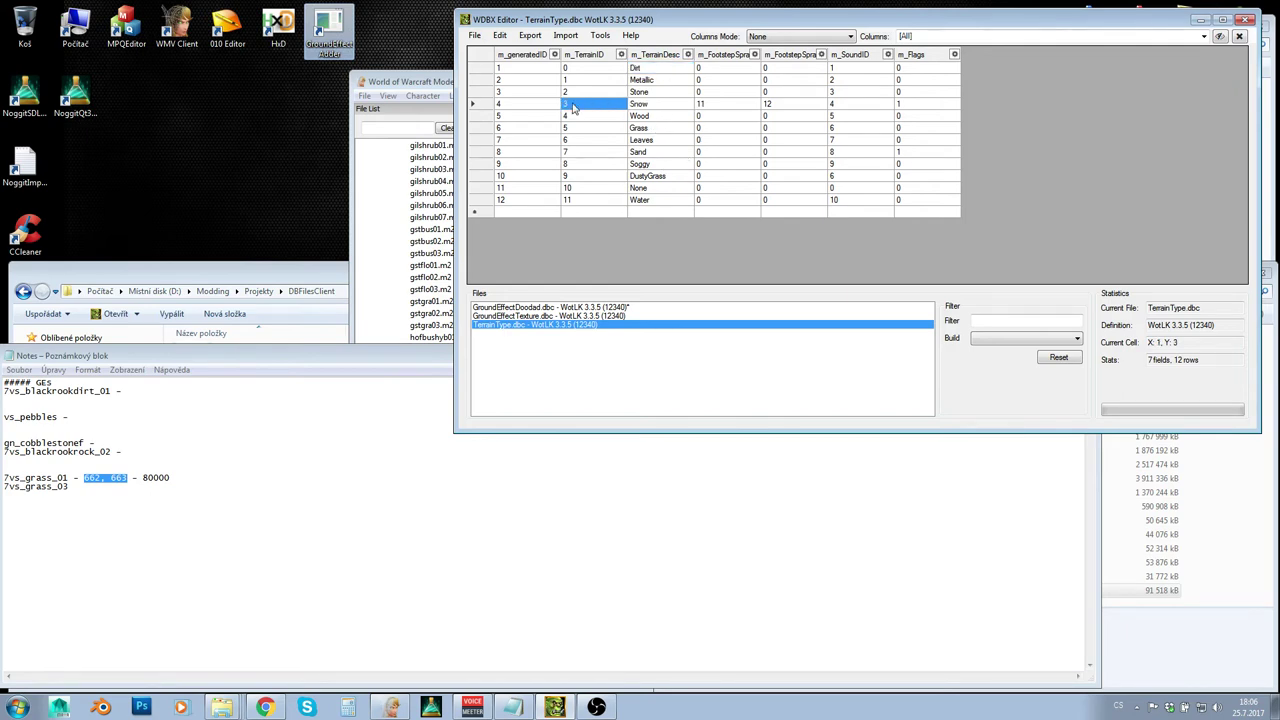
Step: Set m_sound of row 80000 in GroundEffectTexture.dbc to 3 and save the file
{"action": "left_click", "coordinate": [525, 316]}
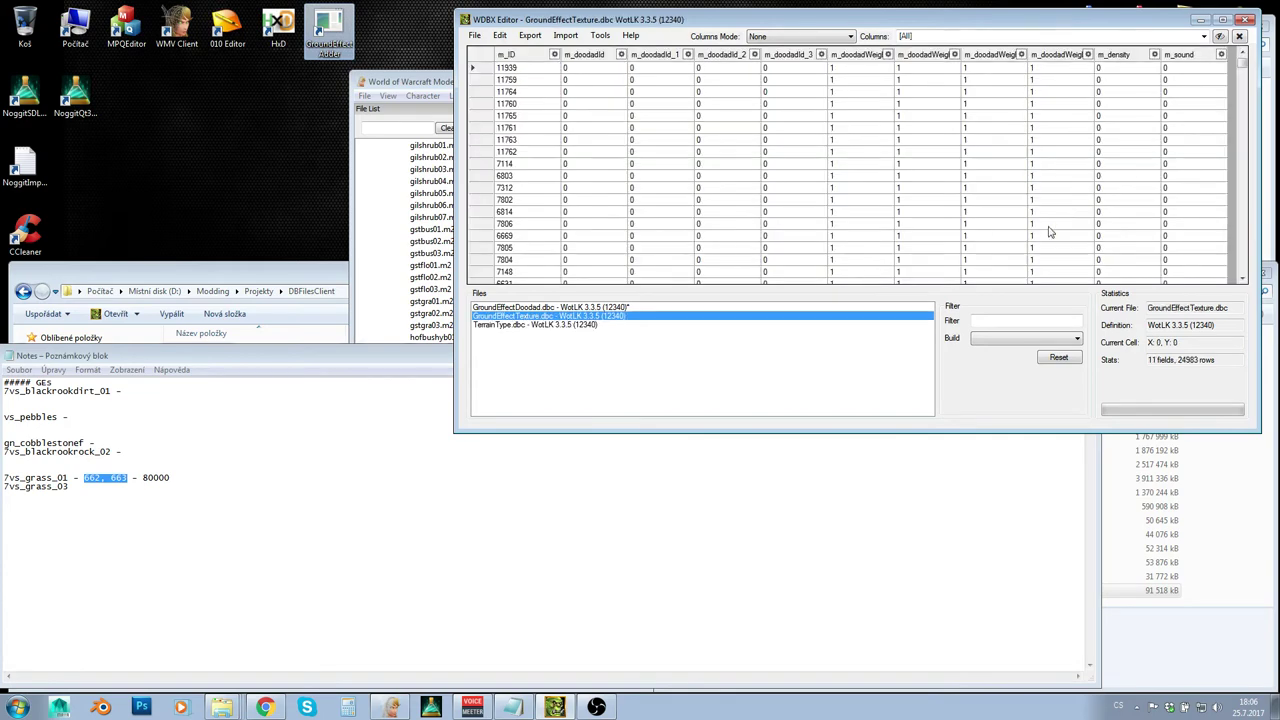
{"action": "left_click_drag", "start_coordinate": [1241, 66], "coordinate": [1260, 290]}
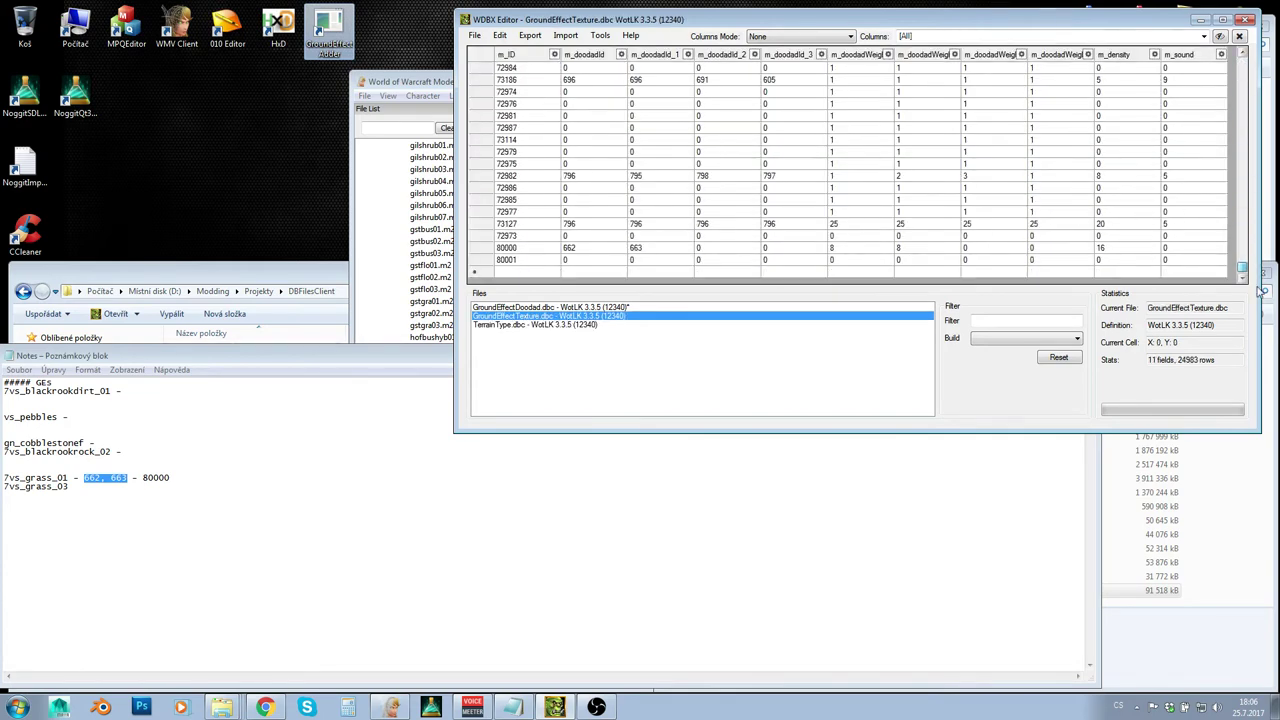
{"action": "left_click", "coordinate": [1184, 248]}
{"action": "type", "text": "5"}
{"action": "key", "text": "Up"}
{"action": "key", "text": "Down"}
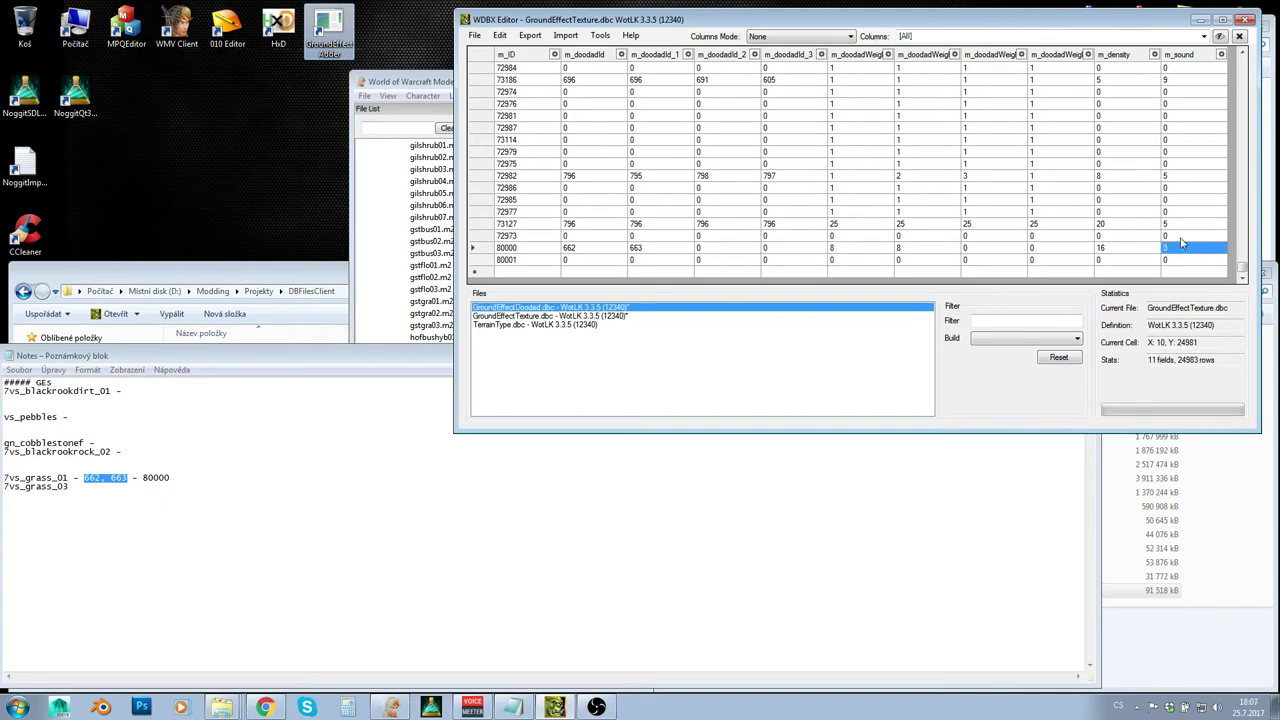
{"action": "key", "text": "ctrl+s"}
Step: Look up the Stone terrain's ID in TerrainType.dbc and set m_sound of row 80001 in GroundEffectTexture.dbc to 2
{"action": "left_click", "coordinate": [515, 262]}
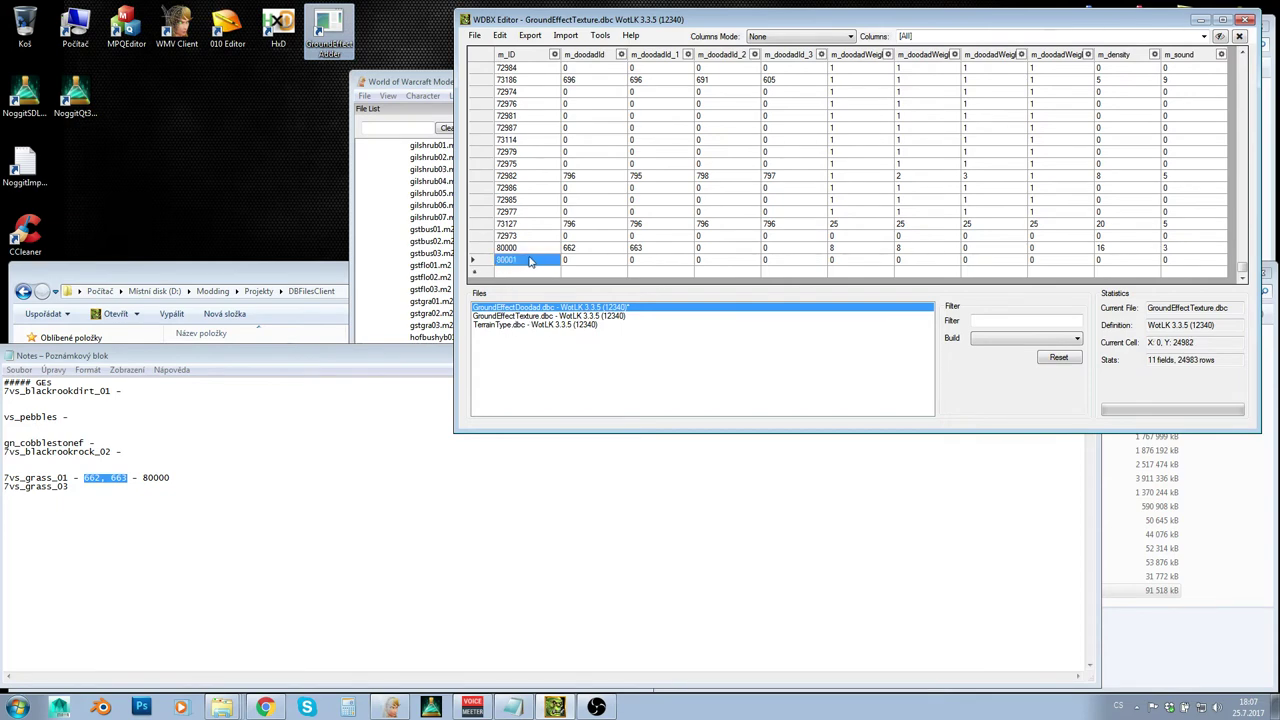
{"action": "key", "text": "Escape"}
{"action": "left_click", "coordinate": [479, 325]}
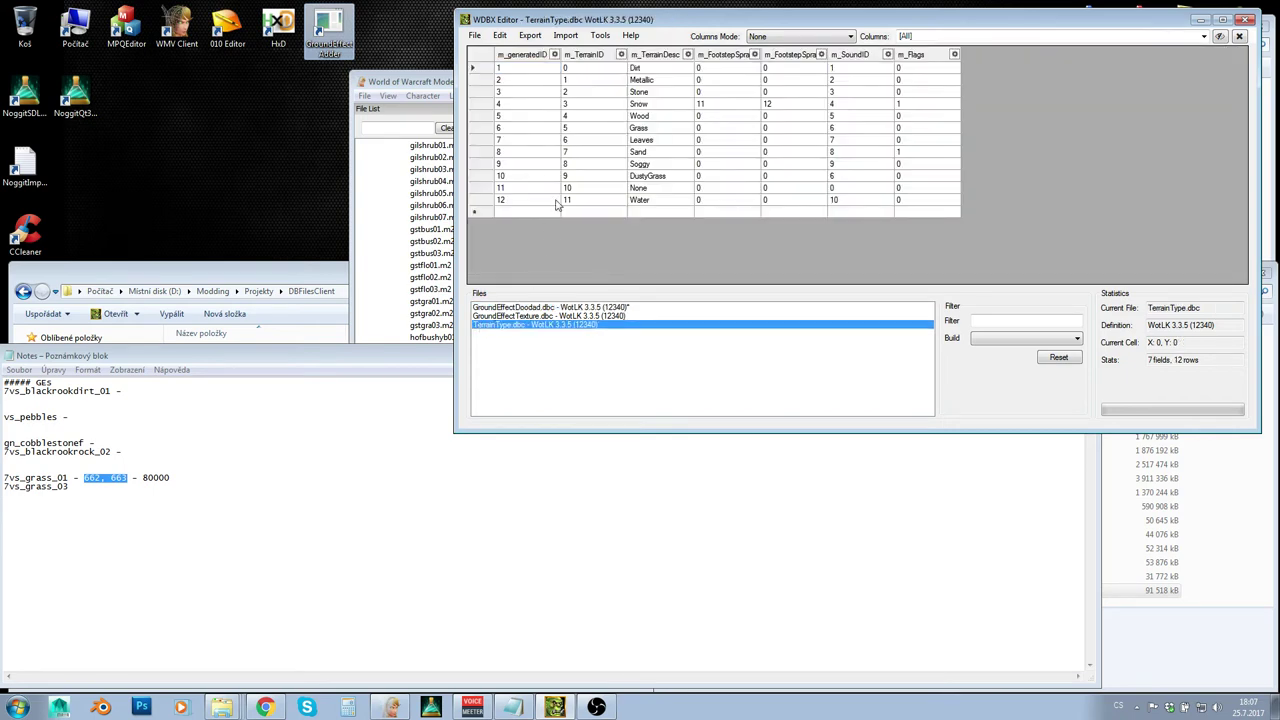
{"action": "left_click", "coordinate": [650, 93]}
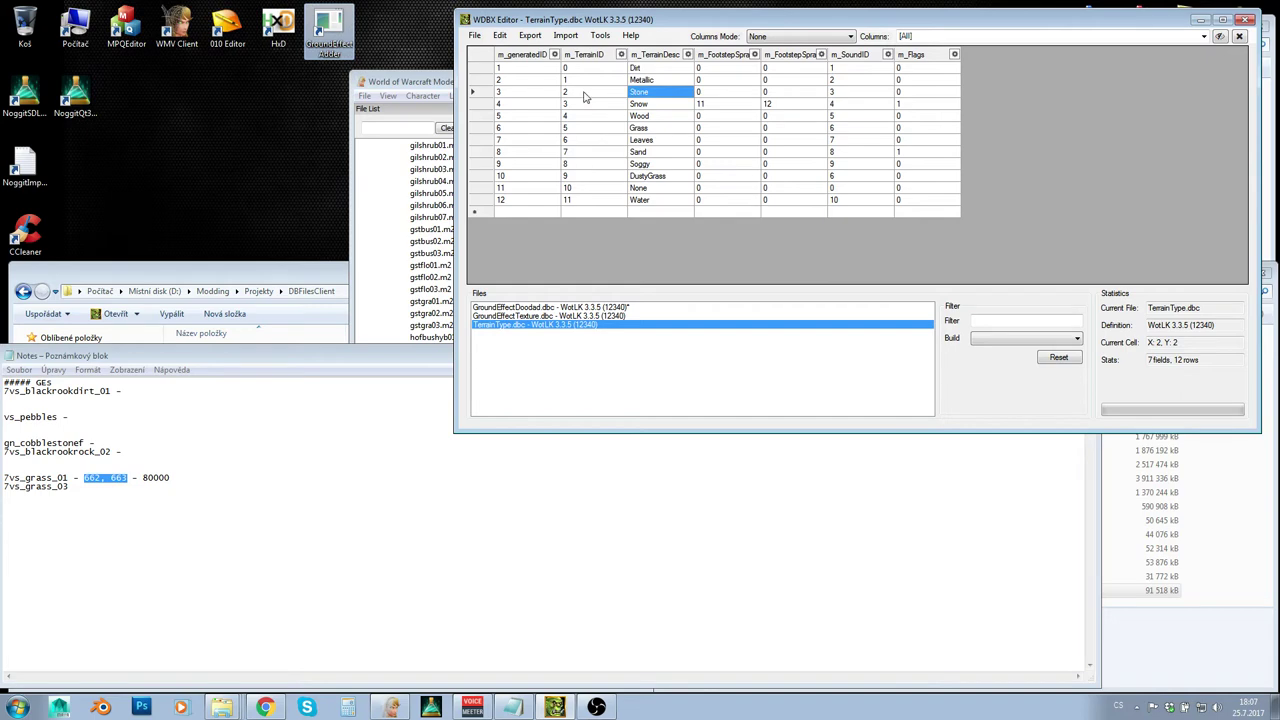
{"action": "left_click", "coordinate": [586, 94]}
{"action": "left_click", "coordinate": [535, 316]}
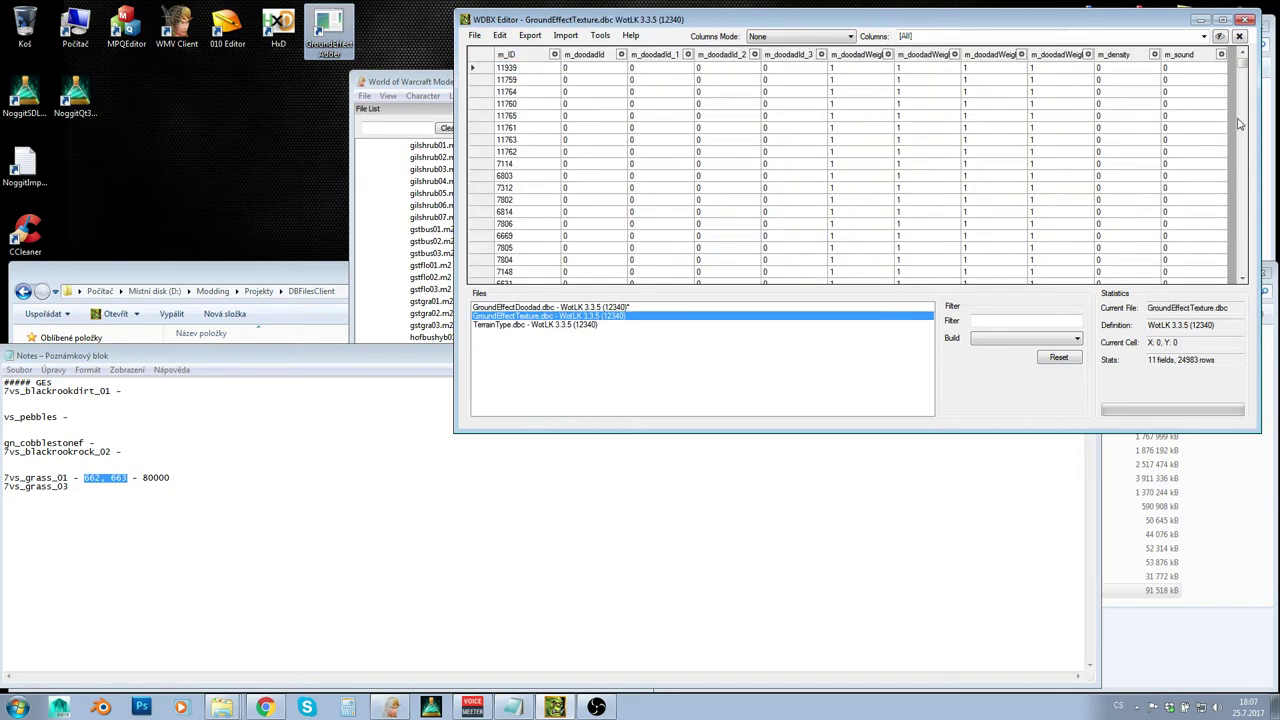
{"action": "left_click_drag", "start_coordinate": [1245, 63], "coordinate": [1246, 268]}
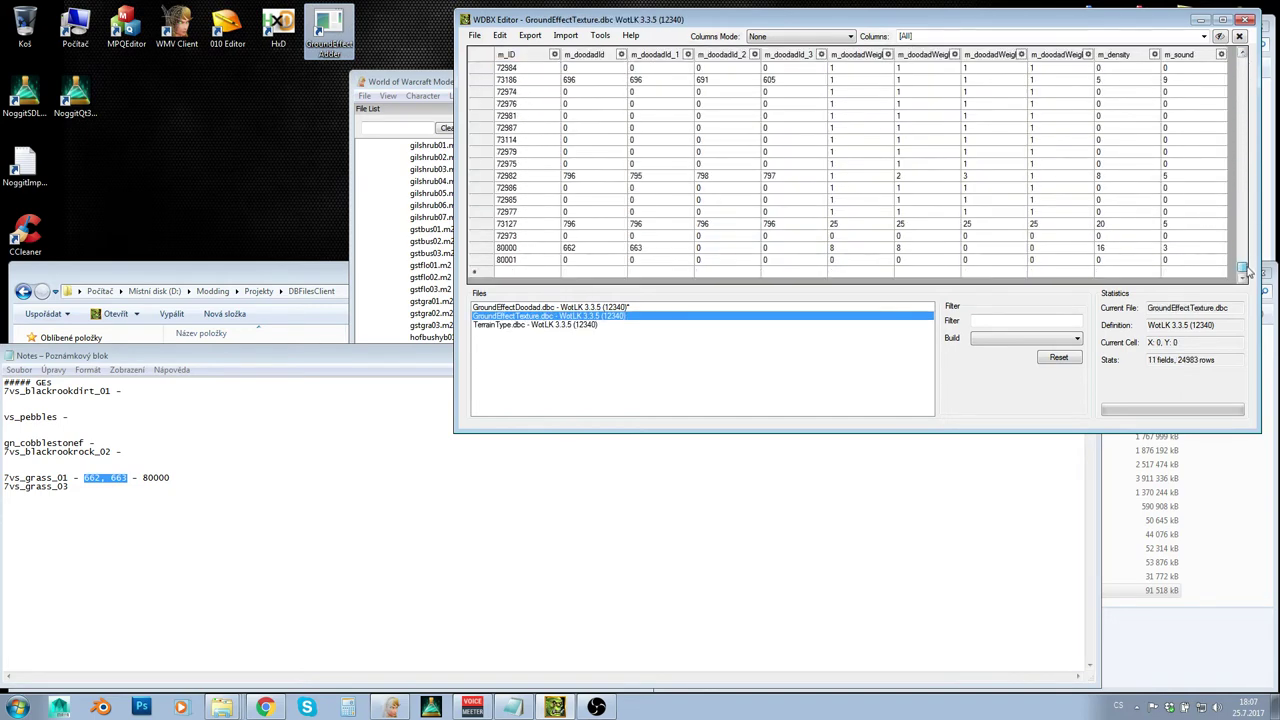
{"action": "left_click", "coordinate": [1174, 262]}
{"action": "type", "text": "2"}
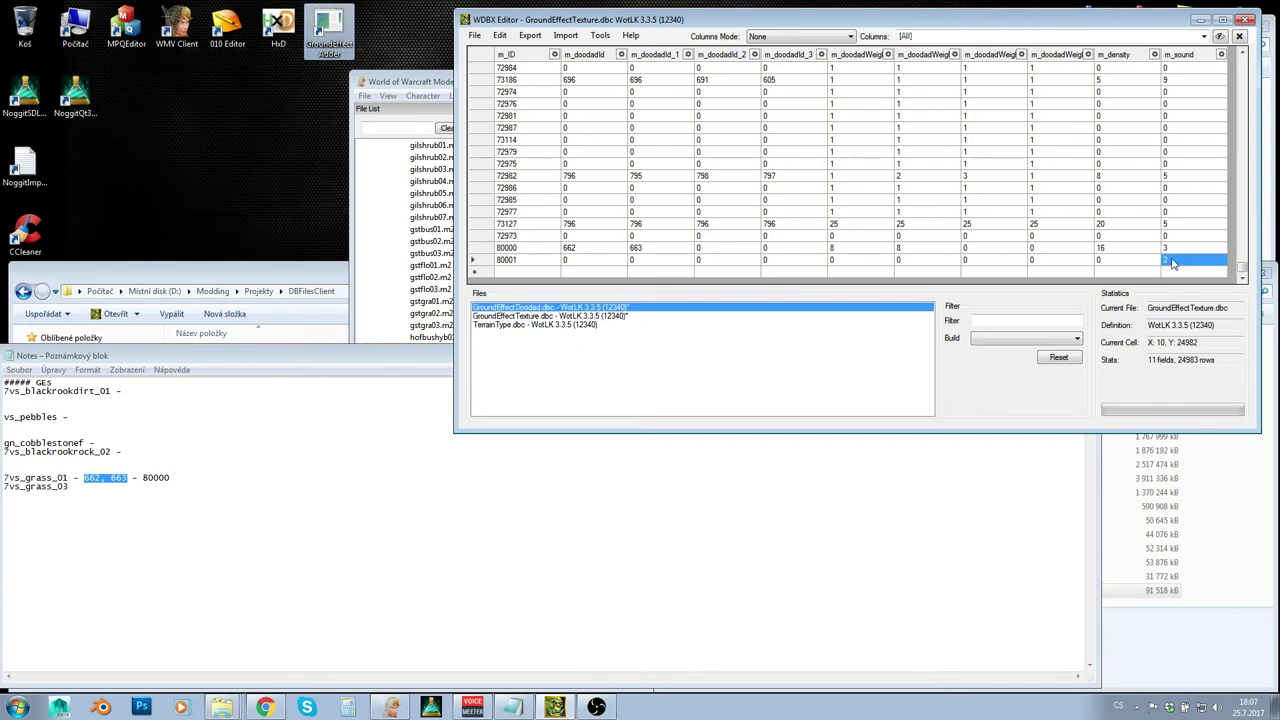
Step: Review the doodad IDs, doodad weights, density and sound of row 80000
{"action": "left_click", "coordinate": [563, 249]}
{"action": "left_click", "coordinate": [655, 249]}
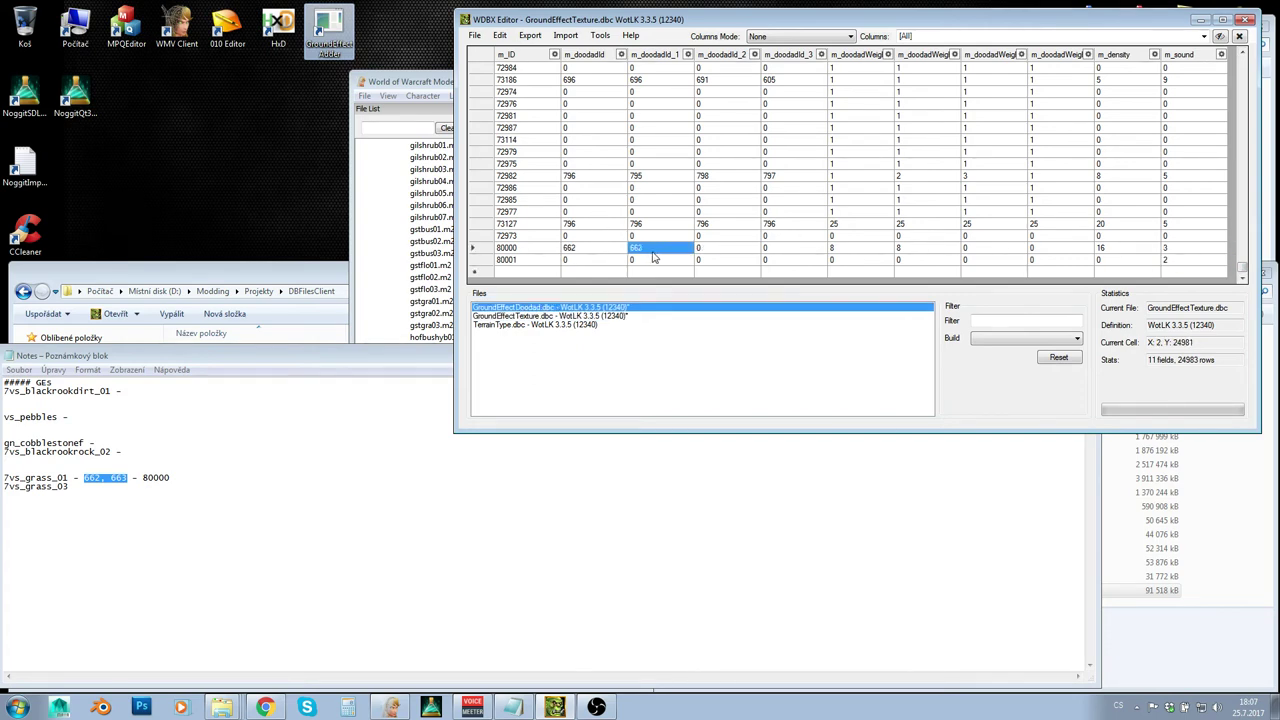
{"action": "left_click", "coordinate": [705, 249]}
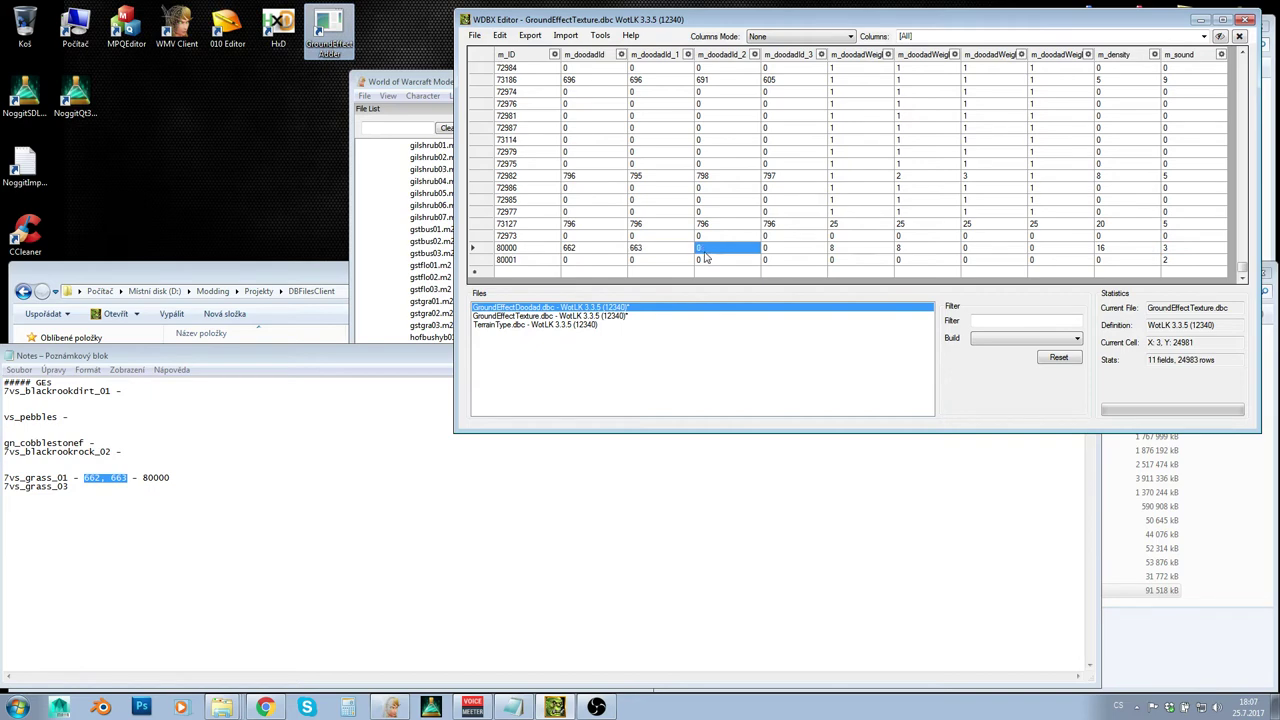
{"action": "left_click", "coordinate": [858, 249]}
{"action": "left_click", "coordinate": [912, 250]}
{"action": "left_click", "coordinate": [1100, 250]}
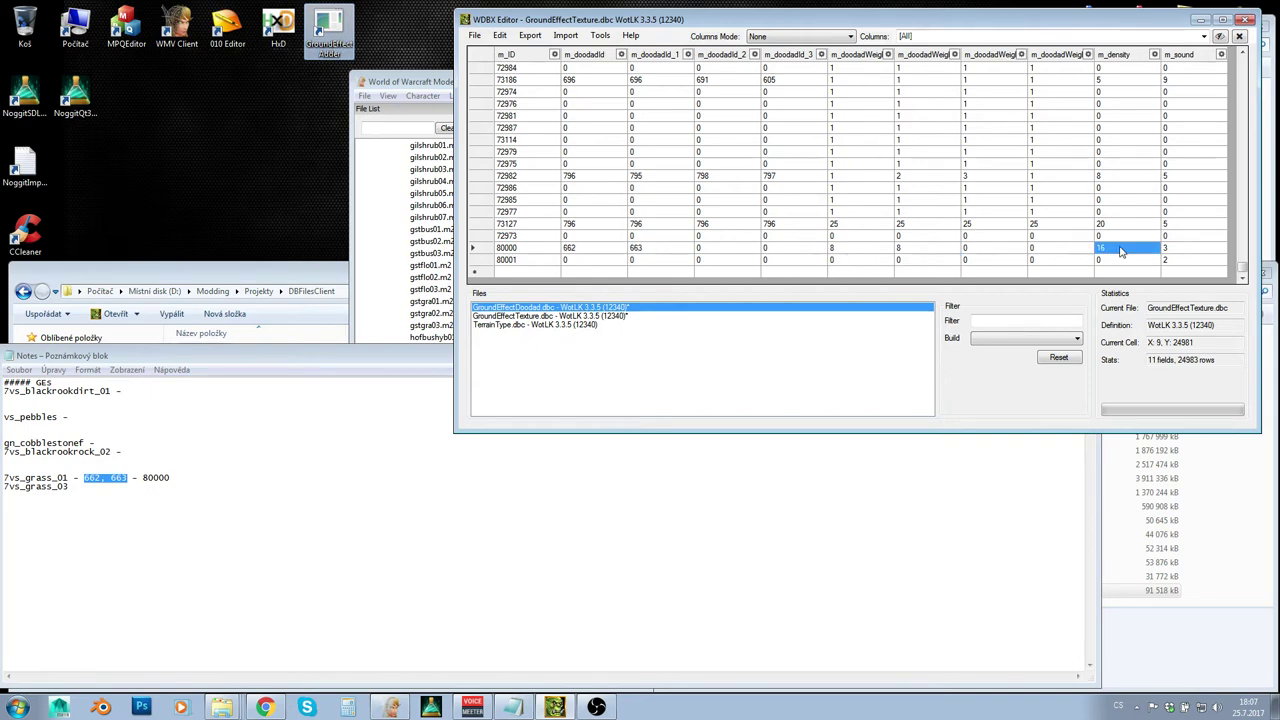
{"action": "left_click", "coordinate": [1172, 249]}
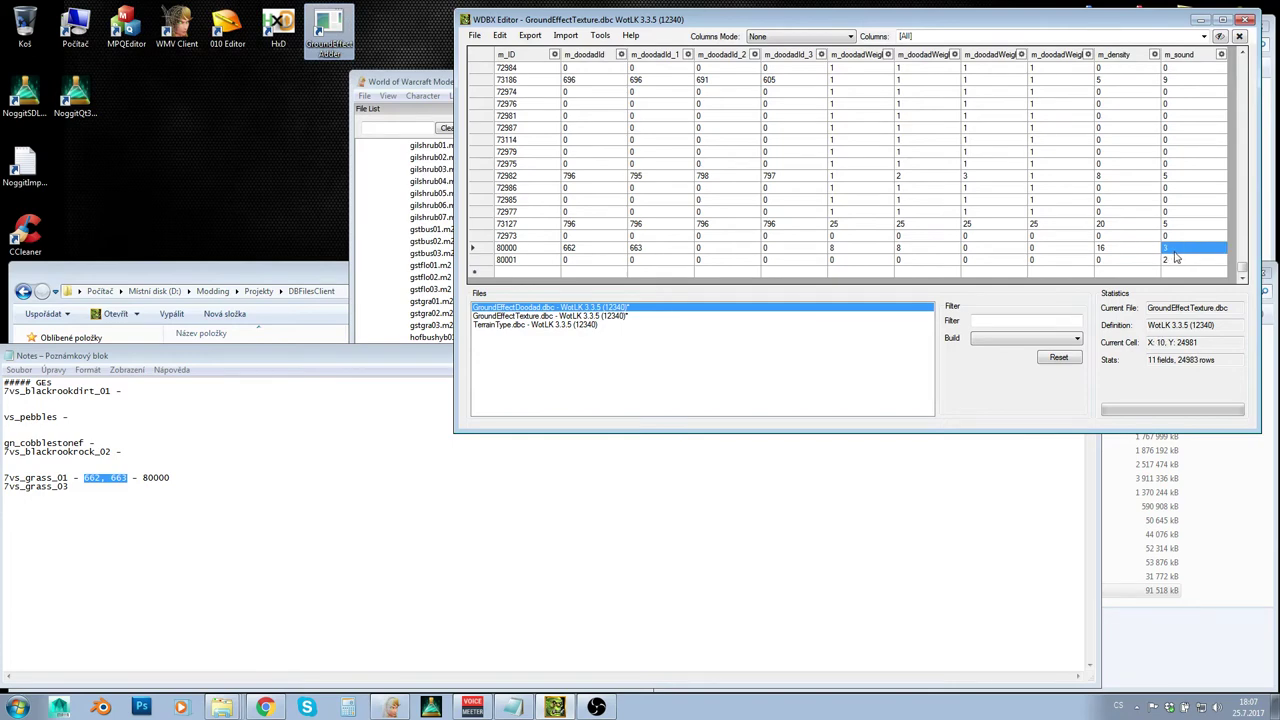
Step: Examine the Snow row's footstep spray and m_Flags values in TerrainType.dbc
{"action": "left_click", "coordinate": [510, 326]}
{"action": "left_click", "coordinate": [657, 106]}
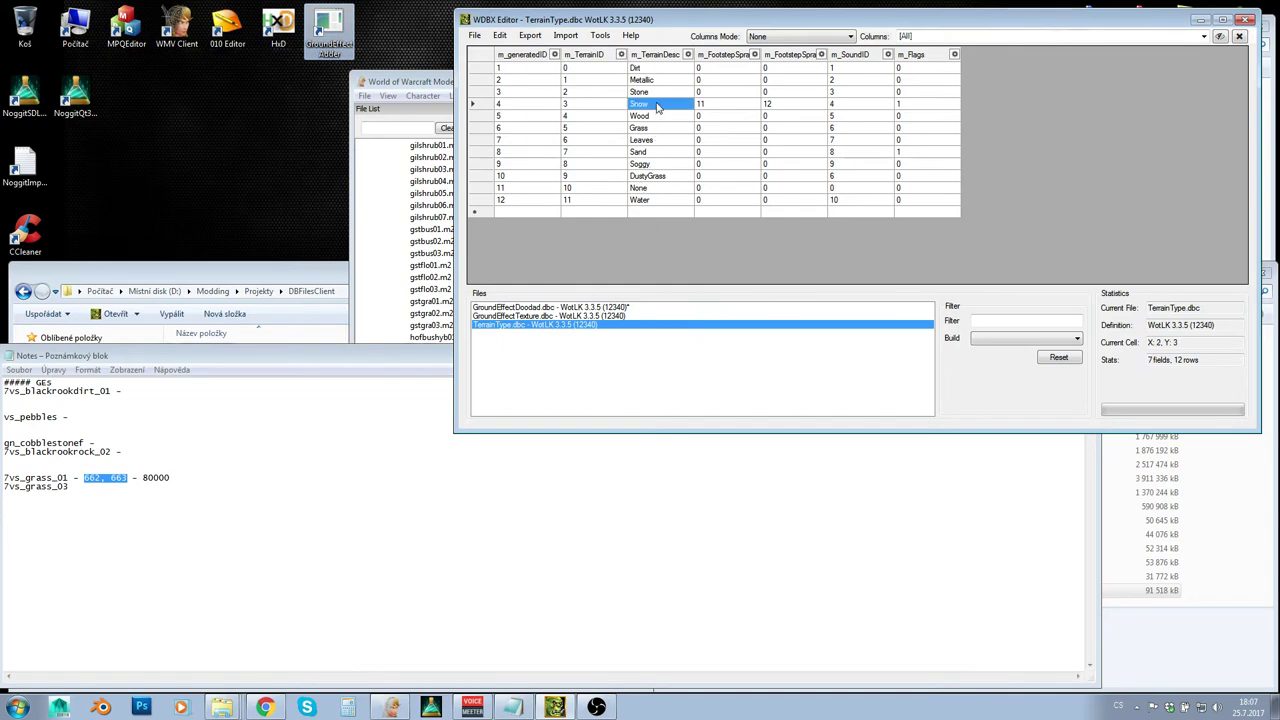
{"action": "left_click", "coordinate": [782, 107]}
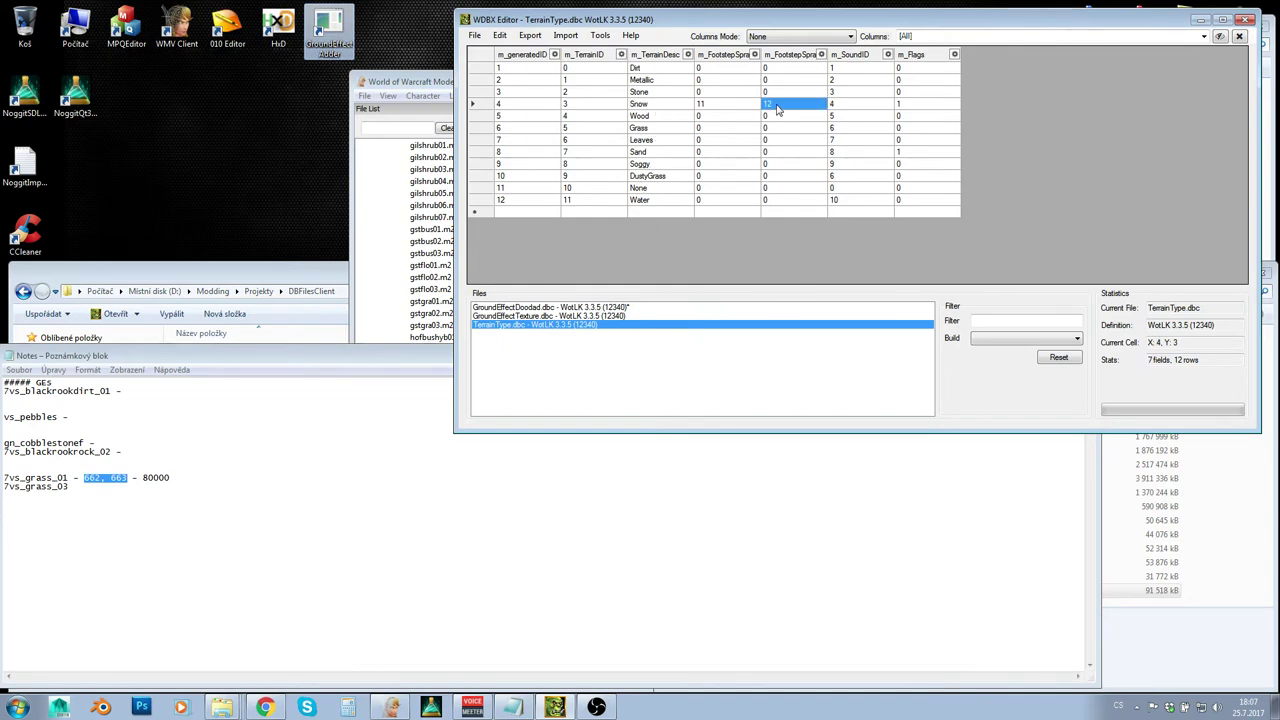
{"action": "key", "text": "Left"}
{"action": "key", "text": "Right"}
{"action": "key", "text": "Left"}
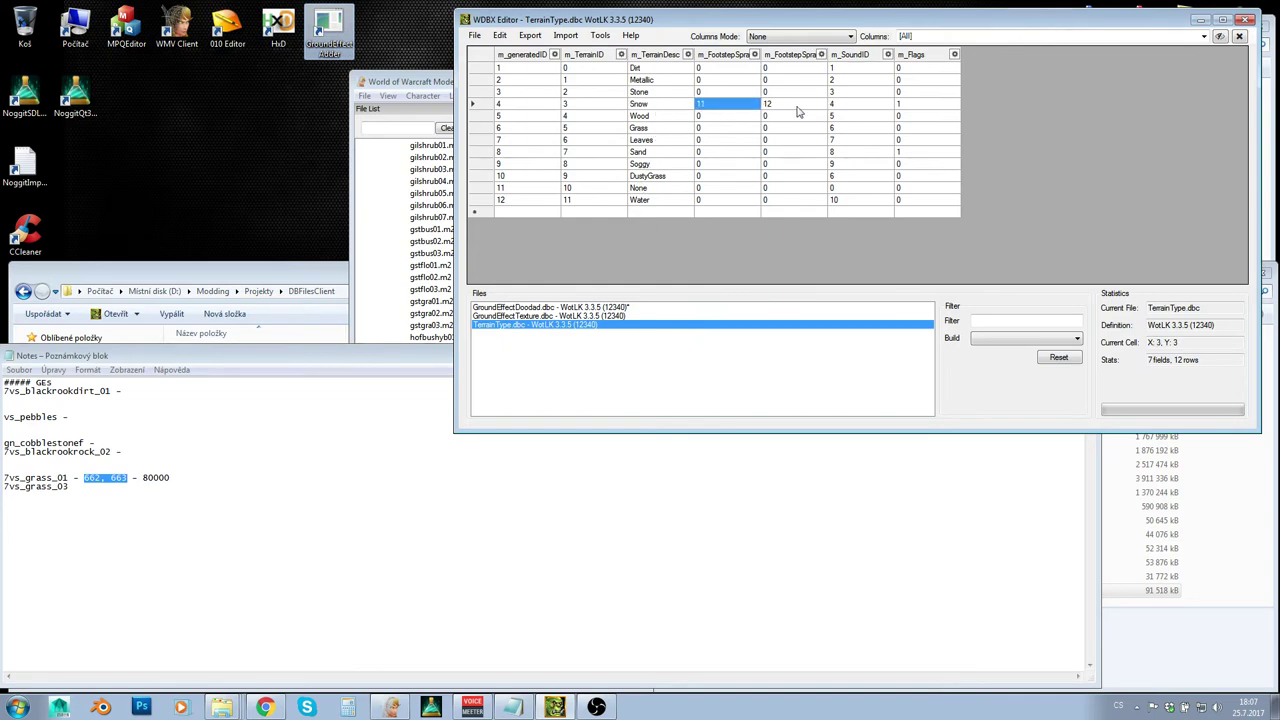
{"action": "key", "text": "Right"}
{"action": "key", "text": "Left"}
{"action": "key", "text": "Right"}
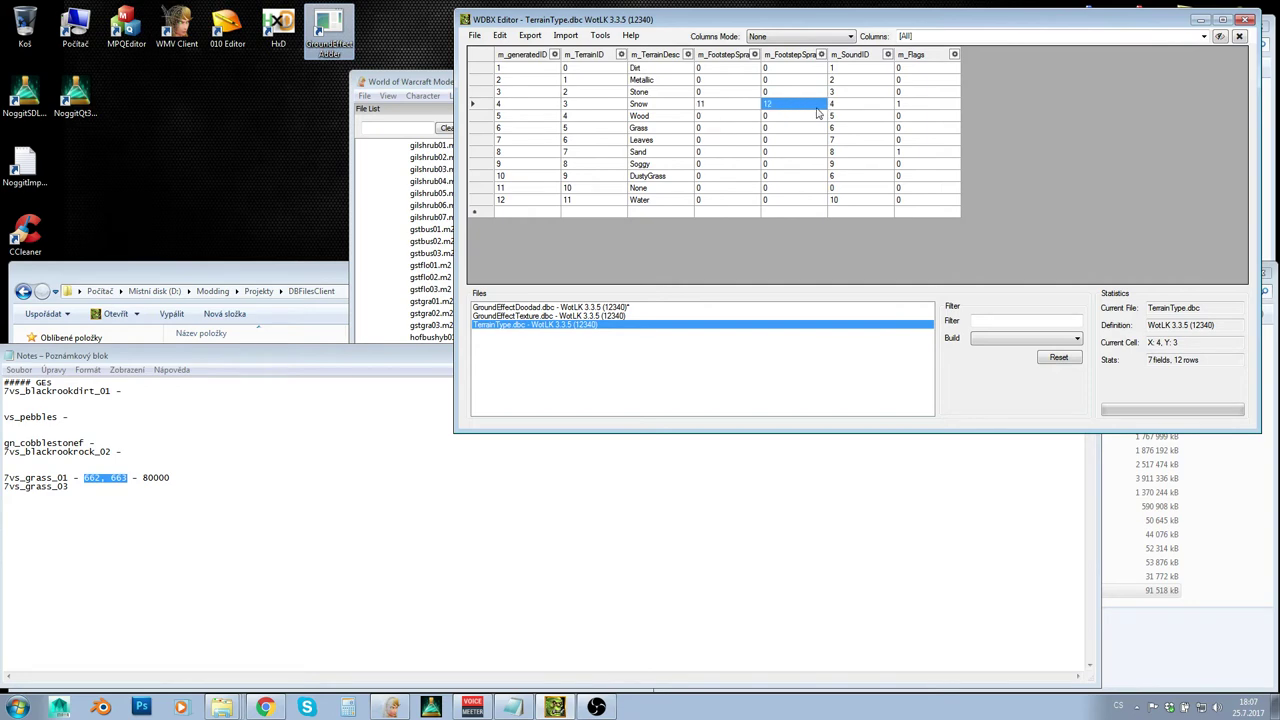
{"action": "left_click", "coordinate": [912, 105]}
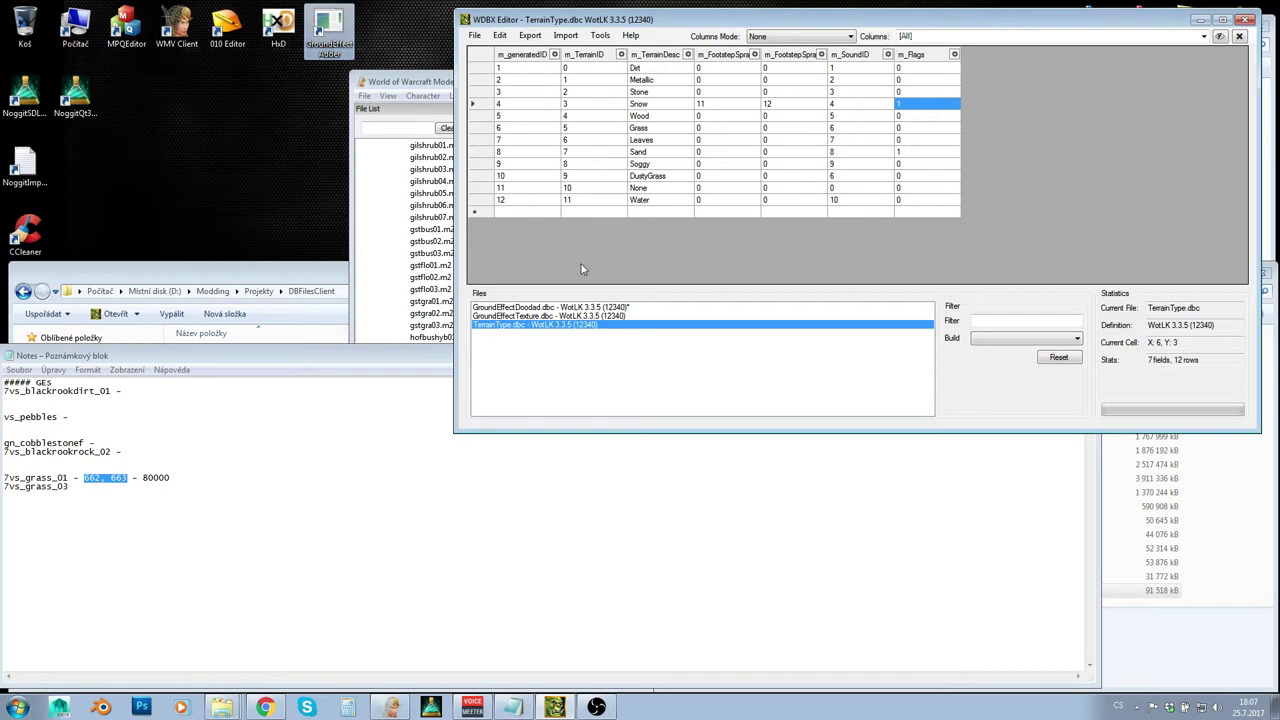
Step: Return to GroundEffectTexture.dbc and review the sound of row 80000 and the doodad, weight and sound cells of row 80001
{"action": "left_click", "coordinate": [556, 316]}
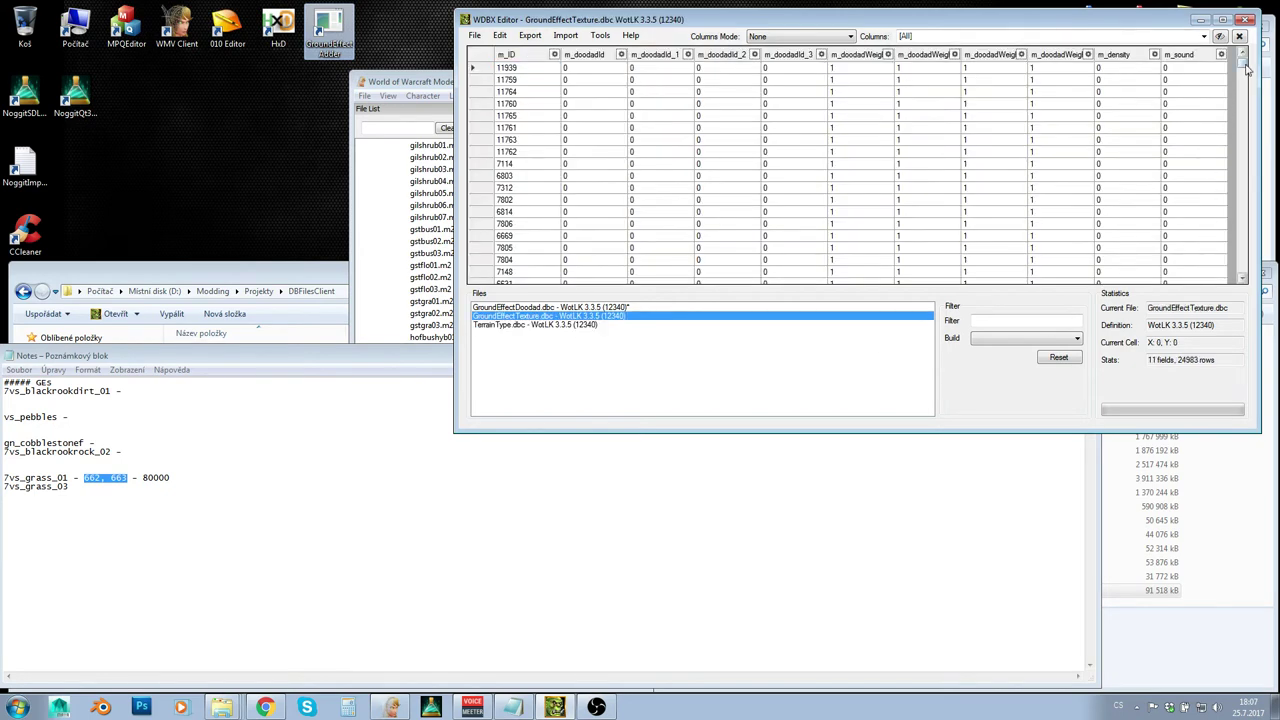
{"action": "left_click_drag", "start_coordinate": [1245, 66], "coordinate": [1245, 278]}
{"action": "left_click", "coordinate": [1194, 247]}
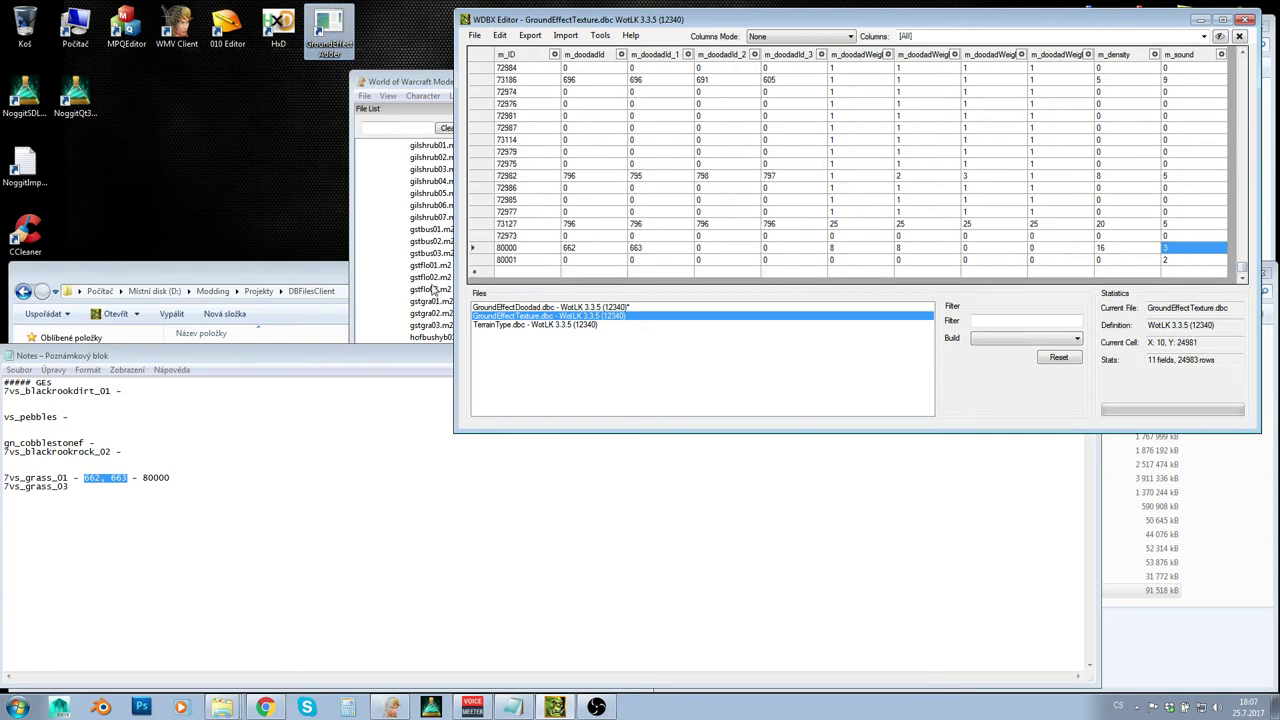
{"action": "left_click", "coordinate": [579, 262]}
{"action": "left_click", "coordinate": [638, 261]}
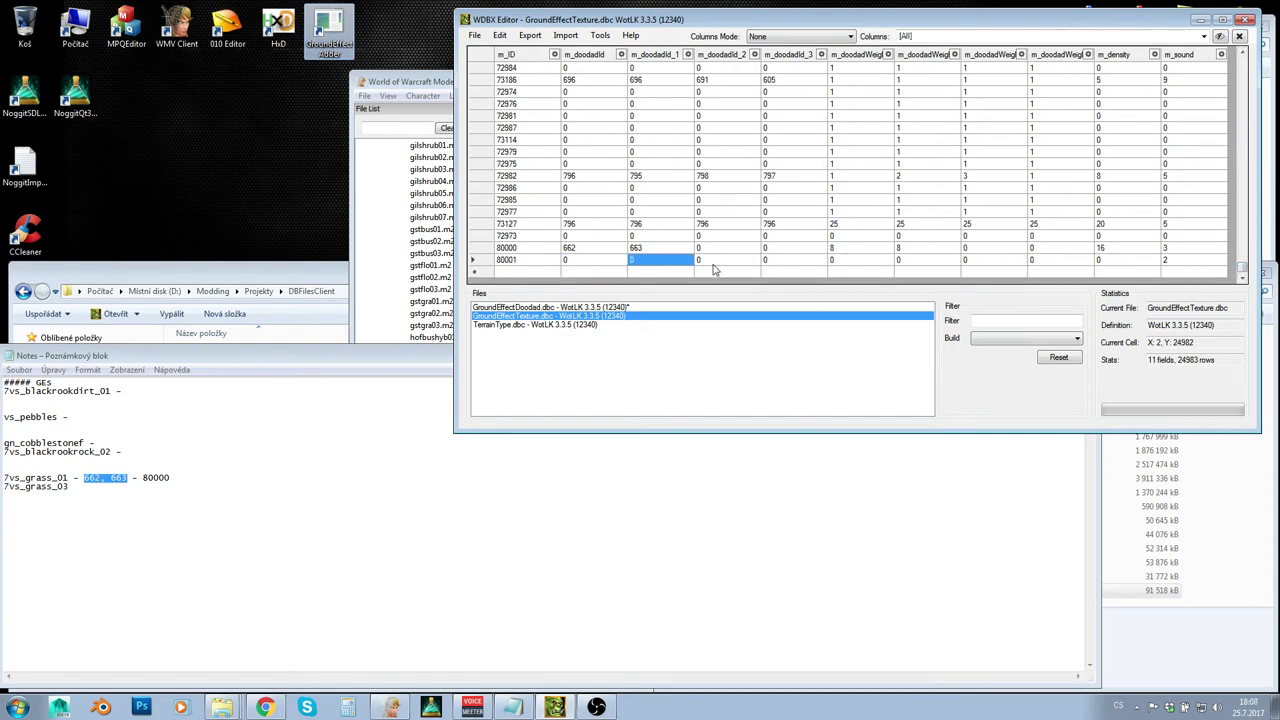
{"action": "left_click", "coordinate": [714, 264]}
{"action": "left_click", "coordinate": [802, 264]}
{"action": "left_click", "coordinate": [865, 264]}
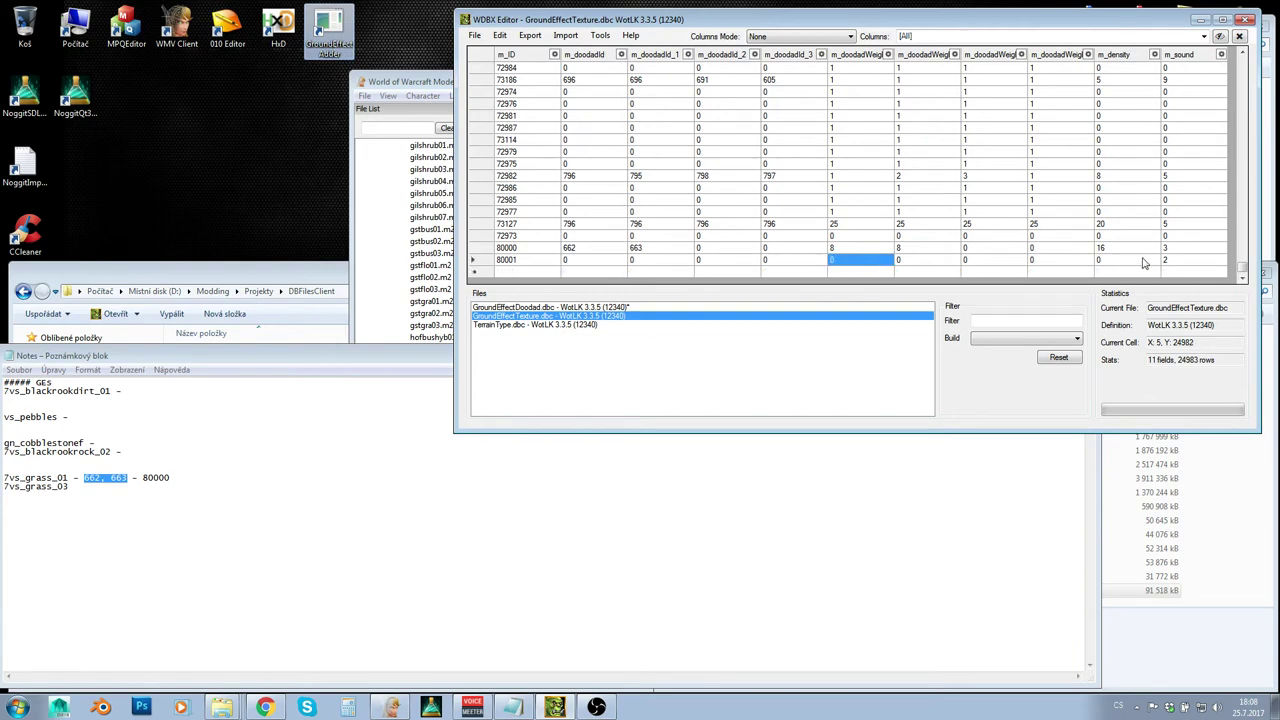
{"action": "left_click", "coordinate": [1172, 261]}
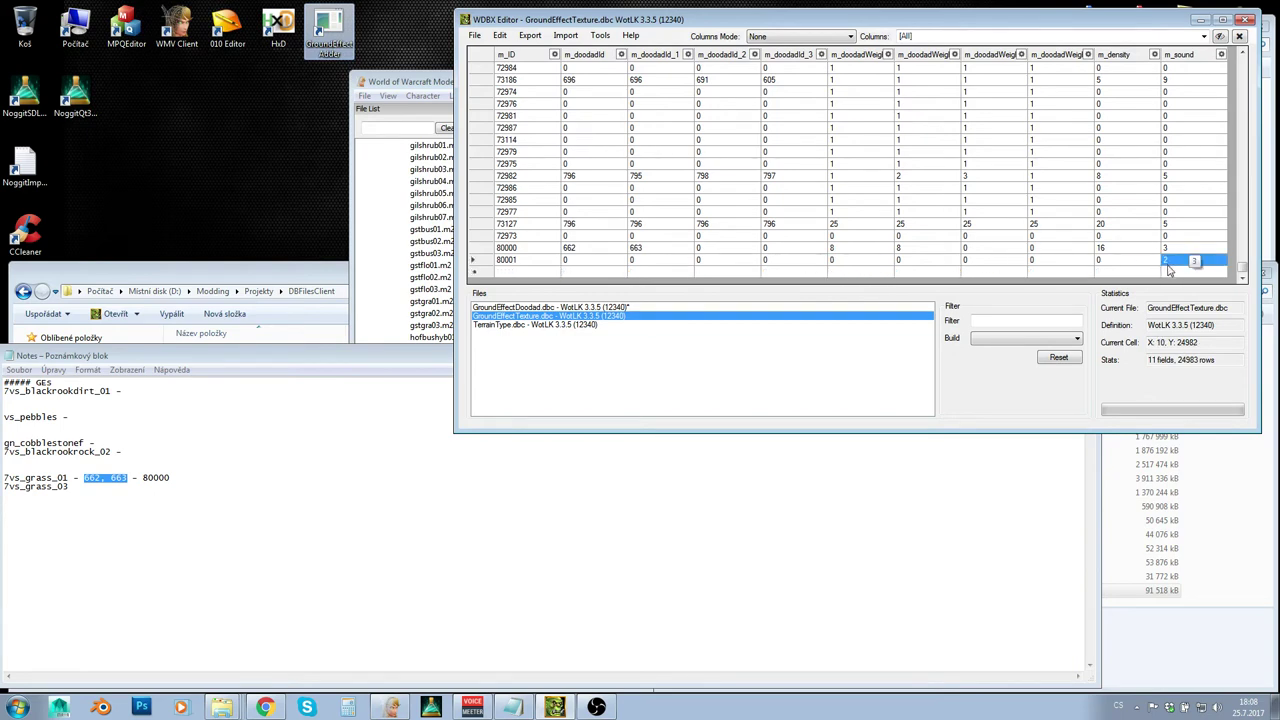
Step: Minimize the DBC editor, close the model viewer and bring the DBFilesClient and World of Warcraft Data folders forward
{"action": "left_click", "coordinate": [1200, 19]}
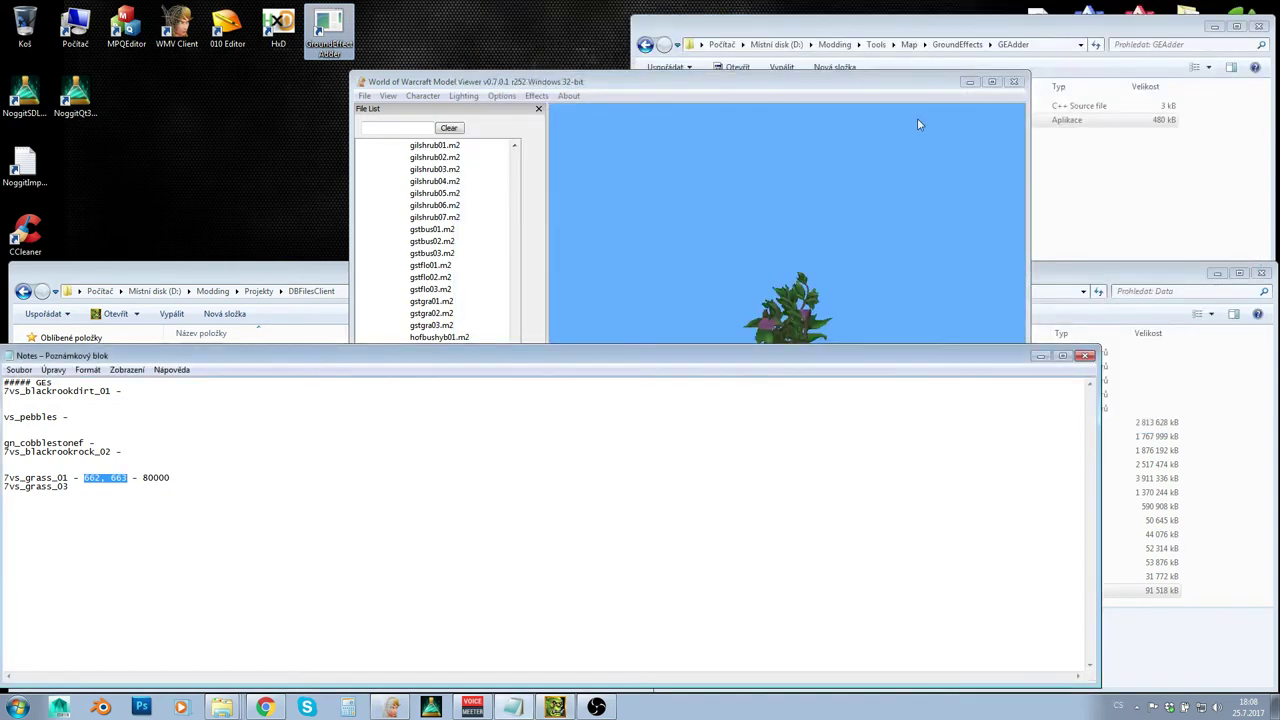
{"action": "left_click", "coordinate": [1013, 81]}
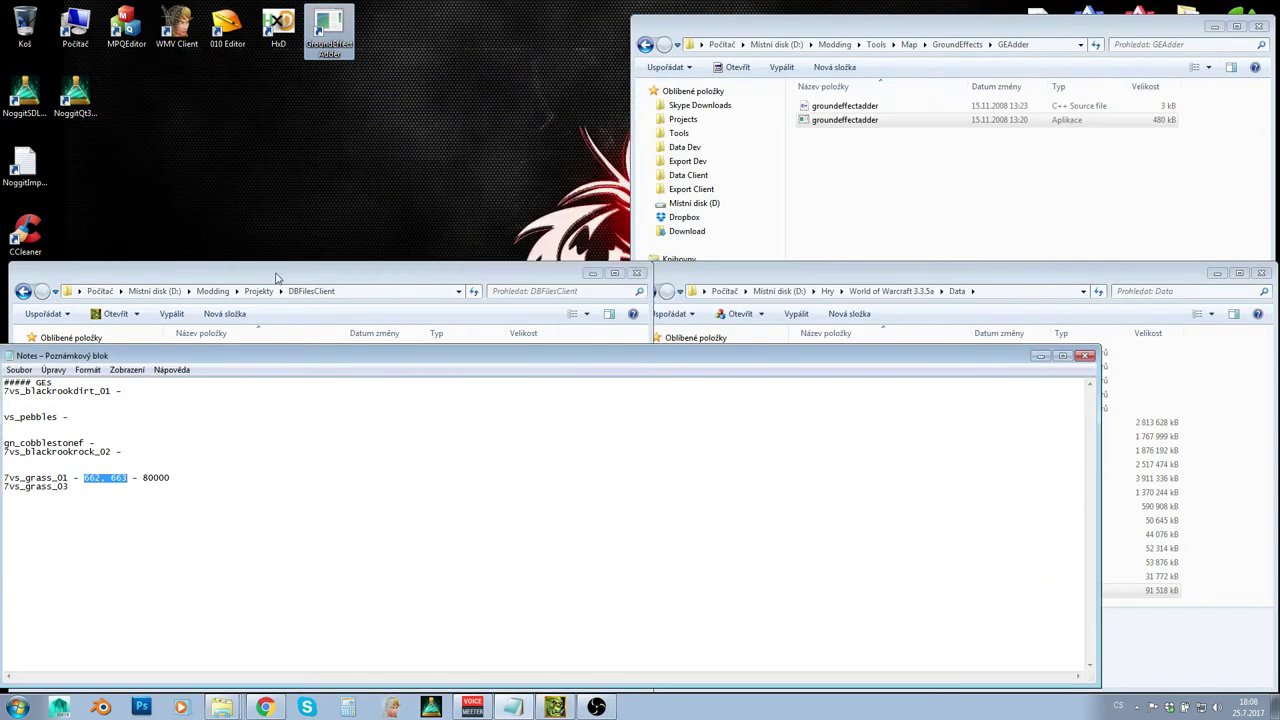
{"action": "left_click", "coordinate": [278, 276]}
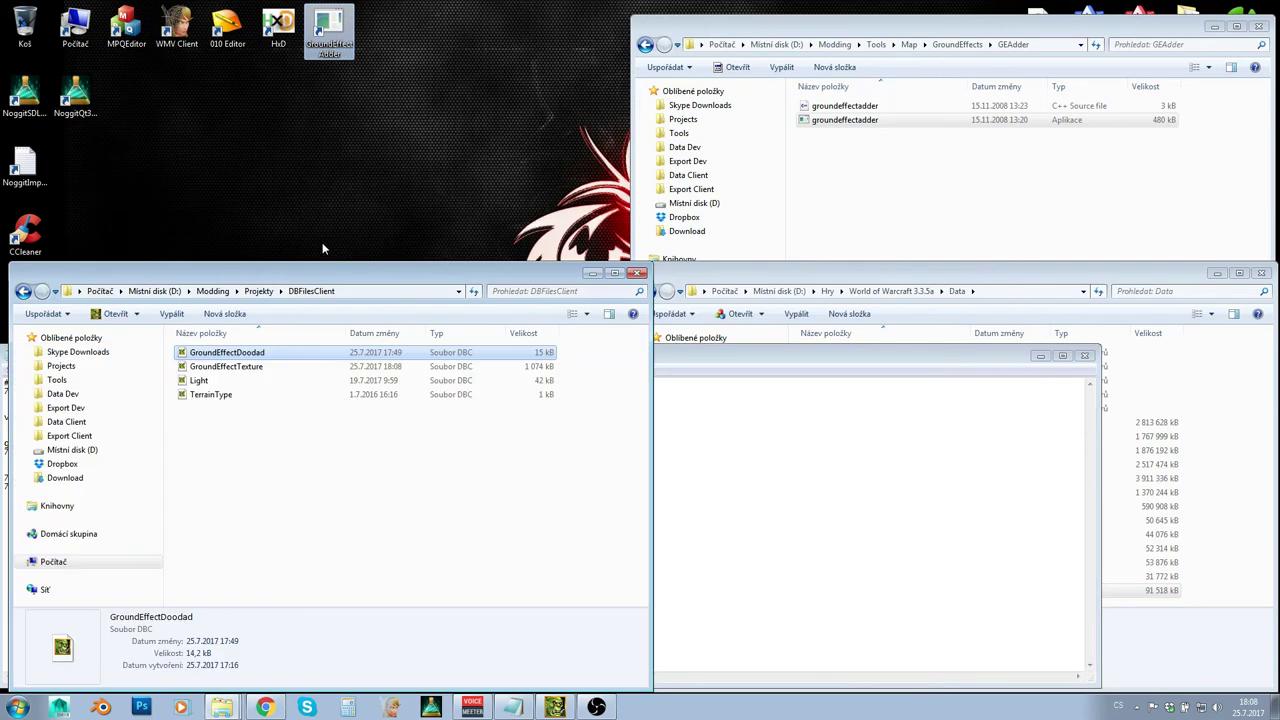
{"action": "left_click", "coordinate": [1161, 638]}
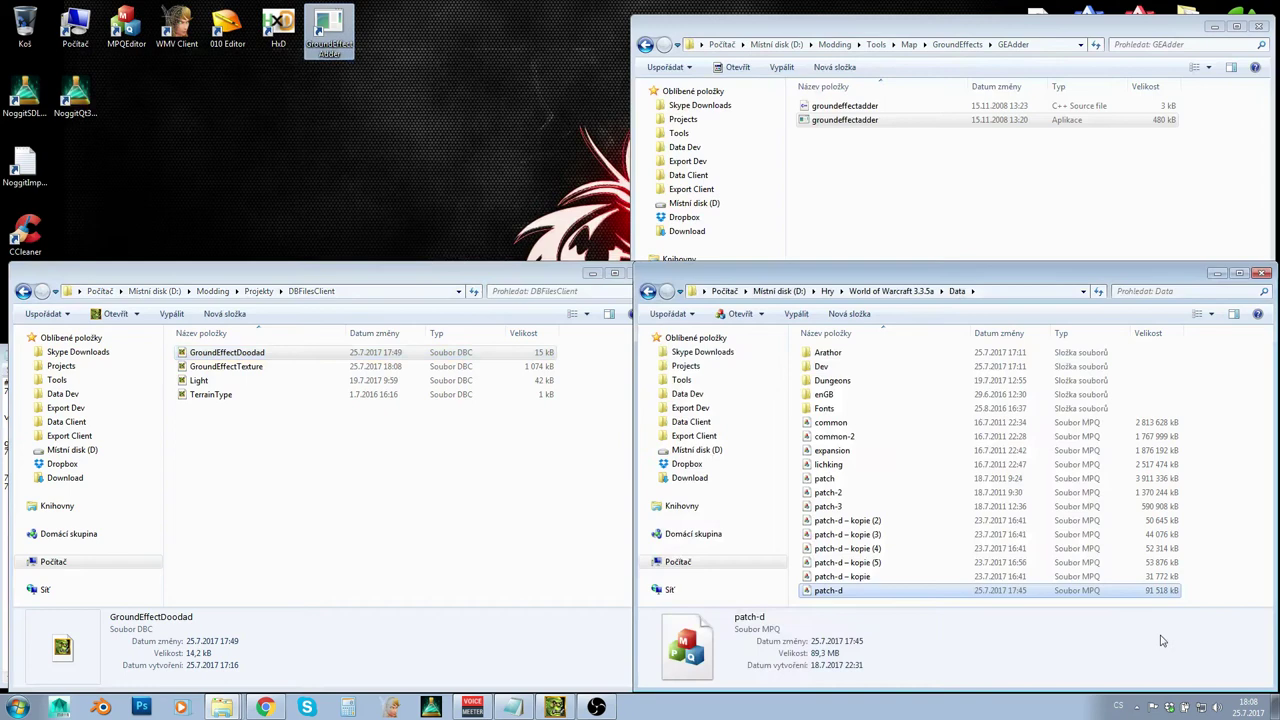
Step: Replace GroundEffectTexture.dbc in the DBFilesClient folder of the patch-d MPQ archive with the edited file and close the archive
{"action": "double_click", "coordinate": [830, 591]}
{"action": "double_click", "coordinate": [520, 360]}
{"action": "left_click", "coordinate": [510, 364]}
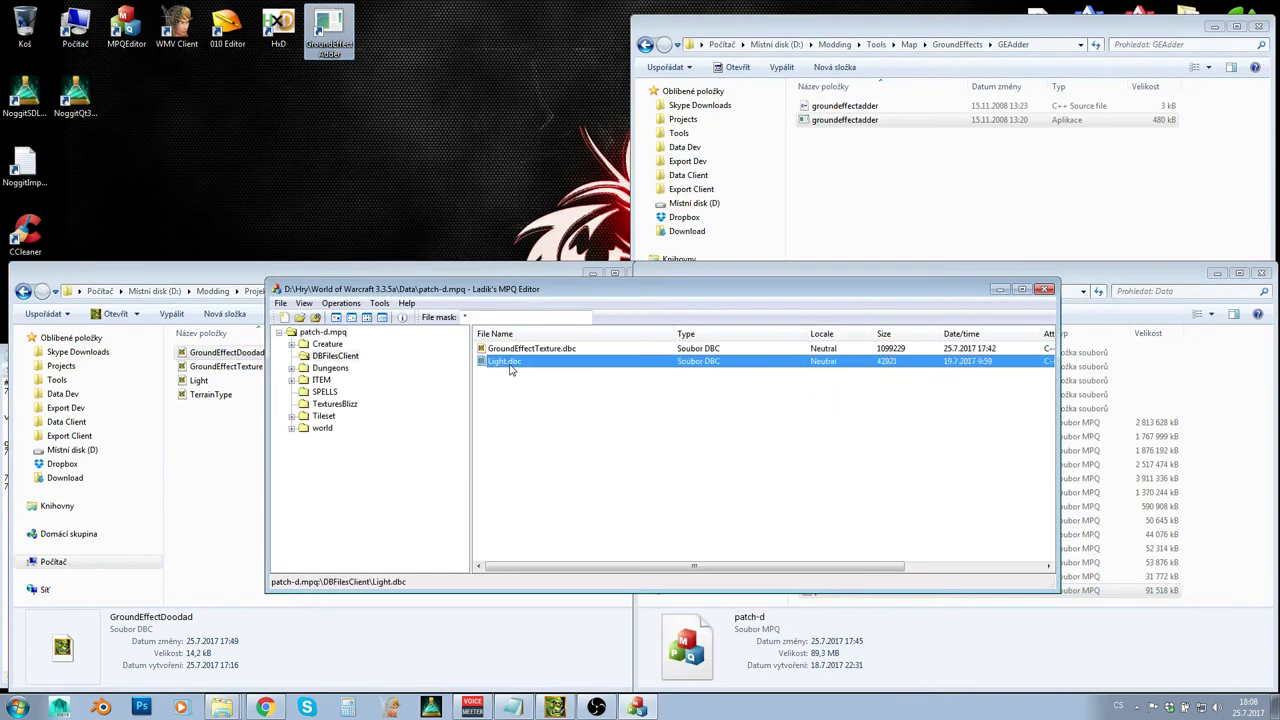
{"action": "left_click", "coordinate": [210, 275]}
{"action": "left_click", "coordinate": [225, 366]}
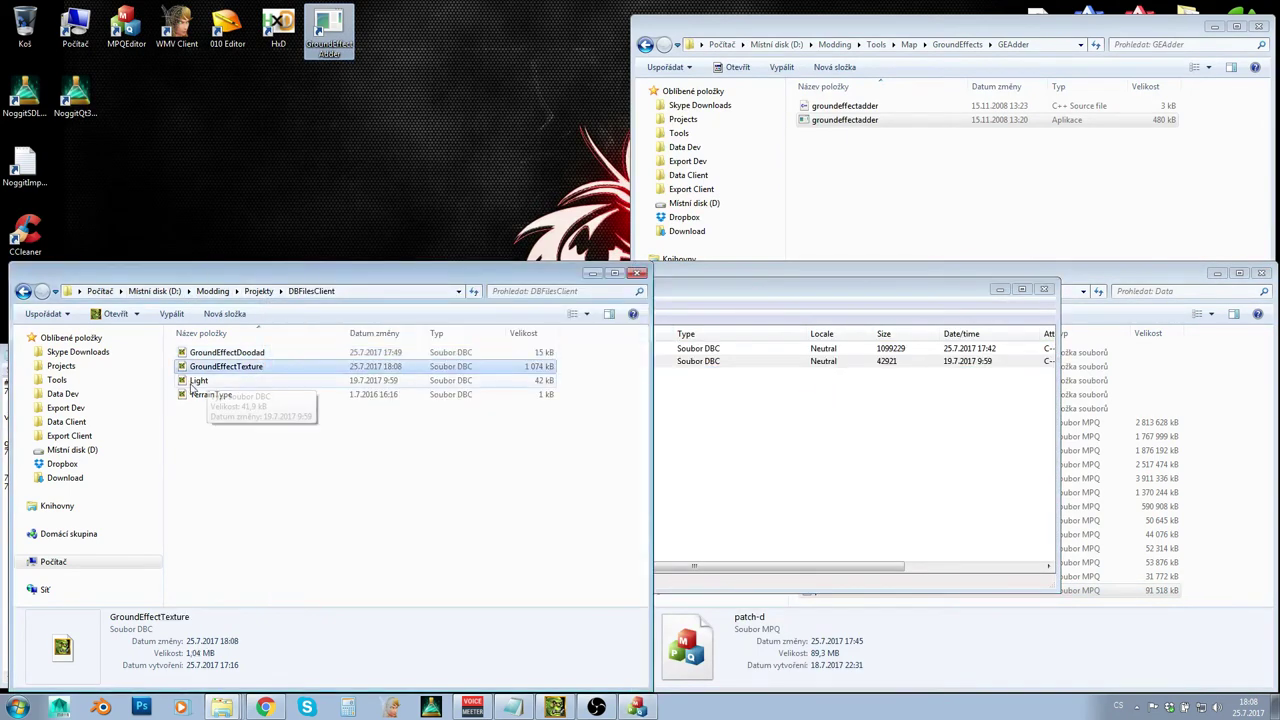
{"action": "left_click_drag", "start_coordinate": [226, 371], "coordinate": [848, 426]}
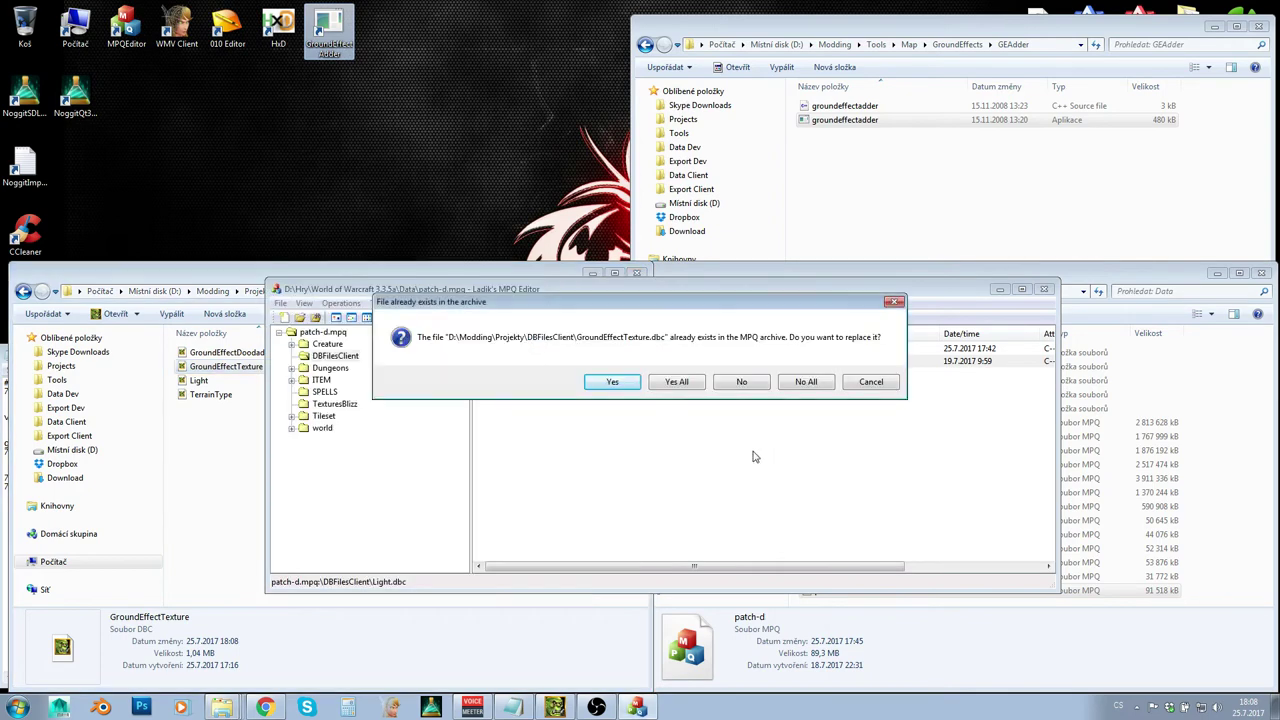
{"action": "left_click", "coordinate": [677, 382]}
{"action": "left_click", "coordinate": [1044, 289]}
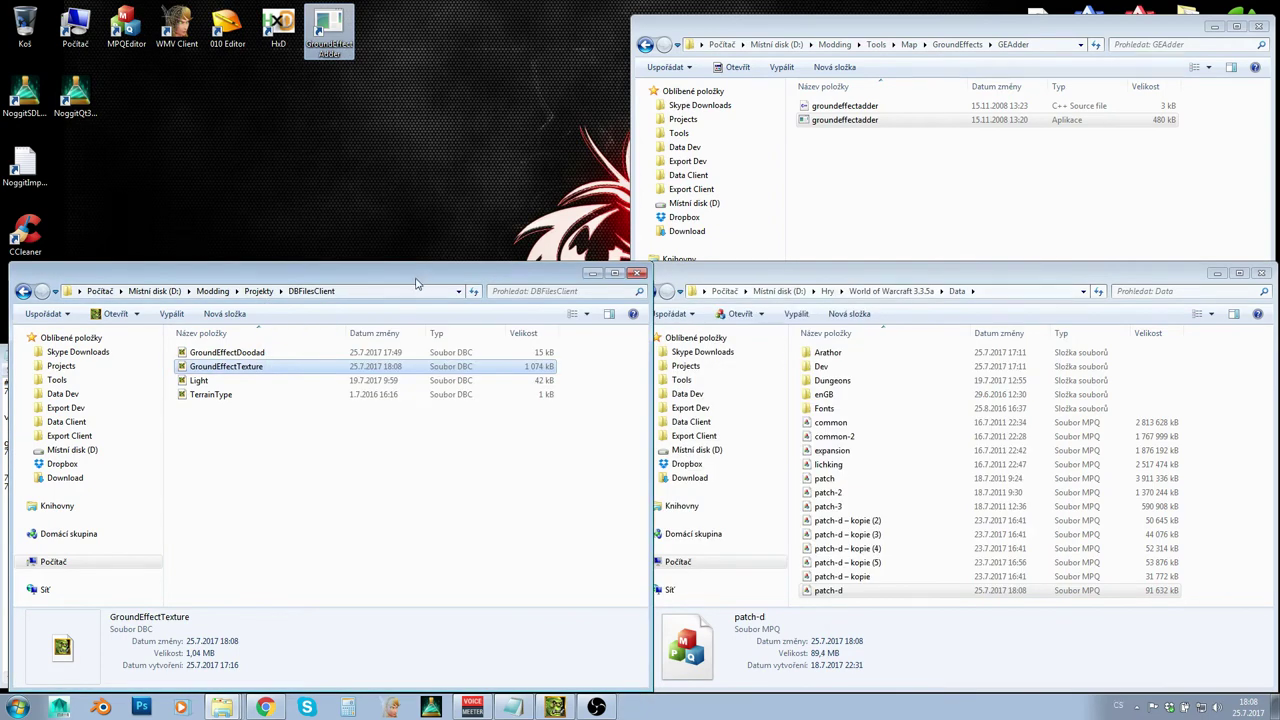
Step: Open the azeroth map folder under Projekty\World\maps and run azeroth_31_52 through groundeffectadder
{"action": "left_click_drag", "start_coordinate": [417, 284], "coordinate": [413, 123]}
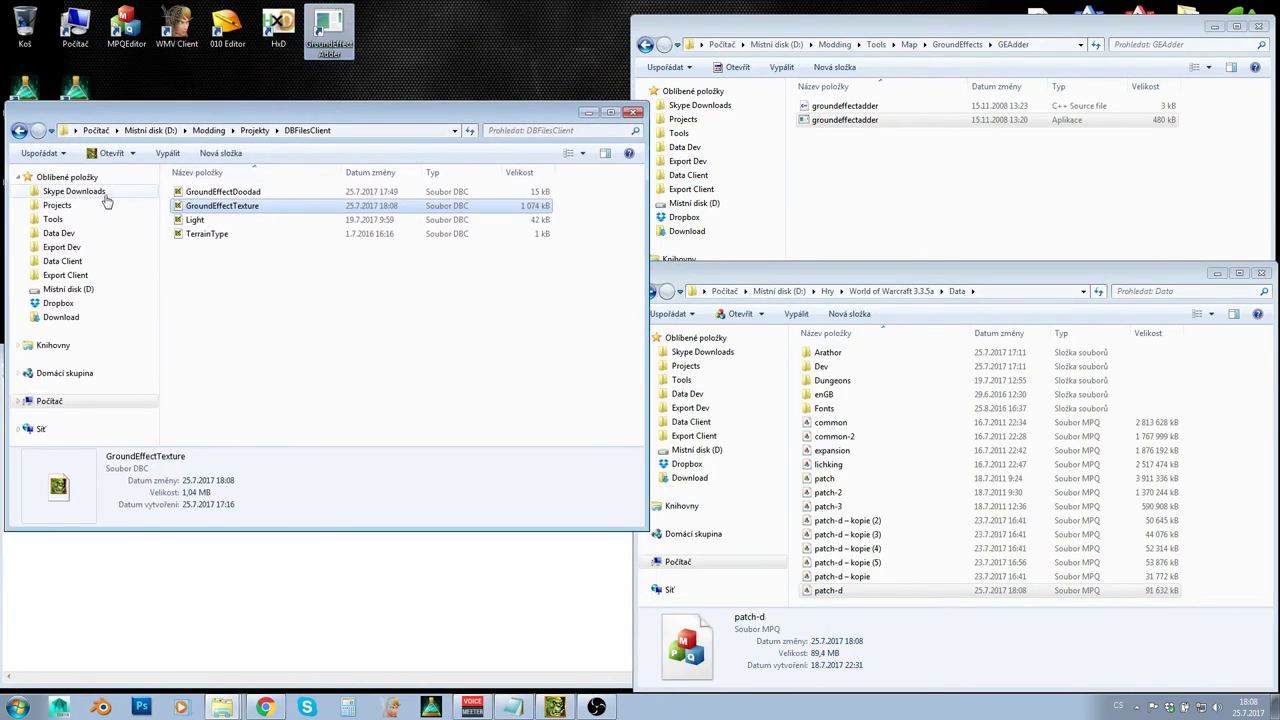
{"action": "left_click", "coordinate": [60, 205]}
{"action": "double_click", "coordinate": [230, 317]}
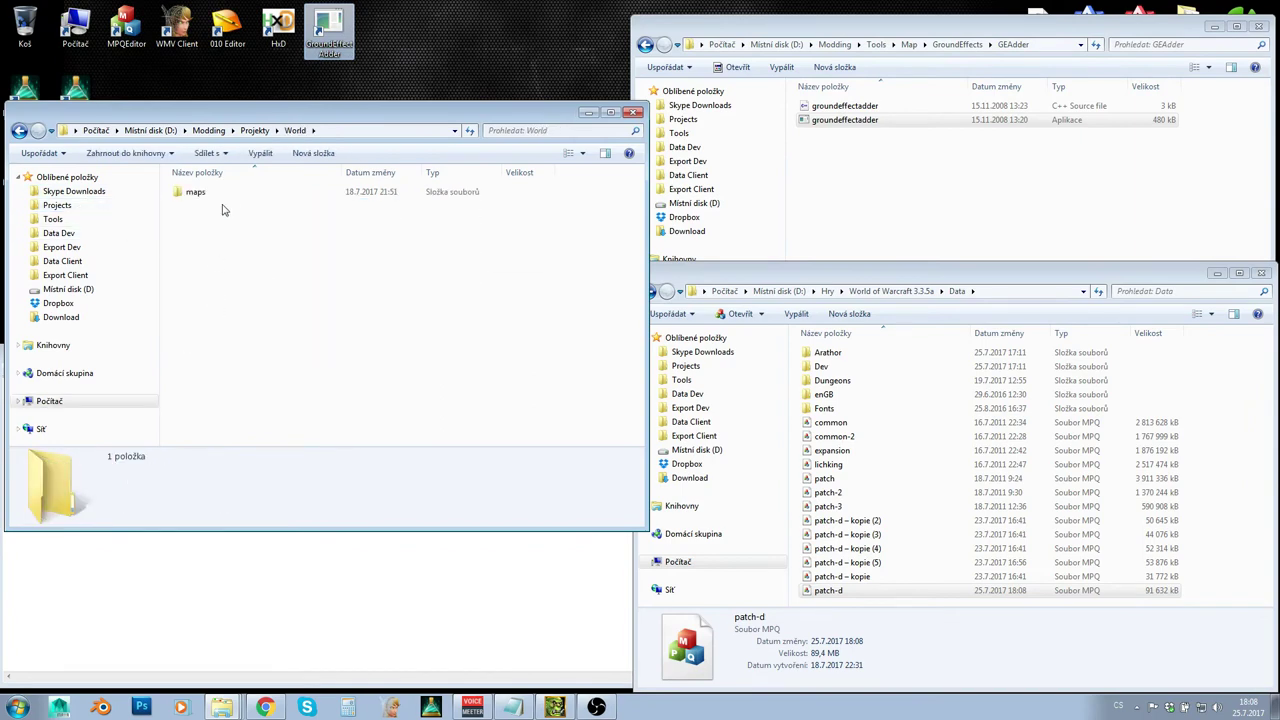
{"action": "double_click", "coordinate": [215, 193]}
{"action": "double_click", "coordinate": [215, 193]}
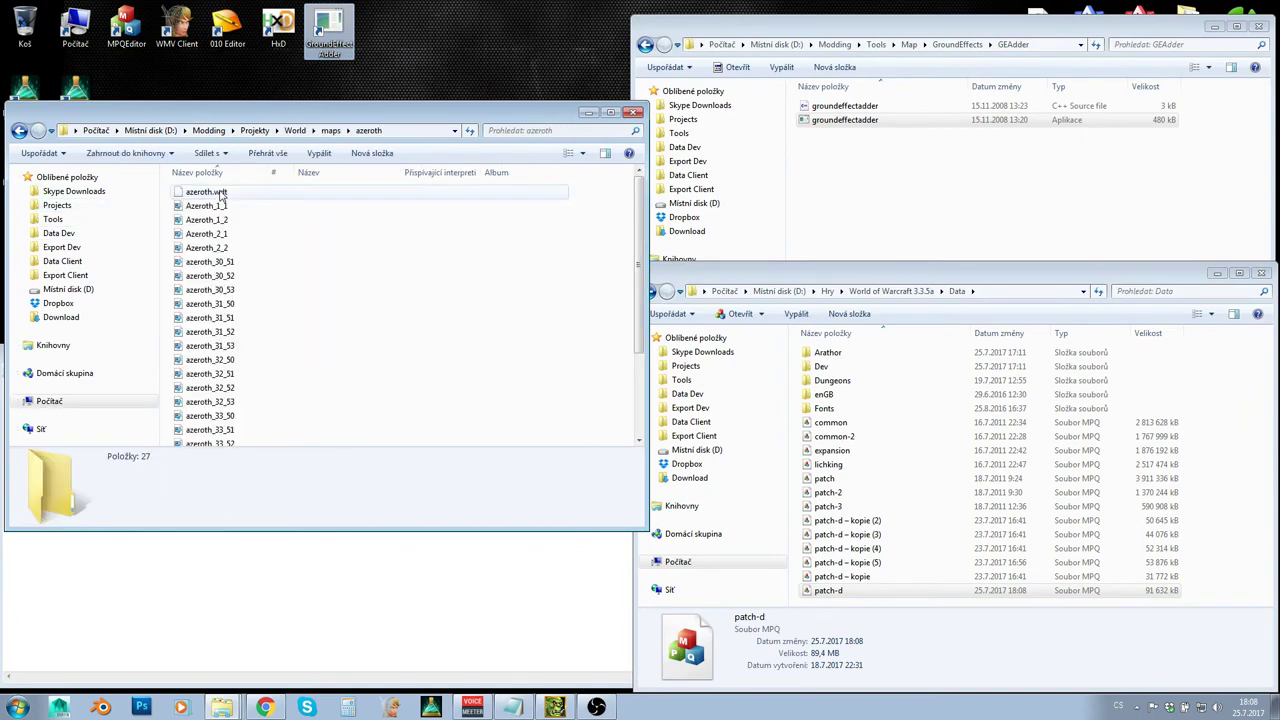
{"action": "left_click", "coordinate": [243, 335]}
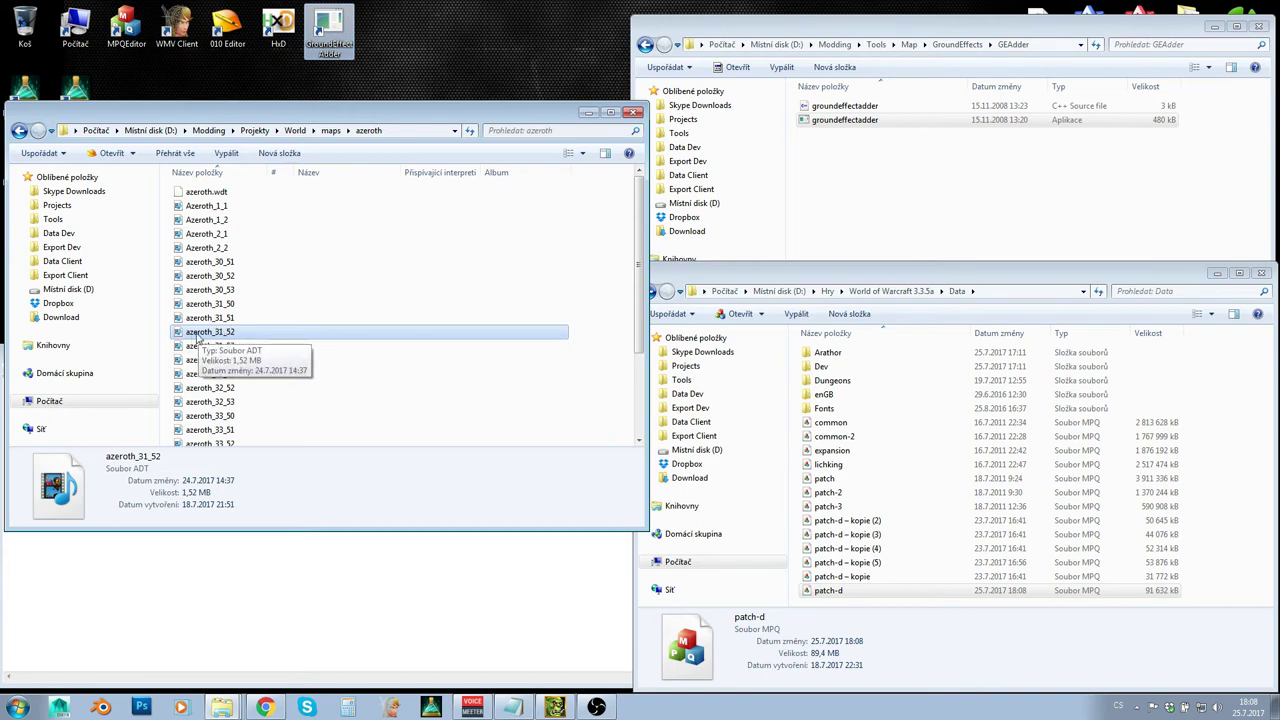
{"action": "left_click_drag", "start_coordinate": [198, 338], "coordinate": [875, 127]}
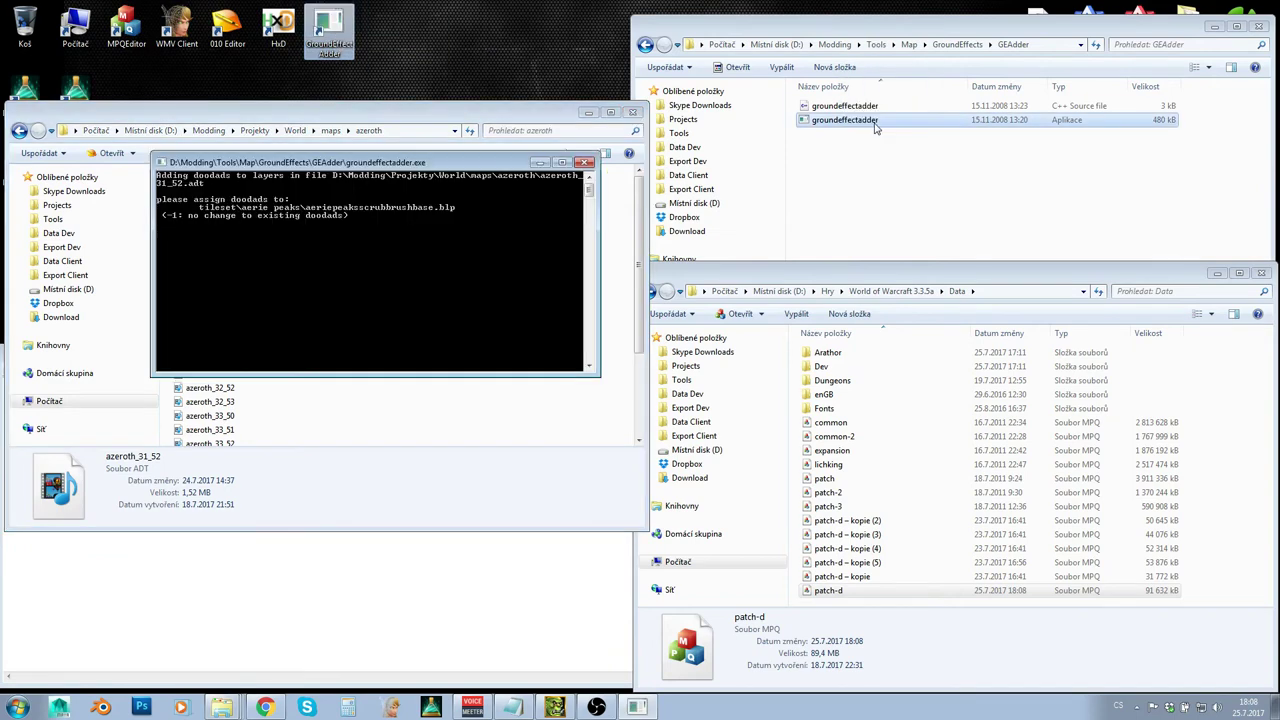
Step: Browse from the Modding Tools folder through Map and GroundEffects to the GEAdder folder to review where groundeffectadder is stored
{"action": "left_click", "coordinate": [876, 44]}
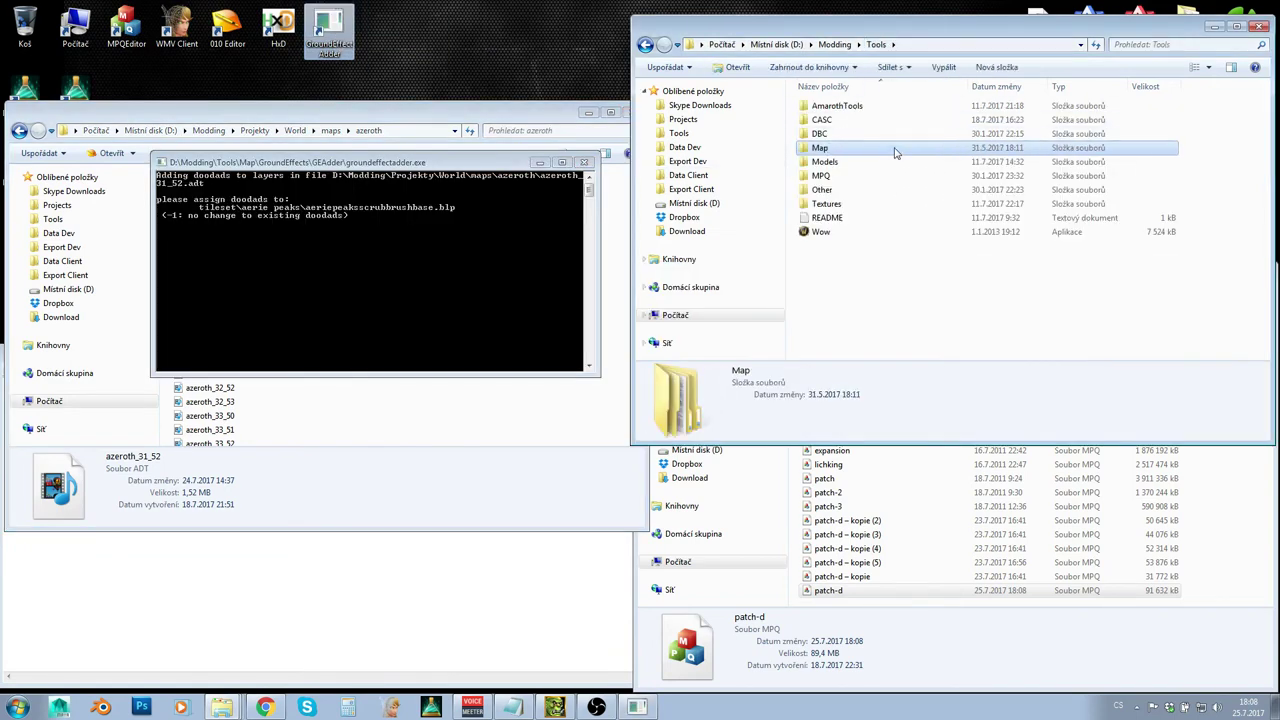
{"action": "double_click", "coordinate": [820, 150]}
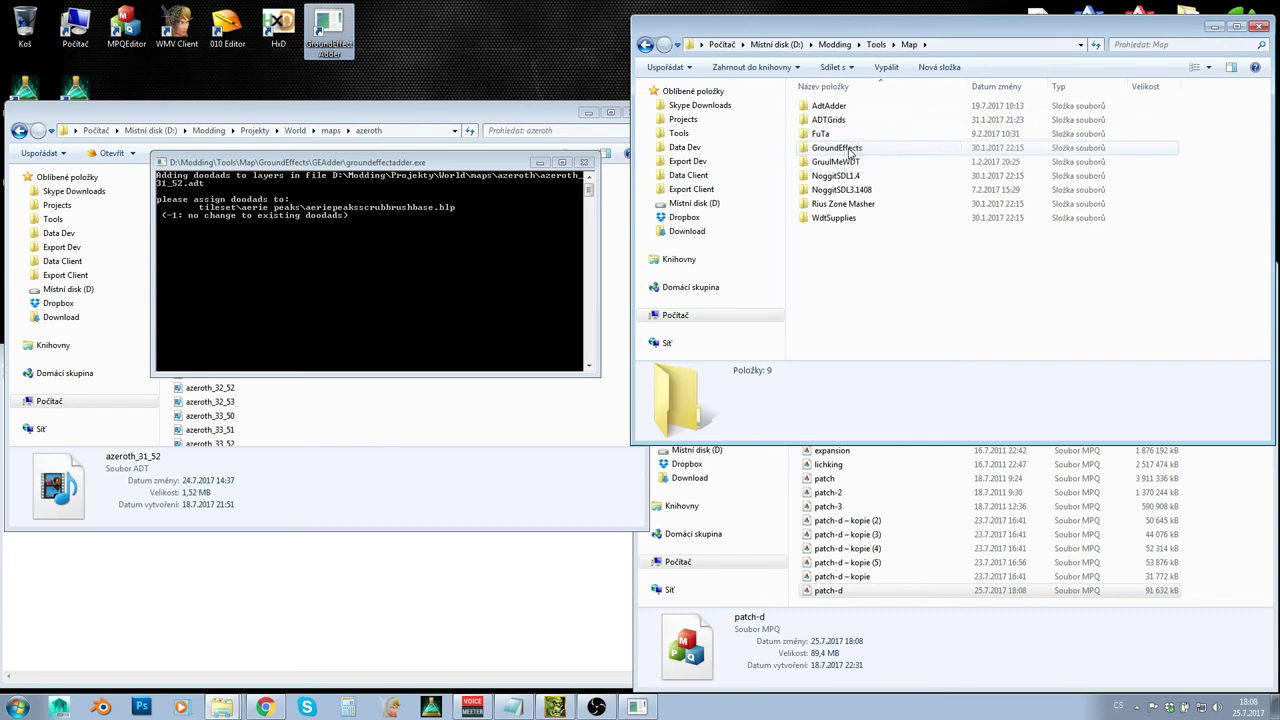
{"action": "double_click", "coordinate": [840, 148]}
{"action": "double_click", "coordinate": [840, 119]}
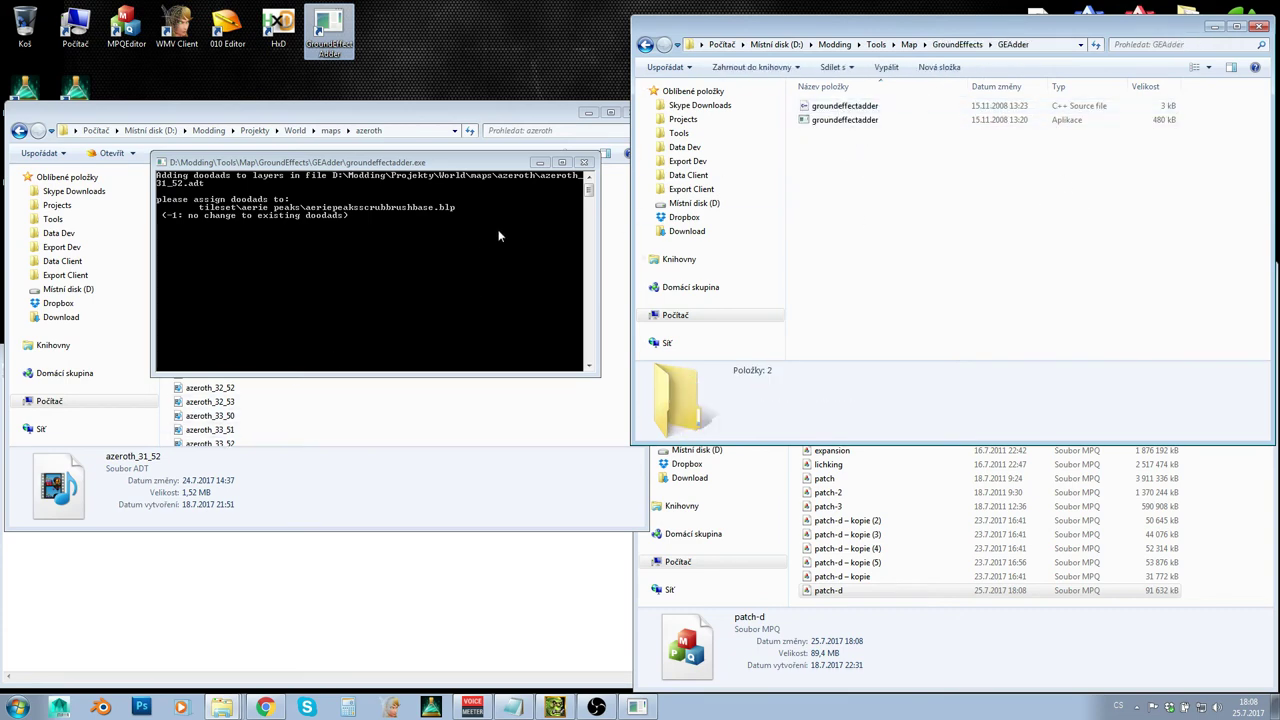
Step: Bring the Notes file up below the groundeffectadder console and answer -1 for aeriepeaksscrubbrushbase.blp
{"action": "left_click_drag", "start_coordinate": [410, 163], "coordinate": [440, 48]}
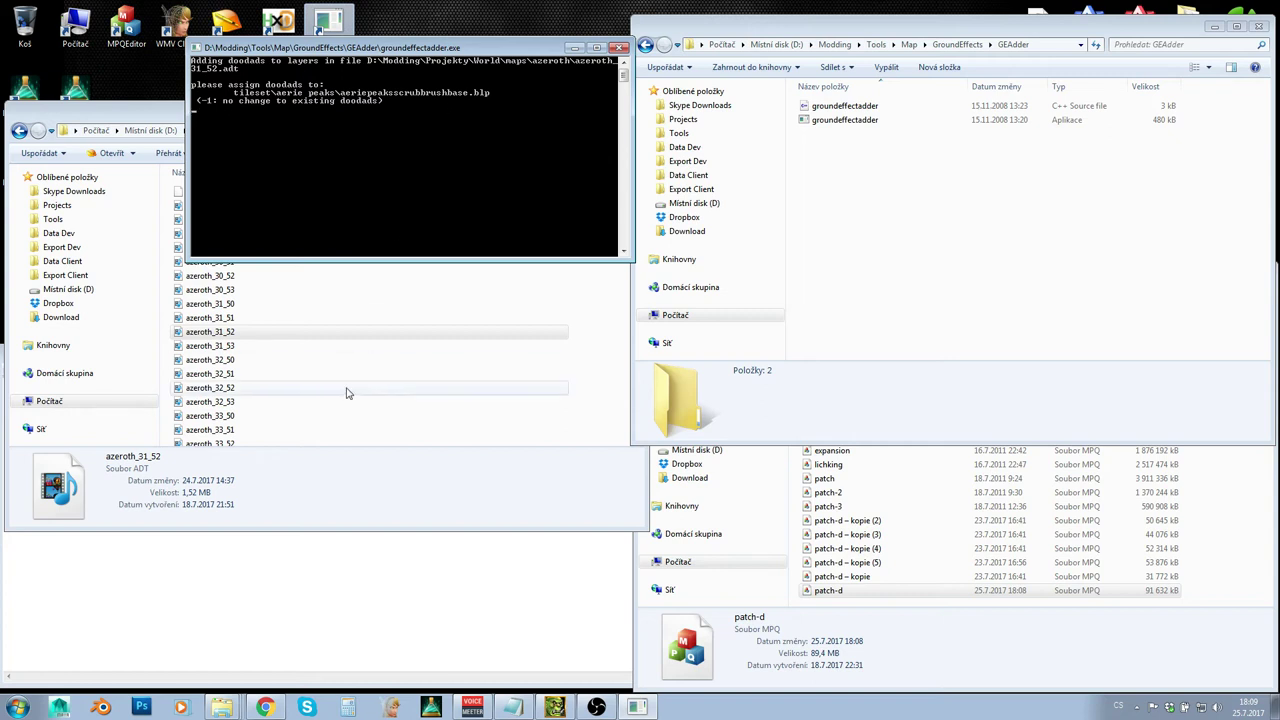
{"action": "left_click", "coordinate": [407, 620]}
{"action": "left_click", "coordinate": [443, 158]}
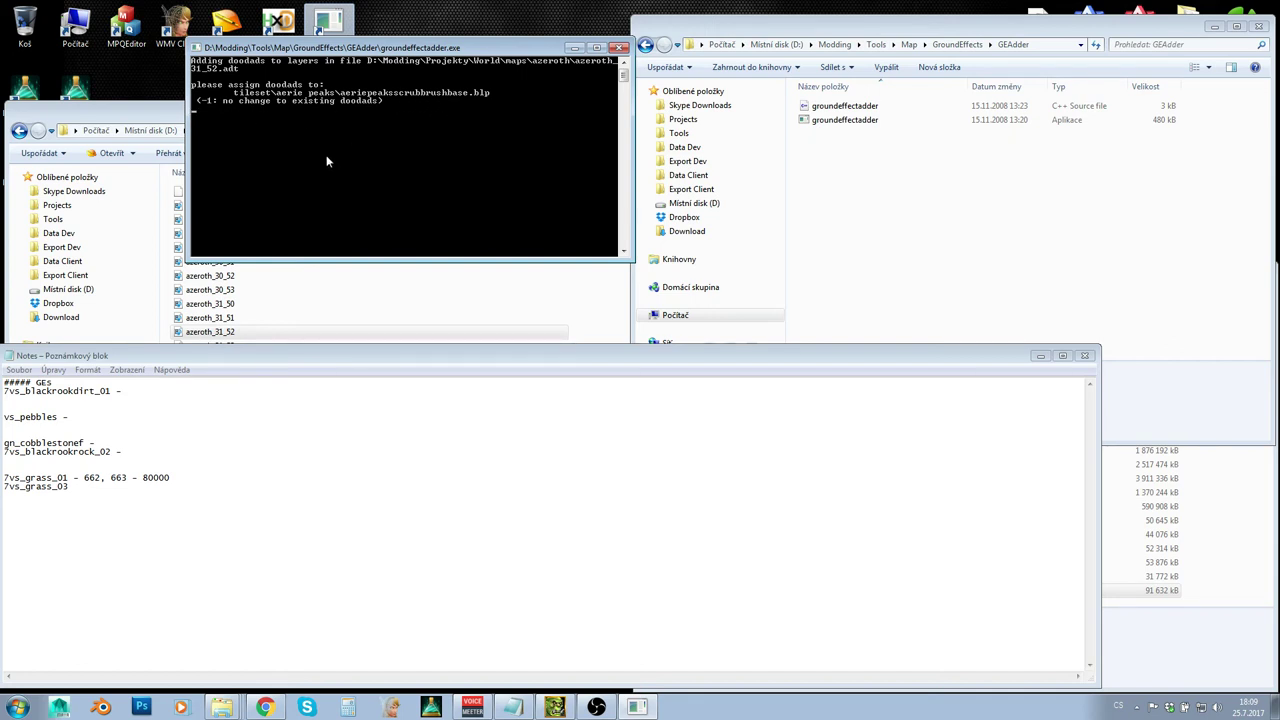
{"action": "key", "text": "Return"}
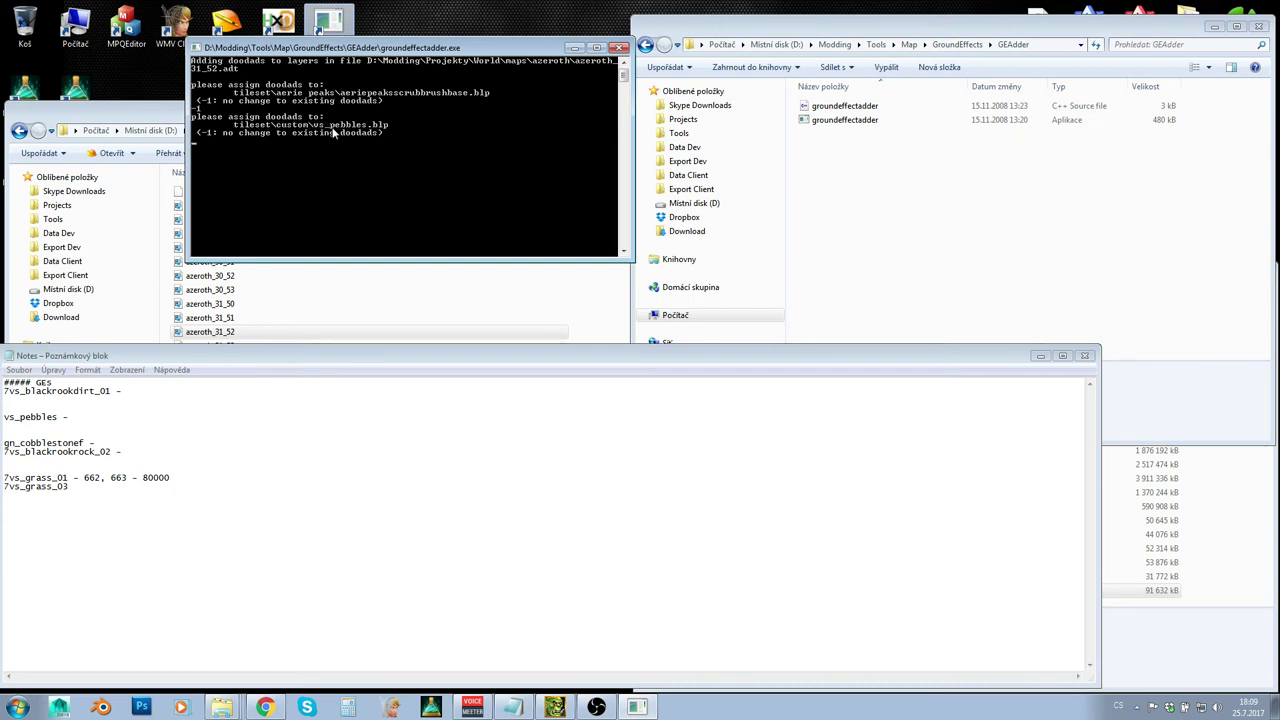
Step: Record ground effect ID 80001 beside gn_cobblestonef in the notes and return to the groundeffectadder console
{"action": "left_click", "coordinate": [78, 418]}
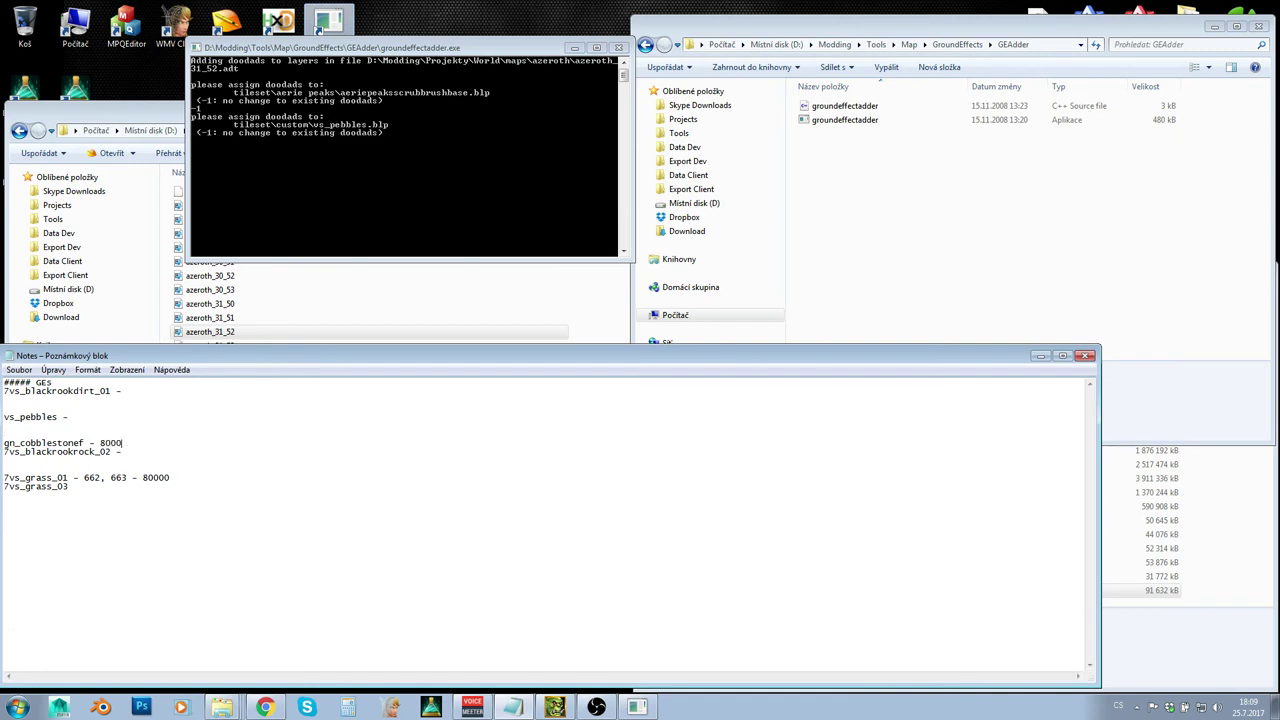
{"action": "type", "text": "1"}
{"action": "left_click", "coordinate": [321, 233]}
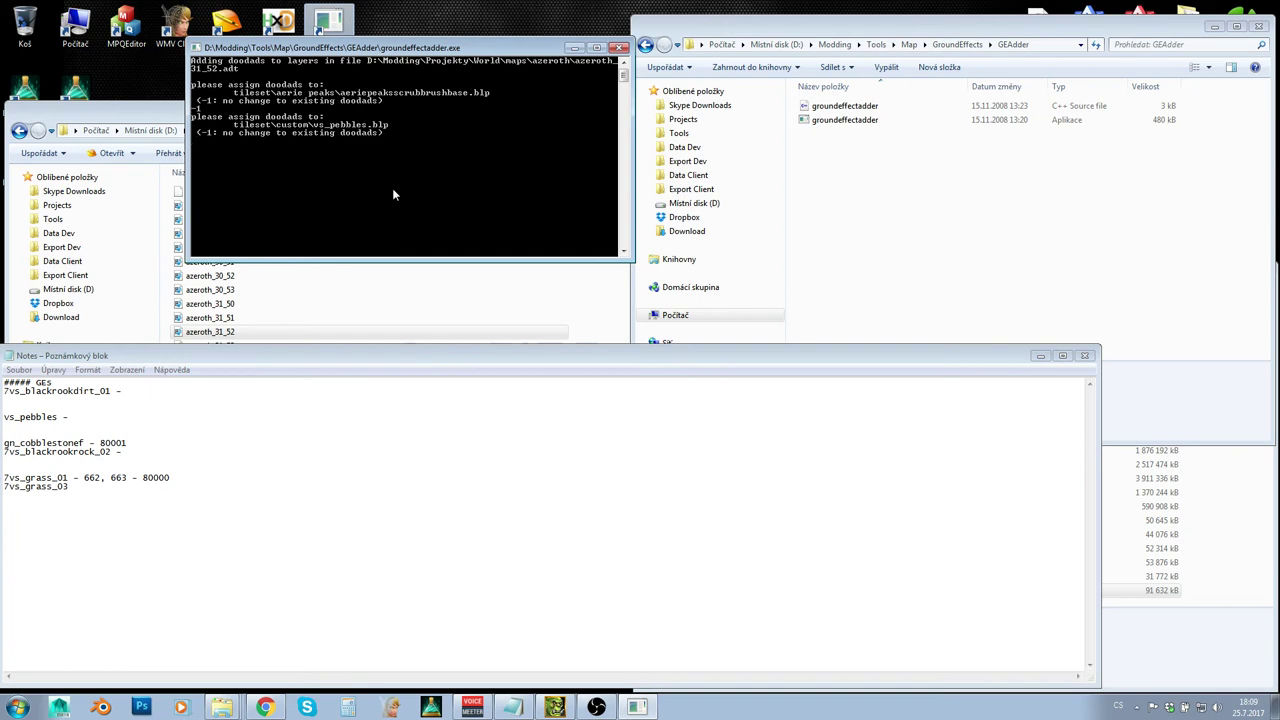
Step: Assign doodad value 0 to vs_pebbles.blp and duskwoodcrop2.blp
{"action": "type", "text": "800"}
{"action": "key", "text": "BackSpace"}
{"action": "key", "text": "BackSpace"}
{"action": "key", "text": "BackSpace"}
{"action": "type", "text": "0"}
{"action": "key", "text": "Return"}
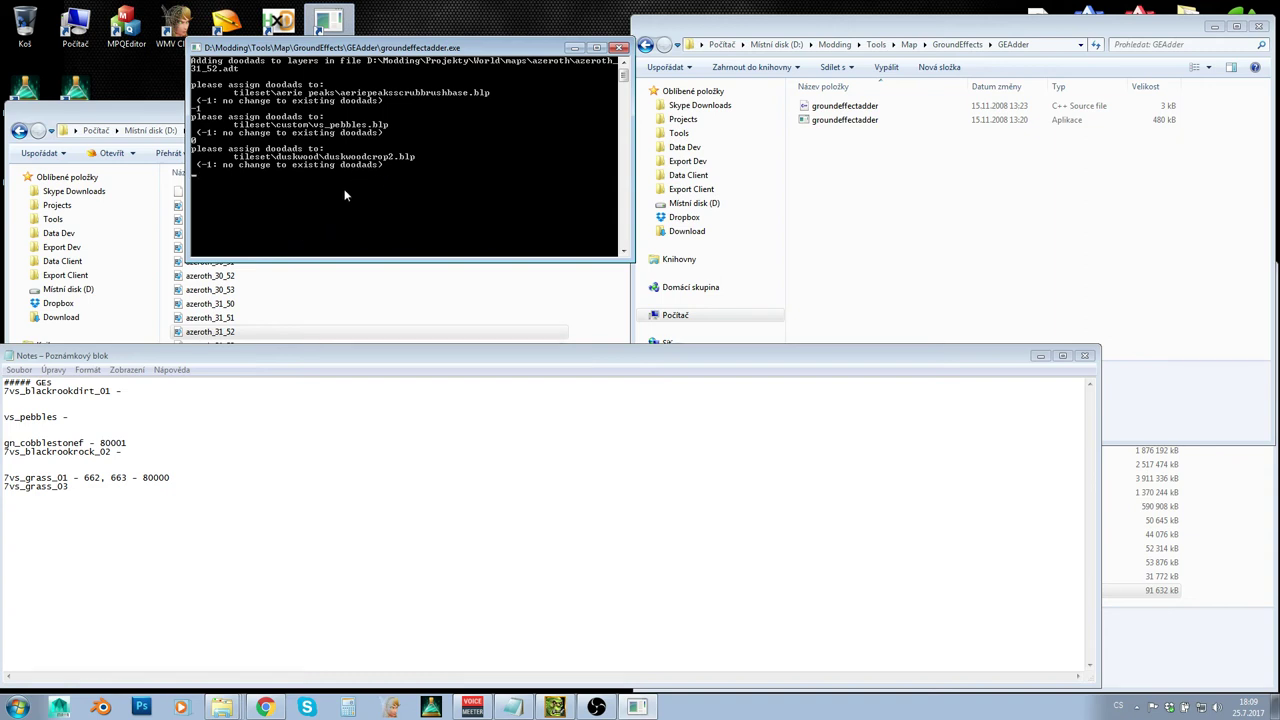
{"action": "type", "text": "0"}
{"action": "key", "text": "Return"}
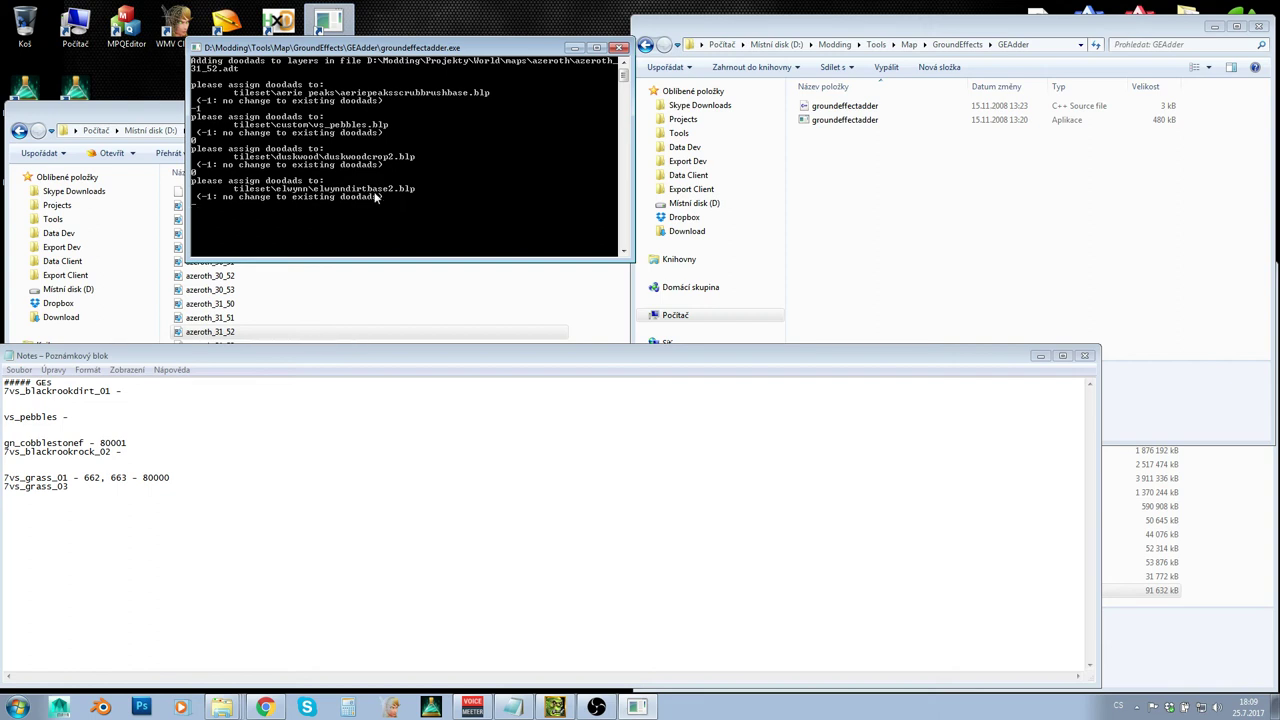
Step: Keep the existing doodads of elwynndirtbase2, elwynnflowerbase, elwynngrassbase and elwynnrockbasetest2 by answering -1 for each
{"action": "type", "text": "-1"}
{"action": "key", "text": "Return"}
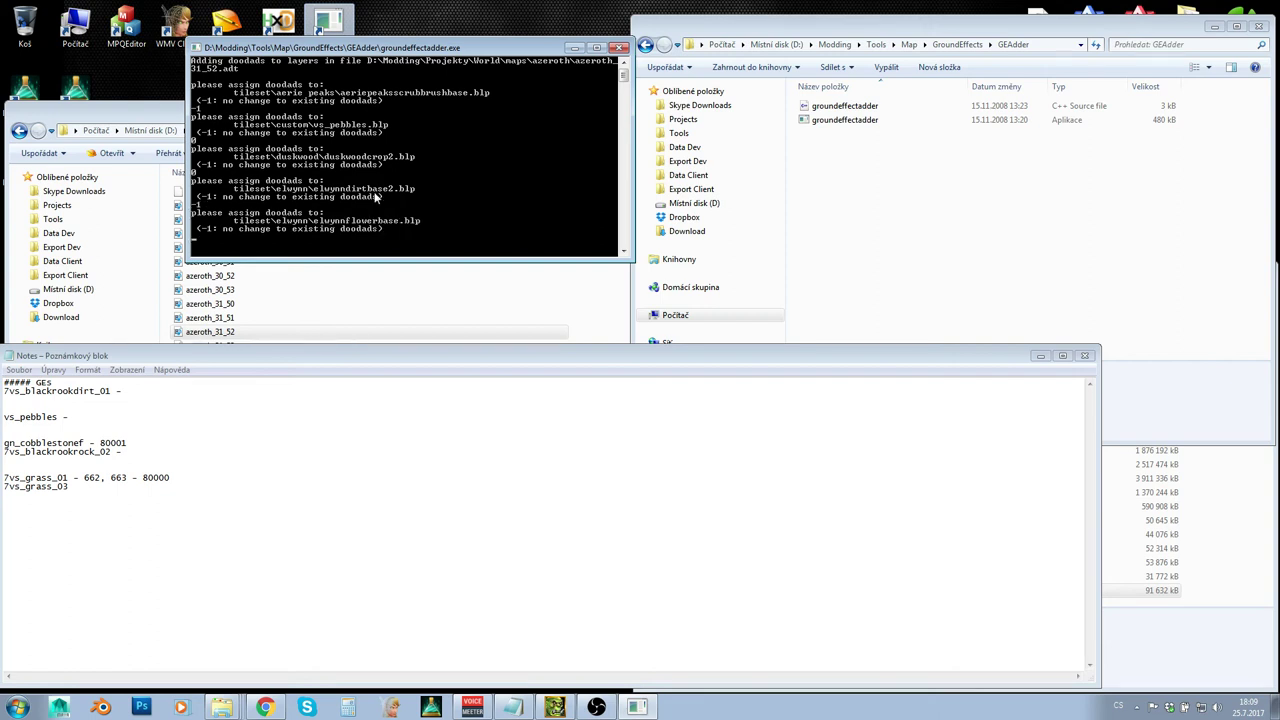
{"action": "type", "text": "-1"}
{"action": "key", "text": "Return"}
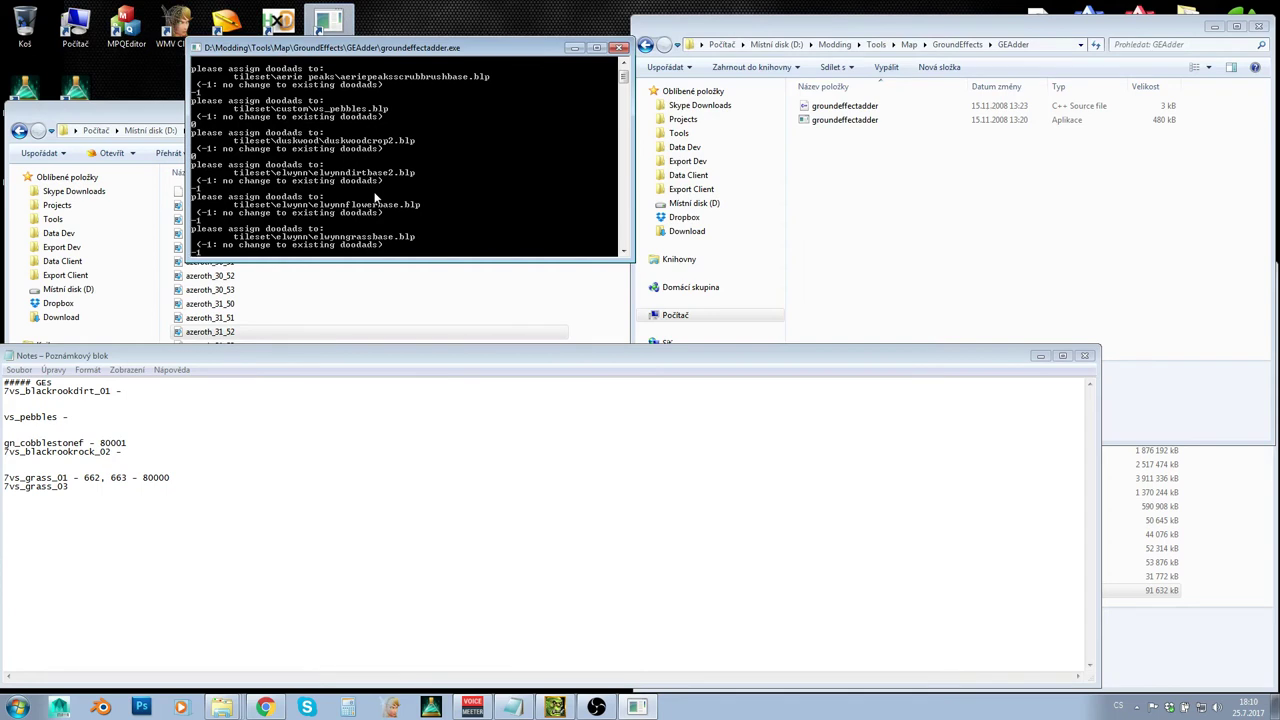
{"action": "type", "text": "-1"}
{"action": "key", "text": "Return"}
{"action": "type", "text": "-1"}
{"action": "key", "text": "Return"}
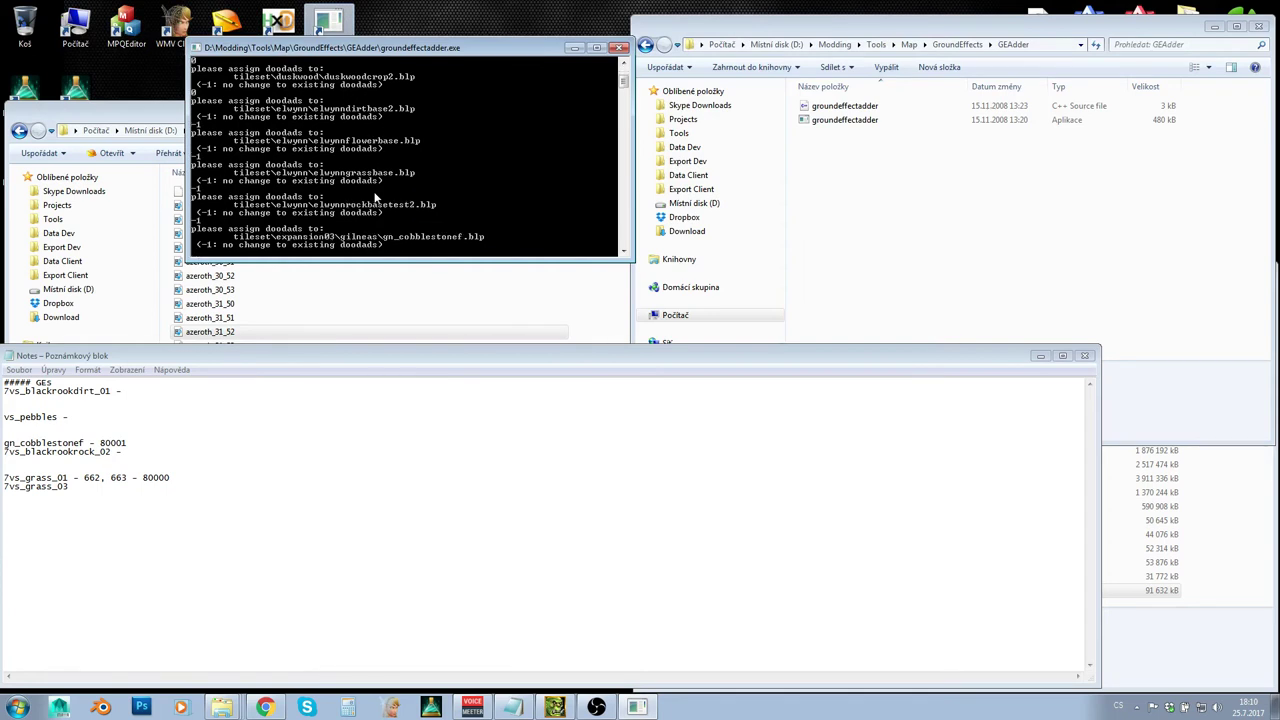
Step: Check the ID noted for gn_cobblestonef and assign 80001 to gn_cobblestonef.blp in groundeffectadder
{"action": "type", "text": "800"}
{"action": "left_click", "coordinate": [79, 441]}
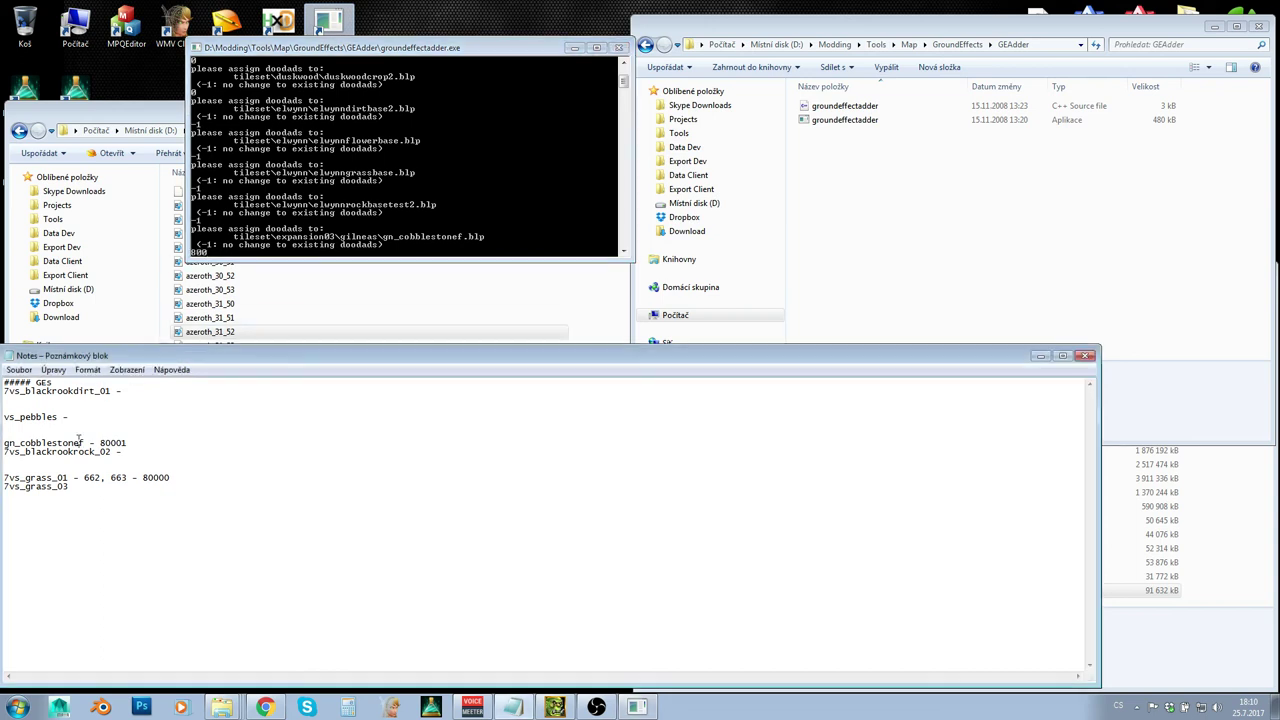
{"action": "double_click", "coordinate": [20, 442]}
{"action": "double_click", "coordinate": [113, 442]}
{"action": "left_click", "coordinate": [256, 258]}
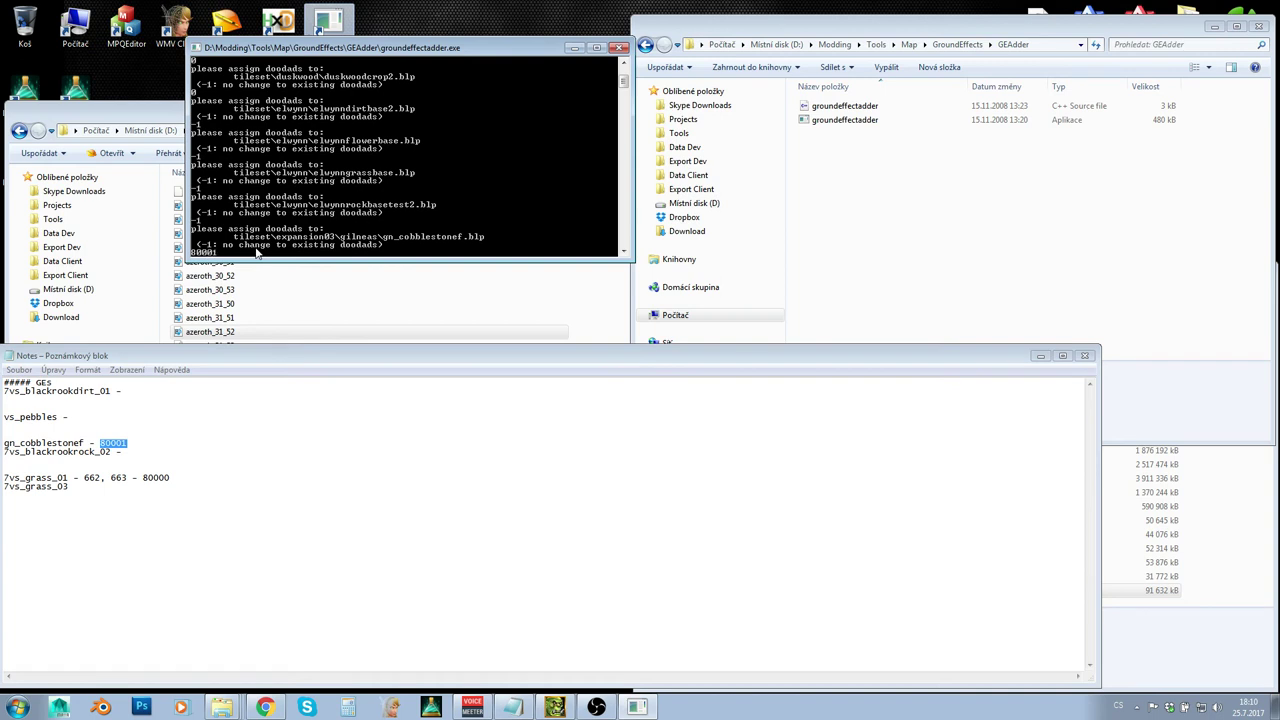
{"action": "key", "text": "Return"}
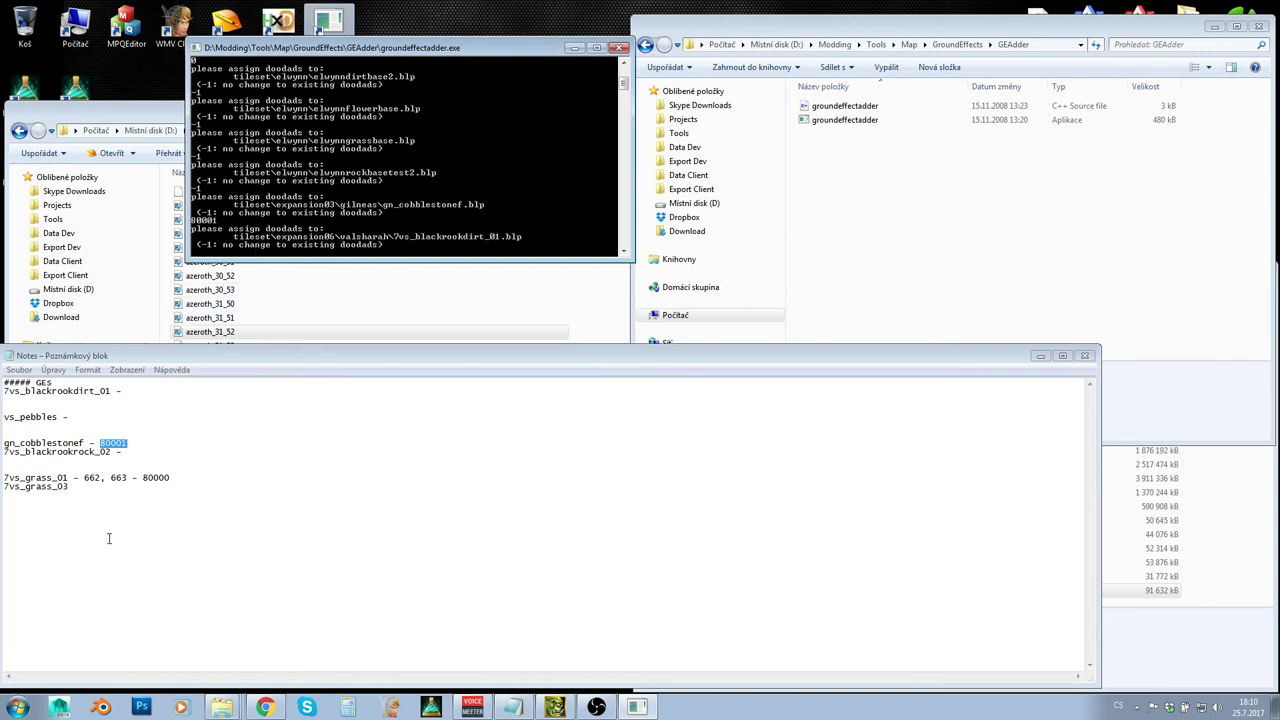
Step: Look over the texture list in the notes and assign doodad value 0 to 7vs_blackrookdirt_01.blp
{"action": "left_click", "coordinate": [110, 534]}
{"action": "left_click_drag", "start_coordinate": [177, 534], "coordinate": [6, 382]}
{"action": "left_click", "coordinate": [158, 548]}
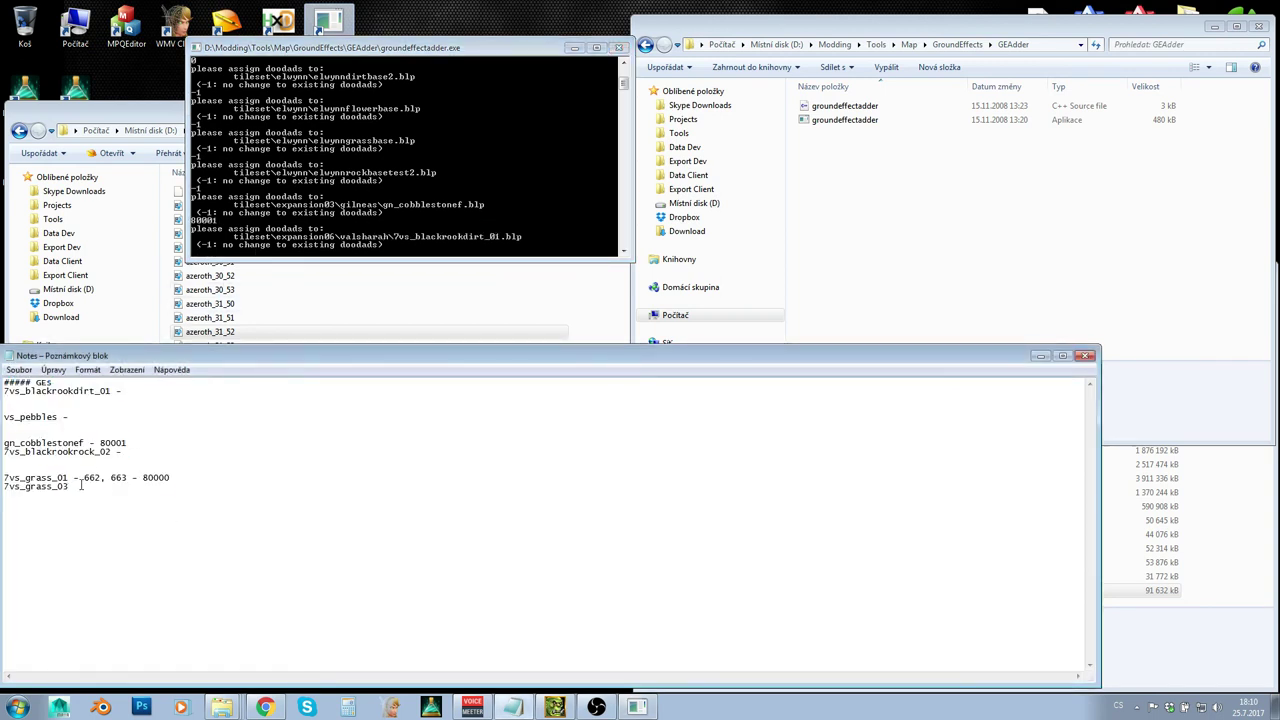
{"action": "left_click", "coordinate": [273, 238]}
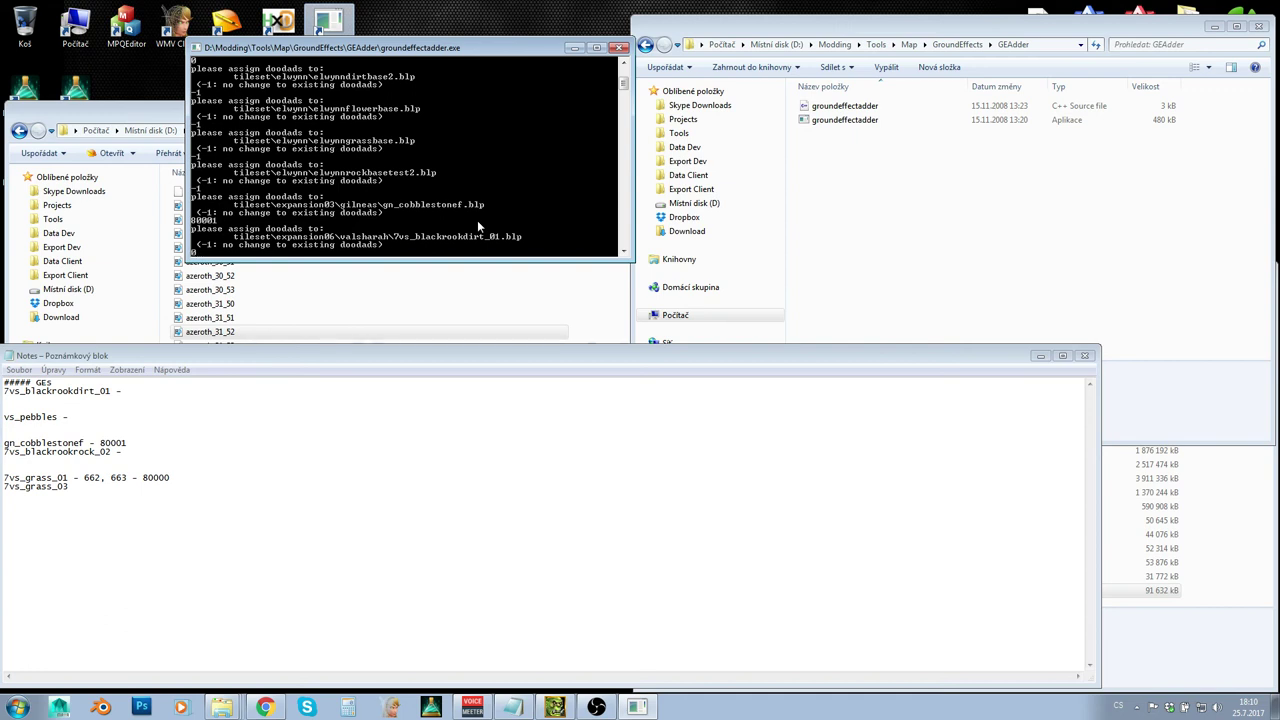
{"action": "type", "text": "0"}
{"action": "key", "text": "Return"}
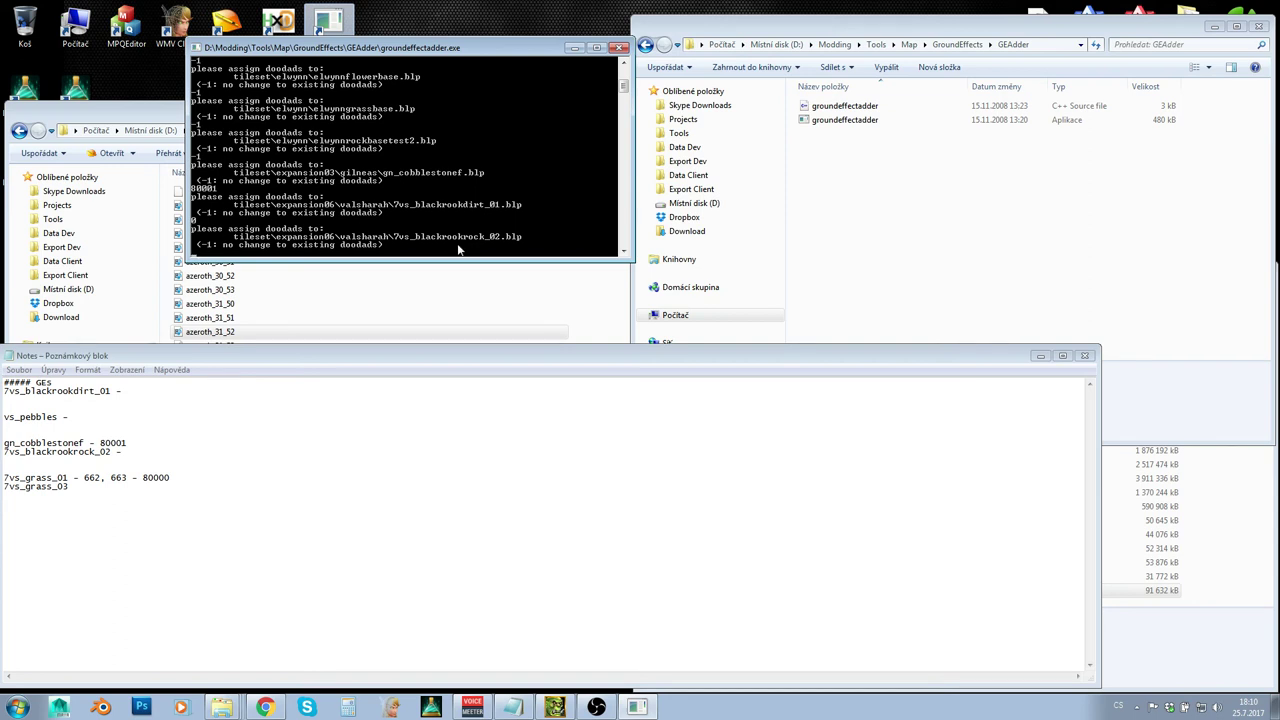
Step: Assign 80001 to 7vs_blackrookrock_02 and 80000 to 7vs_grass_01 and 7vs_grass_03, and answer the final westfallrockbase entry
{"action": "type", "text": "800101"}
{"action": "key", "text": "Return"}
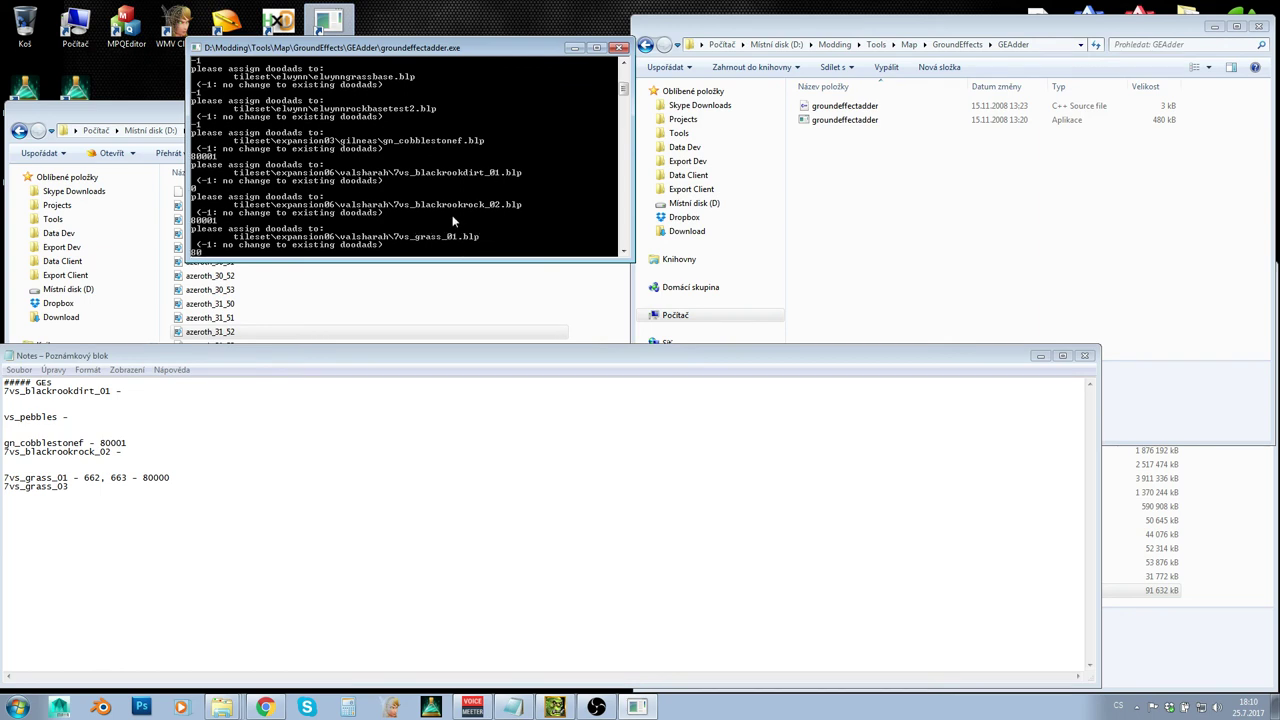
{"action": "key", "text": "Return"}
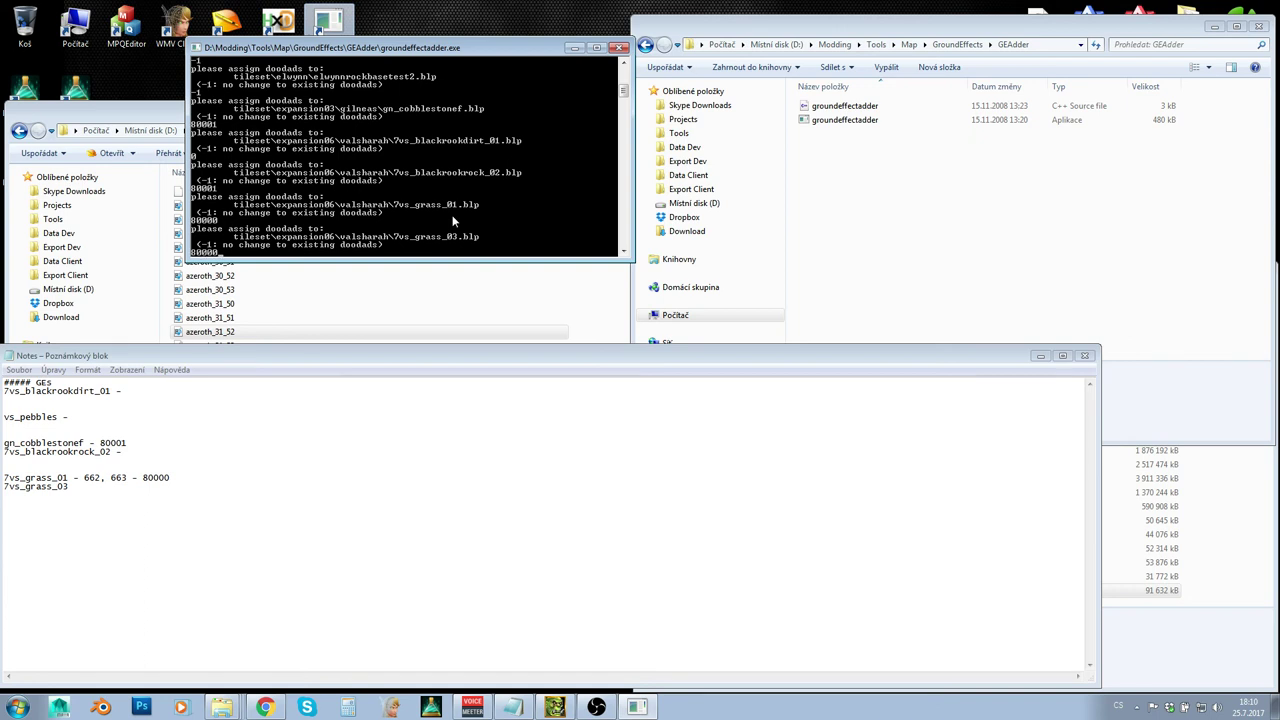
{"action": "key", "text": "Return"}
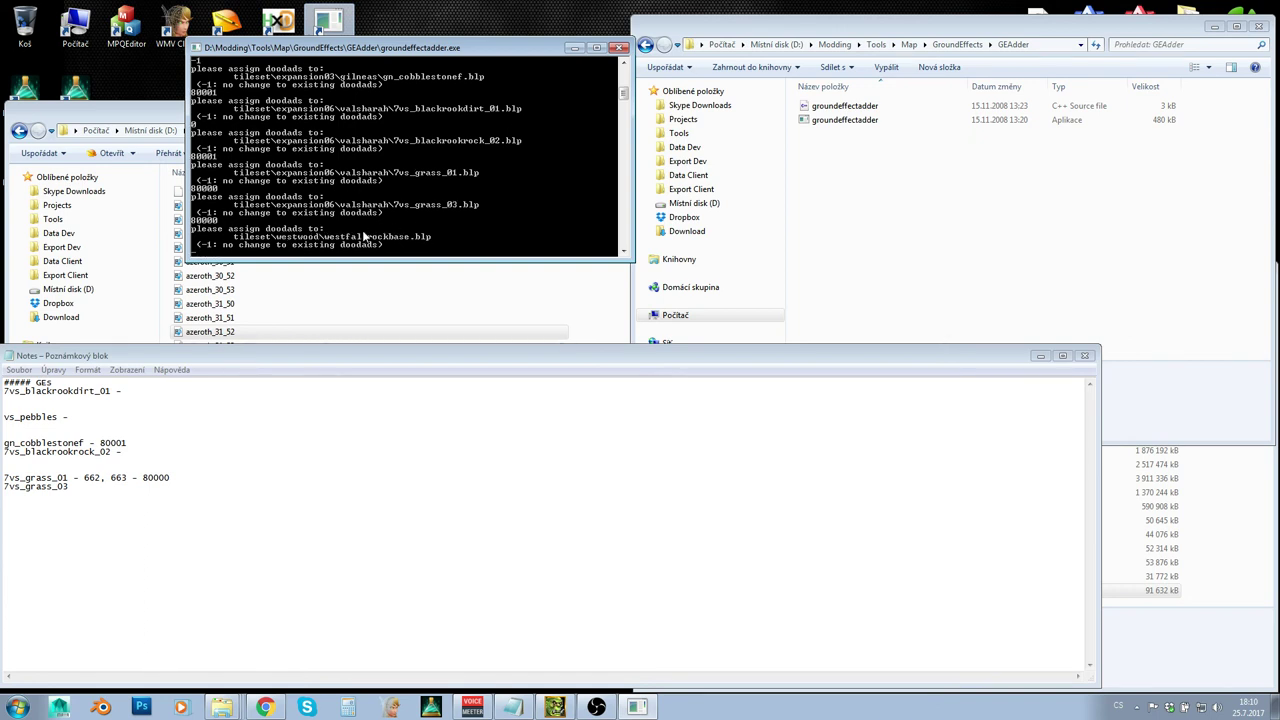
{"action": "key", "text": "Return"}
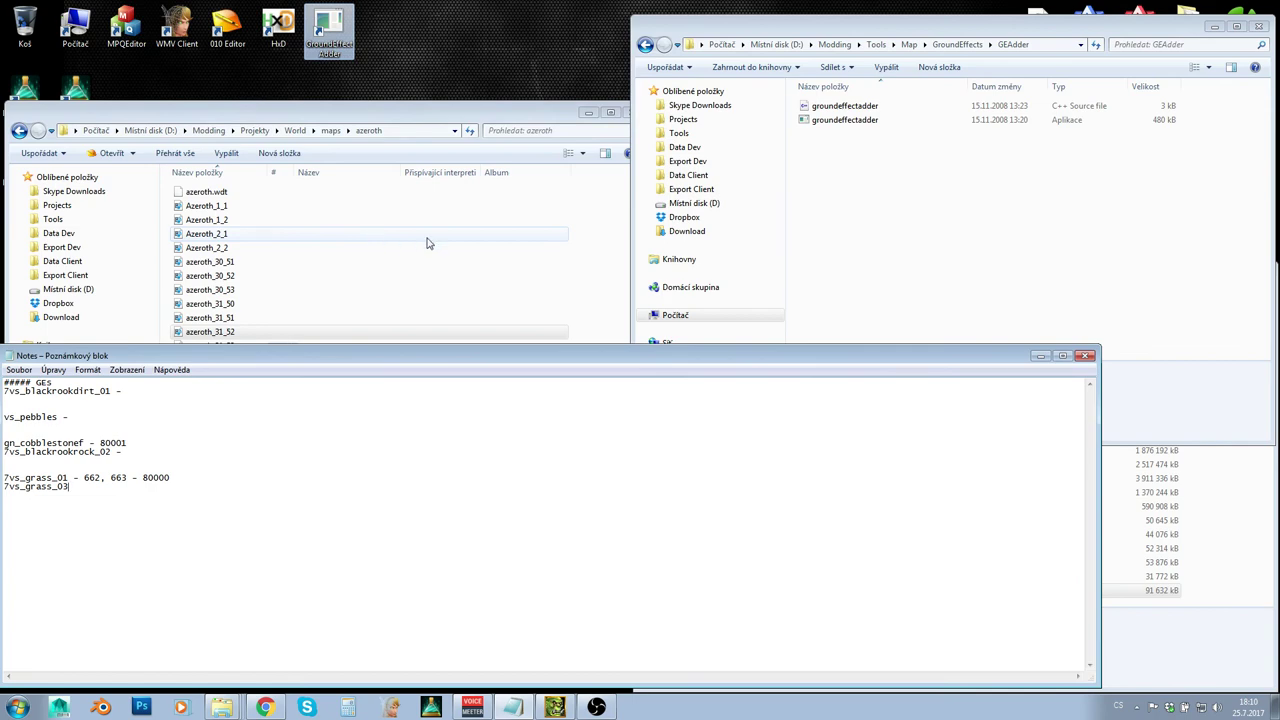
Step: Open the patch-d archive in Ladik's MPQ Editor and go to its world\maps\azeroth folder
{"action": "left_click", "coordinate": [438, 112]}
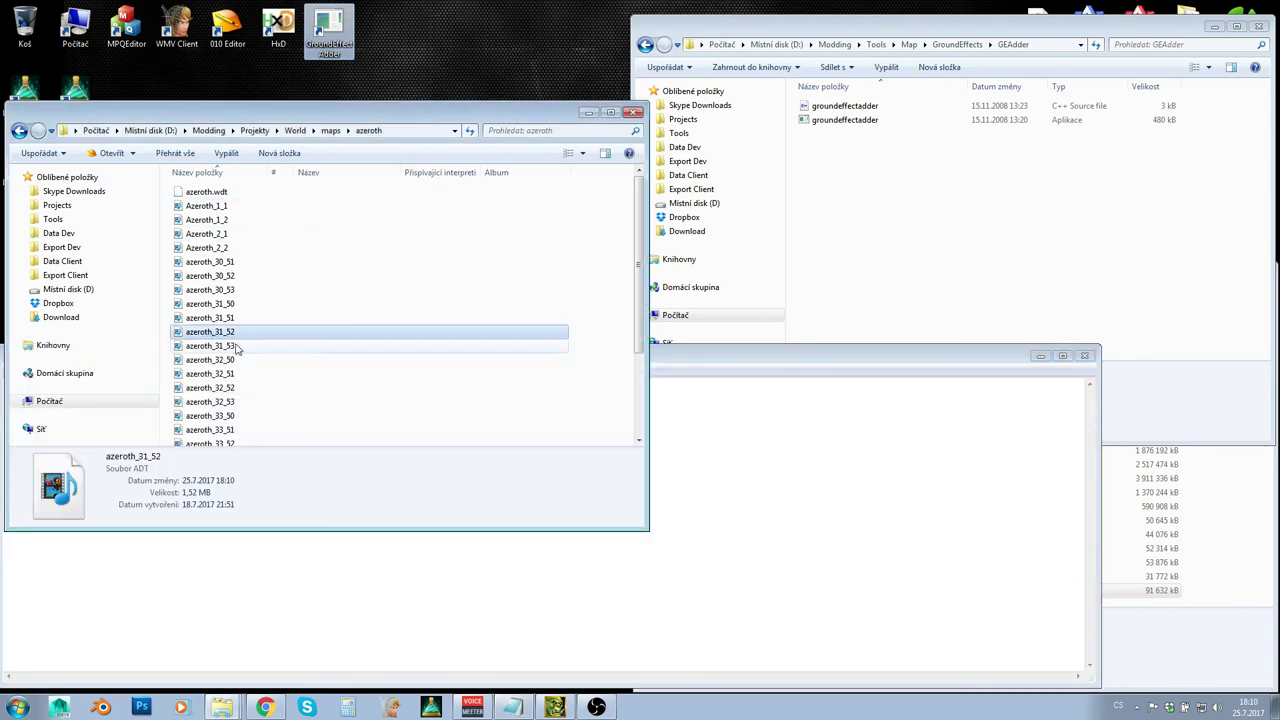
{"action": "left_click", "coordinate": [1118, 637]}
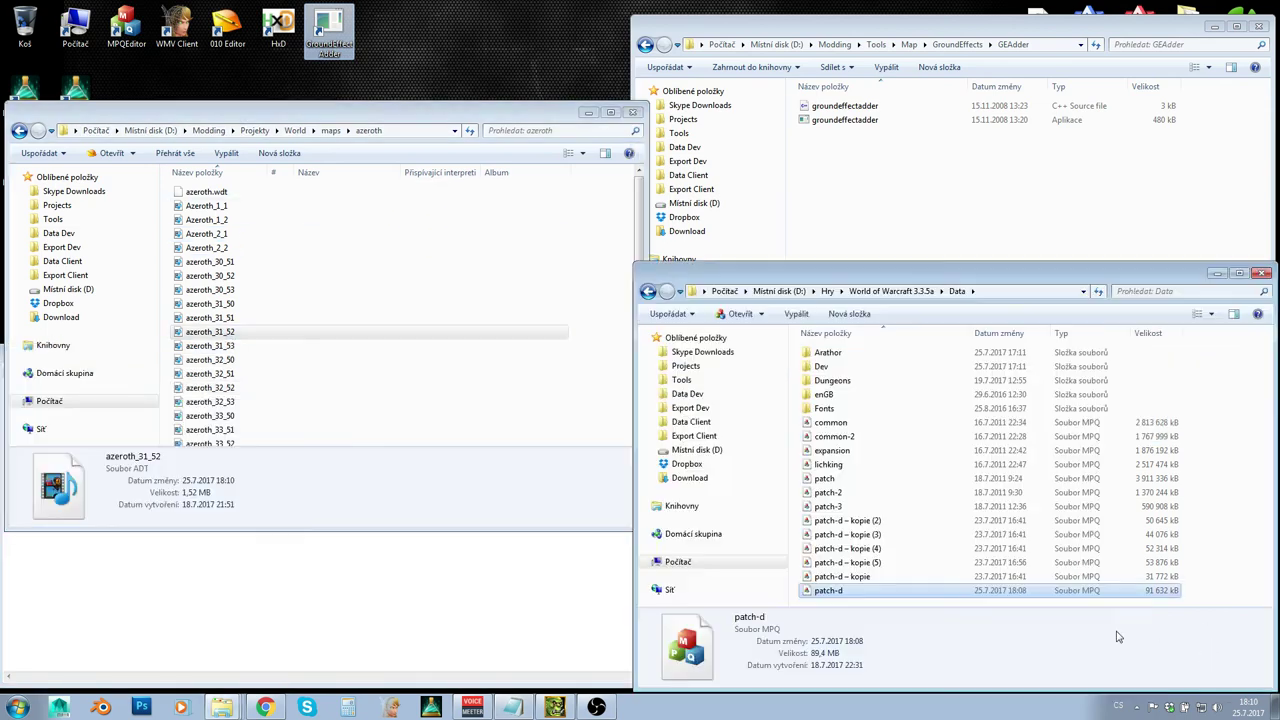
{"action": "double_click", "coordinate": [830, 591]}
{"action": "double_click", "coordinate": [499, 435]}
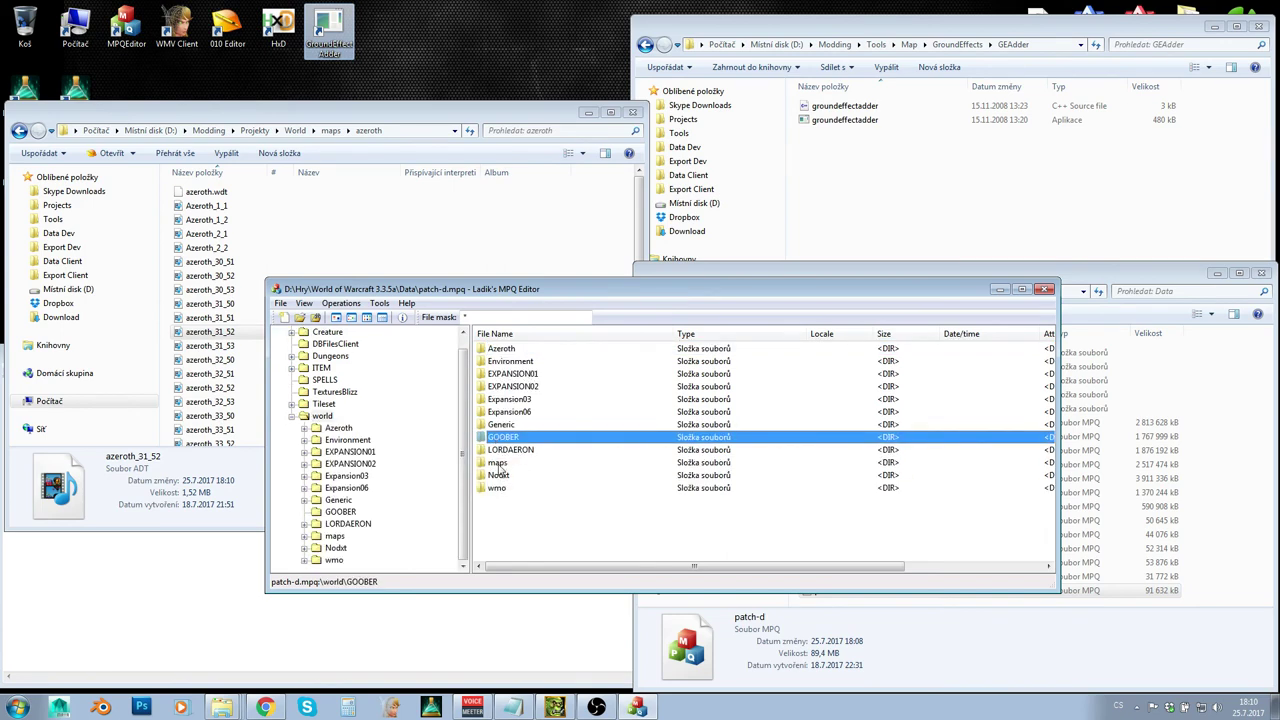
{"action": "double_click", "coordinate": [497, 464]}
{"action": "double_click", "coordinate": [505, 348]}
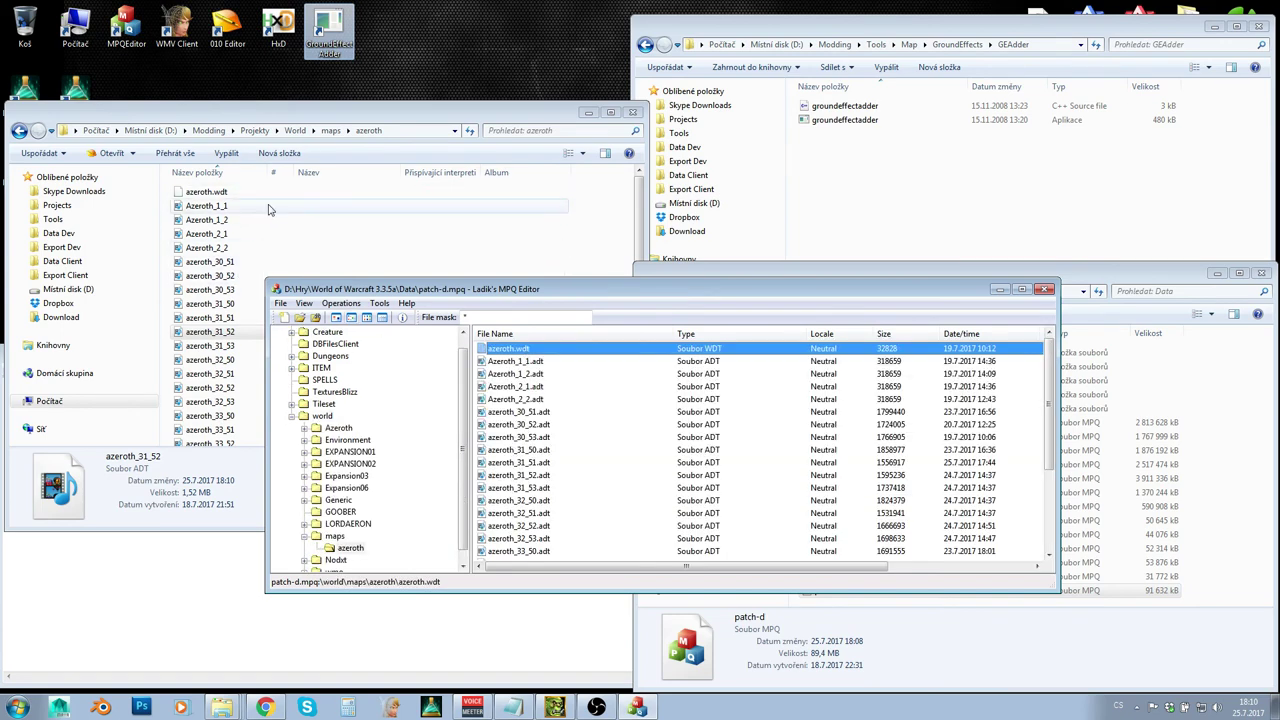
Step: Add the updated azeroth_31_52 ADT file to the archive's azeroth folder and close the MPQ editor
{"action": "left_click", "coordinate": [284, 118]}
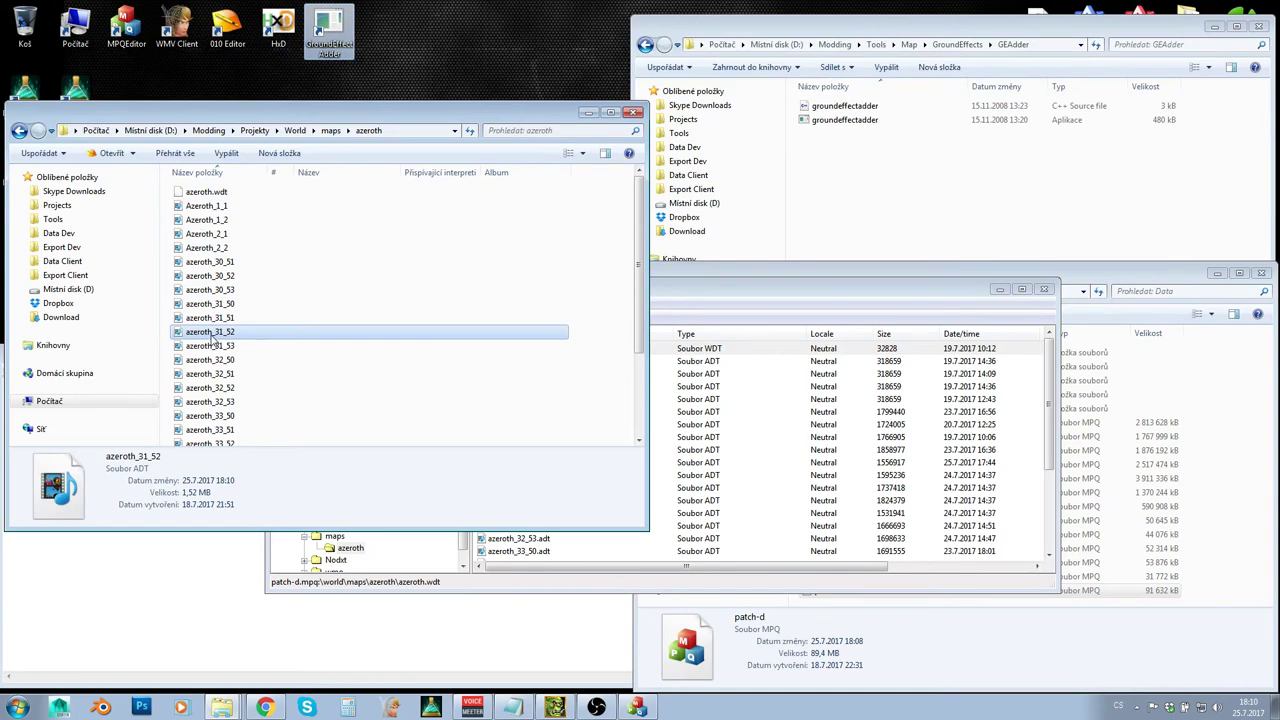
{"action": "left_click_drag", "start_coordinate": [797, 435], "coordinate": [797, 435]}
{"action": "left_click", "coordinate": [668, 382]}
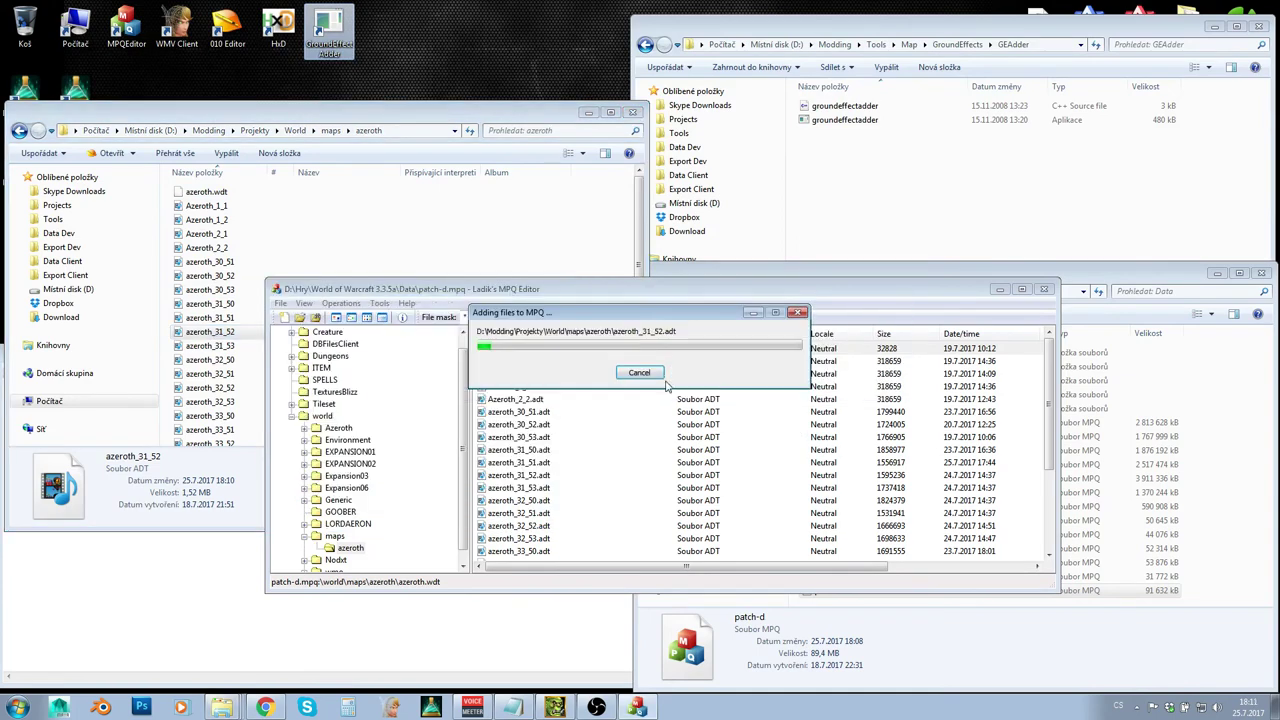
{"action": "left_click", "coordinate": [1045, 289]}
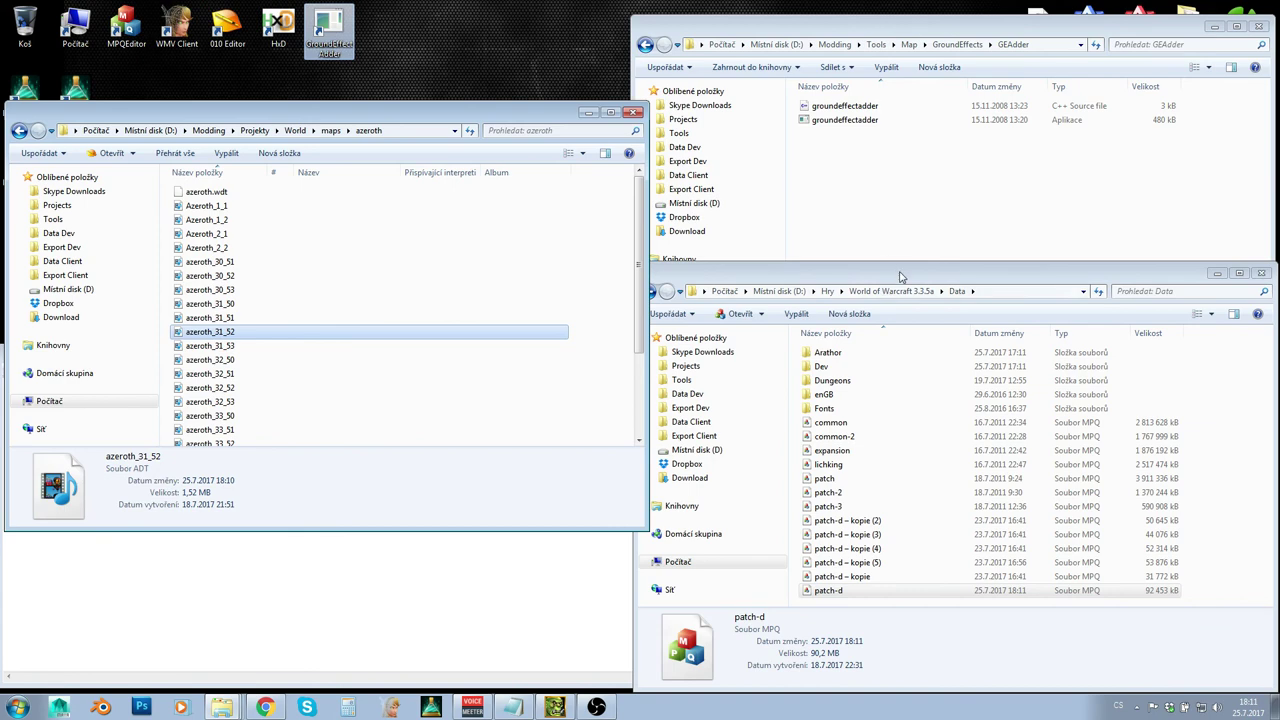
Step: Launch World of Warcraft and log in to the remembered account by entering the account password
{"action": "key", "text": "super"}
{"action": "left_click", "coordinate": [81, 315]}
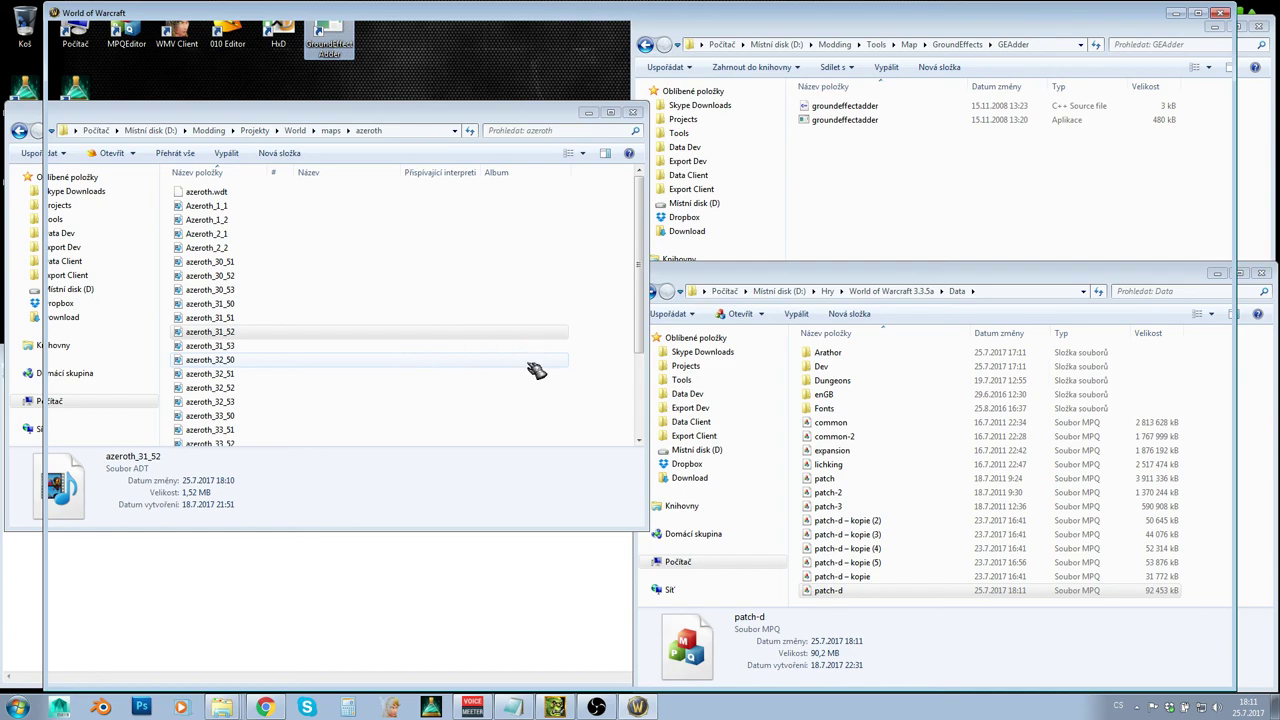
{"action": "type", "text": "***"}
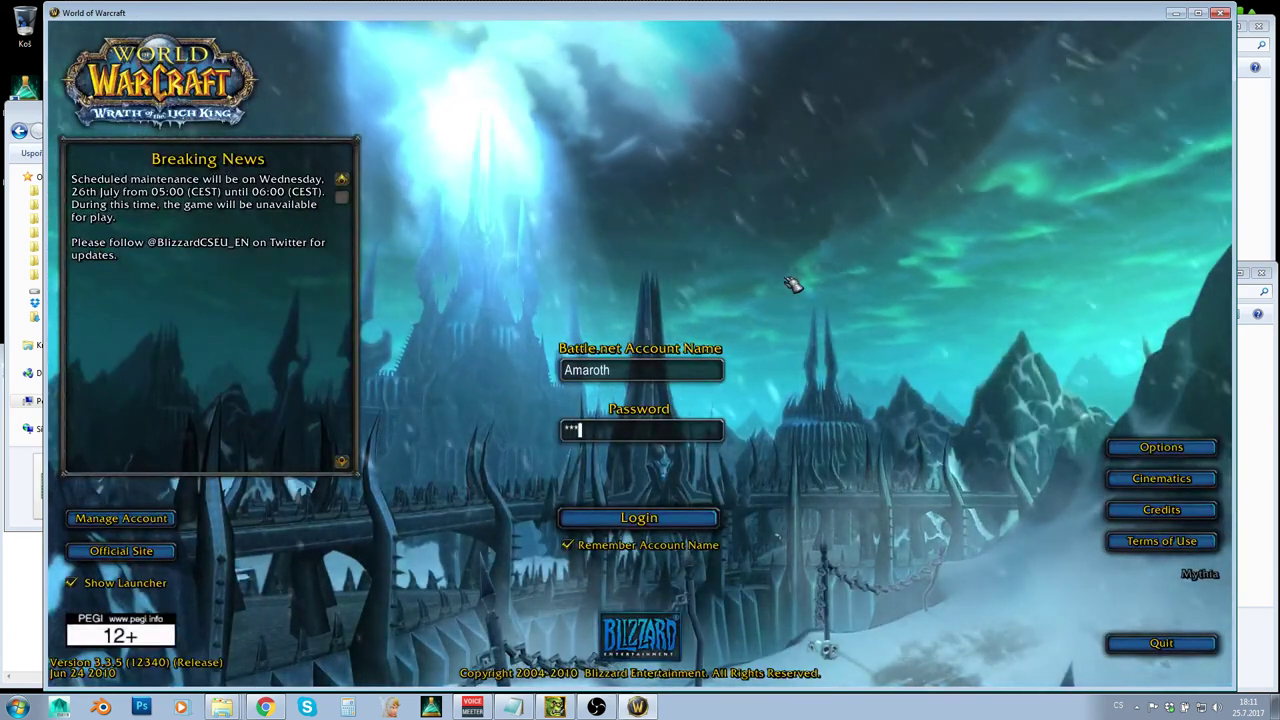
{"action": "type", "text": "********"}
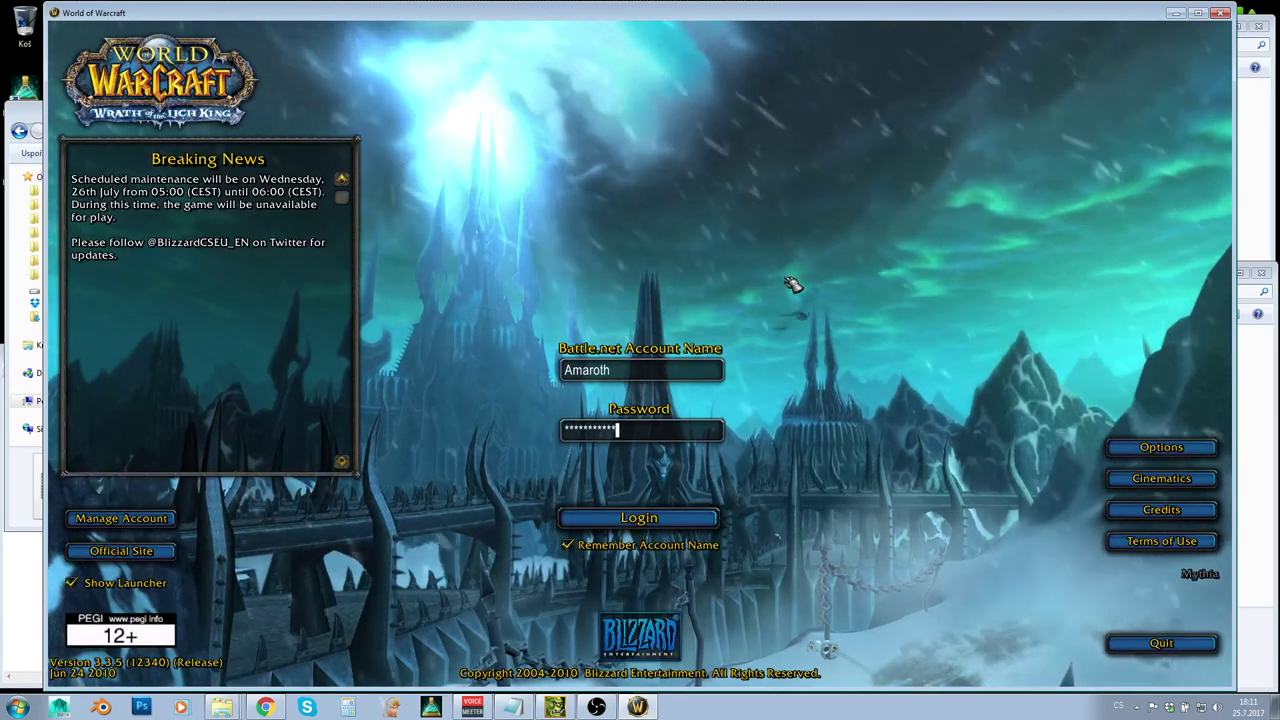
{"action": "key", "text": "Return"}
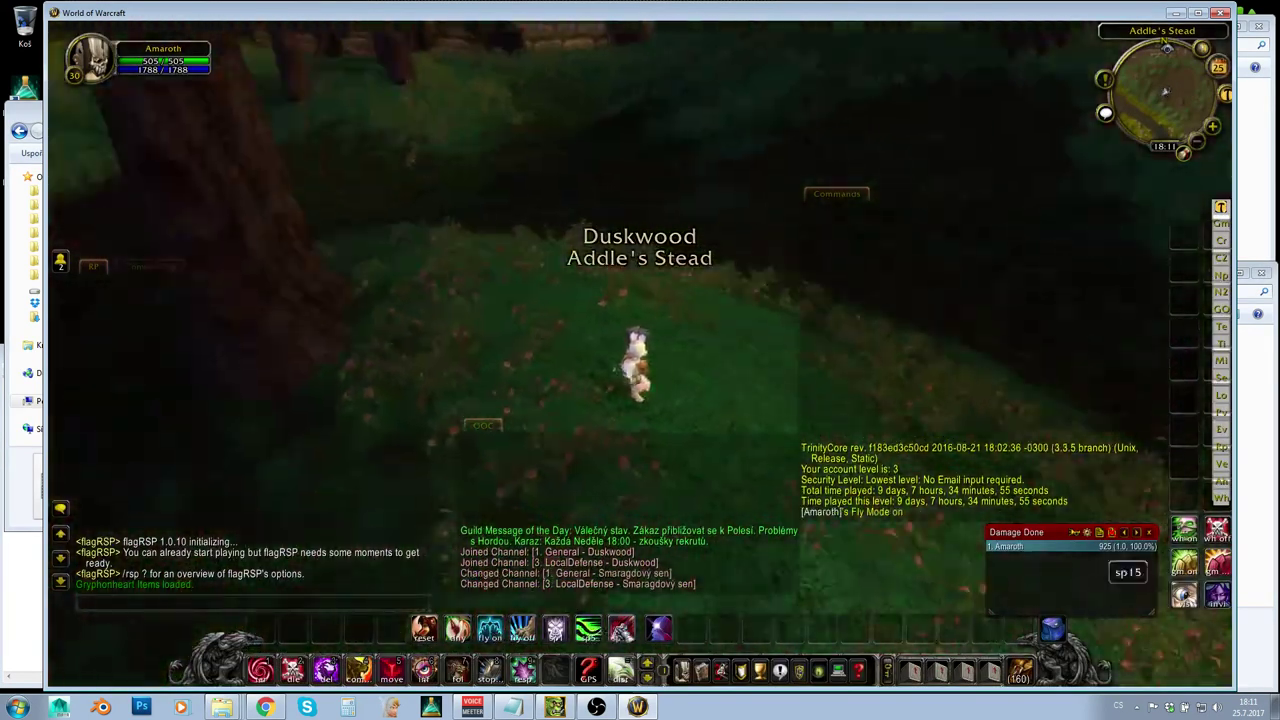
Step: Set the character's speed to 15 and look over the new plants on the grass at Addle's Stead
{"action": "left_click", "coordinate": [621, 629]}
{"action": "right_click_drag", "start_coordinate": [651, 211], "coordinate": [665, 265]}
{"action": "mouse_move", "coordinate": [708, 270]}
{"action": "left_mouse_down"}
{"action": "mouse_move", "coordinate": [760, 245]}
{"action": "mouse_move", "coordinate": [730, 275]}
{"action": "mouse_move", "coordinate": [709, 270]}
{"action": "left_mouse_up"}
{"action": "right_click_drag", "start_coordinate": [713, 284], "coordinate": [700, 318]}
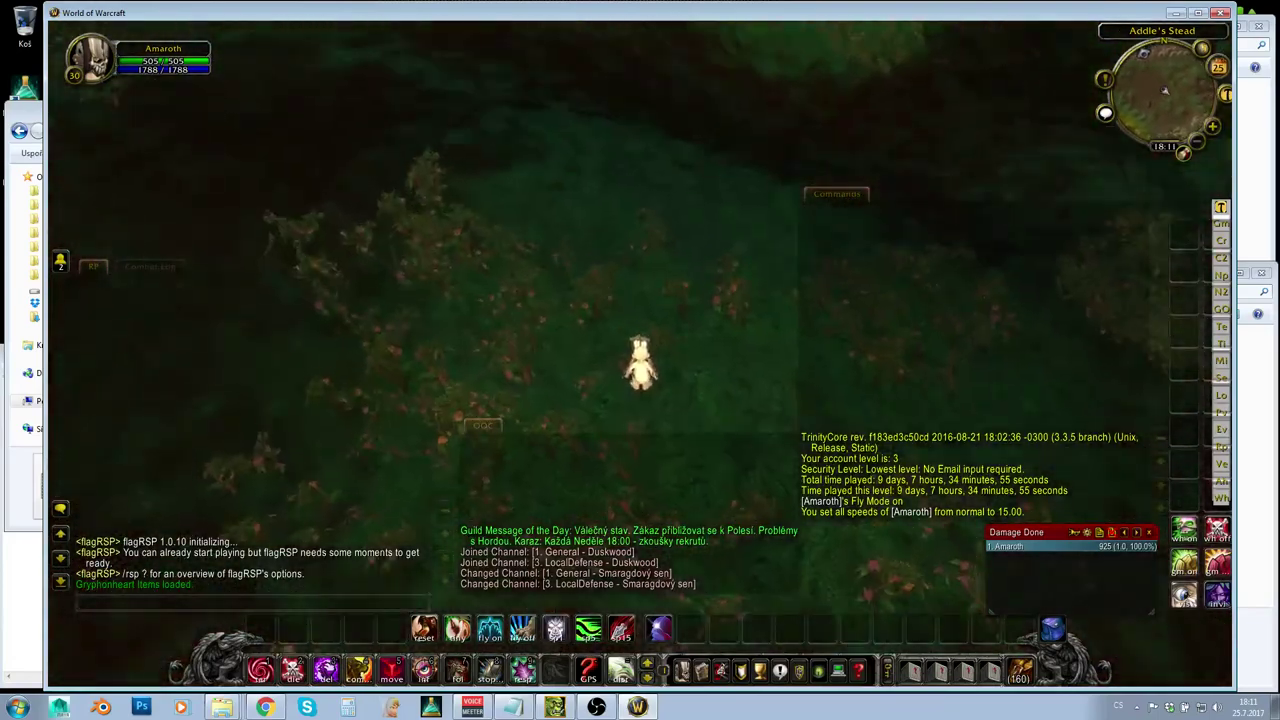
{"action": "right_click_drag", "start_coordinate": [523, 329], "coordinate": [555, 312]}
{"action": "key", "text": "w"}
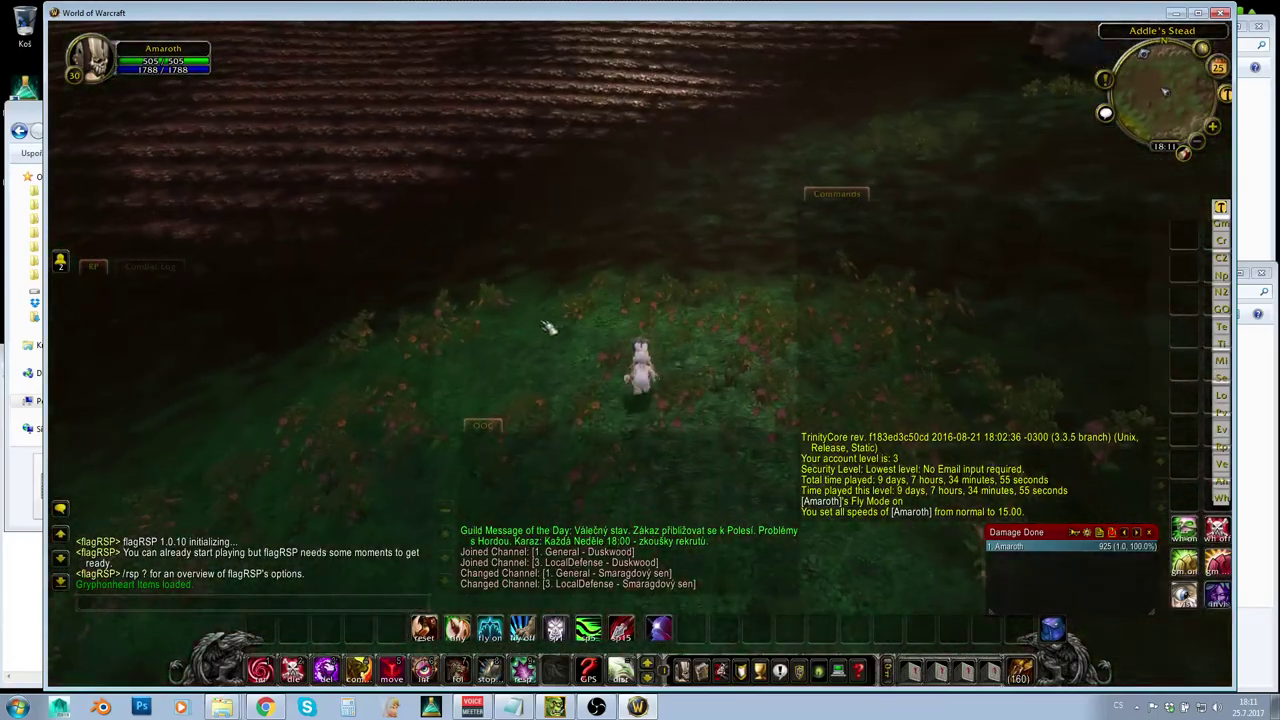
{"action": "key", "text": "a"}
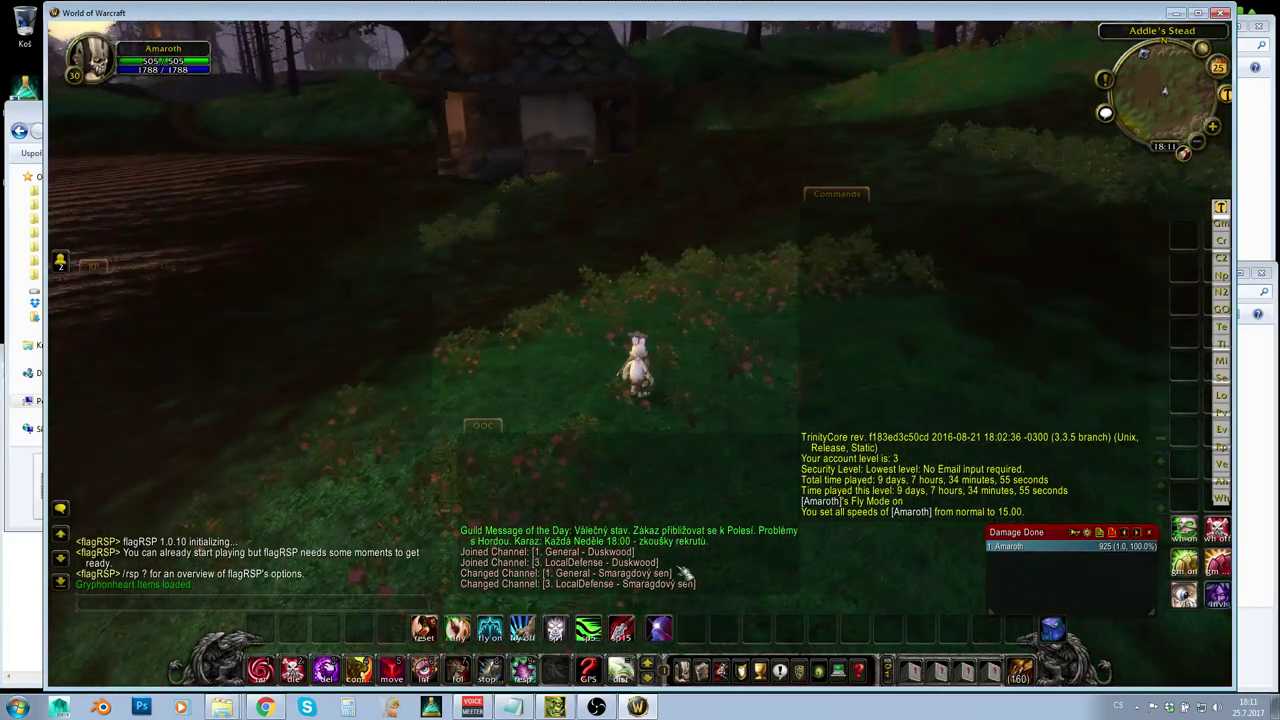
Step: Check the GroundEffectTexture.dbc rows in WDBX Editor, and return to World of Warcraft to inspect the flowering bushes up close
{"action": "left_click", "coordinate": [555, 707]}
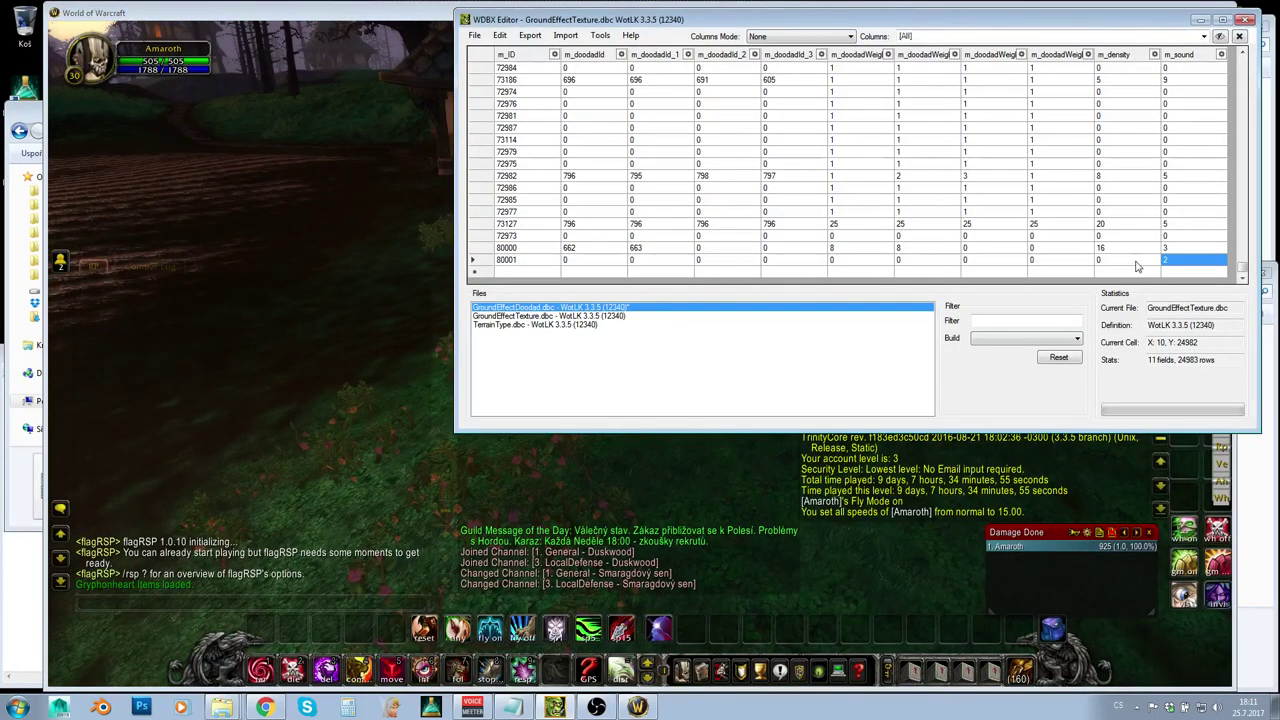
{"action": "left_click", "coordinate": [315, 248]}
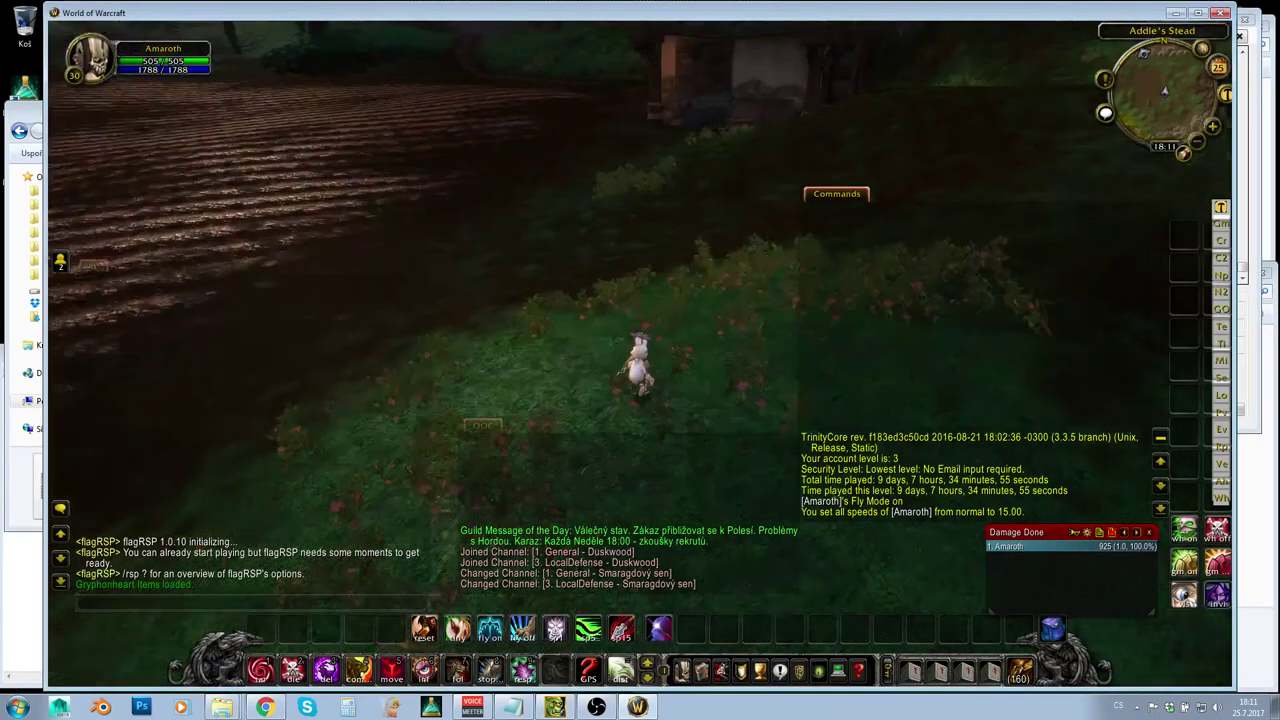
{"action": "key", "text": "a"}
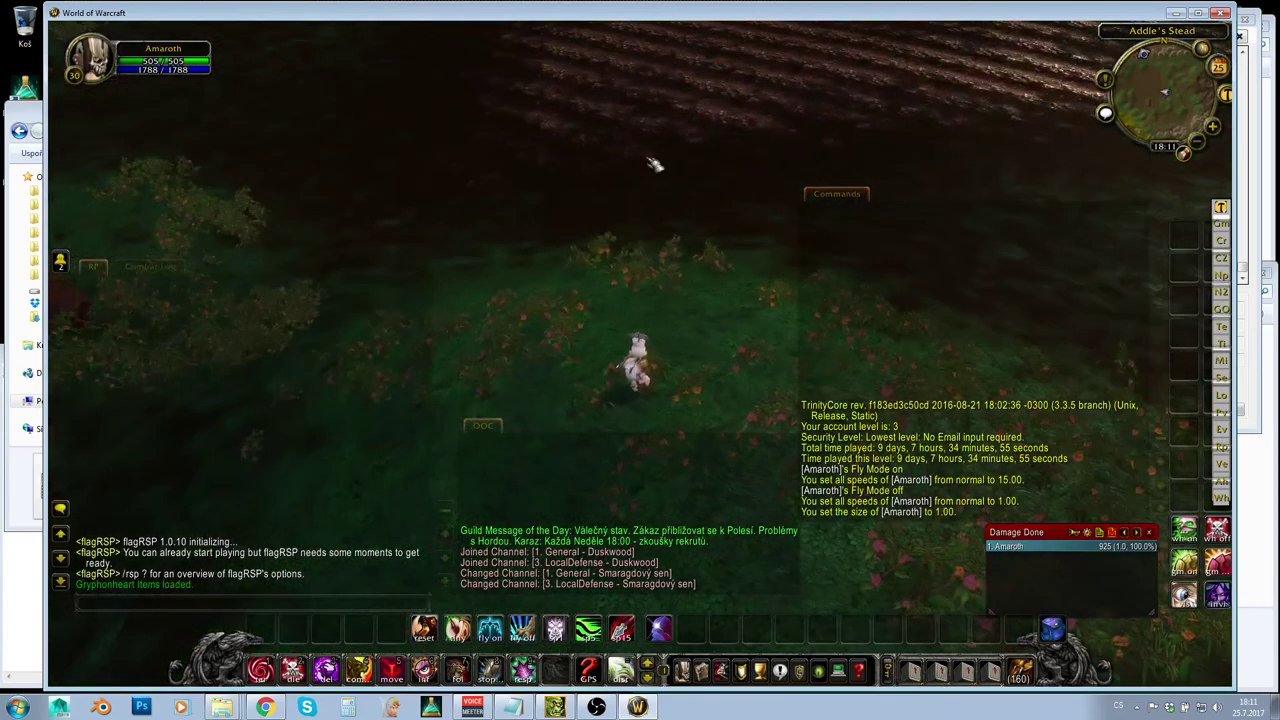
{"action": "key", "text": "d"}
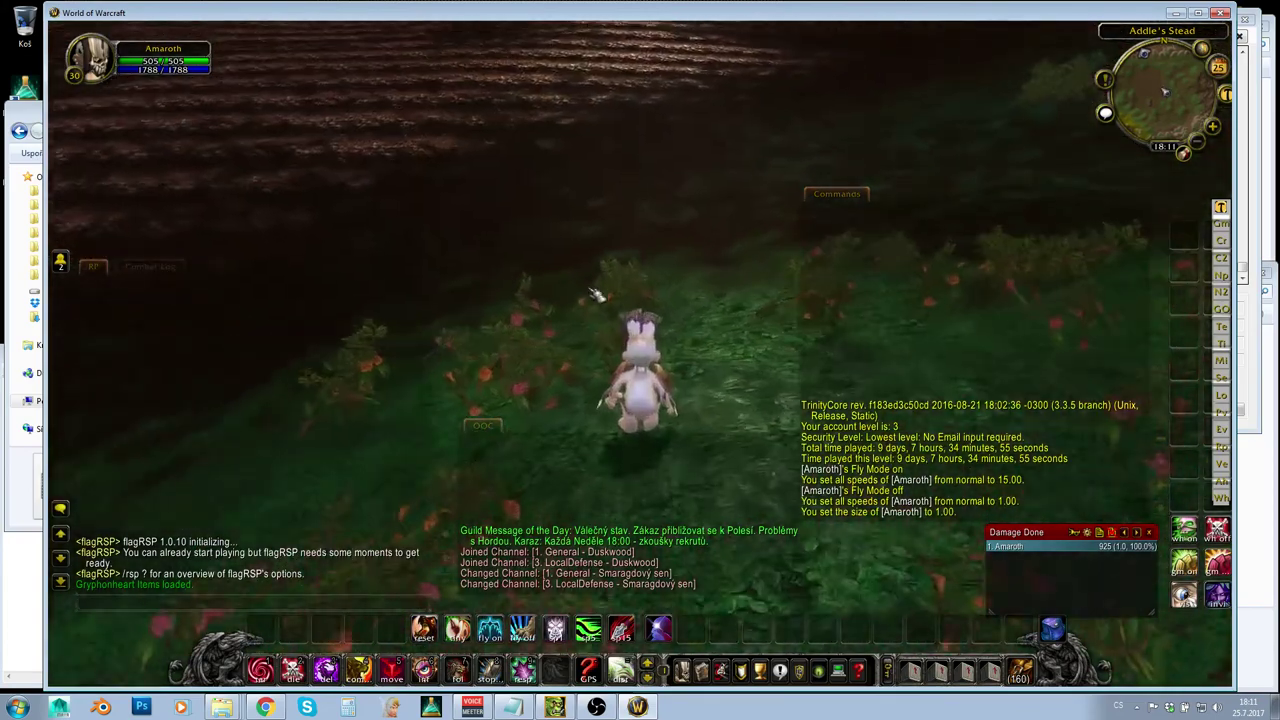
{"action": "scroll", "coordinate": [655, 296], "scroll_direction": "up", "scroll_amount": 10}
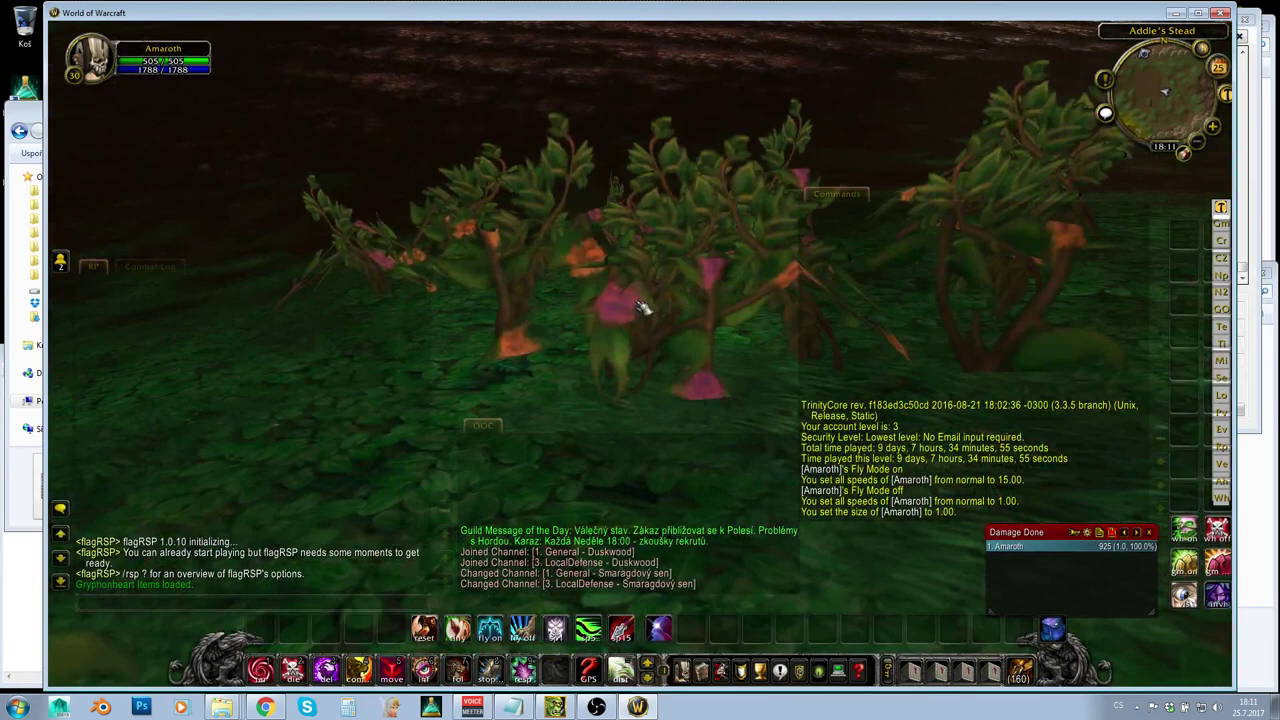
{"action": "left_click_drag", "start_coordinate": [641, 307], "coordinate": [508, 265]}
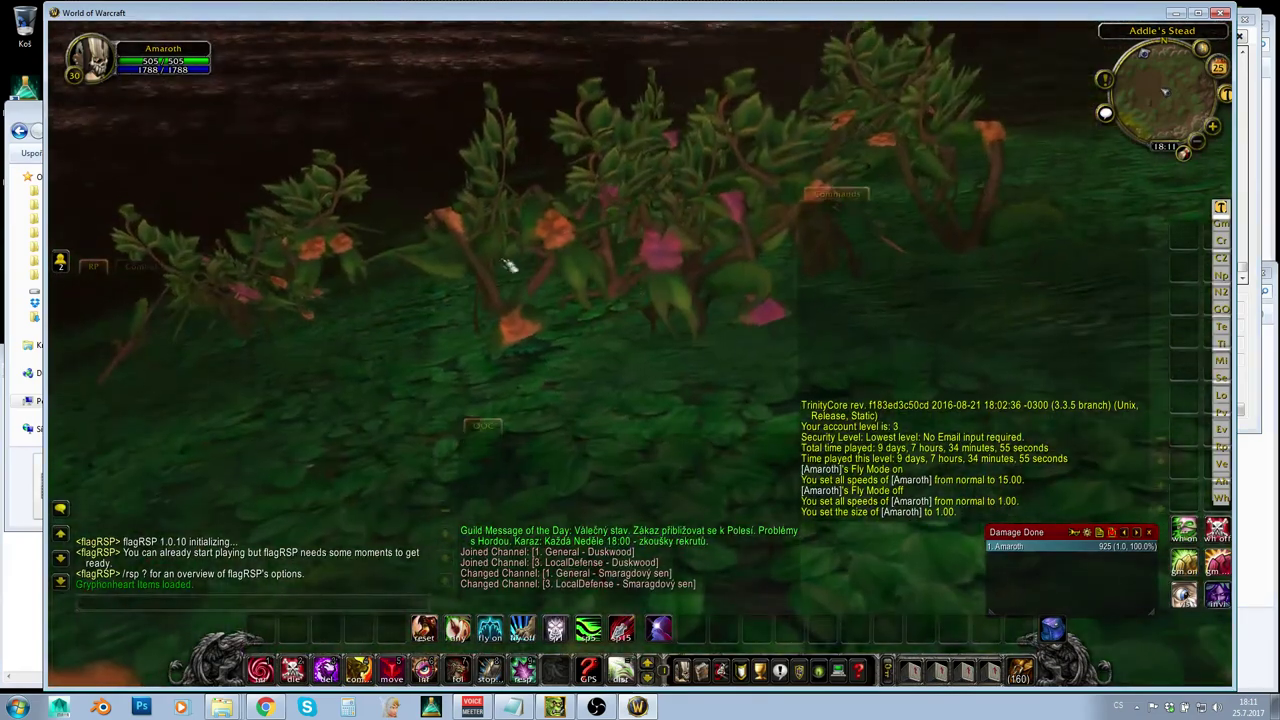
{"action": "key", "text": "w"}
{"action": "right_click_drag", "start_coordinate": [546, 240], "coordinate": [702, 248]}
{"action": "scroll", "coordinate": [702, 248], "scroll_direction": "down", "scroll_amount": 8}
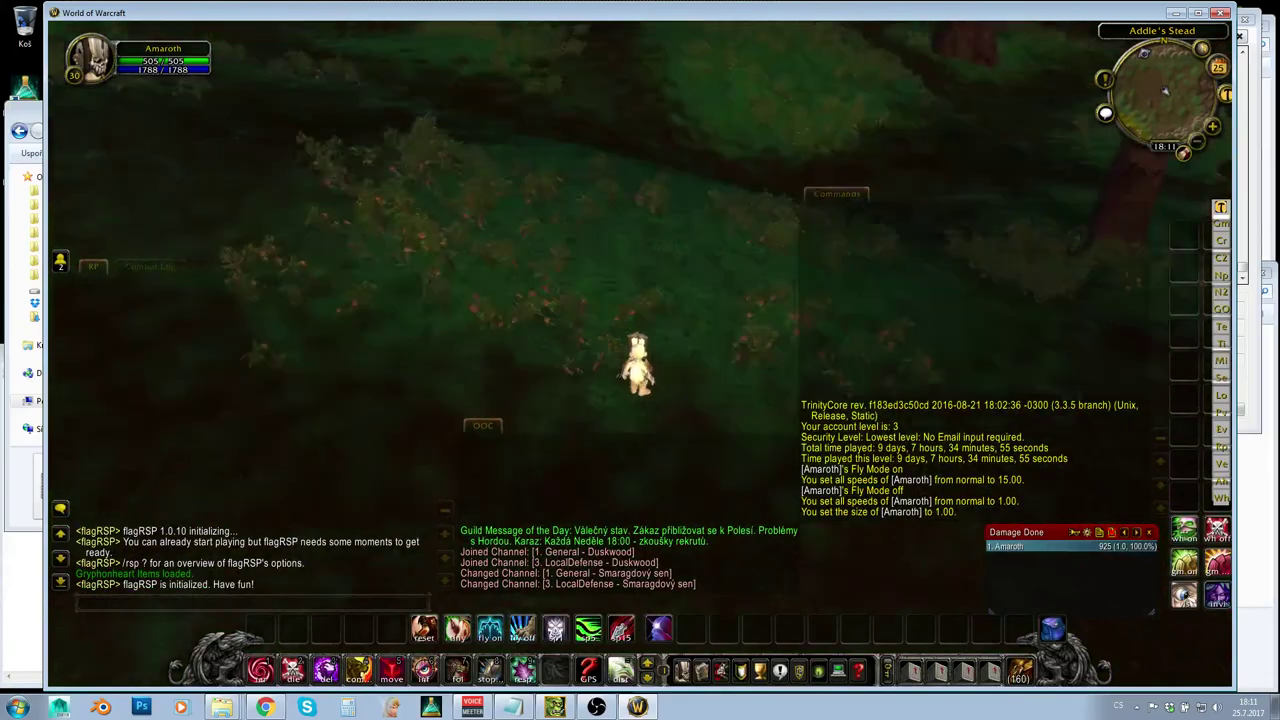
Step: Walk the character around the grassy ground at Addle's Stead and examine the plant coverage across the grass and dirt textures
{"action": "left_click_drag", "start_coordinate": [702, 248], "coordinate": [610, 520]}
{"action": "key", "text": "w"}
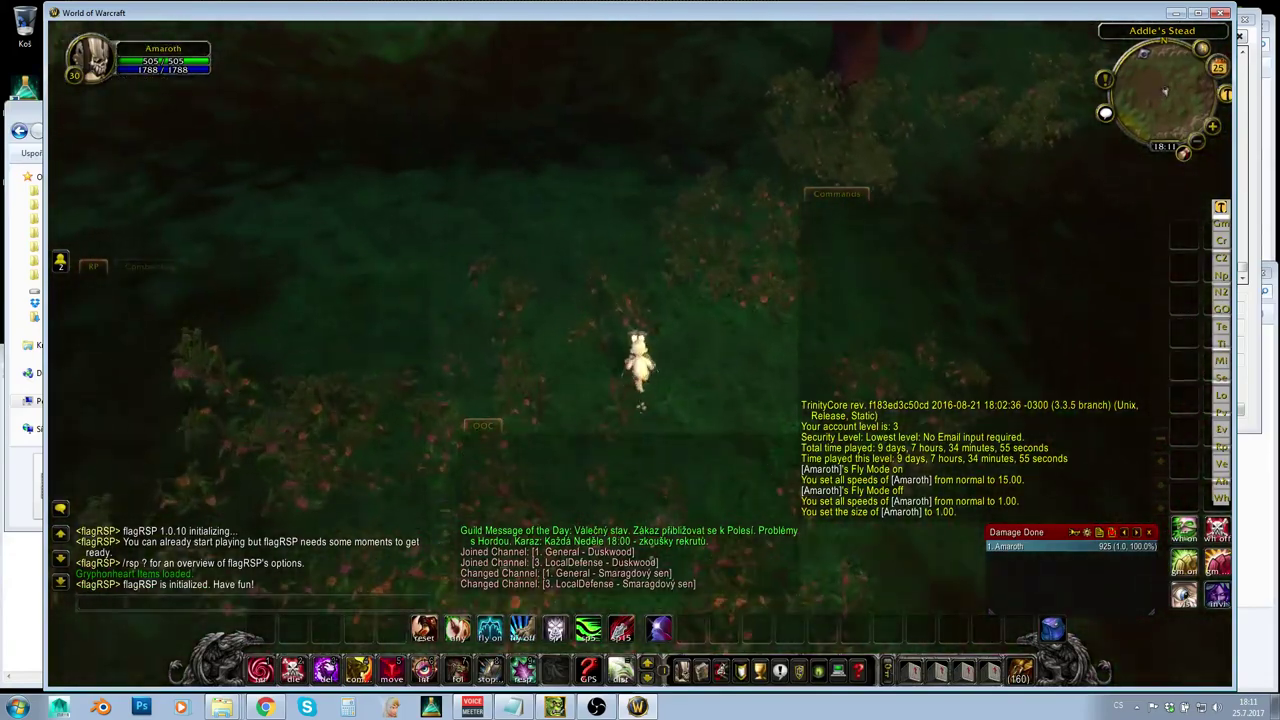
{"action": "key", "text": "d"}
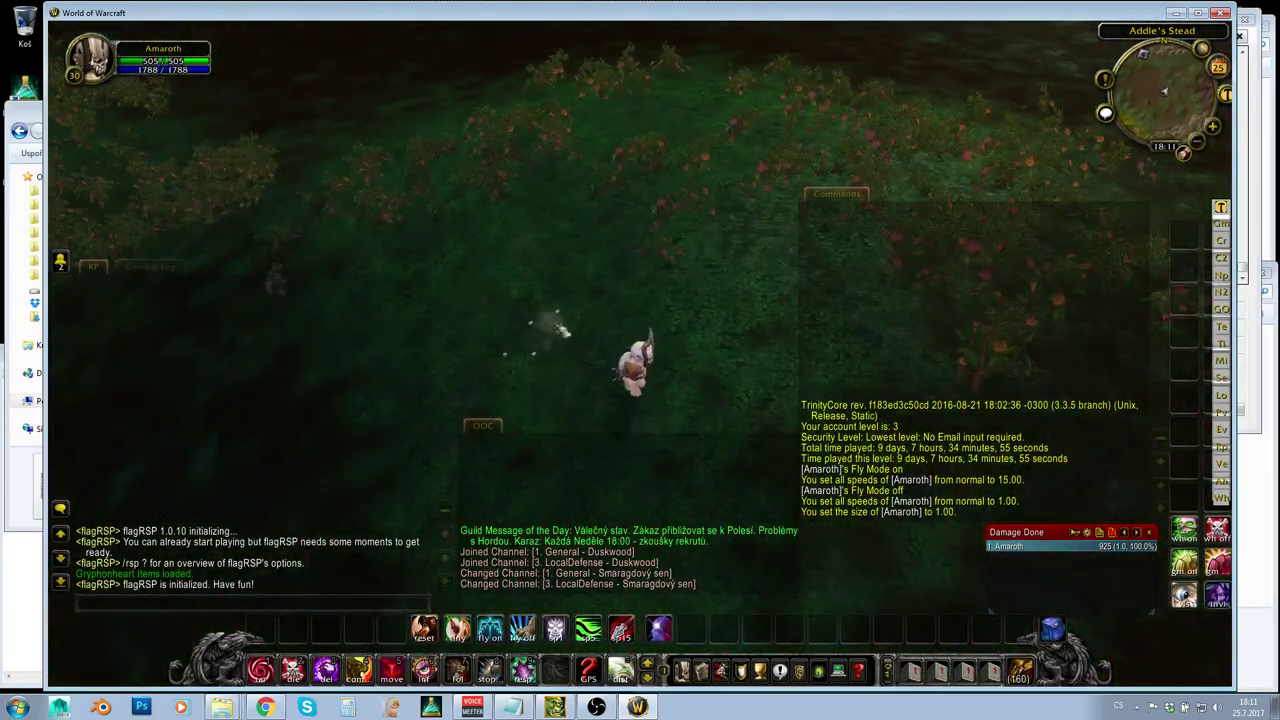
{"action": "key", "text": "w"}
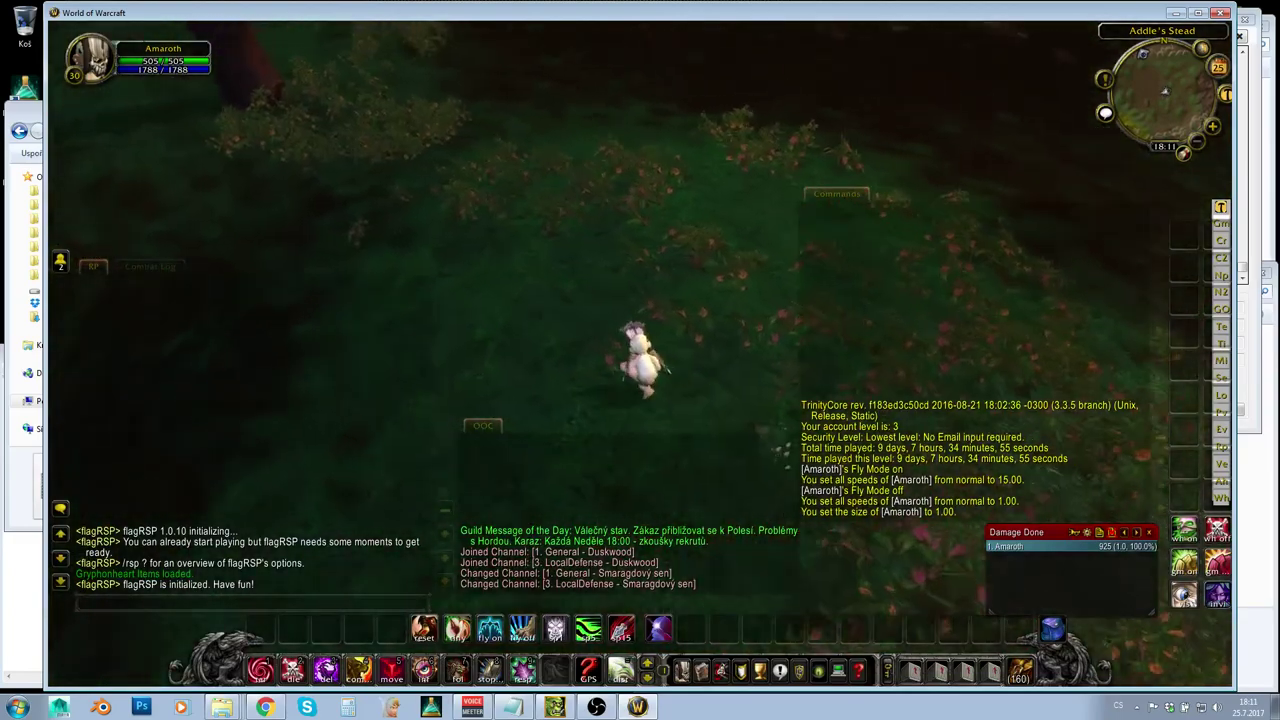
{"action": "key", "text": "w"}
{"action": "key", "text": "w"}
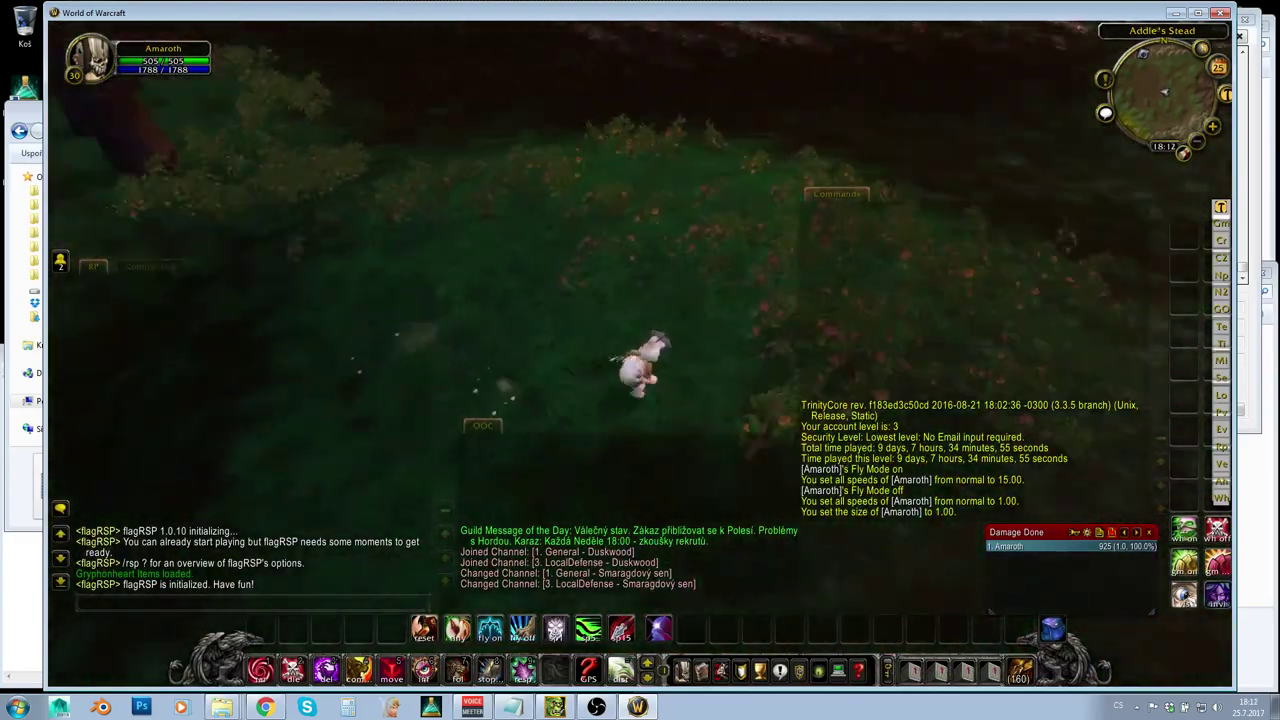
{"action": "key", "text": "w"}
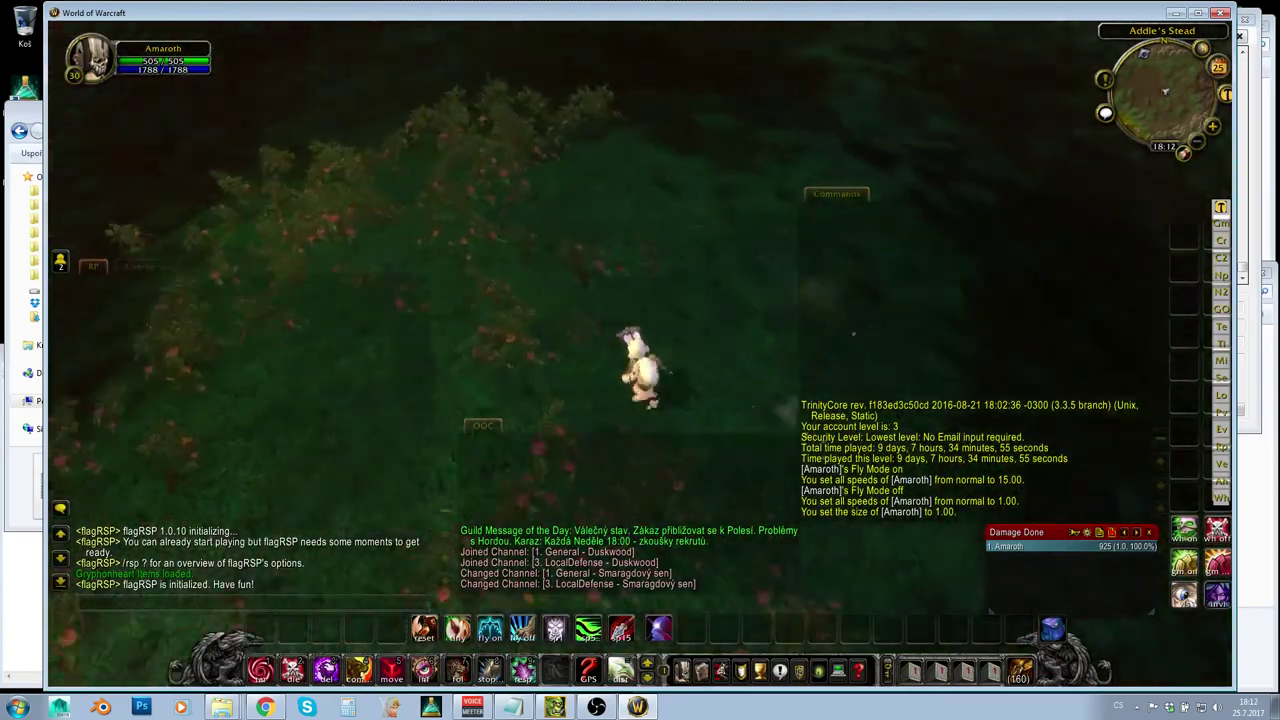
{"action": "key", "text": "w"}
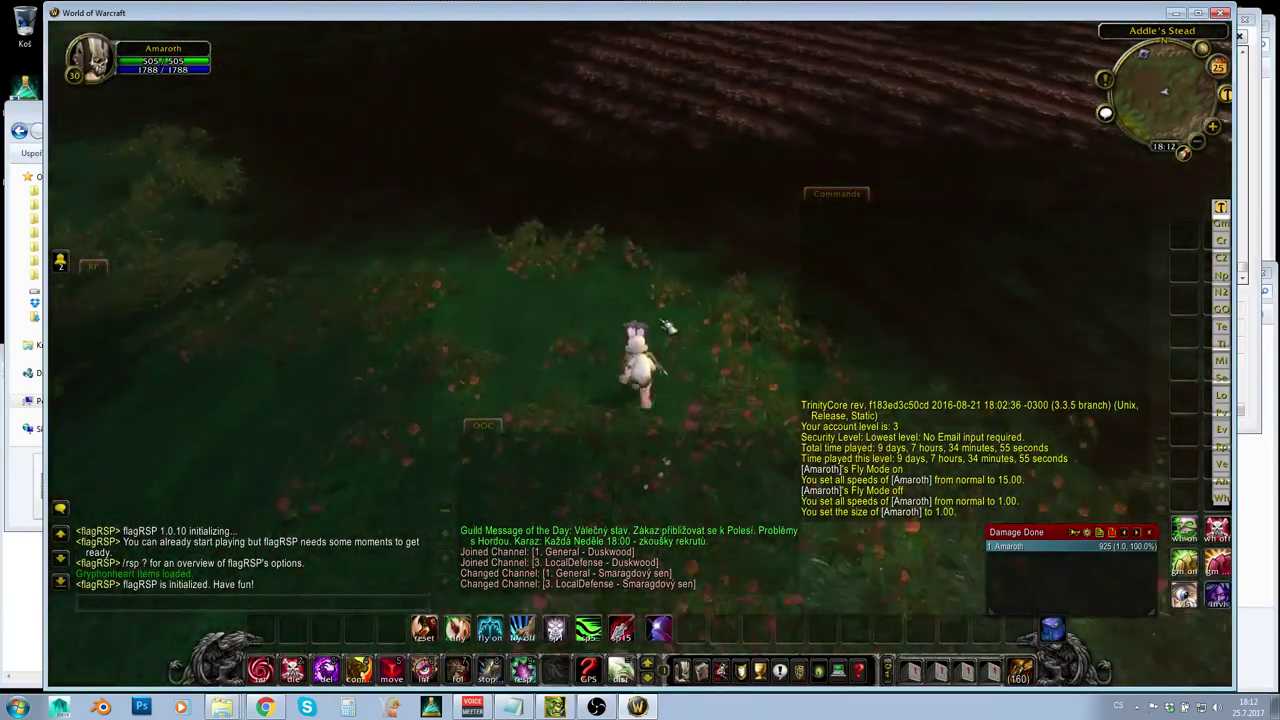
{"action": "key", "text": "w"}
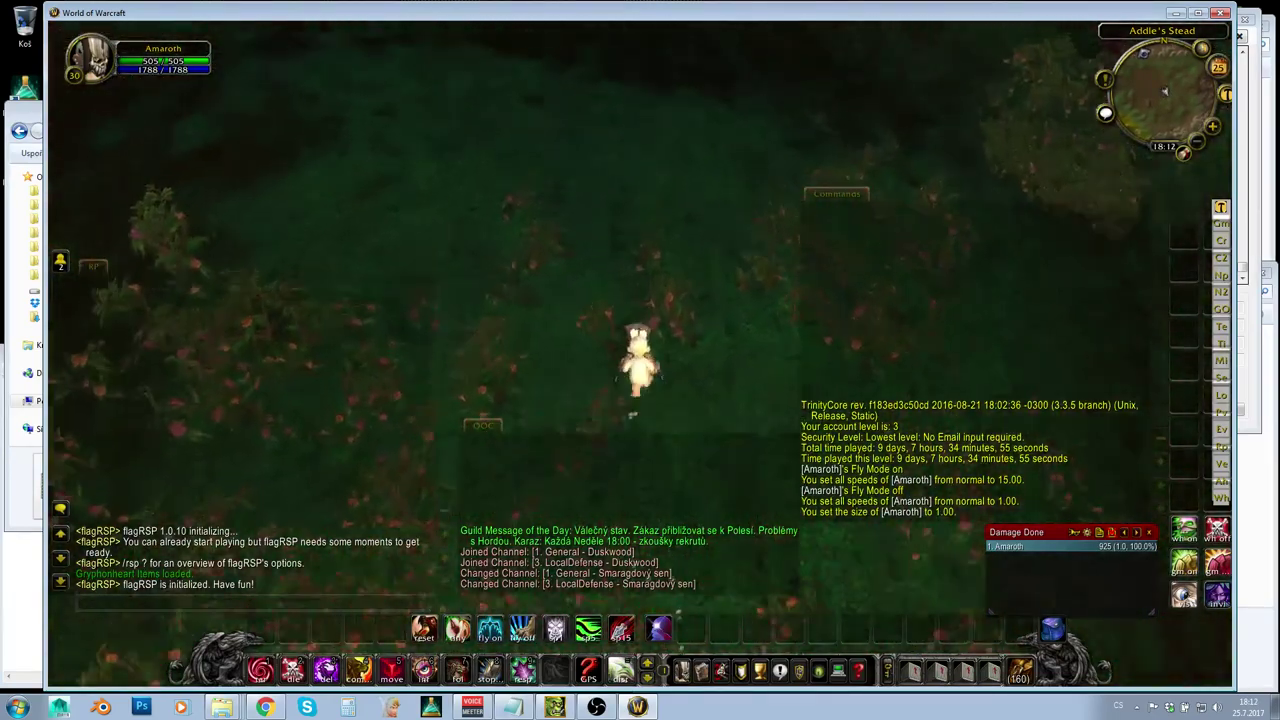
{"action": "key", "text": "w"}
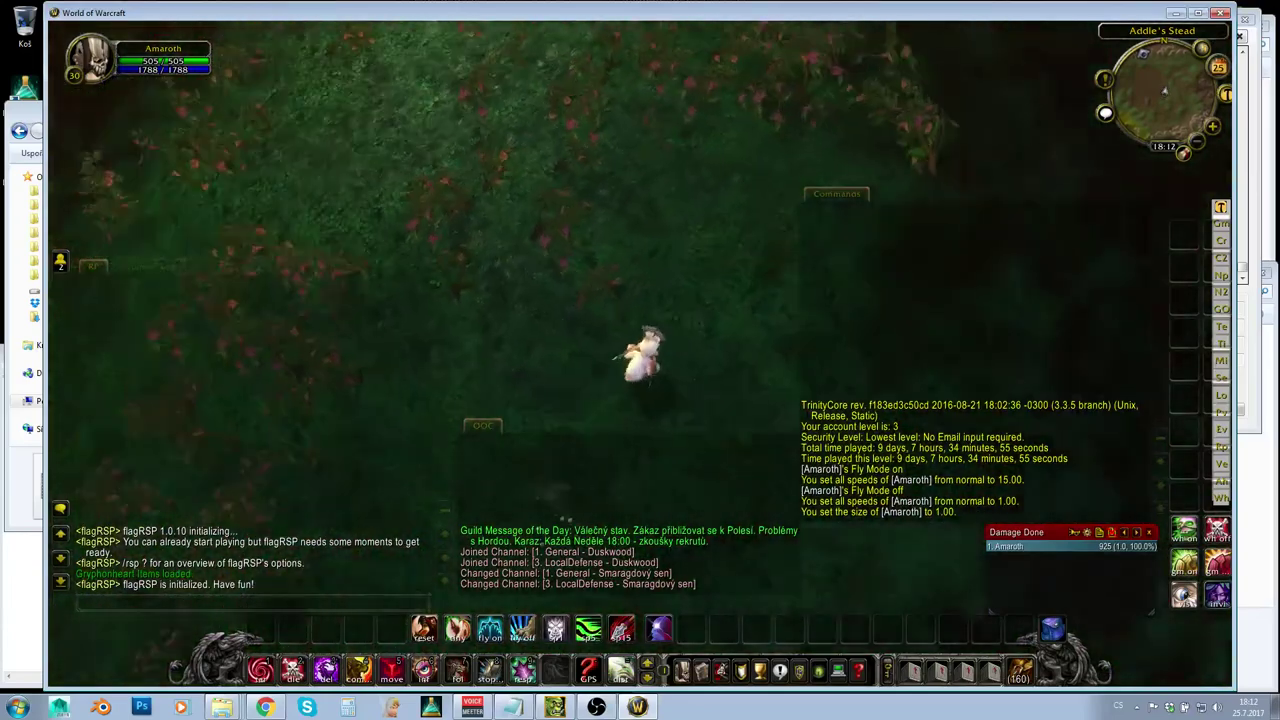
{"action": "key", "text": "w"}
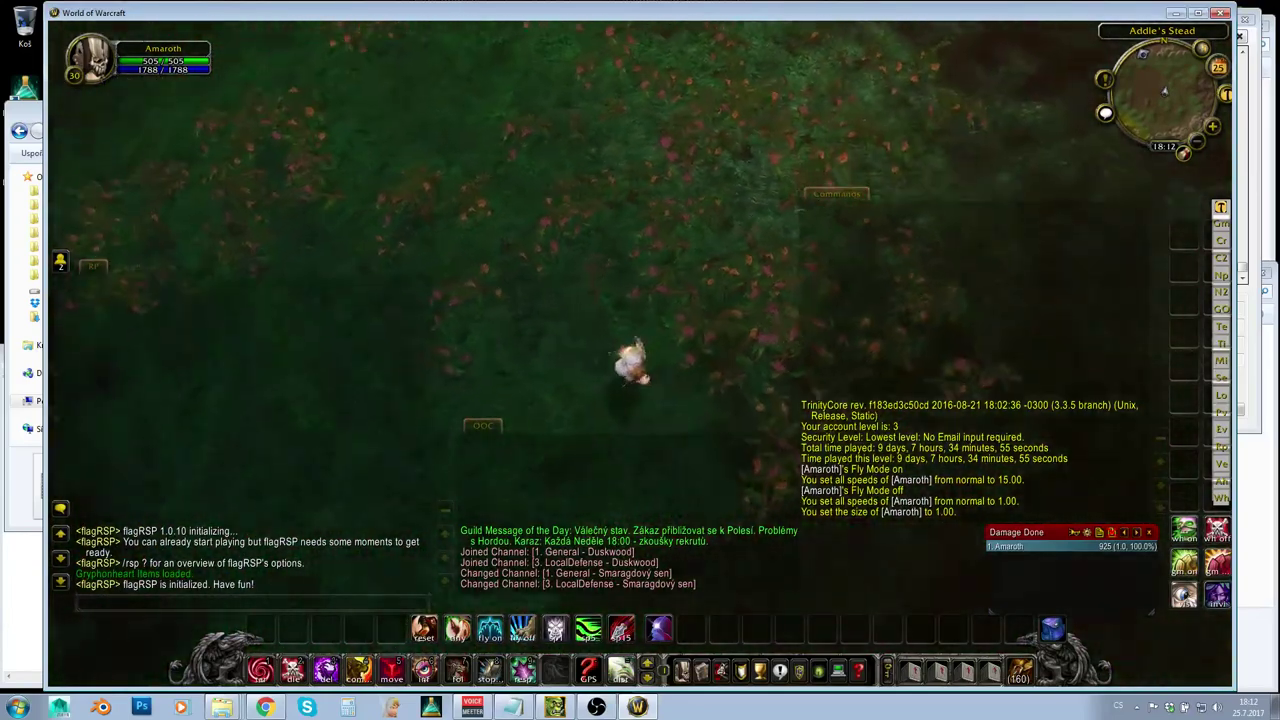
{"action": "key", "text": "w"}
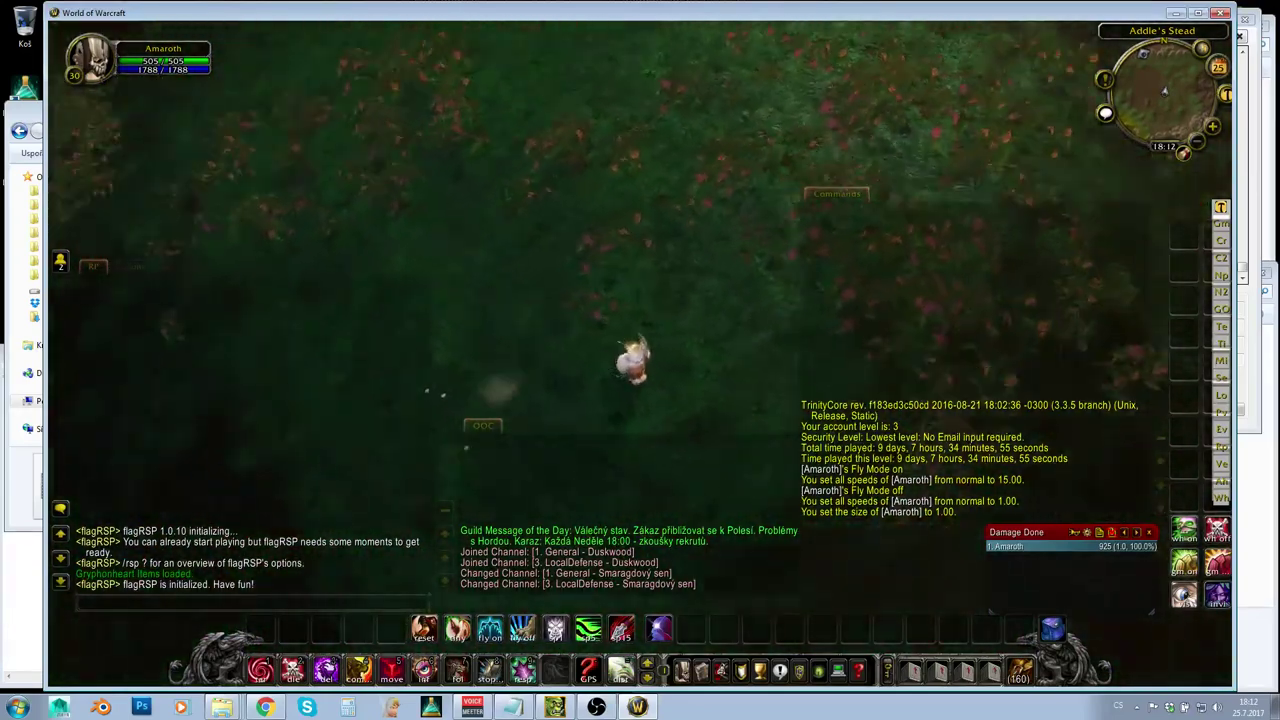
{"action": "key", "text": "w"}
{"action": "key", "text": "w"}
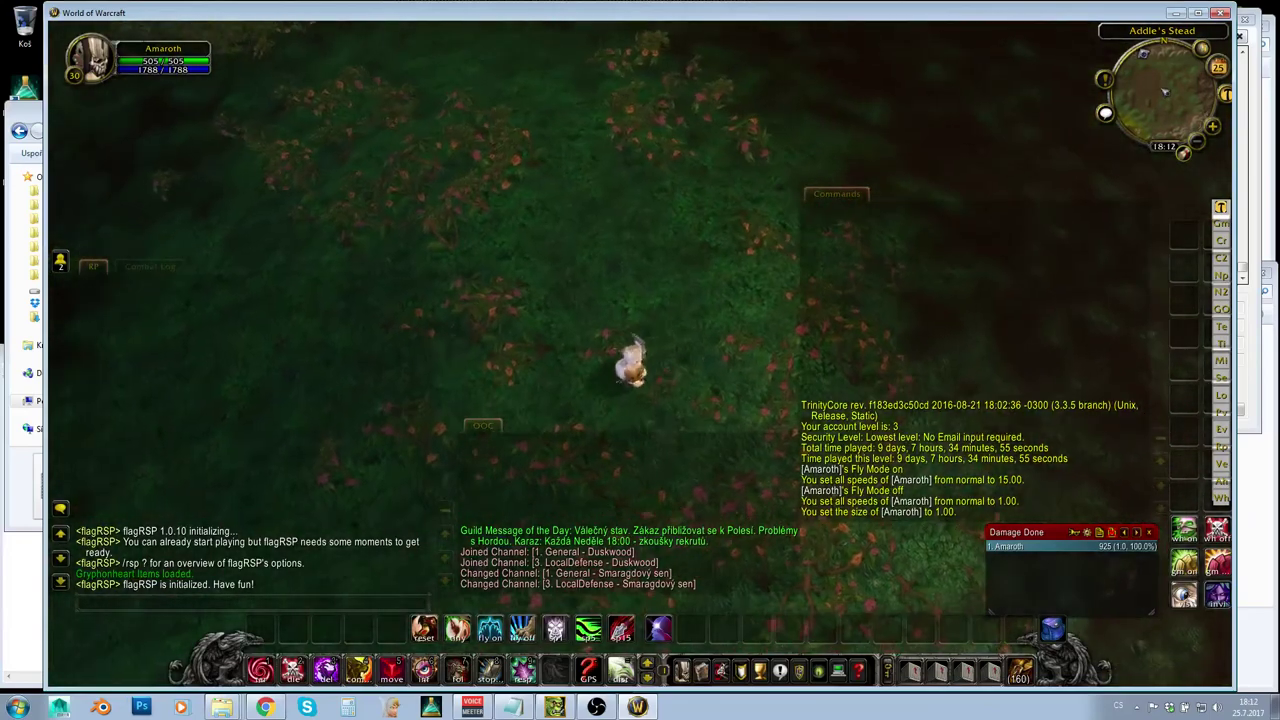
{"action": "key", "text": "w"}
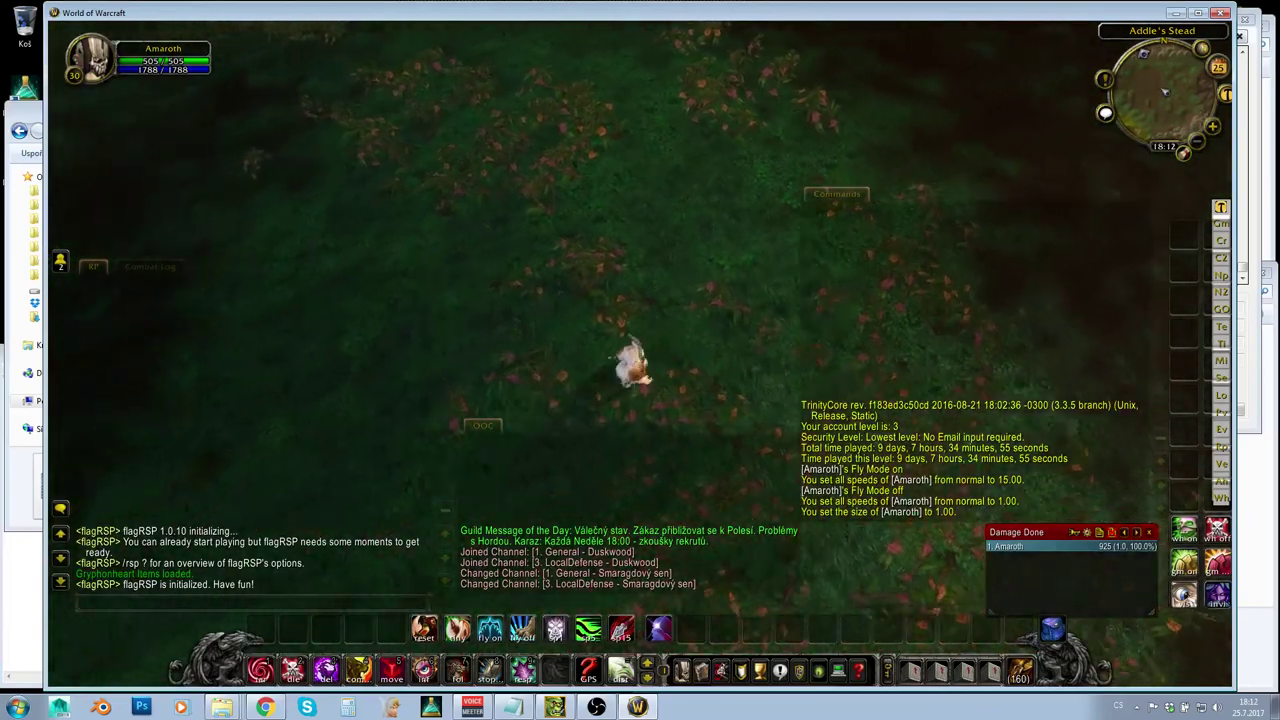
{"action": "key", "text": "w"}
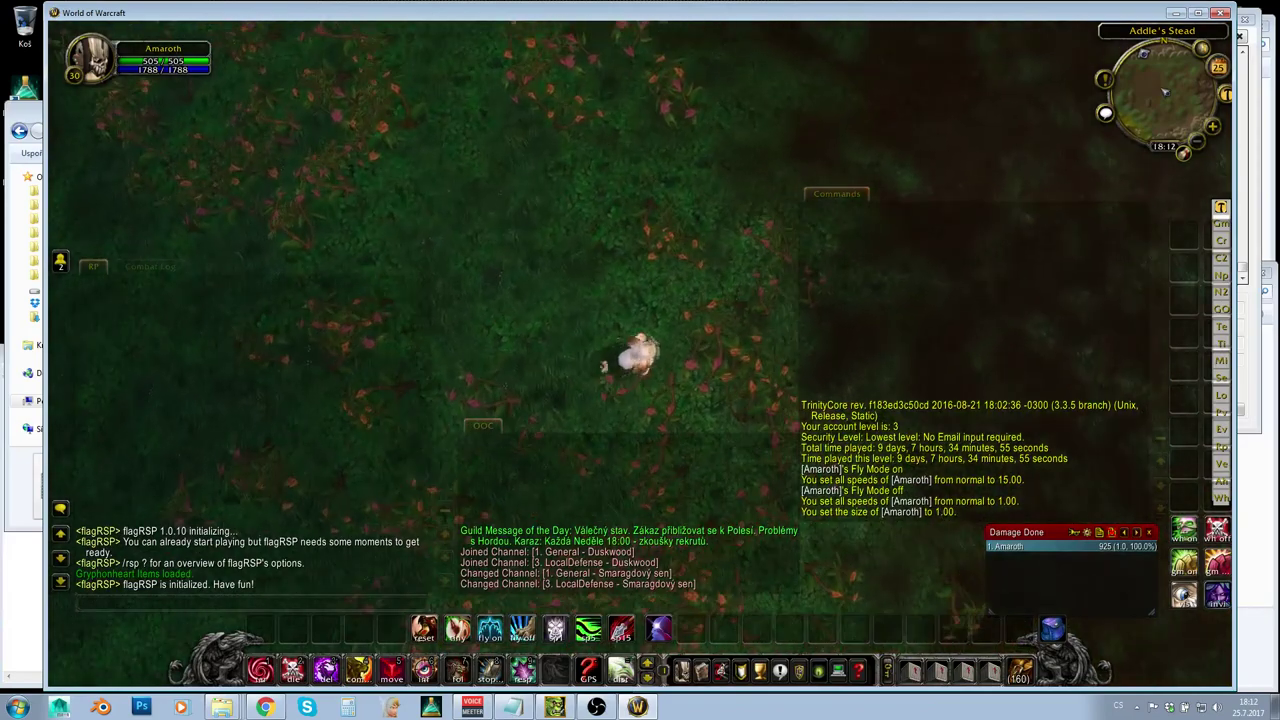
{"action": "key", "text": "w"}
{"action": "right_click_drag", "start_coordinate": [686, 314], "coordinate": [686, 200]}
{"action": "key", "text": "w"}
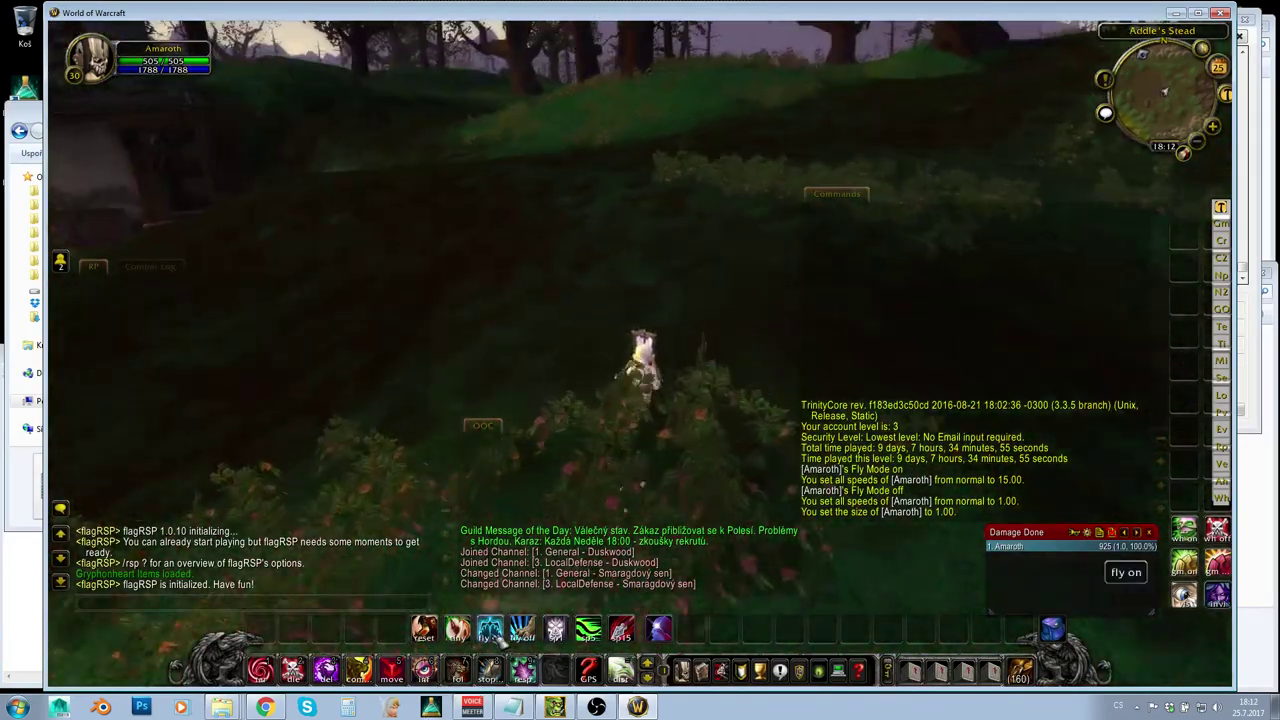
Step: Fly the character at speed 15 to the cobblestone path, and reset its fly mode, speed and size there
{"action": "left_click", "coordinate": [492, 634]}
{"action": "left_click", "coordinate": [622, 630]}
{"action": "key", "text": "w"}
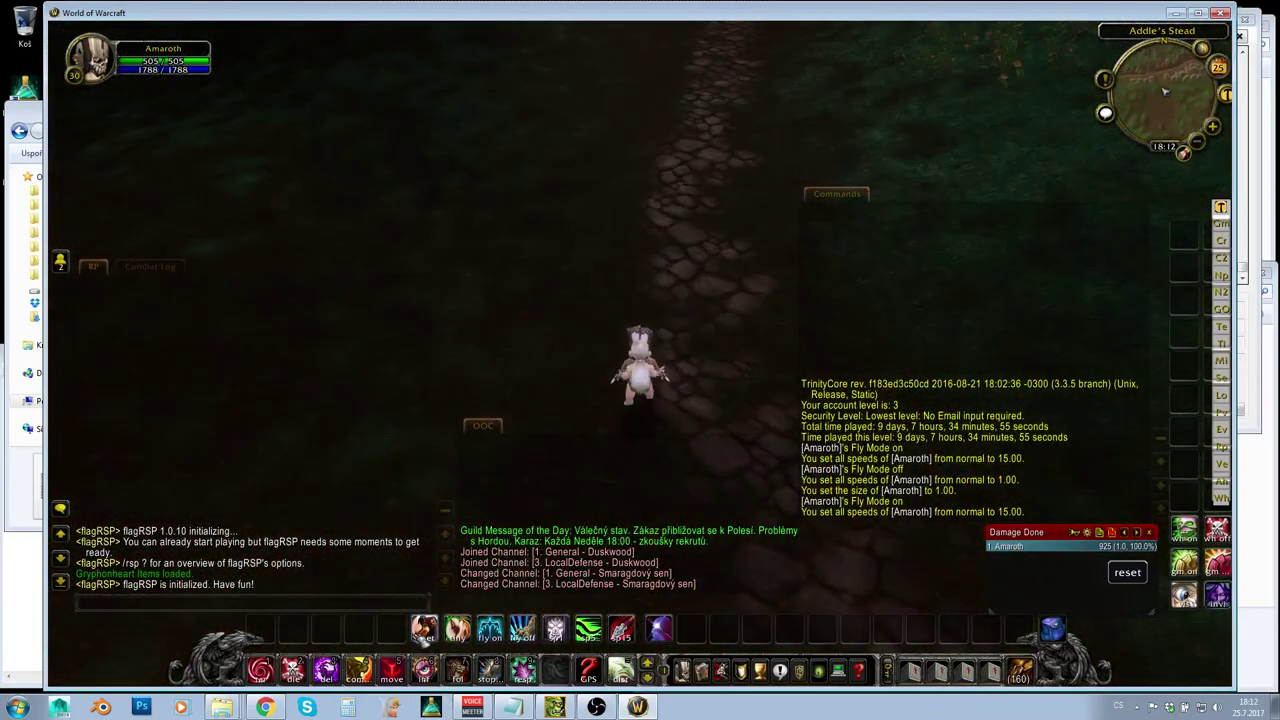
{"action": "left_click", "coordinate": [424, 630]}
{"action": "right_click_drag", "start_coordinate": [646, 266], "coordinate": [646, 192]}
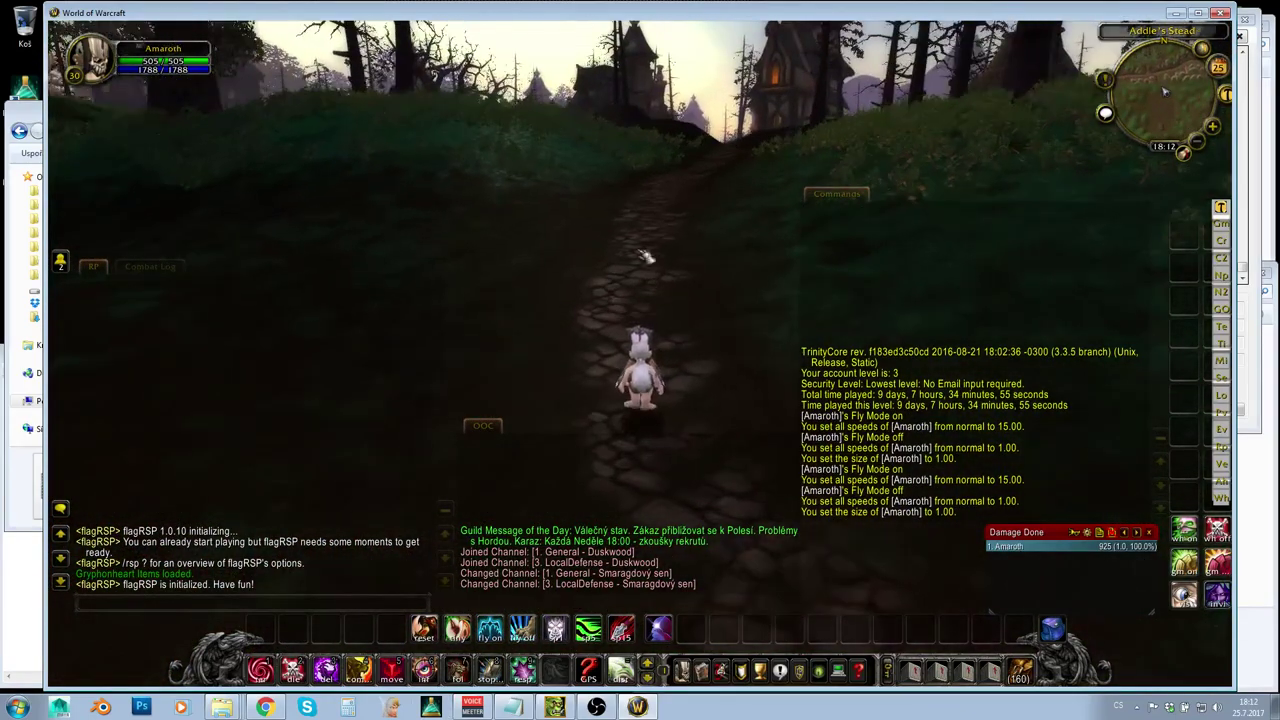
Step: Walk the character along the cobblestone path and examine the ground effects on the path and the grass beside it
{"action": "key", "text": "w"}
{"action": "mouse_move", "coordinate": [641, 257]}
{"action": "right_mouse_down"}
{"action": "mouse_move", "coordinate": [620, 257]}
{"action": "mouse_move", "coordinate": [645, 257]}
{"action": "right_mouse_up"}
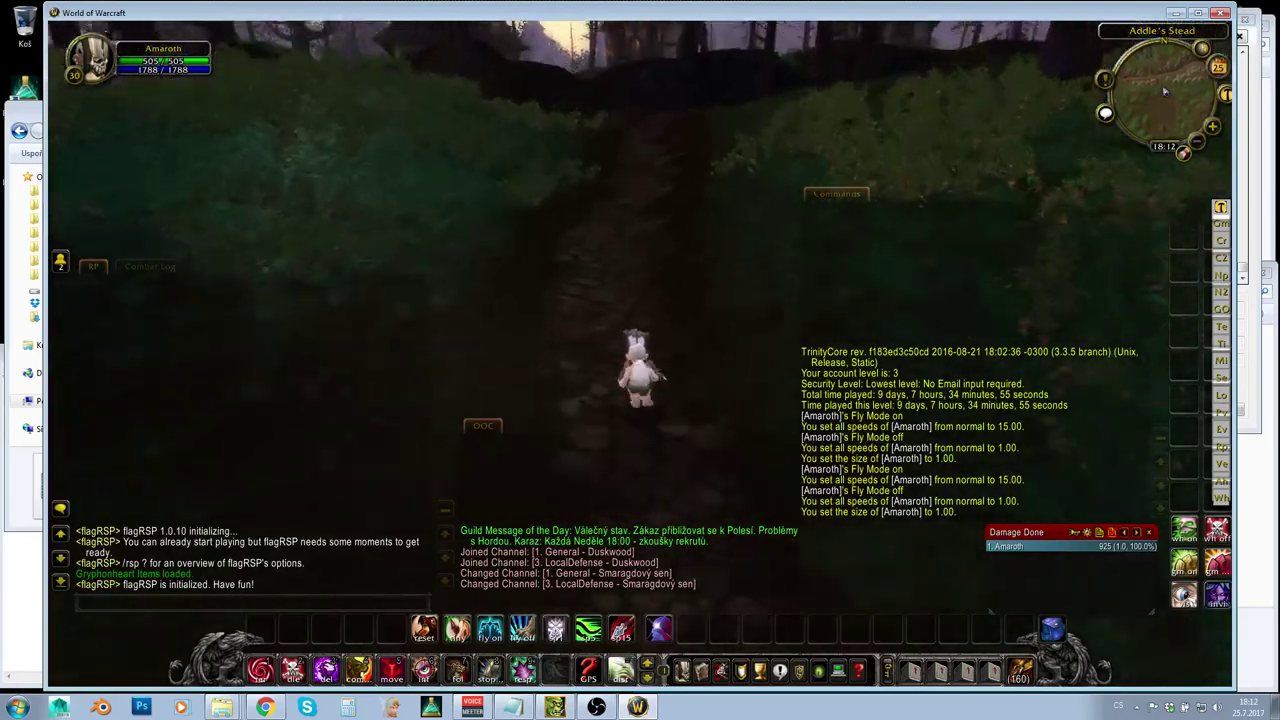
{"action": "key", "text": "w"}
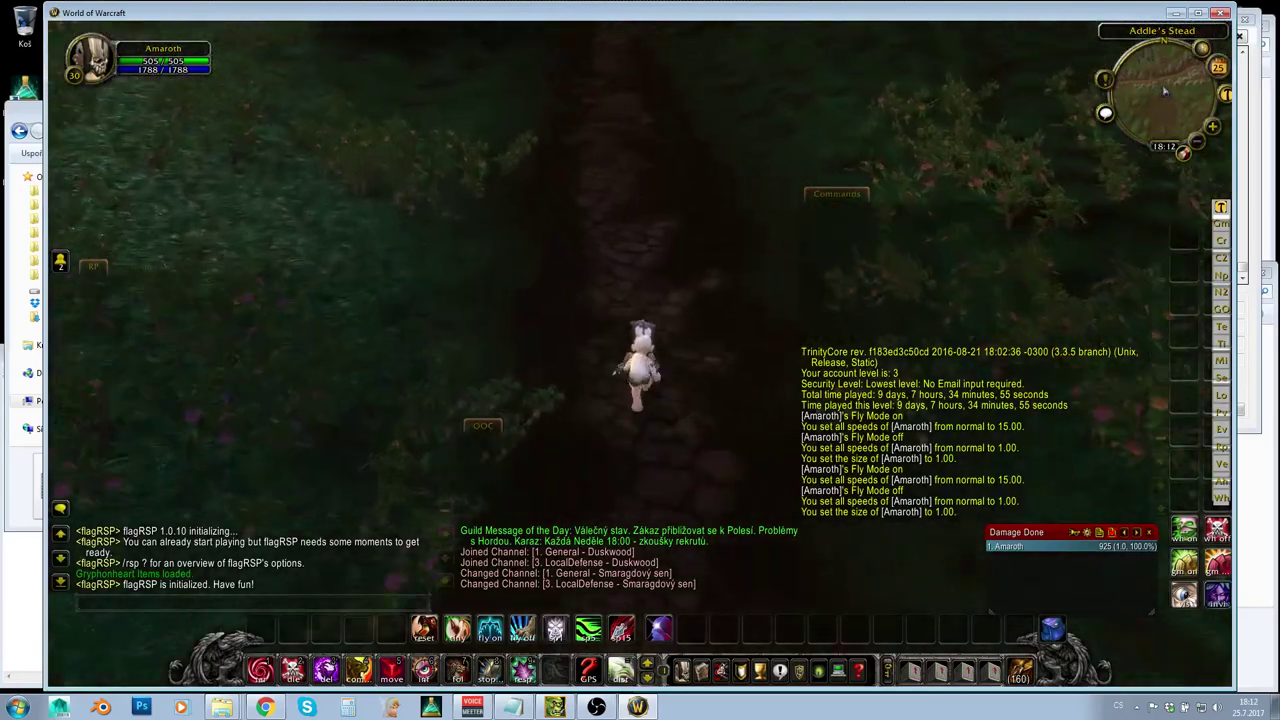
{"action": "key", "text": "w"}
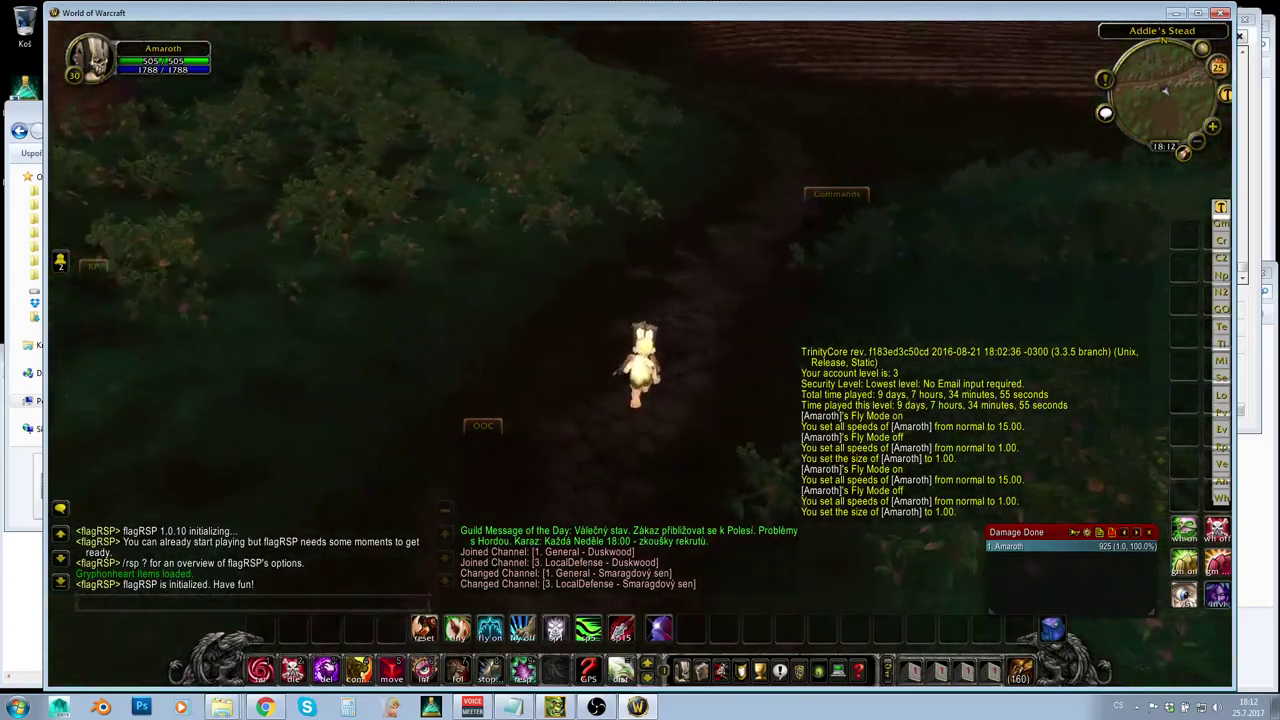
{"action": "key", "text": "w"}
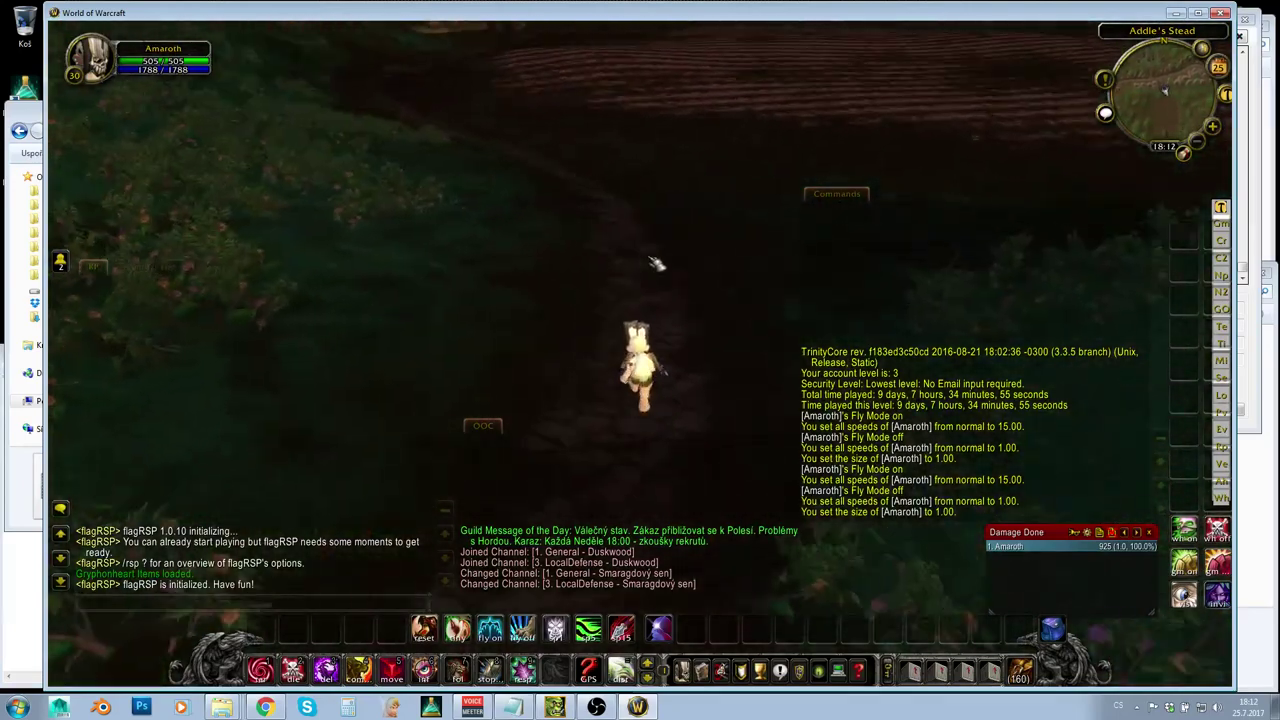
{"action": "key", "text": "w"}
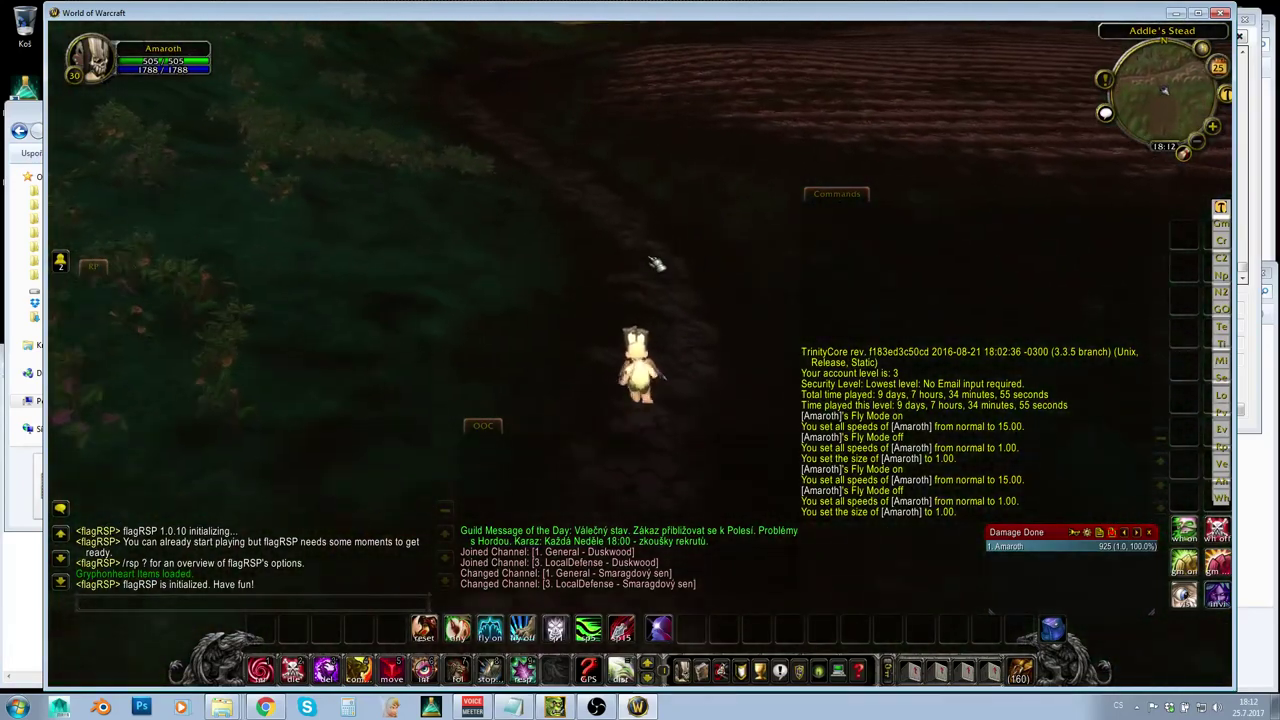
Step: Walk the character up the cobblestone path to the plowed field near the farmhouse and examine the ground effects along the way
{"action": "key", "text": "w"}
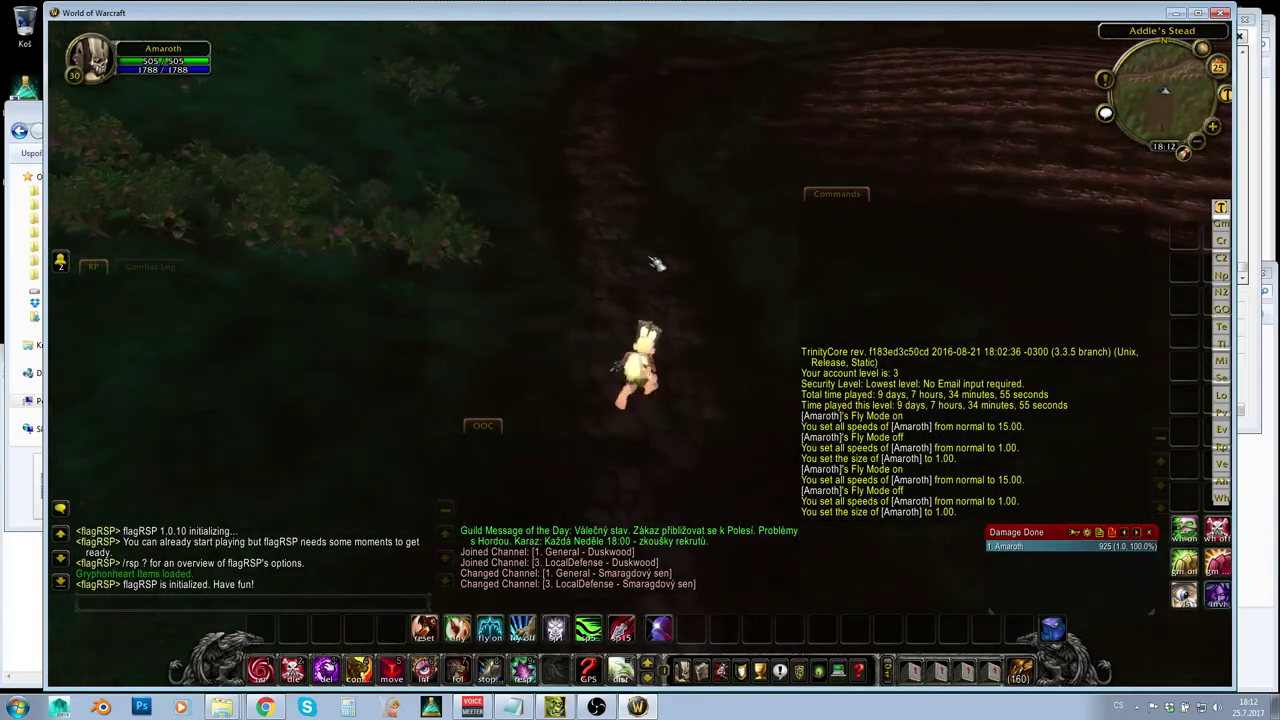
{"action": "key", "text": "w"}
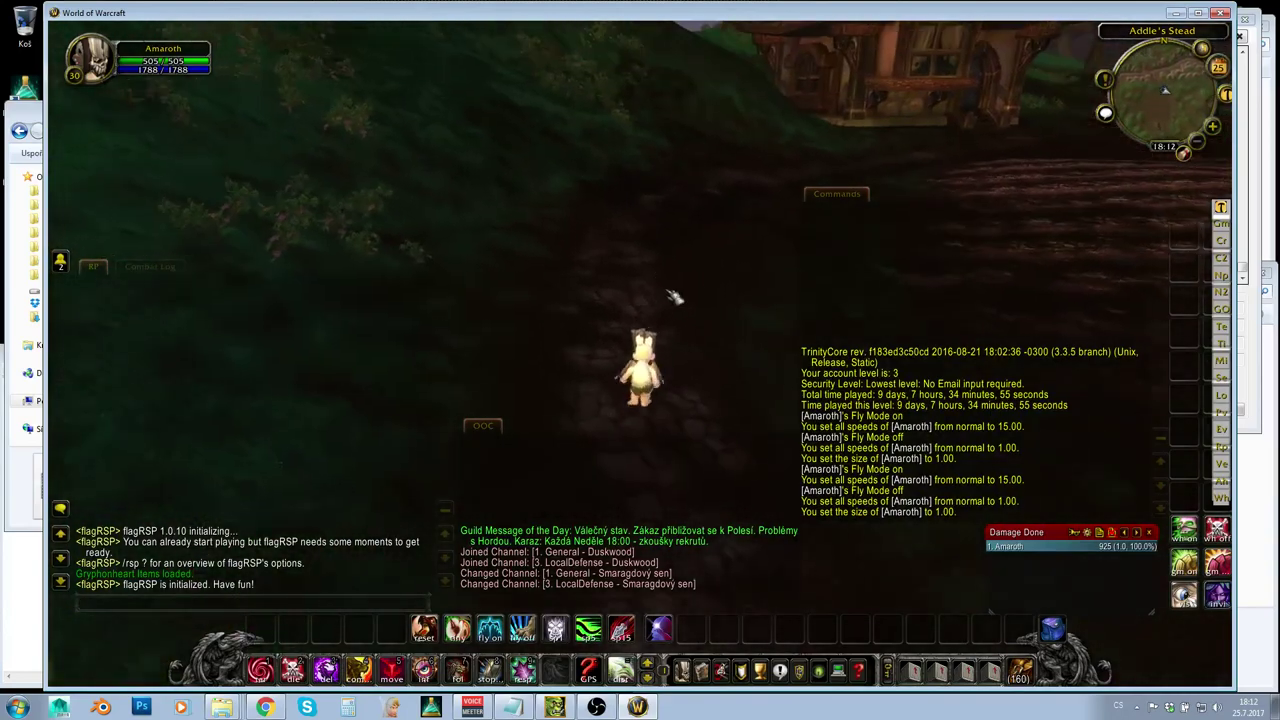
{"action": "key", "text": "w"}
{"action": "right_click_drag", "start_coordinate": [654, 248], "coordinate": [838, 248]}
{"action": "key", "text": "w"}
{"action": "key", "text": "d"}
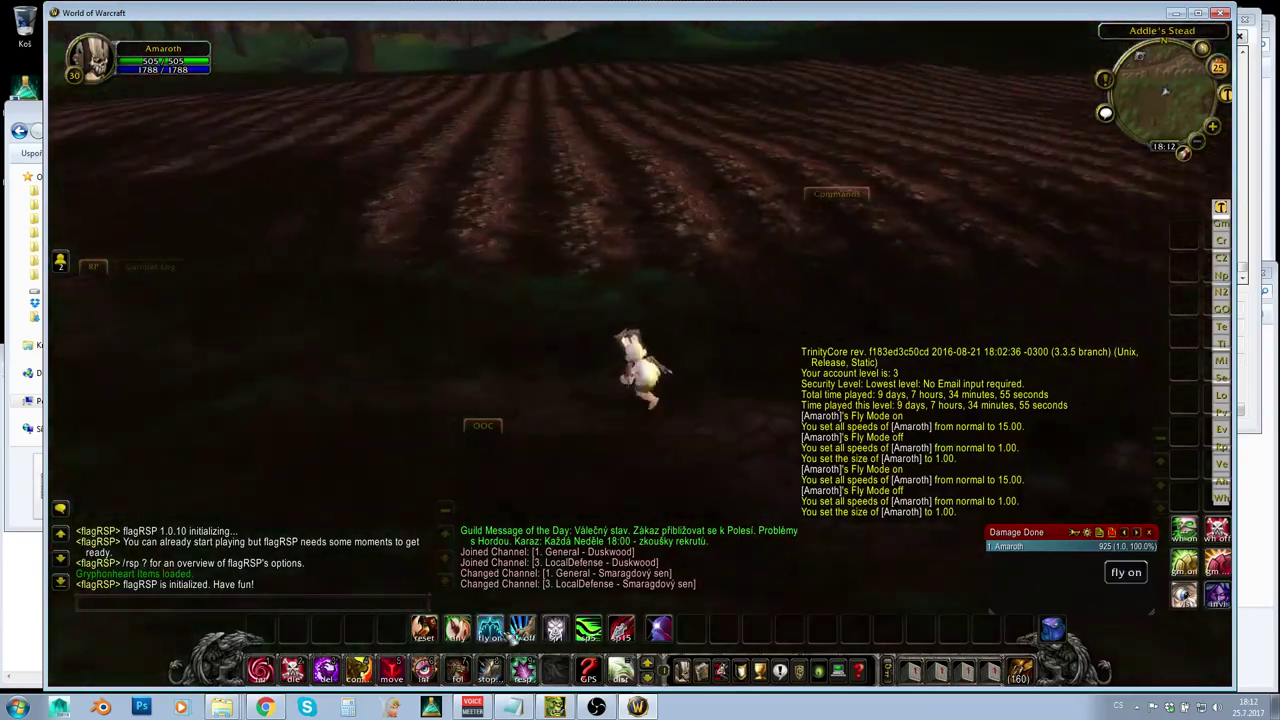
Step: Turn on fly mode, set all speeds to 15, and fly the character over the plowed field into the woods at Addle's Stead
{"action": "left_click", "coordinate": [498, 632]}
{"action": "key", "text": "w"}
{"action": "left_click", "coordinate": [618, 634]}
{"action": "right_click_drag", "start_coordinate": [634, 171], "coordinate": [730, 180]}
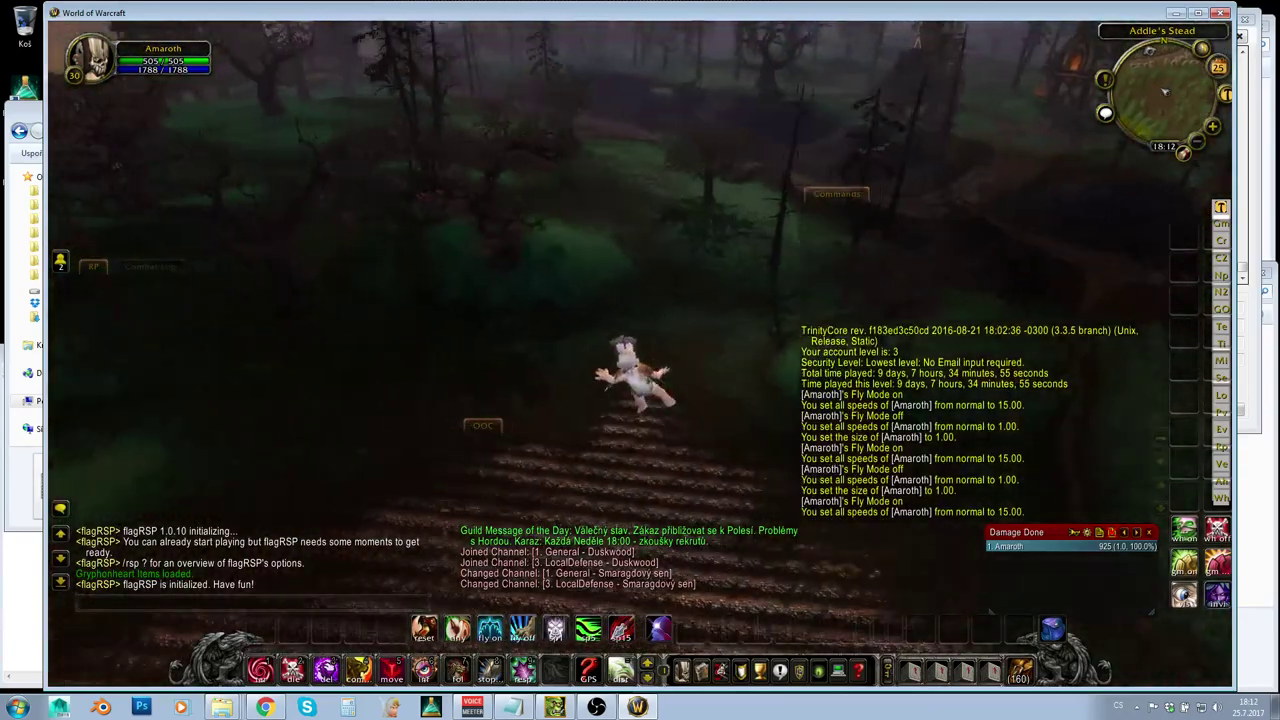
{"action": "key", "text": "w"}
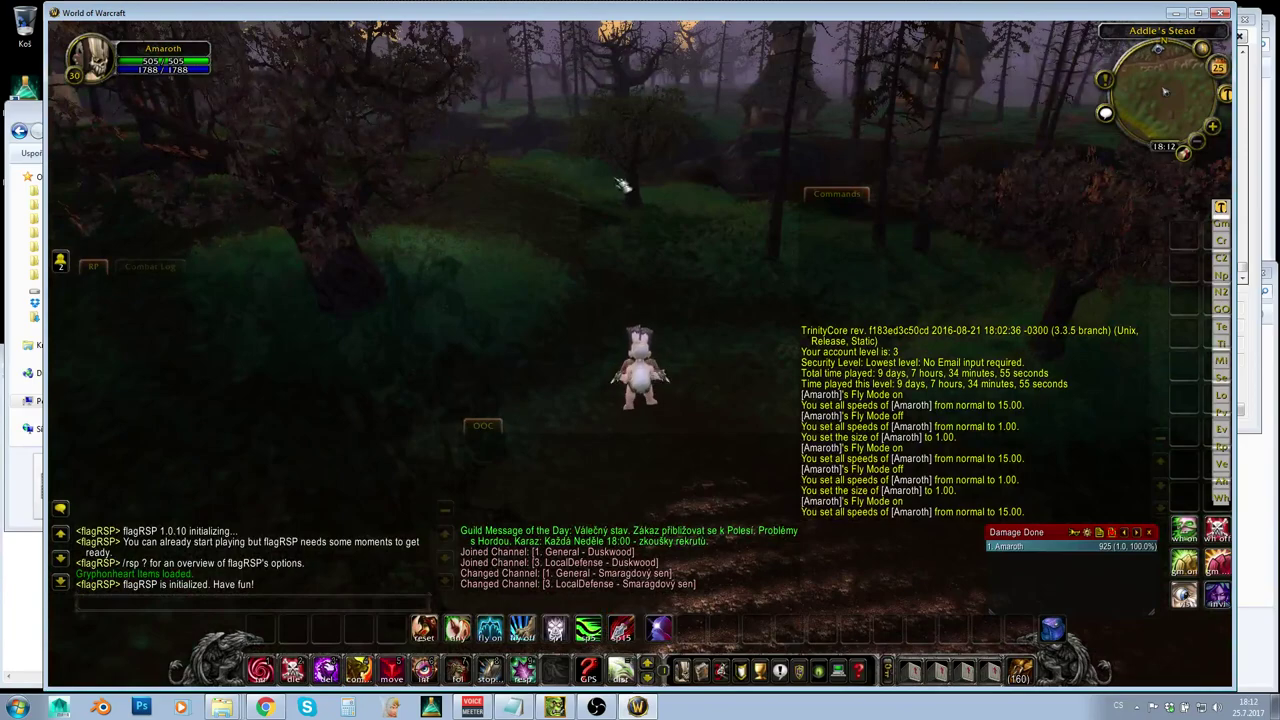
{"action": "key", "text": "w"}
{"action": "right_click_drag", "start_coordinate": [605, 214], "coordinate": [840, 222]}
{"action": "key", "text": "w"}
{"action": "right_click_drag", "start_coordinate": [700, 220], "coordinate": [560, 213]}
Step: Fly the character out of Addle's Stead into the Duskwood forest and inspect the grass on the ground beside the road
{"action": "key", "text": "space"}
{"action": "key", "text": "w"}
{"action": "right_click_drag", "start_coordinate": [607, 249], "coordinate": [586, 294]}
{"action": "key", "text": "w"}
{"action": "key", "text": "w"}
{"action": "key", "text": "w"}
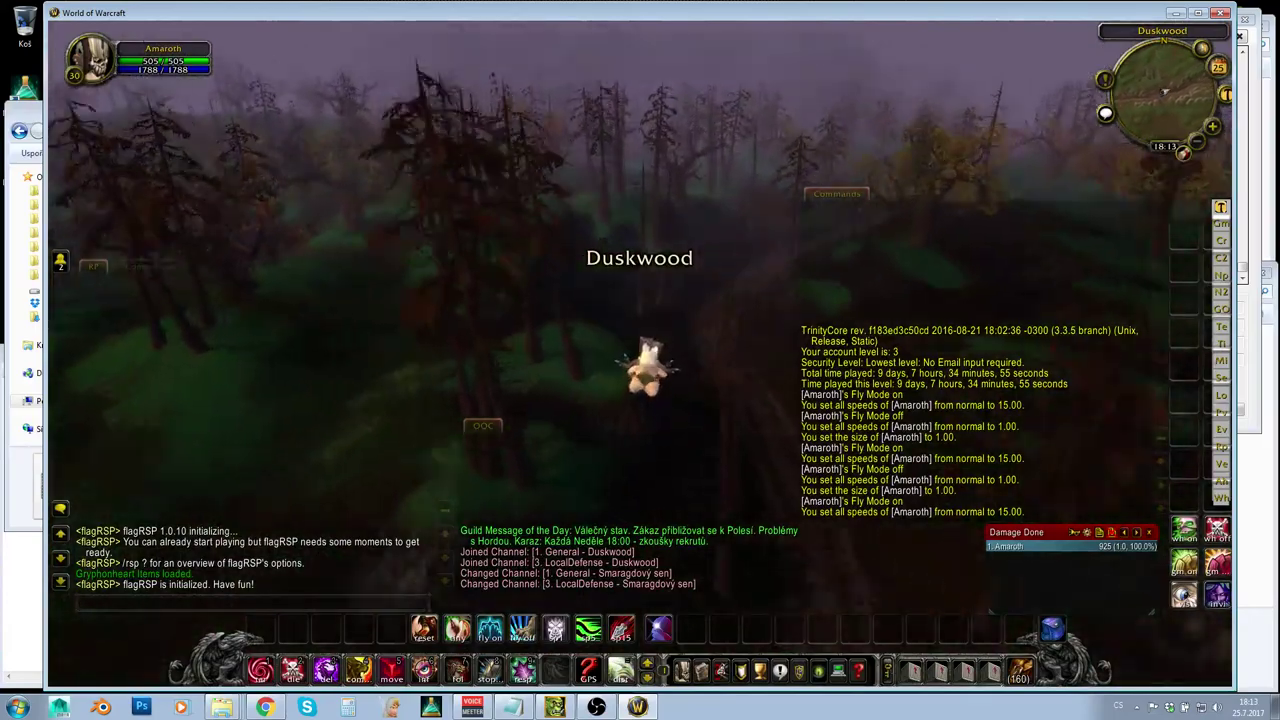
{"action": "key", "text": "w"}
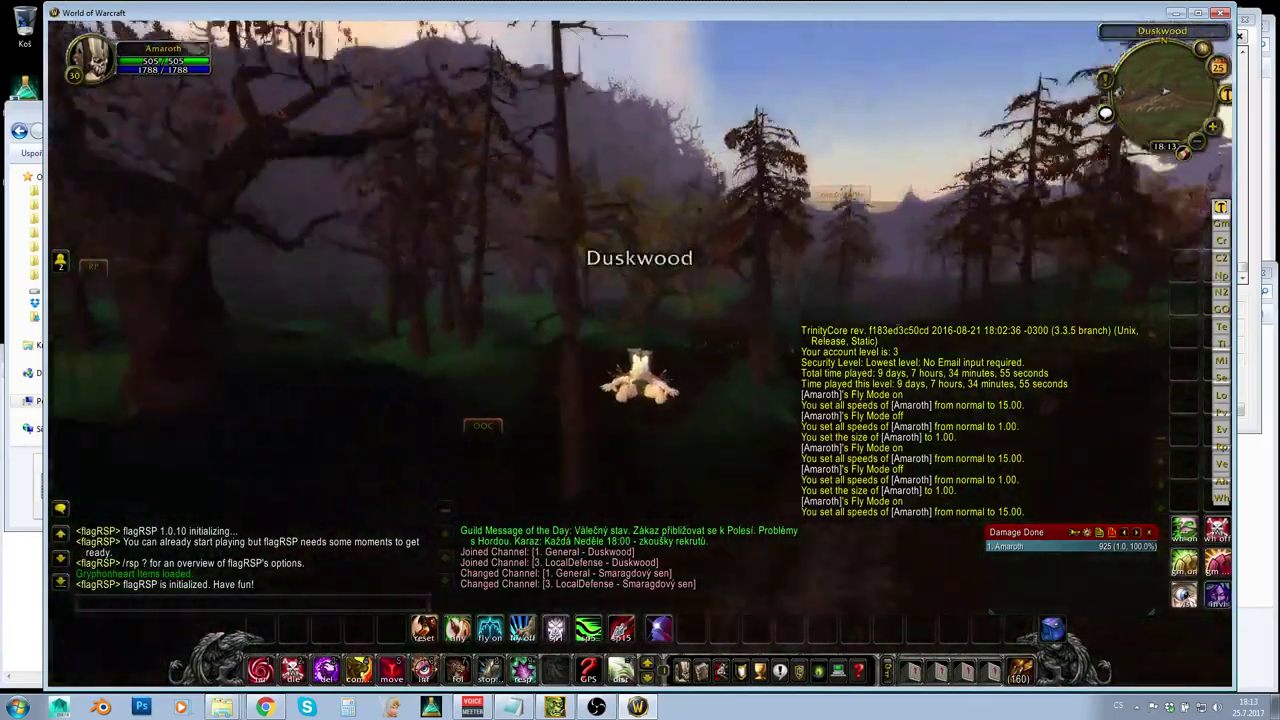
{"action": "key", "text": "w"}
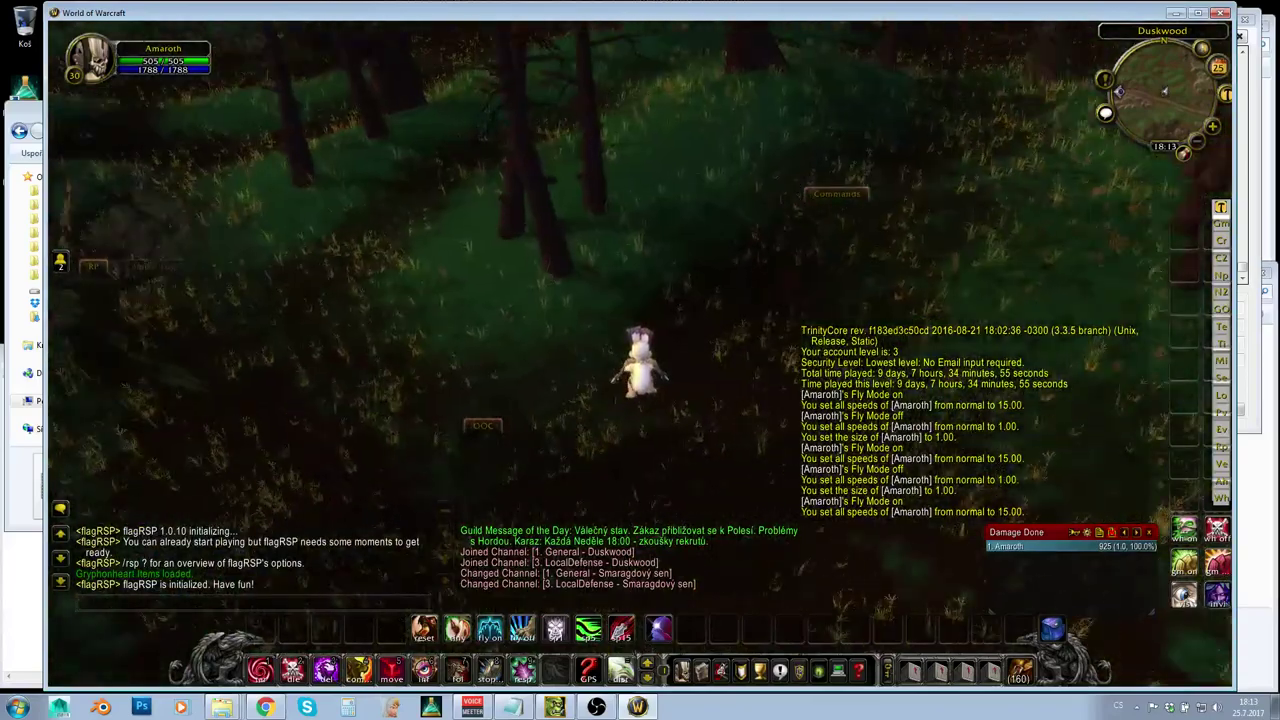
{"action": "key", "text": "w"}
{"action": "right_click_drag", "start_coordinate": [622, 288], "coordinate": [622, 200]}
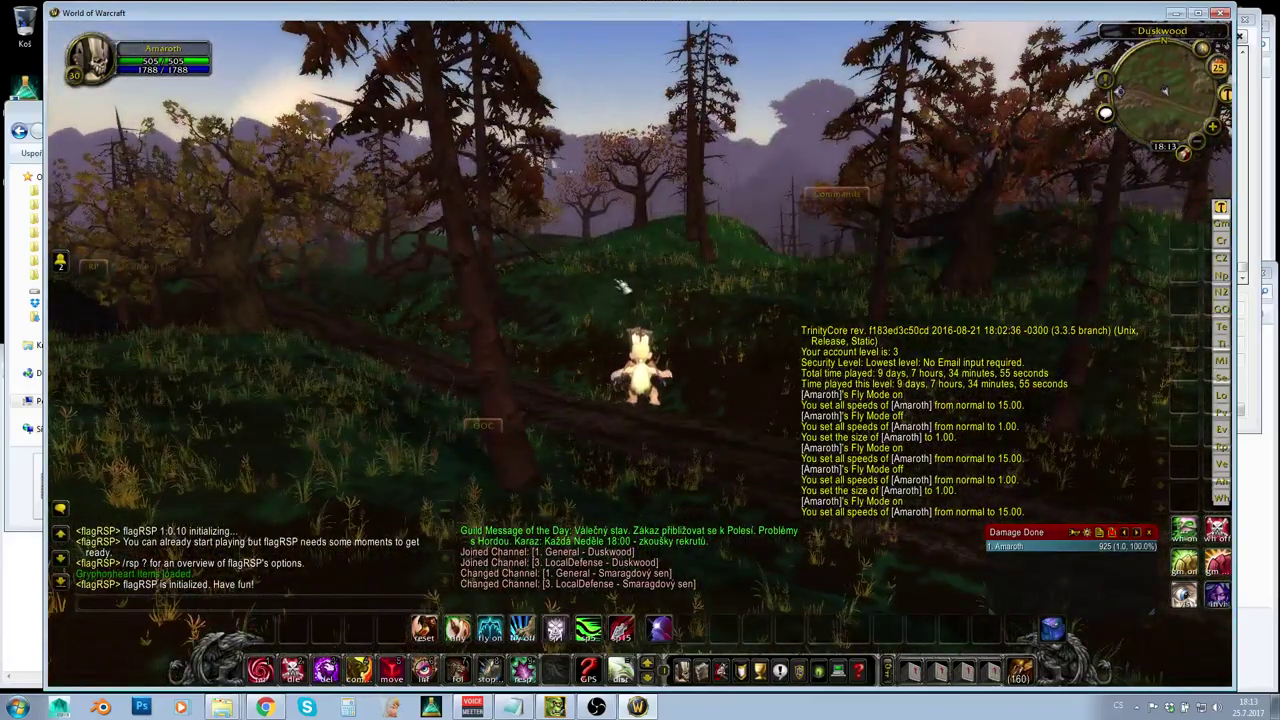